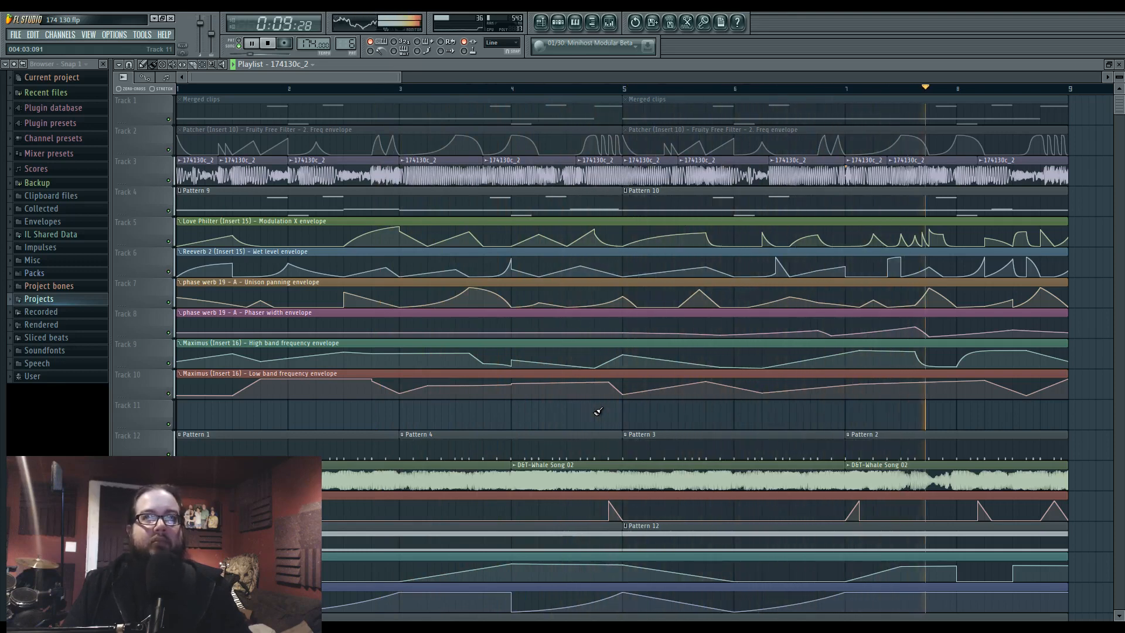
Stop the playback, cue the playhead at bar 13 where the active Merged clips begin, and check the mixer.
{"action": "key", "text": "space"}
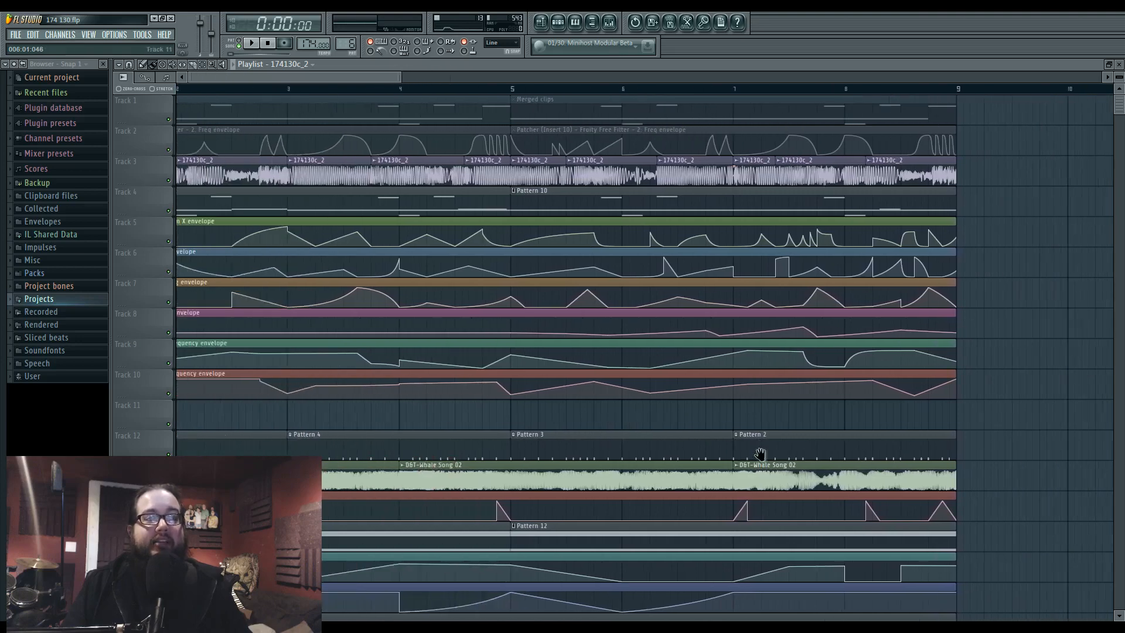
{"action": "scroll", "coordinate": [689, 422], "scroll_direction": "right", "scroll_amount": 10}
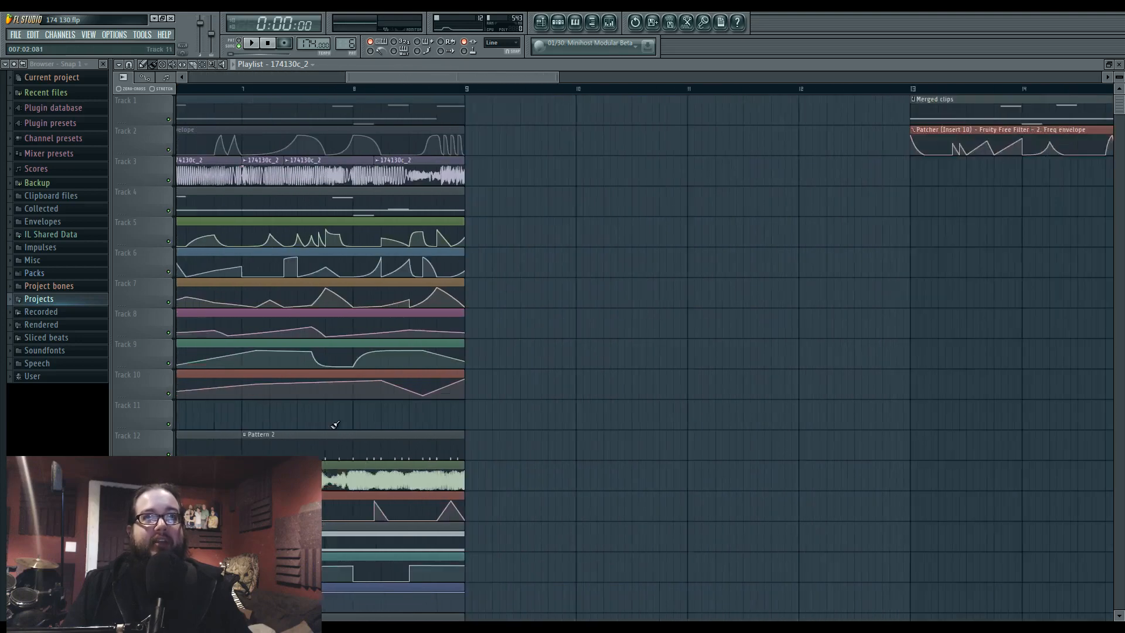
{"action": "left_click_drag", "start_coordinate": [703, 311], "coordinate": [609, 305]}
{"action": "left_click", "coordinate": [467, 88]}
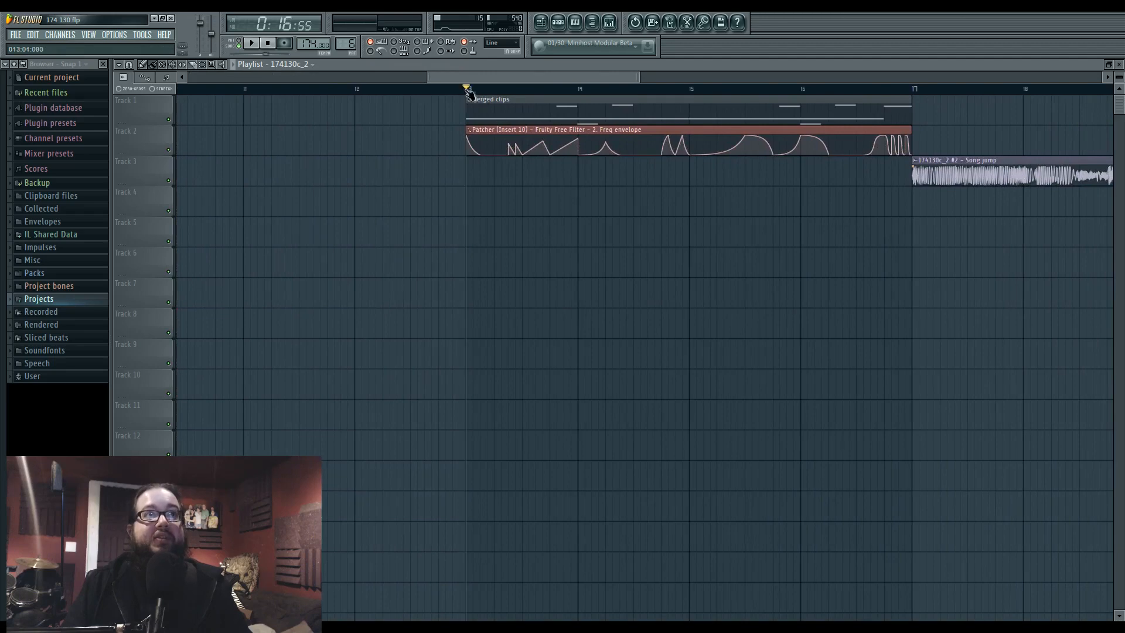
{"action": "key", "text": "space"}
{"action": "key", "text": "space"}
{"action": "left_click", "coordinate": [610, 22]}
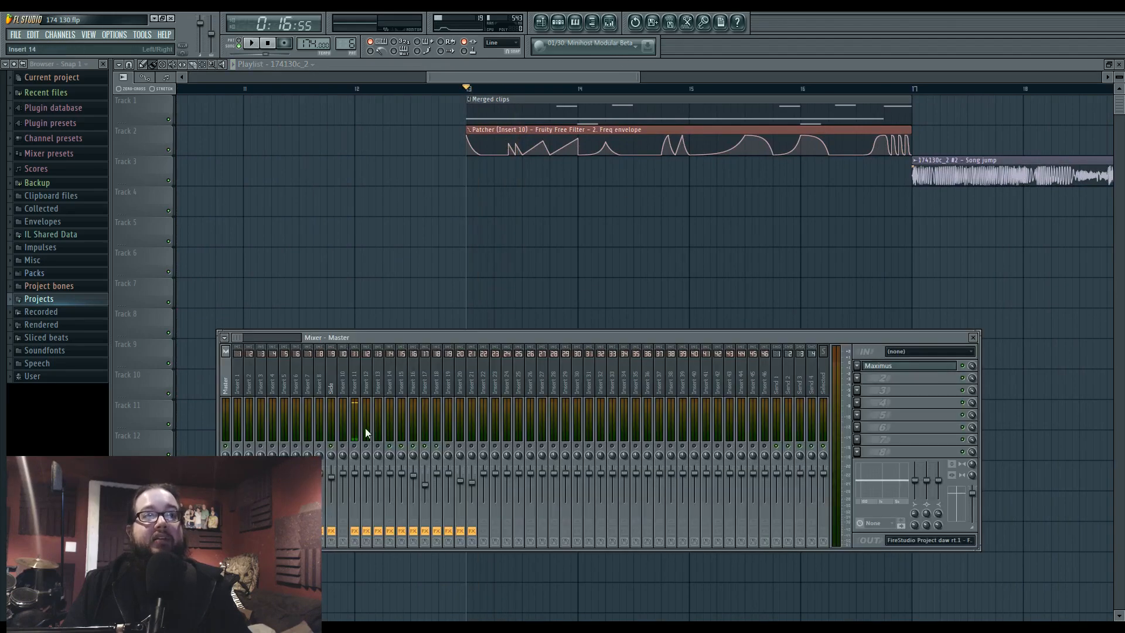
{"action": "left_click", "coordinate": [492, 235]}
Audition the Merged clips with the Patcher Fruity Free Filter frequency envelope from bar 13.
{"action": "key", "text": "space"}
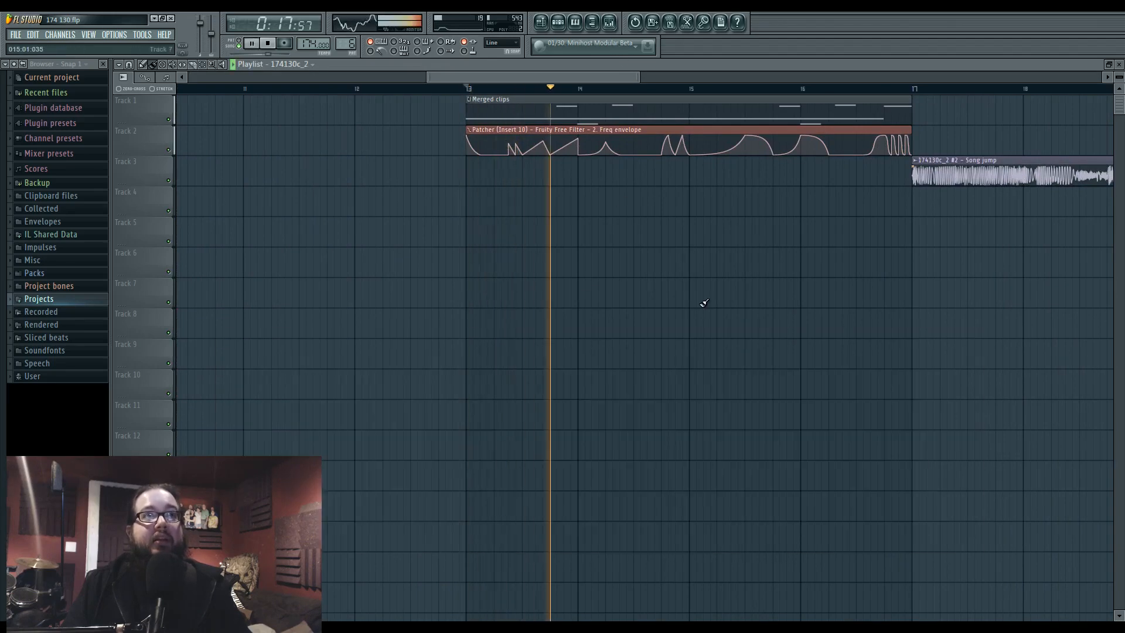
{"action": "left_click_drag", "start_coordinate": [706, 305], "coordinate": [620, 299]}
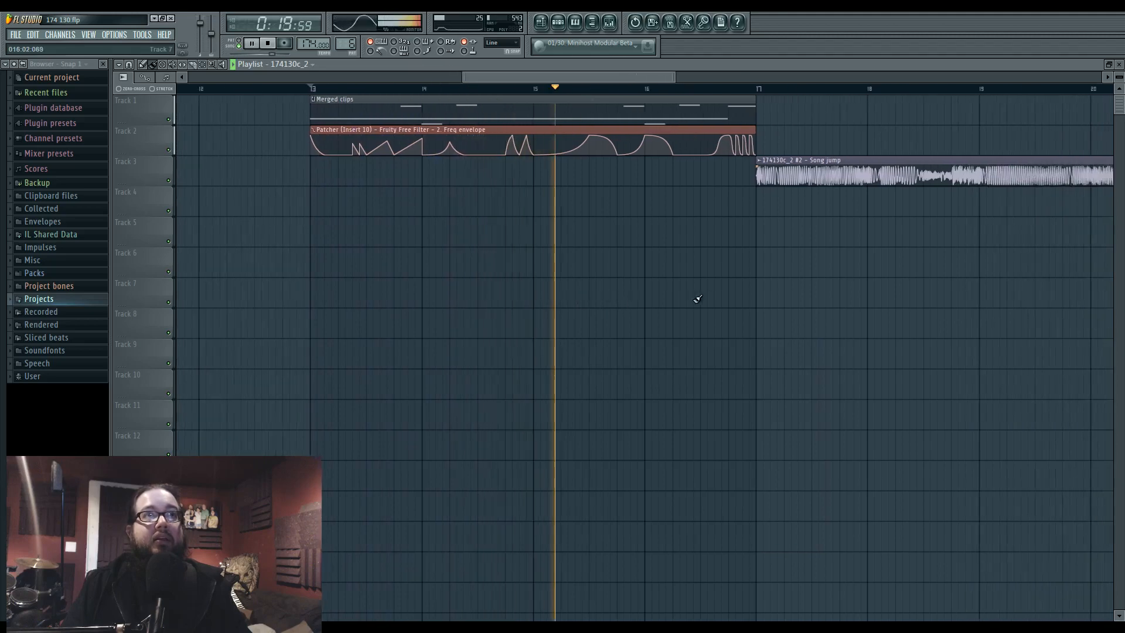
{"action": "left_click_drag", "start_coordinate": [695, 299], "coordinate": [585, 309]}
{"action": "left_click_drag", "start_coordinate": [673, 297], "coordinate": [506, 316]}
{"action": "key", "text": "space"}
Play the resampled 174130c_2 #2 - Song jump audio clip on Track 3 from bar 17.
{"action": "left_click", "coordinate": [486, 91]}
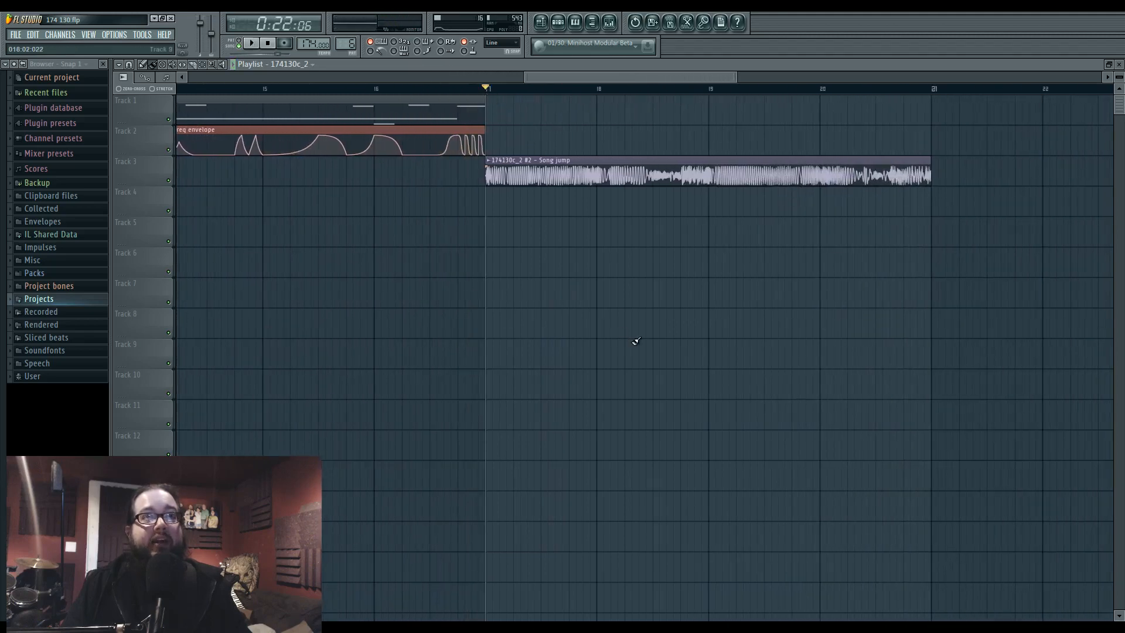
{"action": "key", "text": "space"}
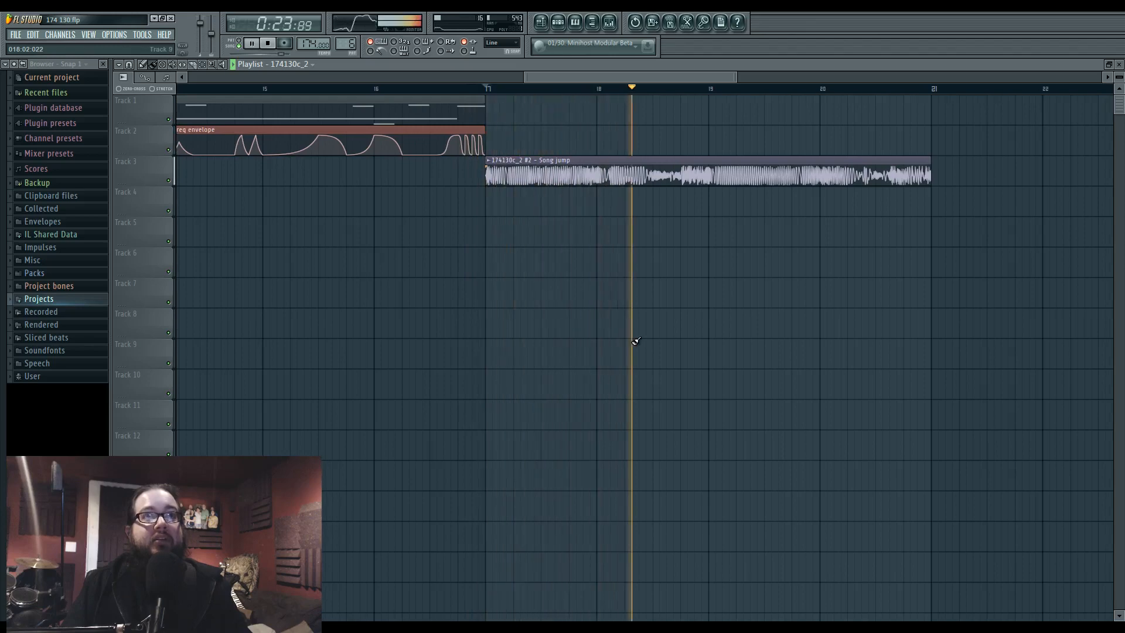
{"action": "key", "text": "space"}
List the Unsorted channels in the step sequencer, open the last phase werb 19 channel and audition a note on it.
{"action": "left_click", "coordinate": [565, 27]}
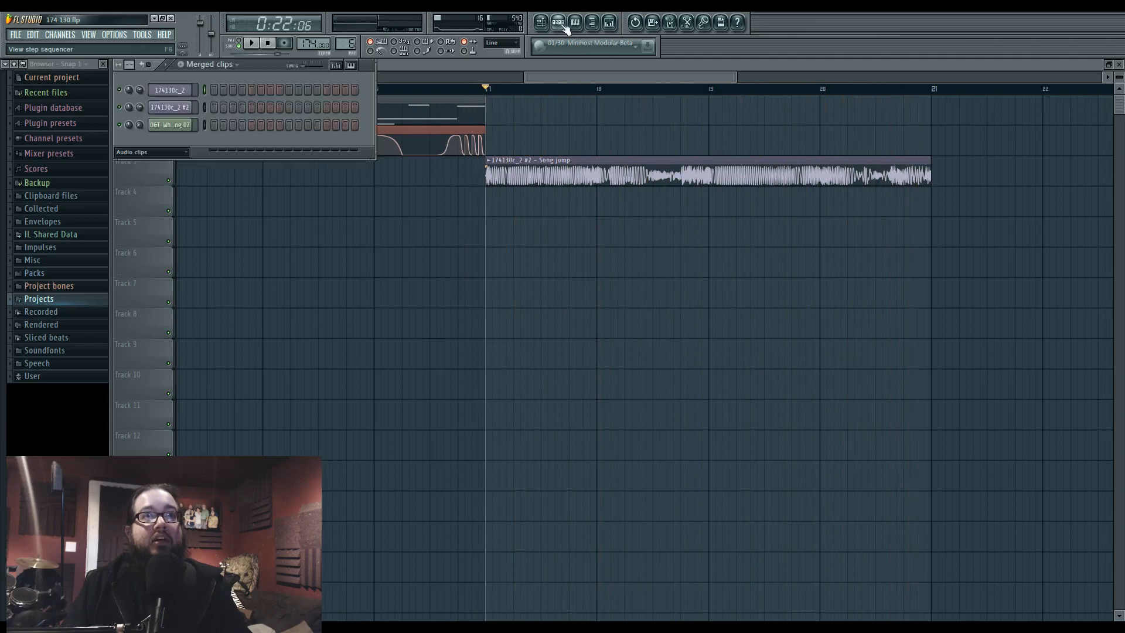
{"action": "left_click", "coordinate": [176, 151]}
{"action": "left_click", "coordinate": [161, 191]}
{"action": "left_click", "coordinate": [185, 305]}
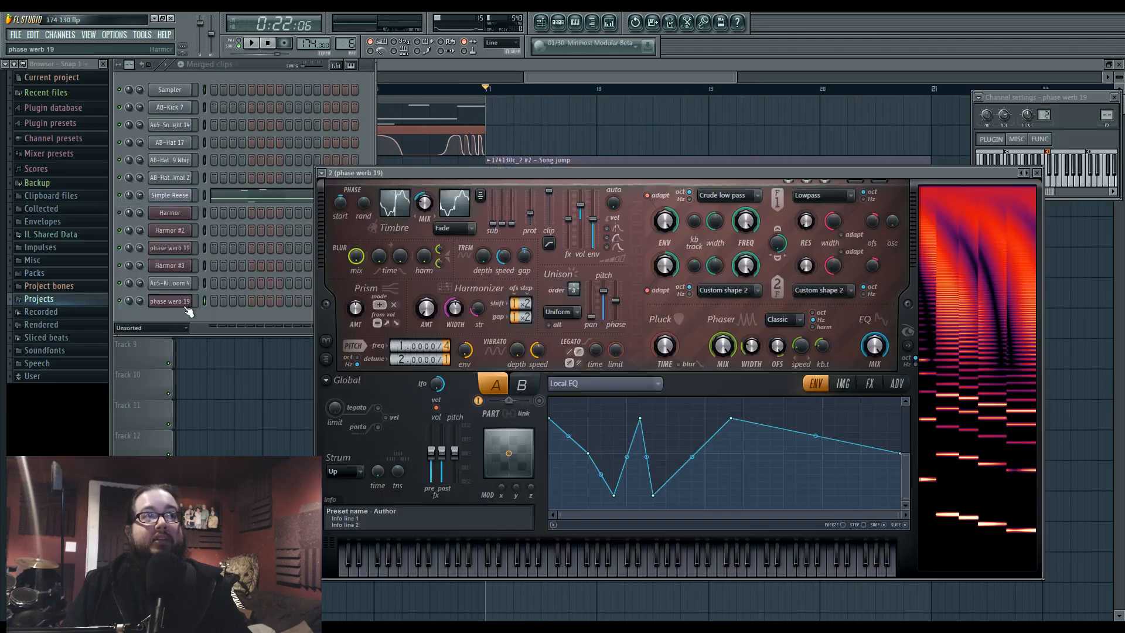
{"action": "key", "text": "c"}
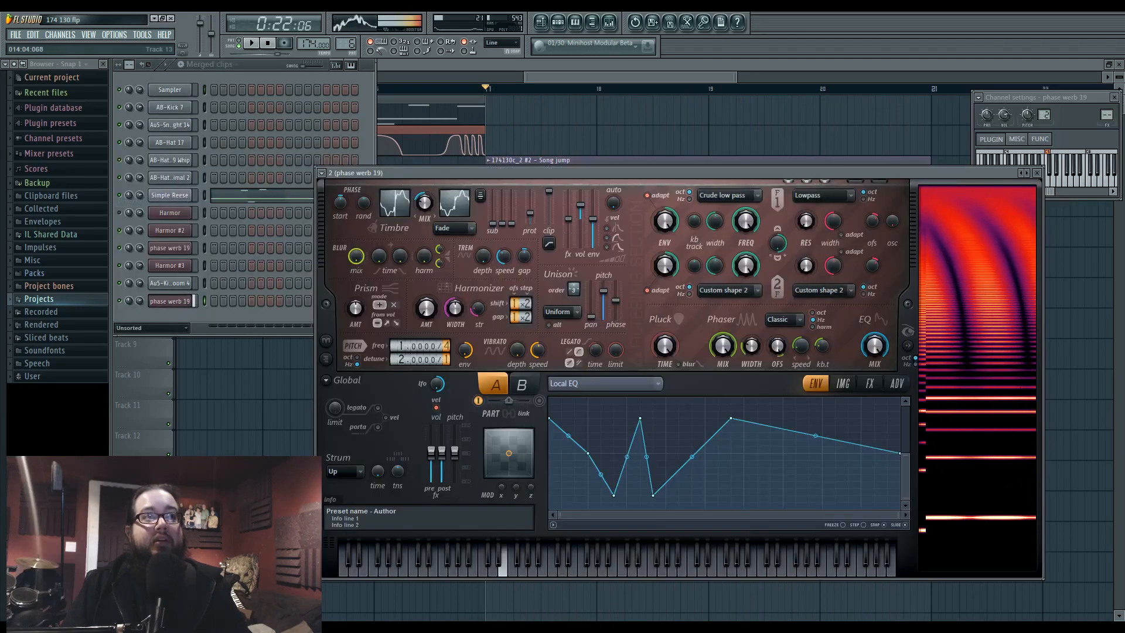
{"action": "right_click", "coordinate": [246, 412]}
Return to the start of the playlist and play through the full eight-bar arrangement.
{"action": "scroll", "coordinate": [246, 412], "scroll_direction": "left", "scroll_amount": 10}
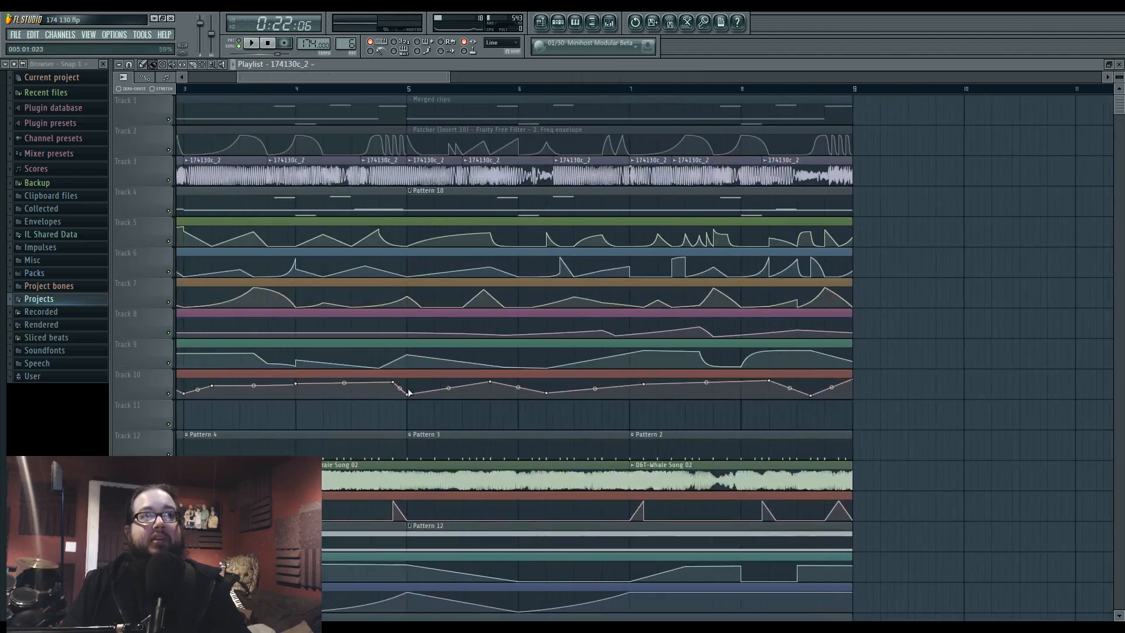
{"action": "scroll", "coordinate": [409, 392], "scroll_direction": "left", "scroll_amount": 3}
{"action": "key", "text": "space"}
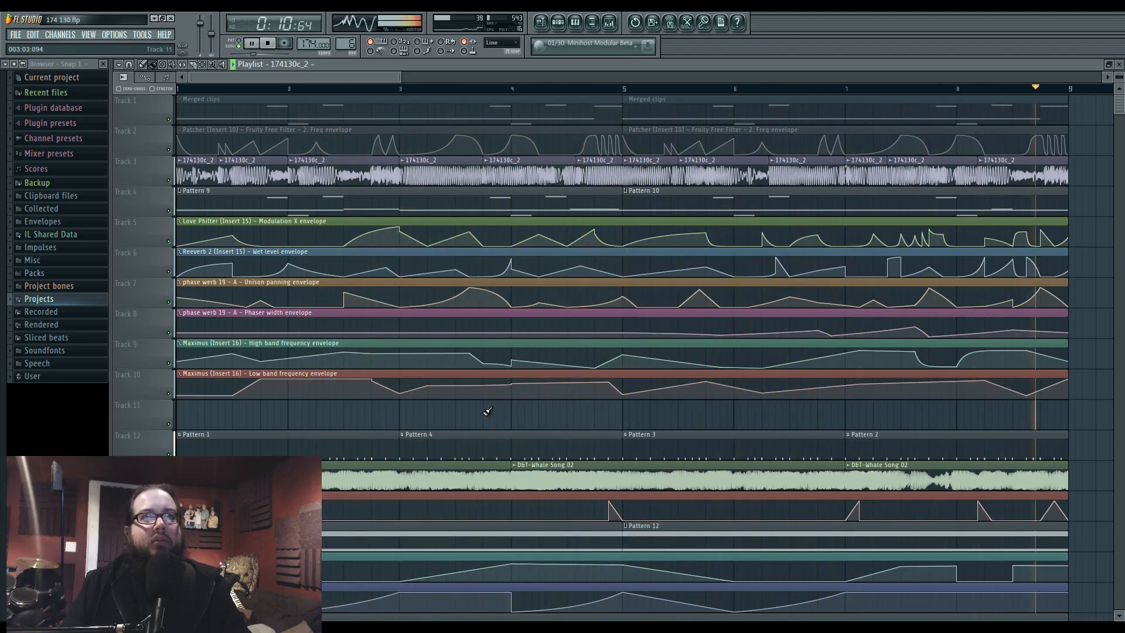
{"action": "key", "text": "space"}
Check the mixer track levels during a short playback from the start, and close the mixer.
{"action": "left_click", "coordinate": [610, 22]}
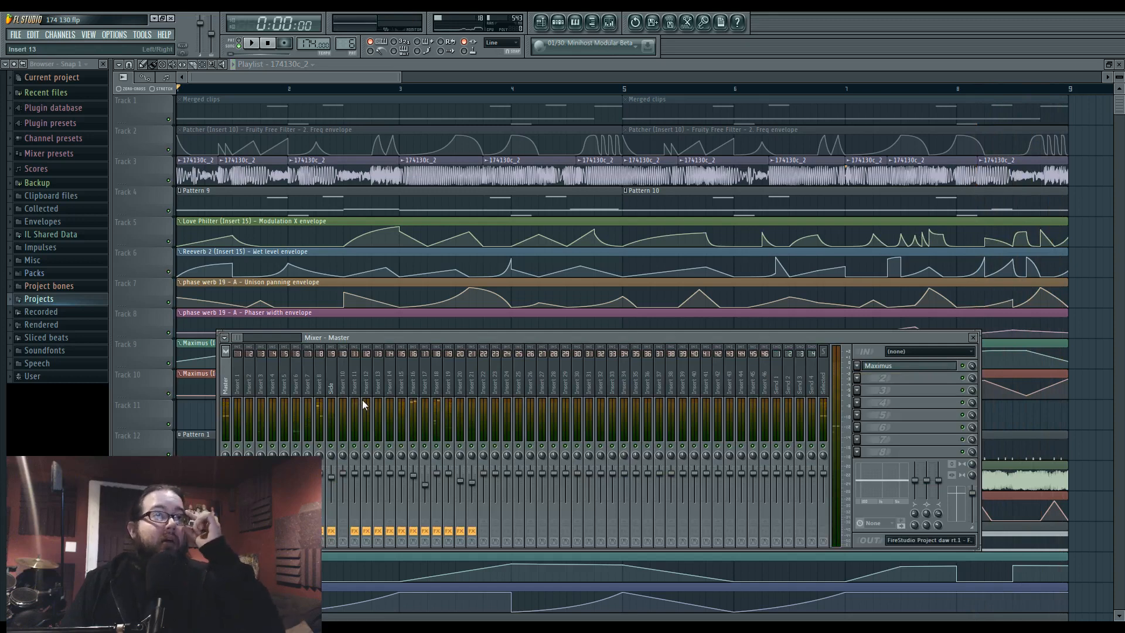
{"action": "key", "text": "space"}
{"action": "key", "text": "space"}
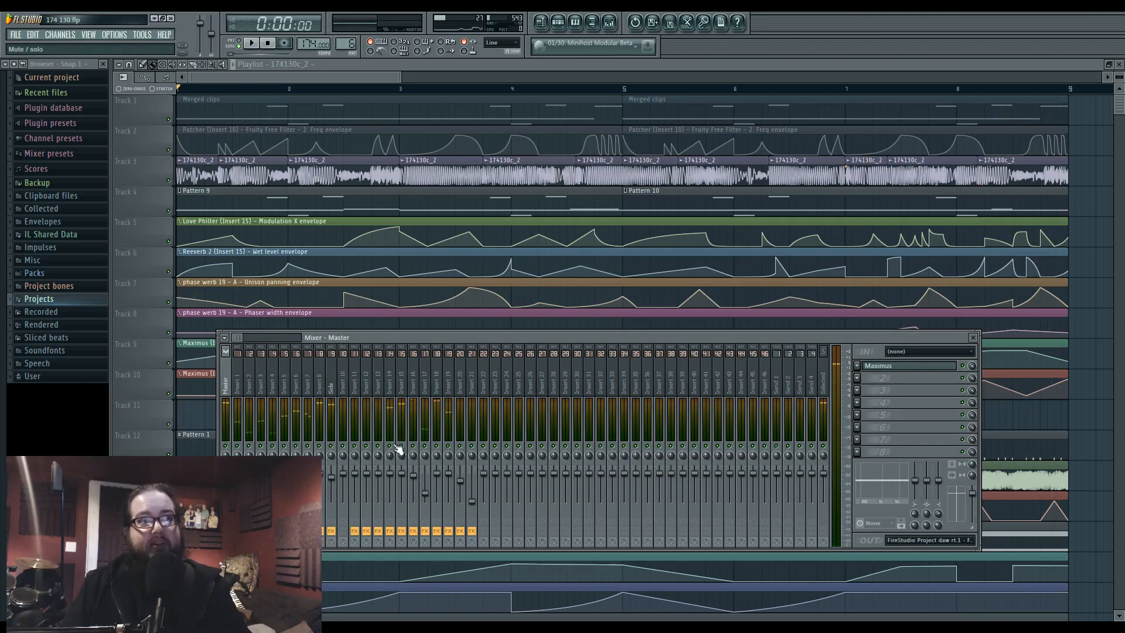
{"action": "key", "text": "F9"}
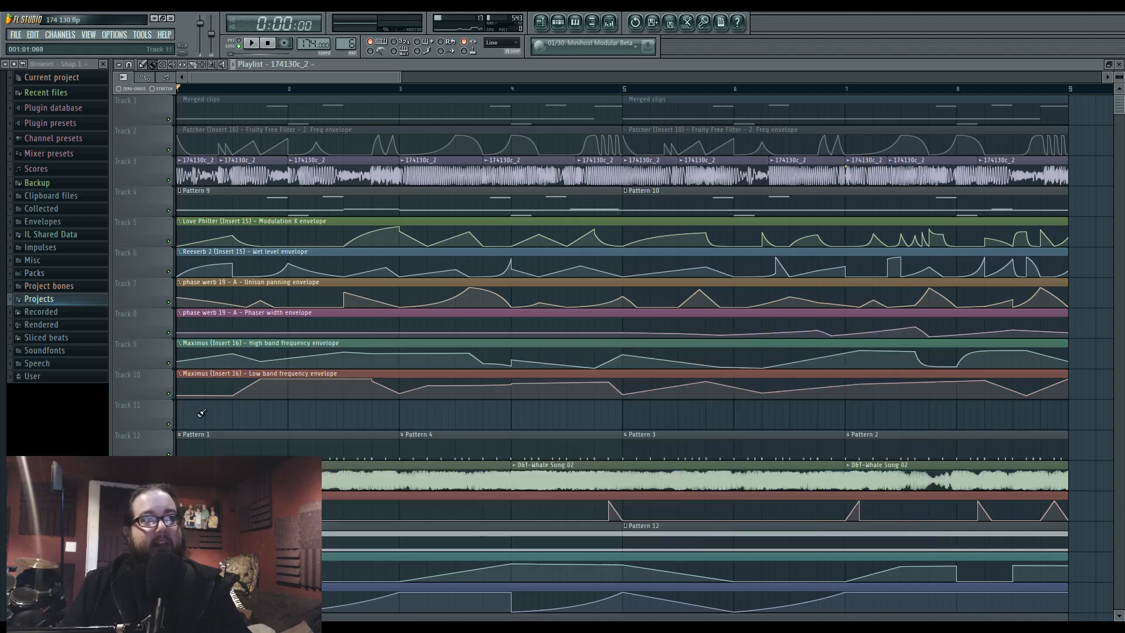
Mark out the clips on Tracks 1 to 10, clear that selection, and play the Merged clips from bar 13.
{"action": "left_click_drag", "start_coordinate": [256, 427], "coordinate": [1017, 93]}
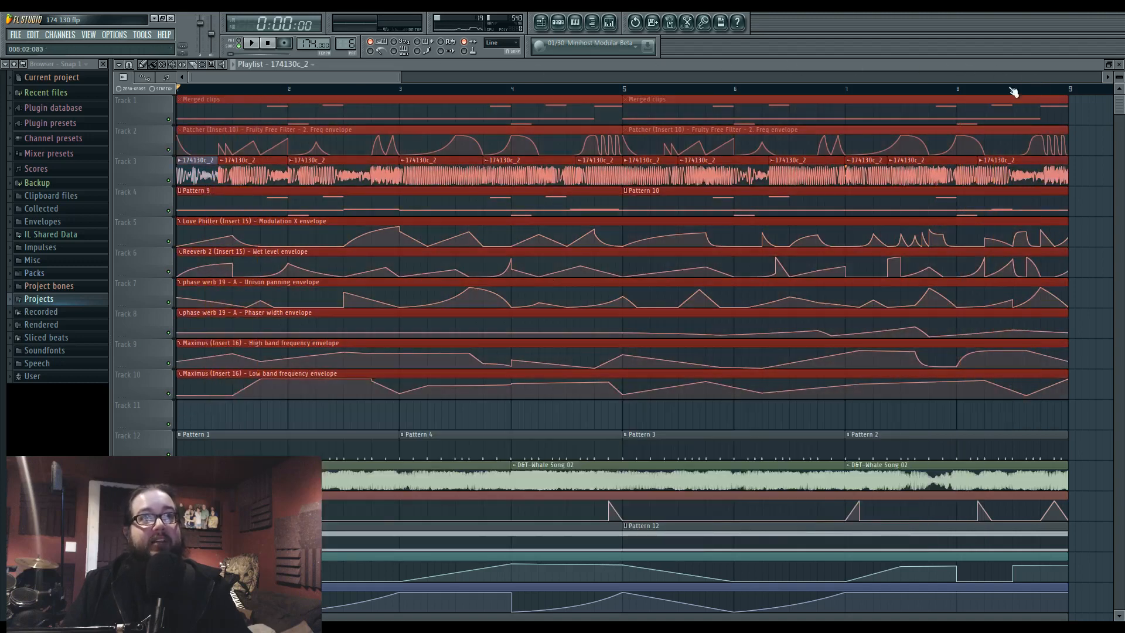
{"action": "left_click", "coordinate": [387, 414]}
{"action": "left_click_drag", "start_coordinate": [488, 293], "coordinate": [120, 294]}
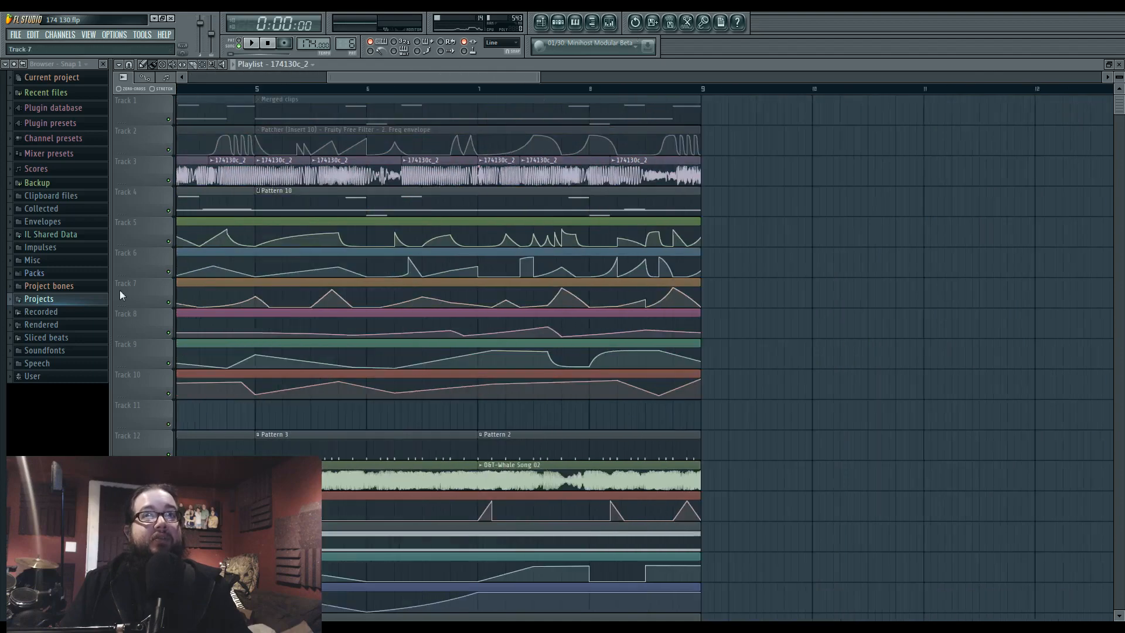
{"action": "left_click_drag", "start_coordinate": [996, 205], "coordinate": [356, 209]}
{"action": "left_click", "coordinate": [473, 90]}
{"action": "key", "text": "space"}
Stop playback, switch to pattern mode, and open the mixer and the Simple Reese channel's Sytrus synth from the step sequencer.
{"action": "left_click", "coordinate": [560, 23]}
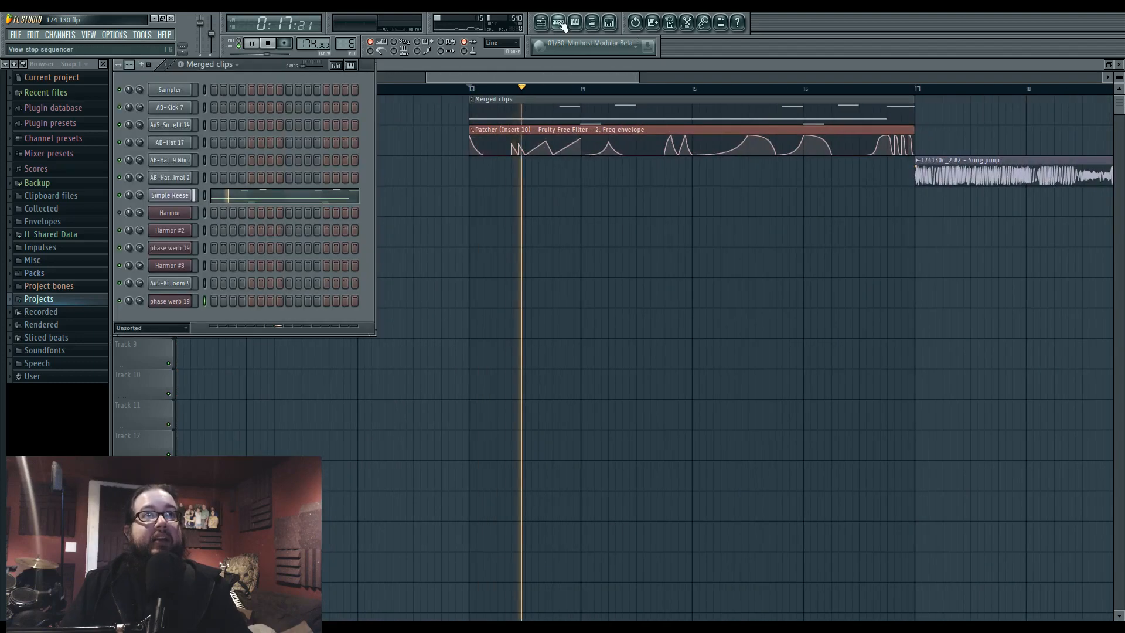
{"action": "key", "text": "space"}
{"action": "left_click", "coordinate": [240, 43]}
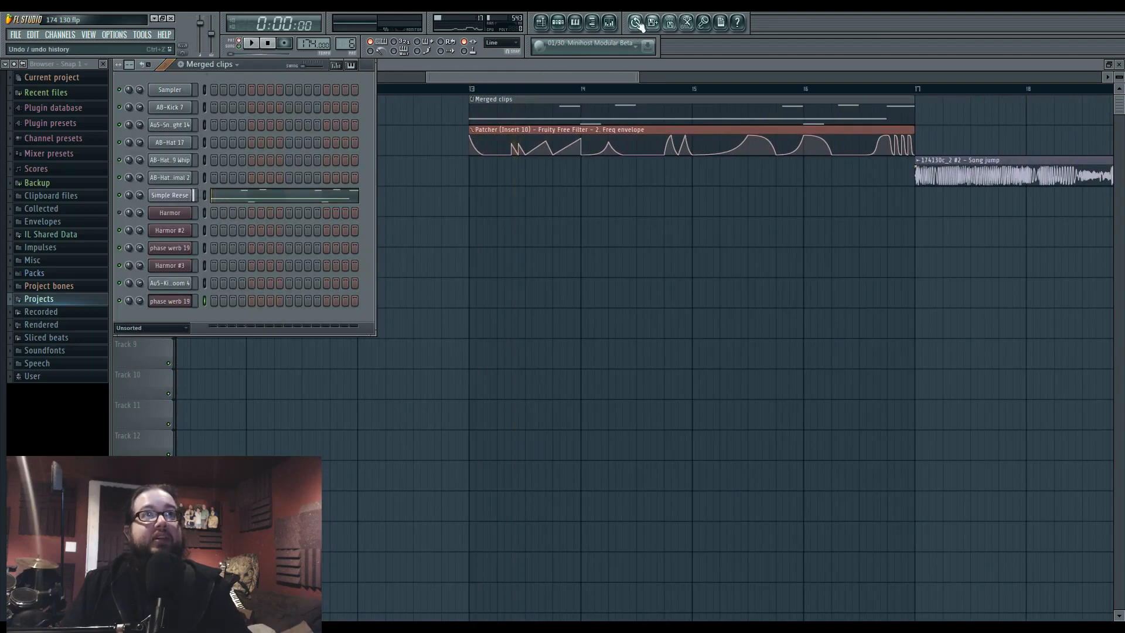
{"action": "left_click", "coordinate": [610, 23]}
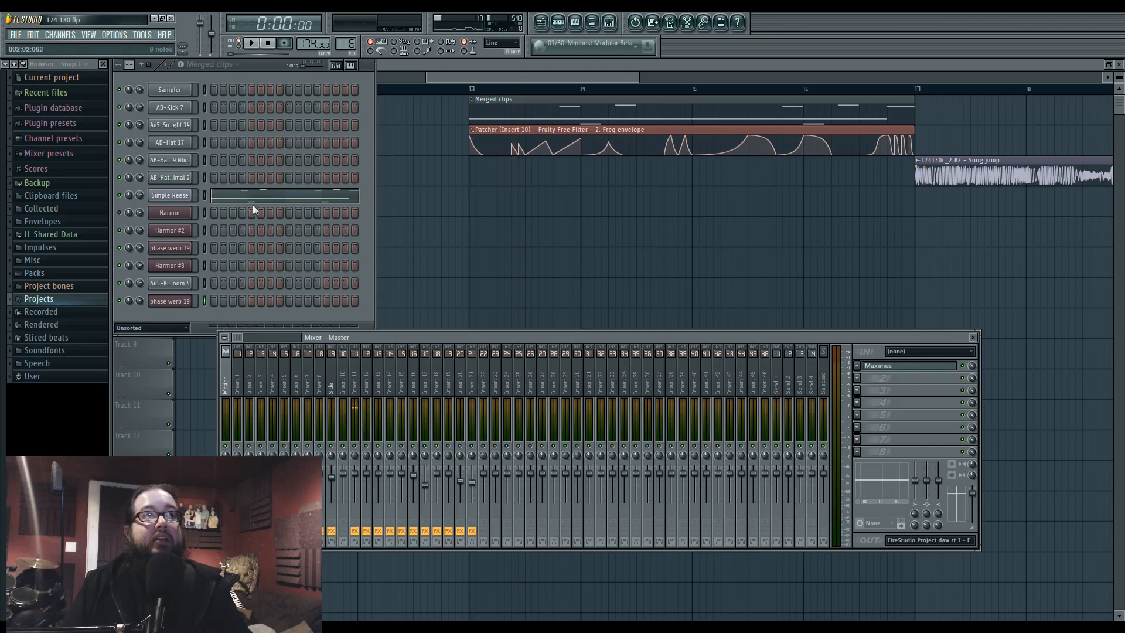
{"action": "left_click", "coordinate": [175, 195]}
{"action": "mouse_move", "coordinate": [594, 226]}
{"action": "left_mouse_down"}
{"action": "mouse_move", "coordinate": [587, 264]}
{"action": "mouse_move", "coordinate": [584, 234]}
{"action": "left_mouse_up"}
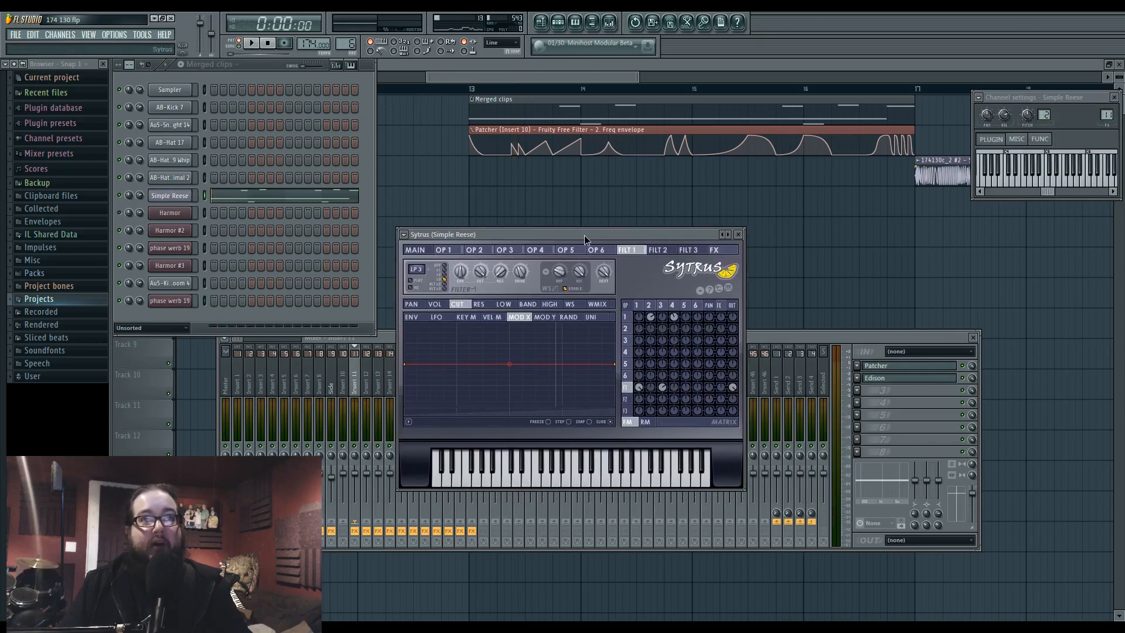
Examine operators 1, 2 and 3 and the Filter 1 page in the Simple Reese patch.
{"action": "left_click", "coordinate": [641, 306]}
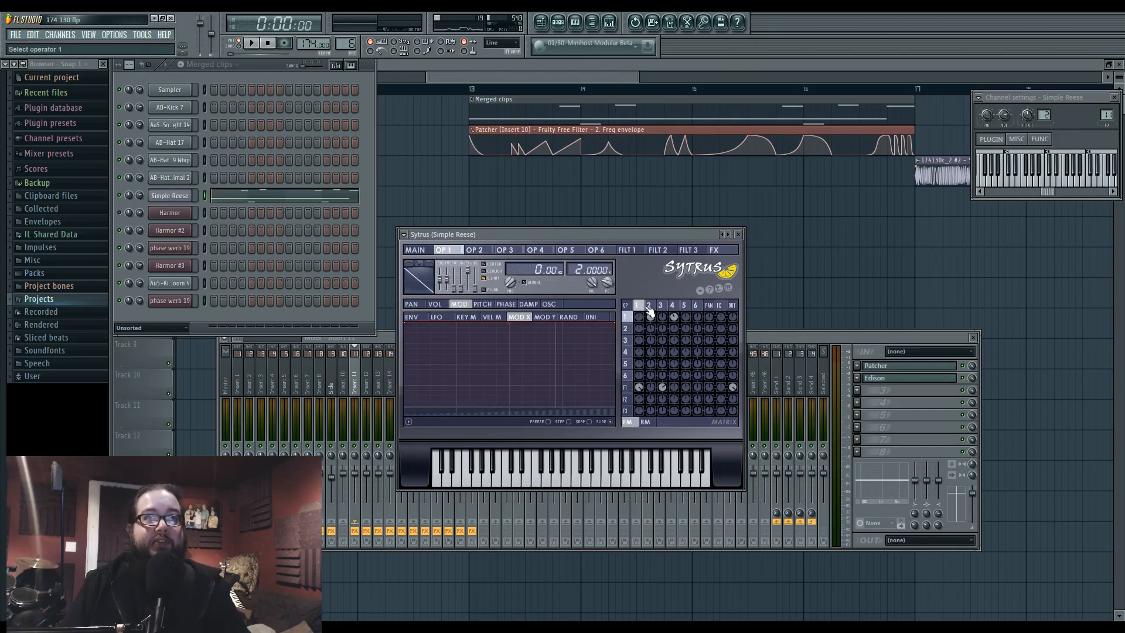
{"action": "left_click", "coordinate": [662, 307]}
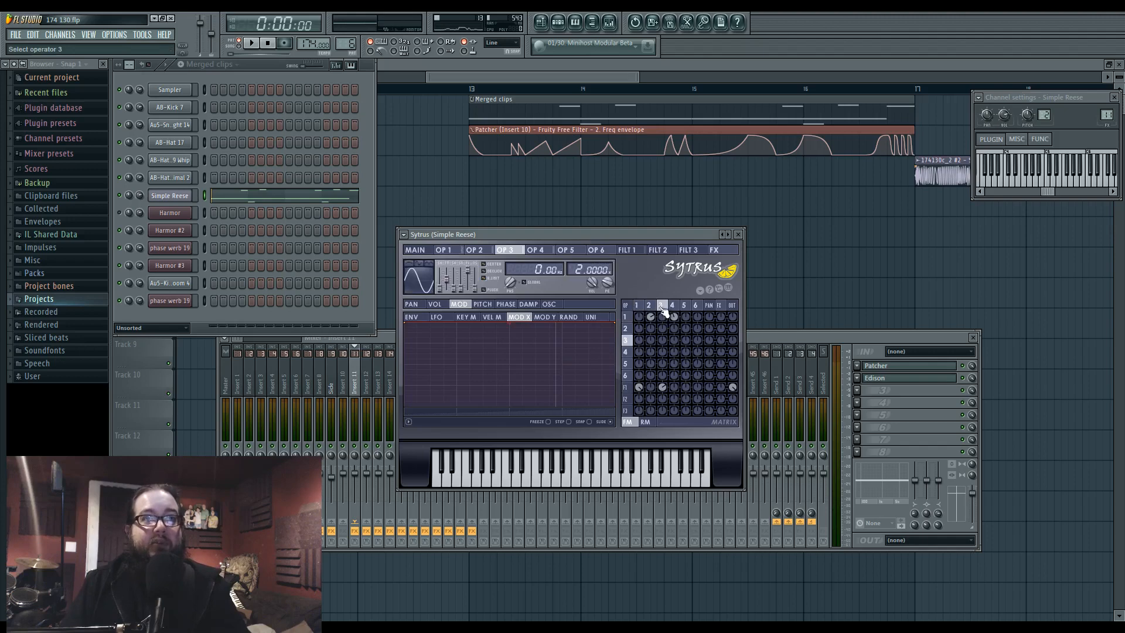
{"action": "left_click", "coordinate": [626, 388]}
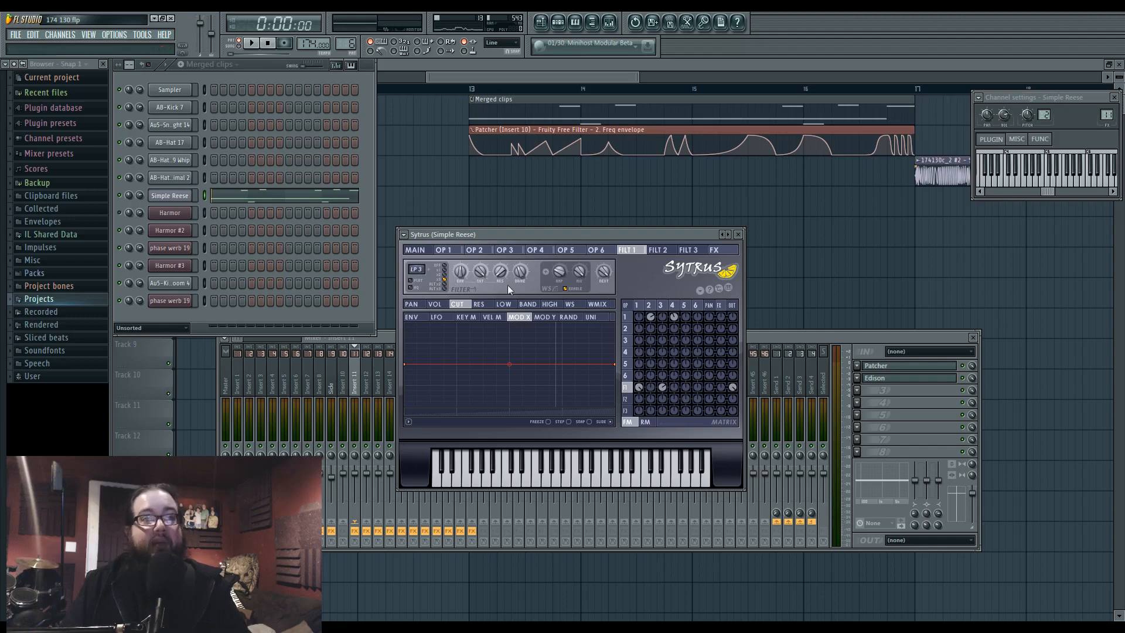
{"action": "mouse_move", "coordinate": [514, 234]}
{"action": "left_mouse_down"}
{"action": "mouse_move", "coordinate": [551, 246]}
{"action": "mouse_move", "coordinate": [529, 233]}
{"action": "left_mouse_up"}
{"action": "left_click", "coordinate": [662, 306]}
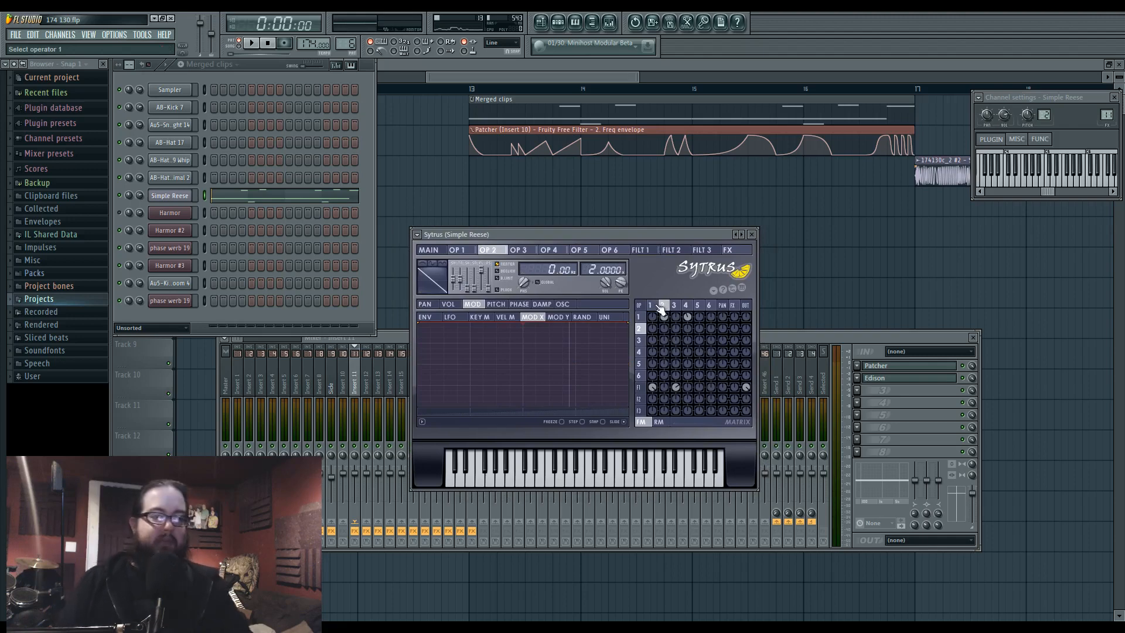
{"action": "left_click", "coordinate": [654, 306]}
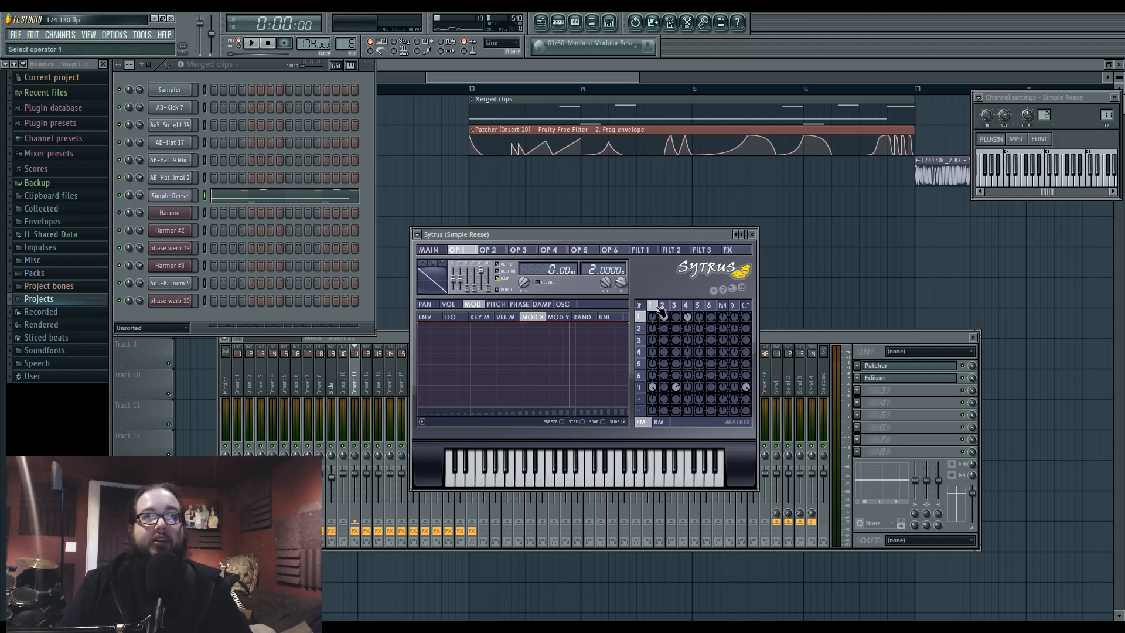
{"action": "left_click", "coordinate": [663, 306]}
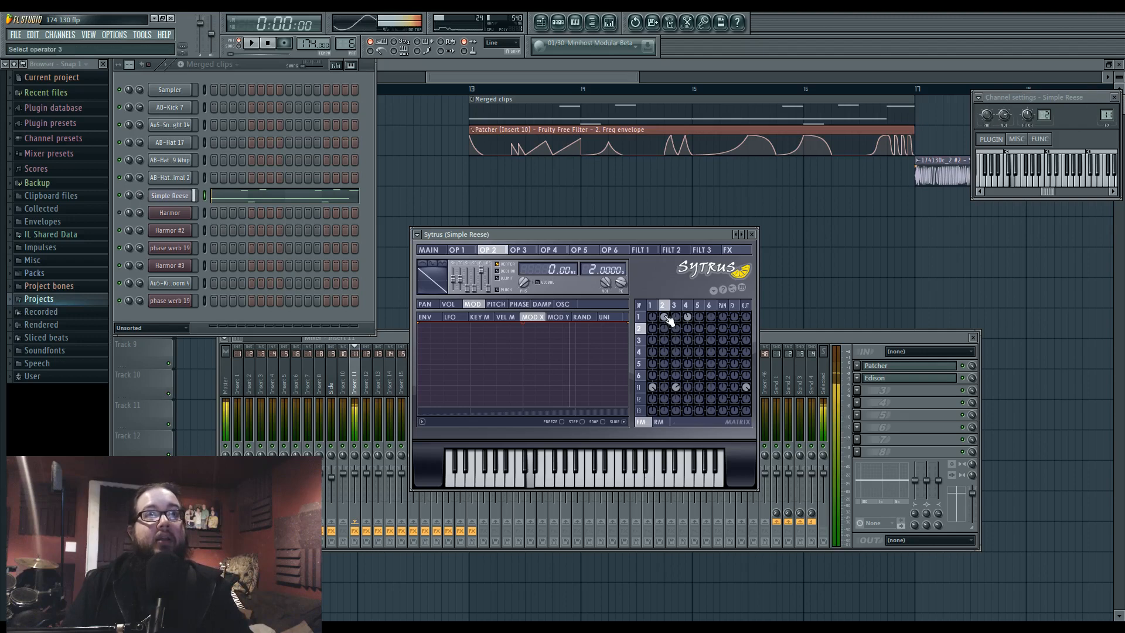
Close the plugin windows, play the Merged clips from bar 13 in song mode, and move the playhead to 015:02.
{"action": "key", "text": "F12"}
{"action": "left_click", "coordinate": [472, 88]}
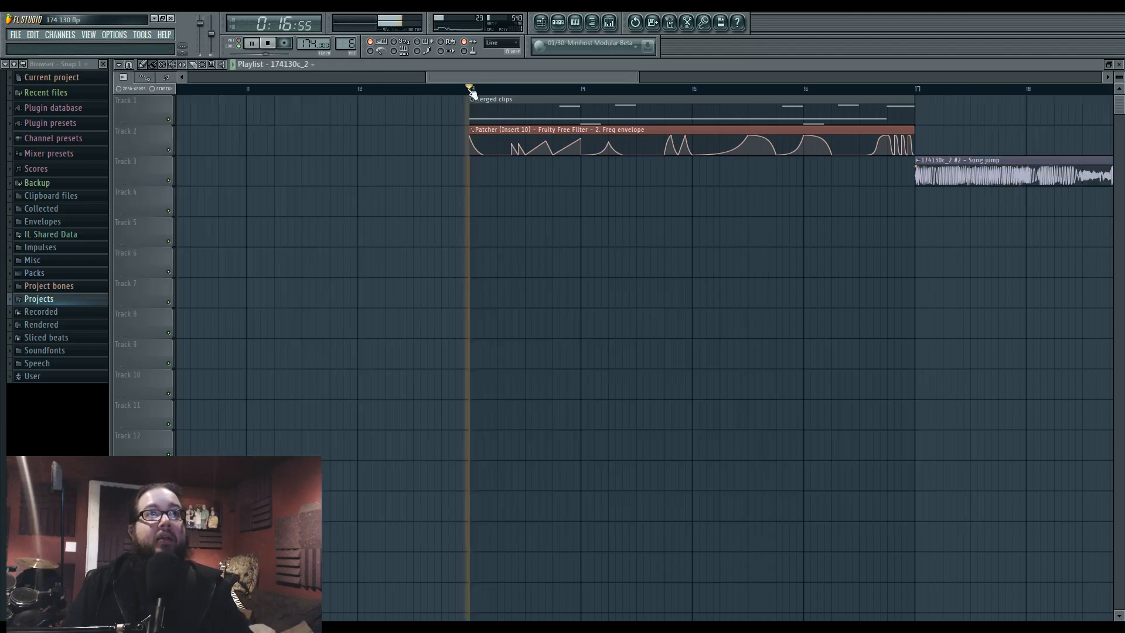
{"action": "left_click", "coordinate": [558, 21]}
{"action": "left_click", "coordinate": [748, 87]}
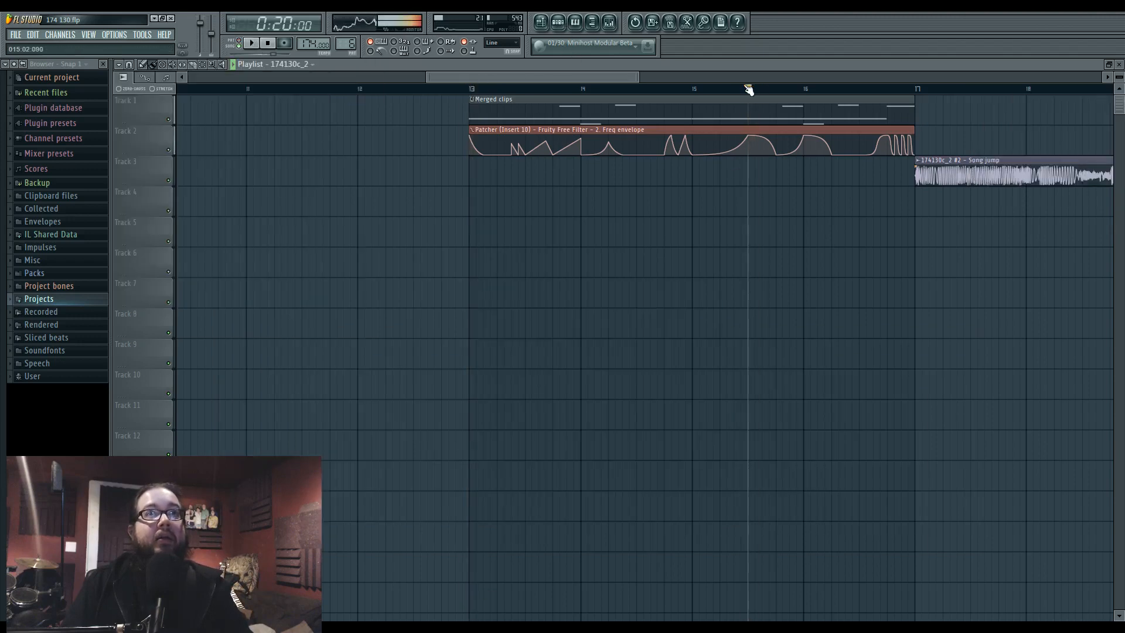
Adjust operator 2's modulation of operator 1 in Simple Reese to about 31% while auditioning notes, and open operator 4's page.
{"action": "left_click", "coordinate": [557, 22]}
{"action": "left_click", "coordinate": [170, 196]}
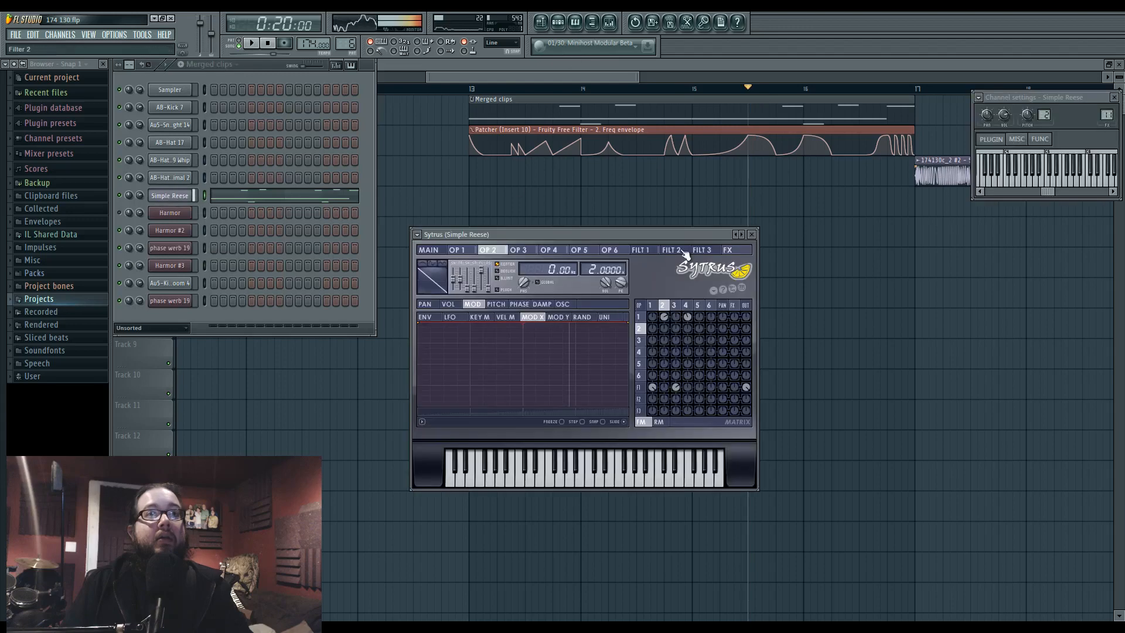
{"action": "left_click_drag", "start_coordinate": [667, 320], "coordinate": [667, 308]}
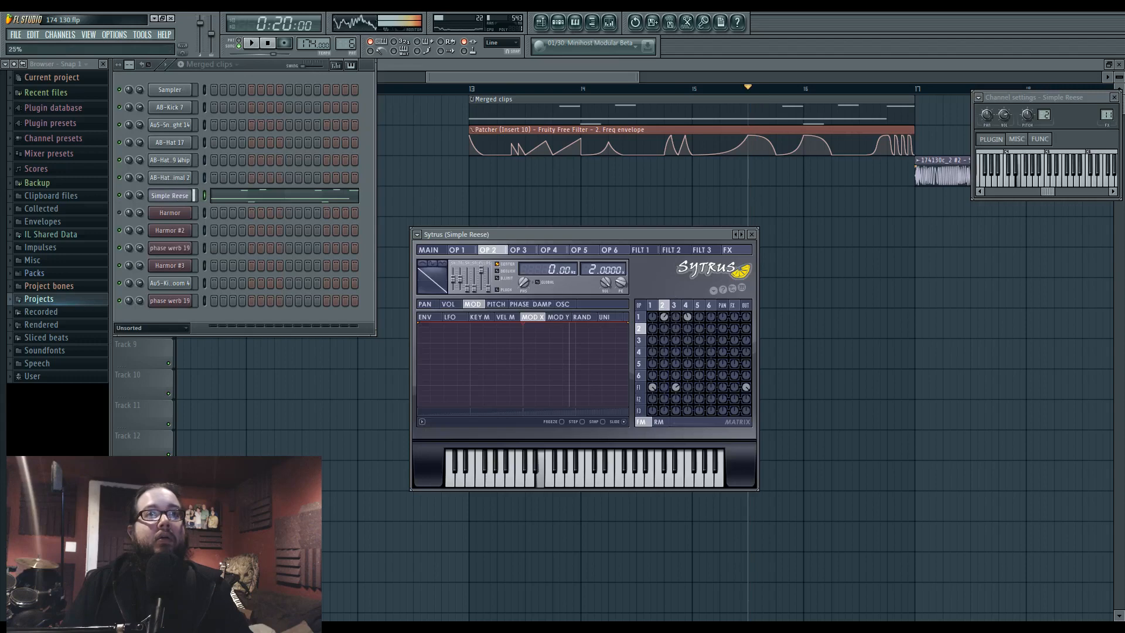
{"action": "key", "text": "b"}
{"action": "key", "text": "r"}
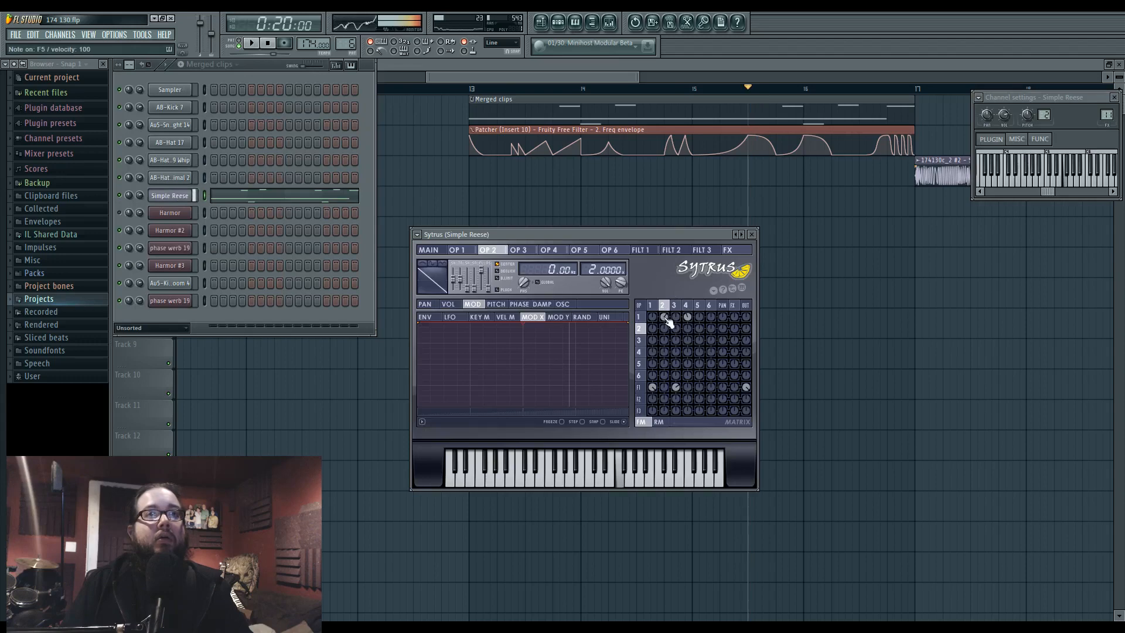
{"action": "left_click_drag", "start_coordinate": [666, 318], "coordinate": [665, 316]}
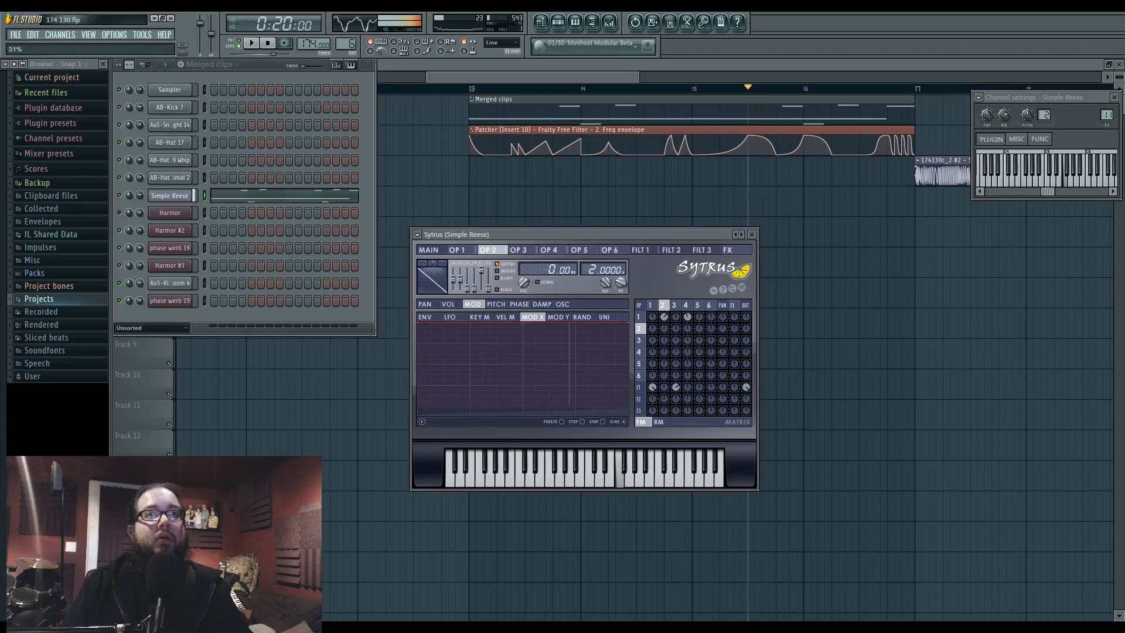
{"action": "left_click", "coordinate": [686, 306]}
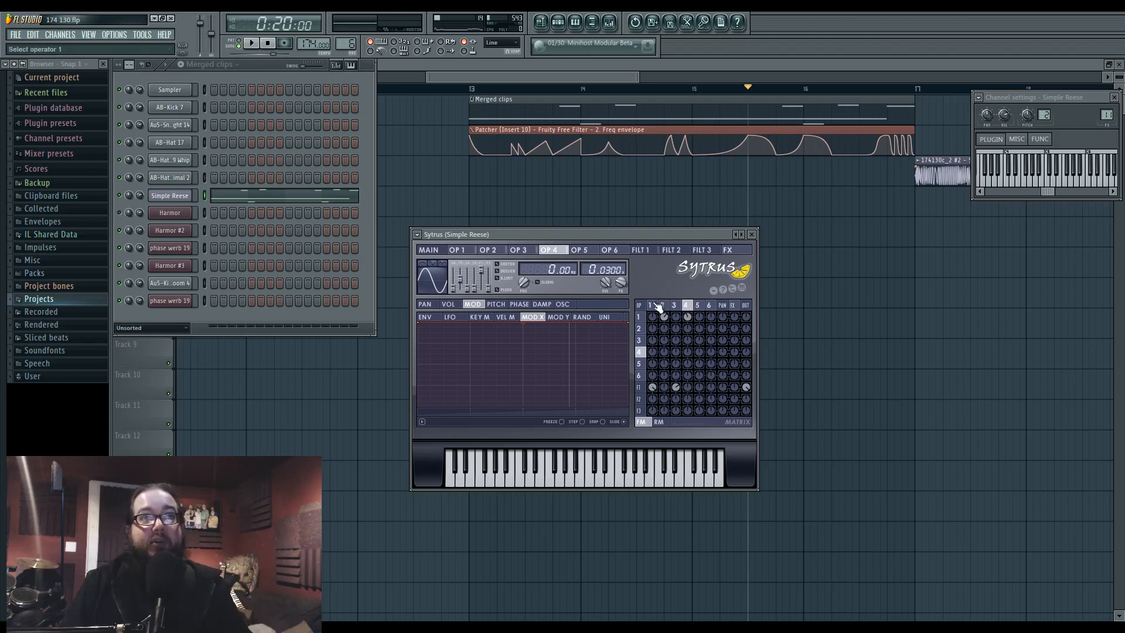
Examine the operator 1 and operator 2 pages in Simple Reese, moving the Sytrus window slightly between them.
{"action": "left_click_drag", "start_coordinate": [686, 307], "coordinate": [650, 306]}
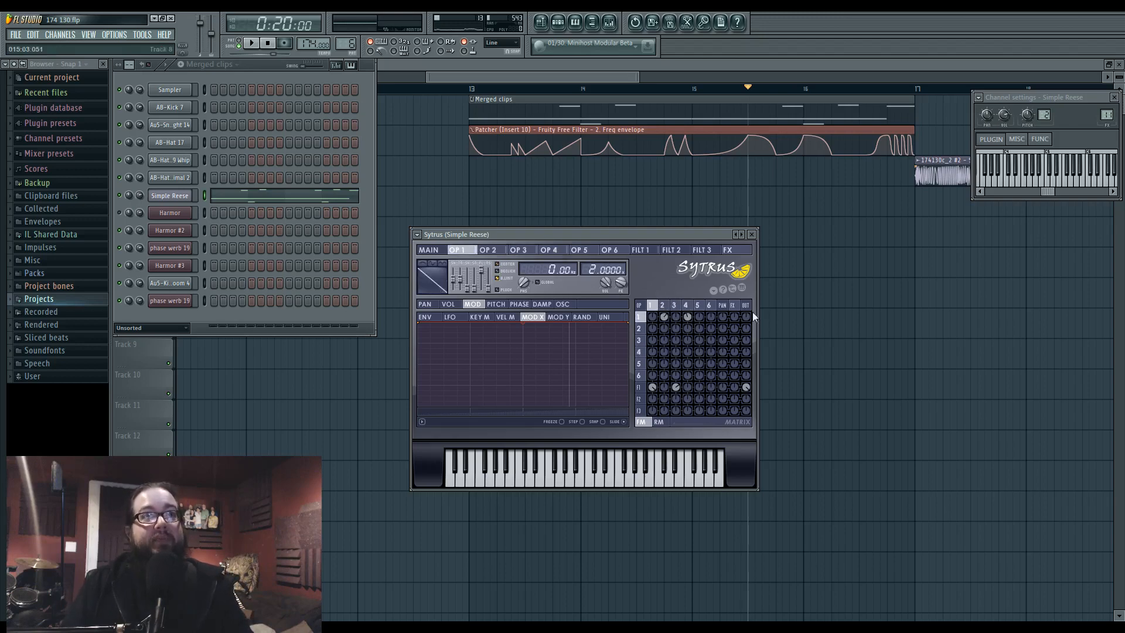
{"action": "left_click_drag", "start_coordinate": [528, 241], "coordinate": [539, 264]}
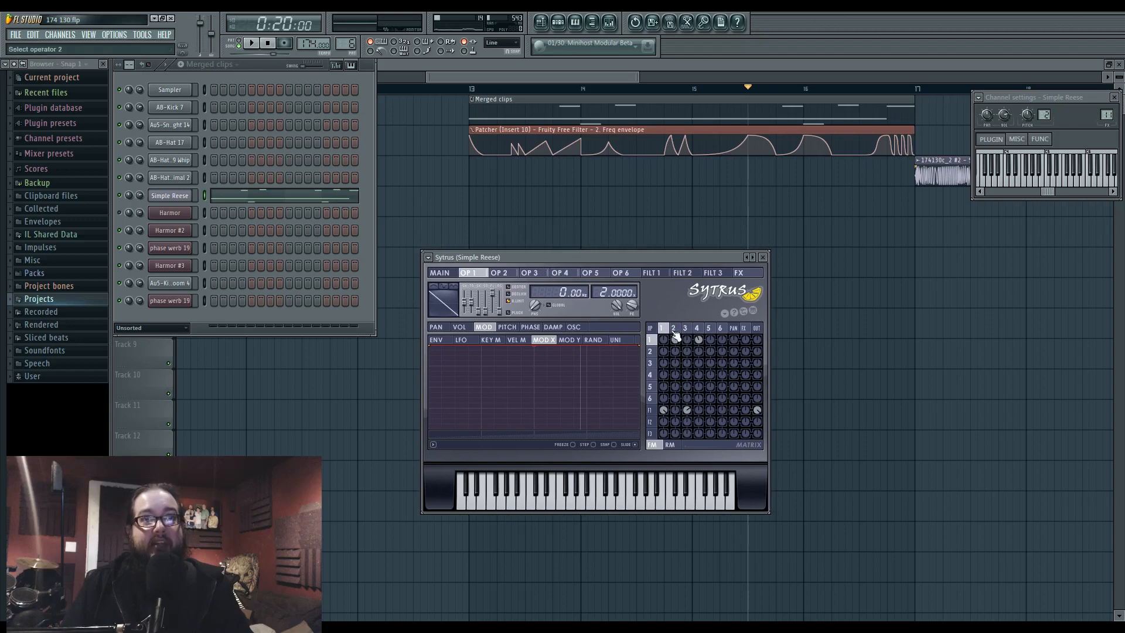
{"action": "left_click", "coordinate": [674, 329]}
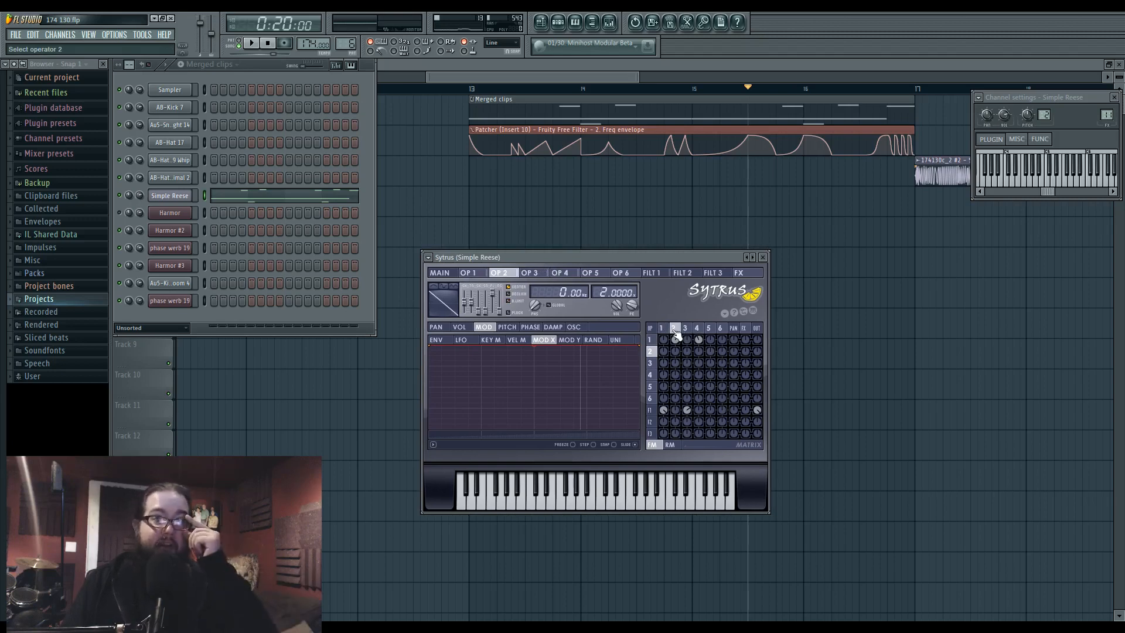
Open Patcher on mixer Insert 11, reposition its window, look at the Param. EQ 2 editor and return to the map.
{"action": "double_click", "coordinate": [1107, 114]}
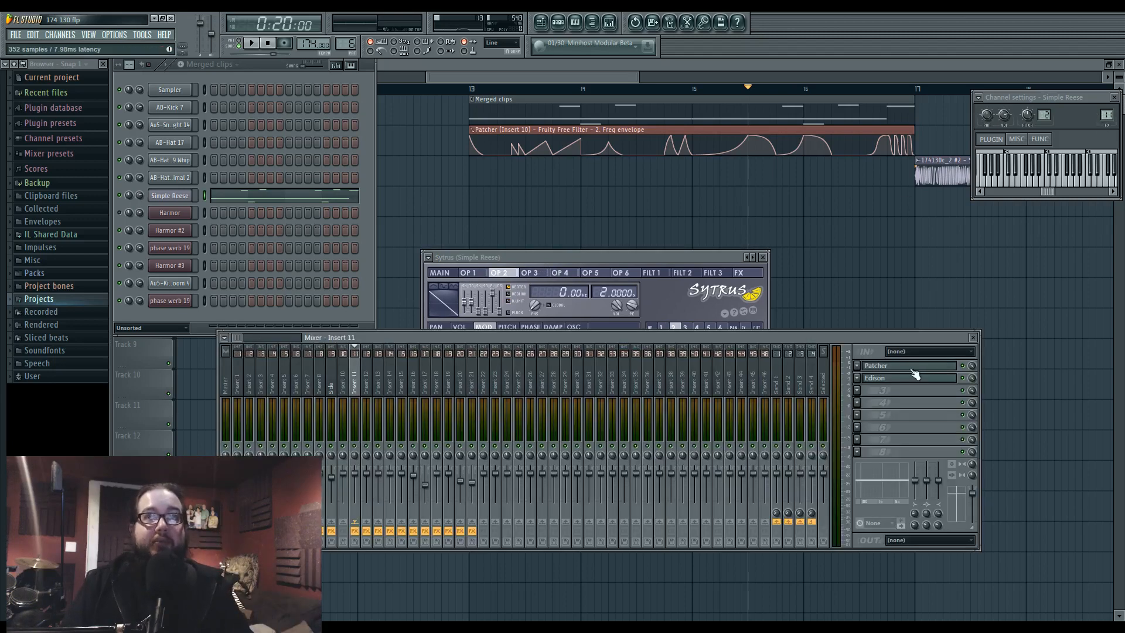
{"action": "left_click", "coordinate": [908, 366]}
{"action": "left_click_drag", "start_coordinate": [575, 111], "coordinate": [596, 184]}
{"action": "double_click", "coordinate": [356, 396]}
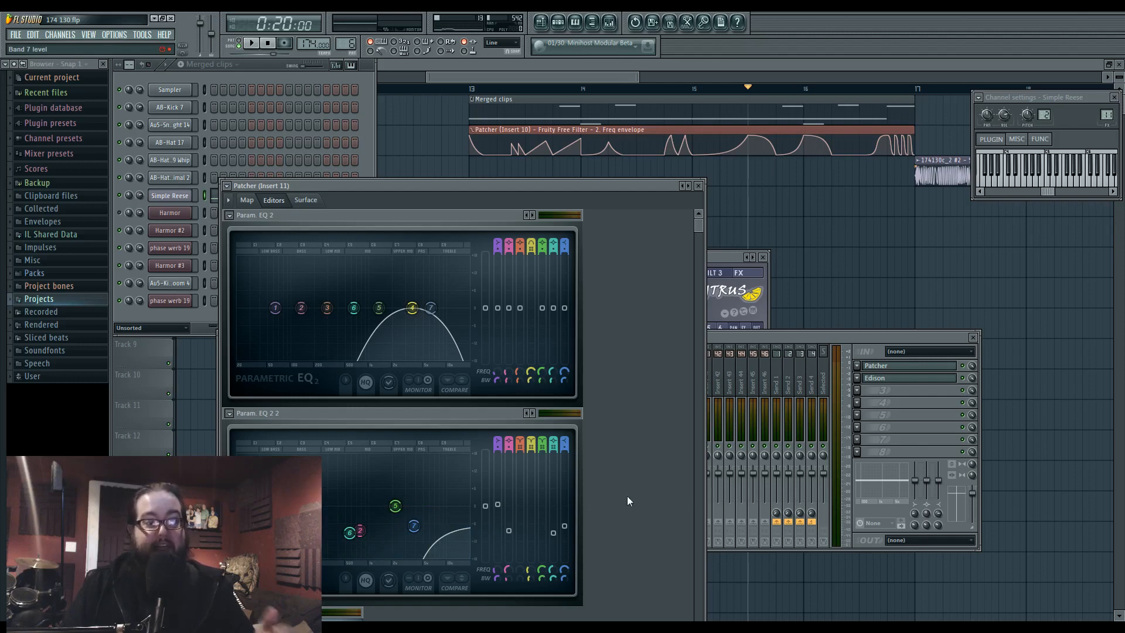
{"action": "left_click", "coordinate": [246, 200]}
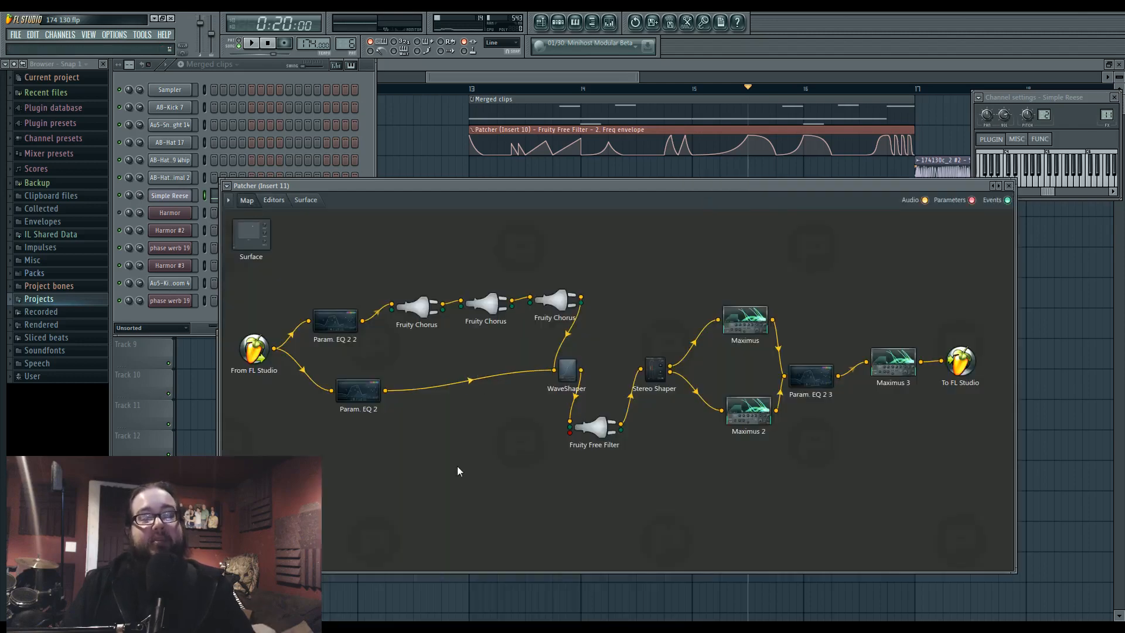
Rearrange the Param. EQ 2 2, WaveShaper and Param. EQ 2 modules in the Patcher map so the two parallel paths are easier to follow.
{"action": "left_click_drag", "start_coordinate": [342, 323], "coordinate": [345, 322]}
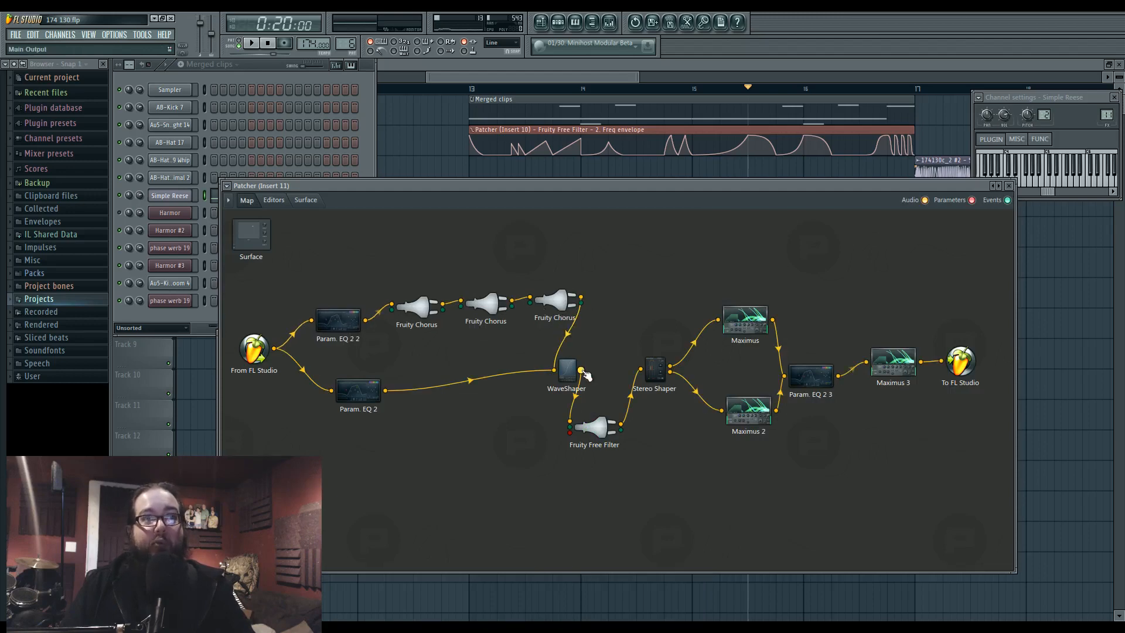
{"action": "left_click_drag", "start_coordinate": [568, 372], "coordinate": [595, 383]}
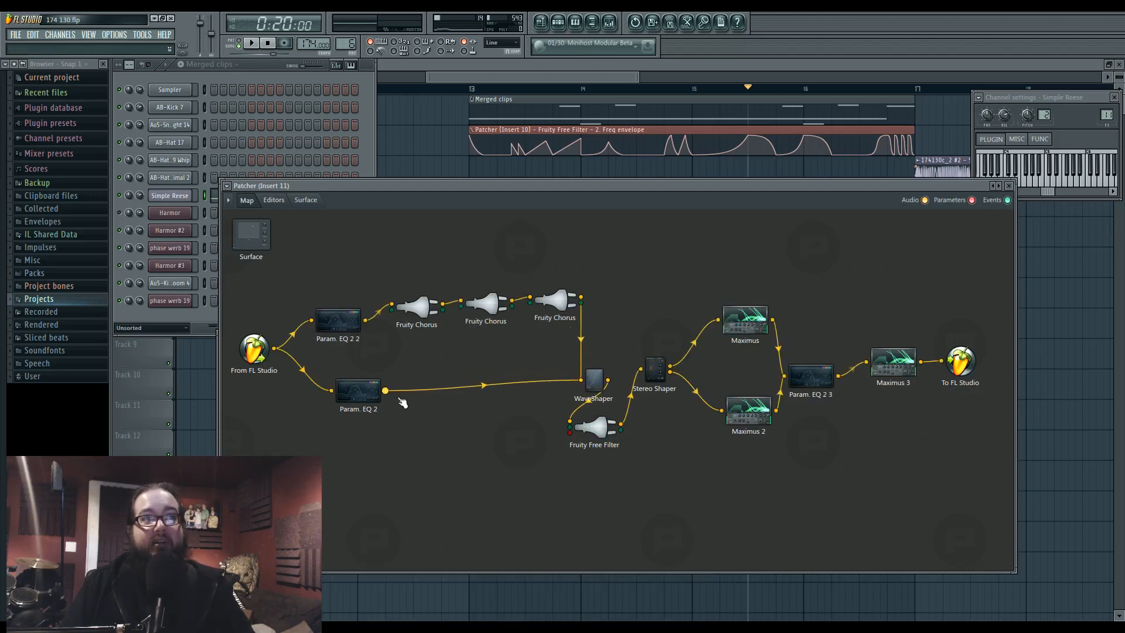
{"action": "left_click_drag", "start_coordinate": [358, 389], "coordinate": [391, 399]}
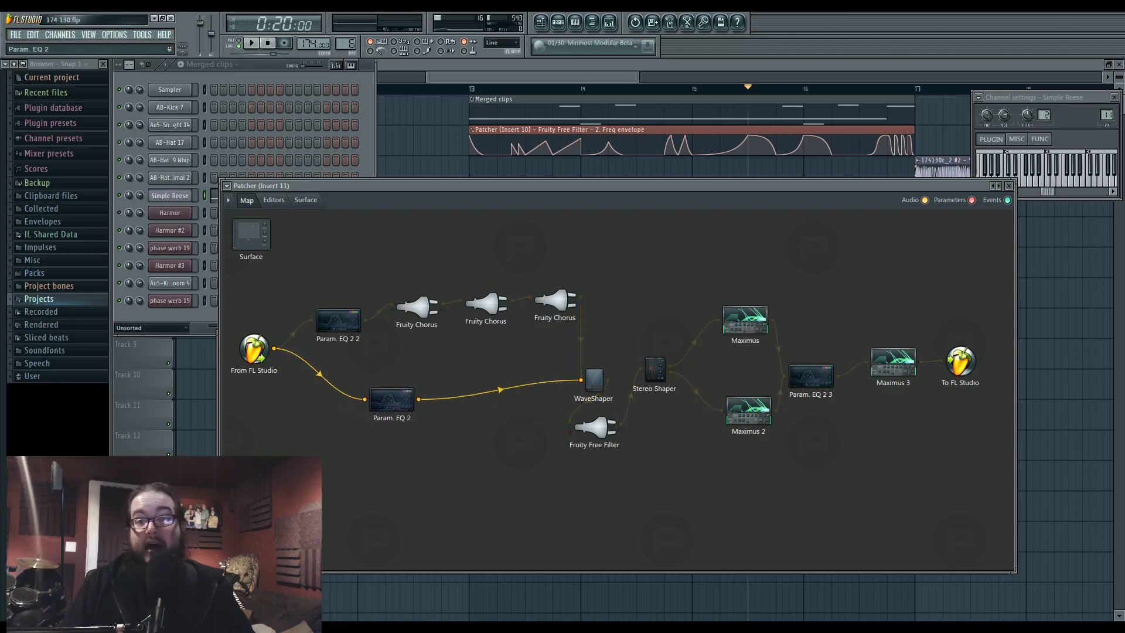
{"action": "left_click_drag", "start_coordinate": [594, 379], "coordinate": [549, 383]}
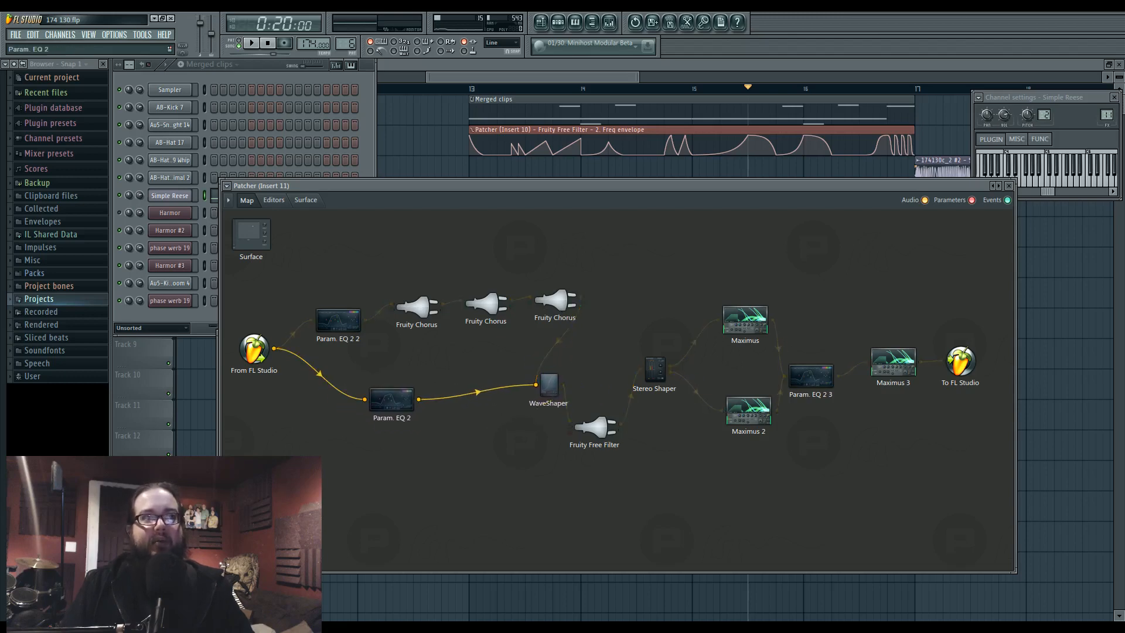
Play the reese while shifting Param. EQ 2's band 4 slightly higher in frequency, stop playback and return to the Patcher map.
{"action": "double_click", "coordinate": [391, 399]}
{"action": "mouse_move", "coordinate": [413, 312]}
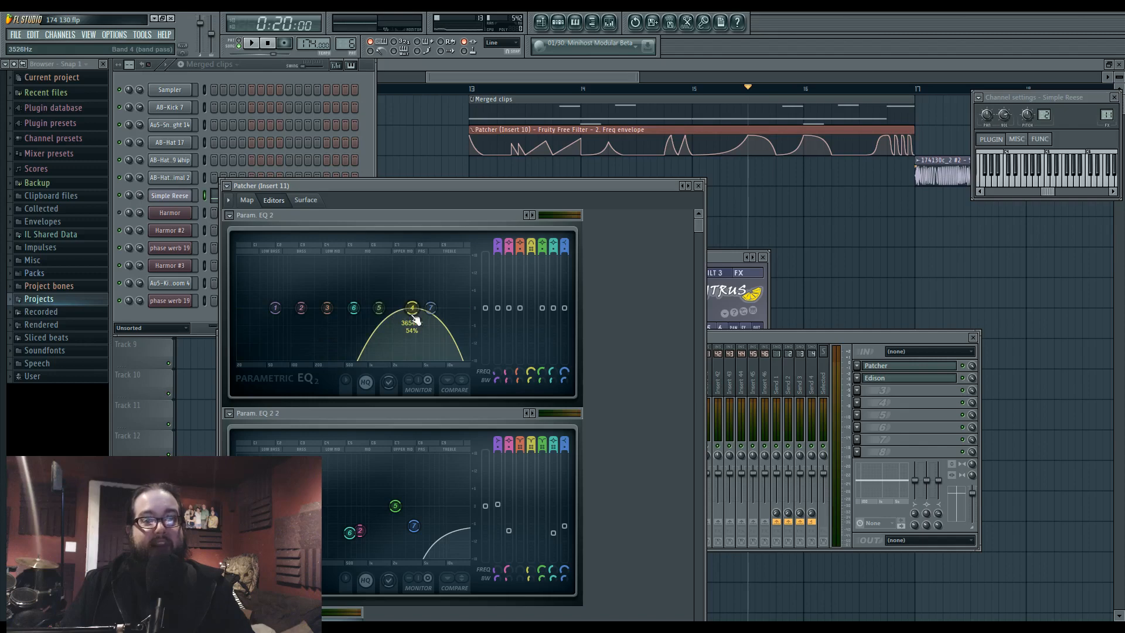
{"action": "key", "text": "space"}
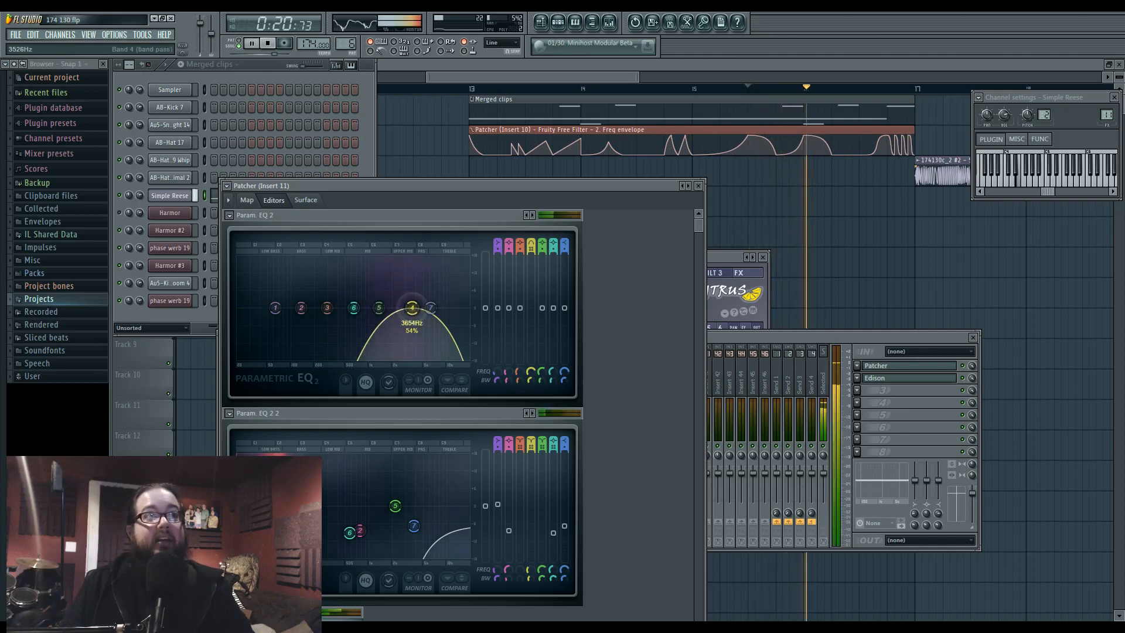
{"action": "mouse_move", "coordinate": [412, 313]}
{"action": "left_mouse_down"}
{"action": "mouse_move", "coordinate": [345, 309]}
{"action": "mouse_move", "coordinate": [451, 307]}
{"action": "mouse_move", "coordinate": [419, 307]}
{"action": "left_mouse_up"}
{"action": "key", "text": "space"}
{"action": "left_click", "coordinate": [247, 200]}
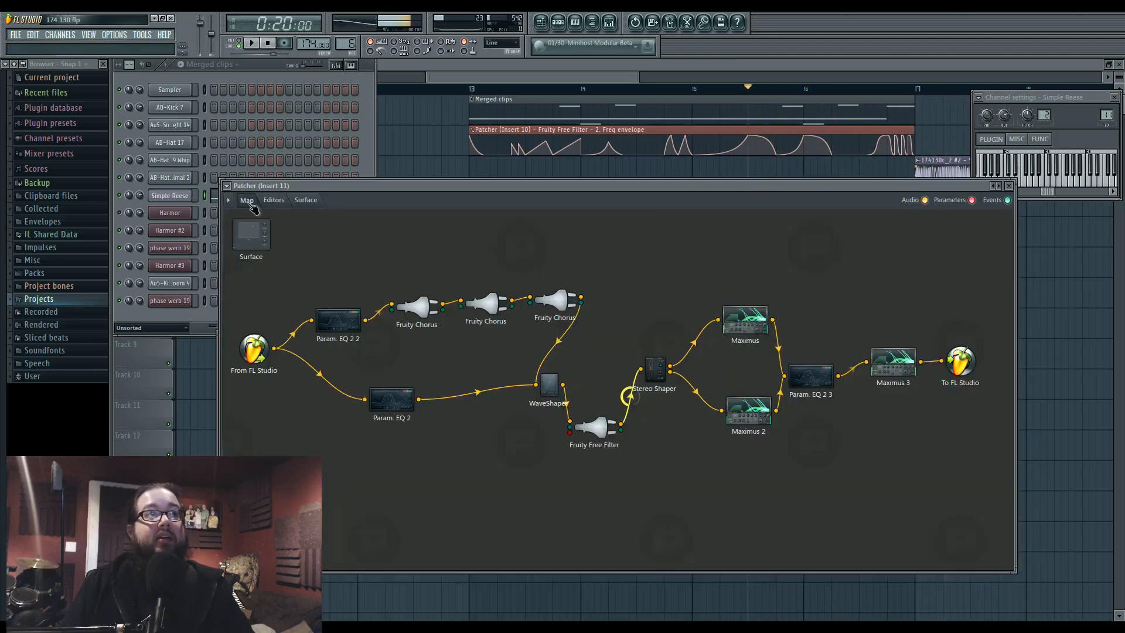
Check the Fruity Free Filter settings, and shift Param. EQ 2's band 4 slightly lower in frequency before returning to the map.
{"action": "double_click", "coordinate": [614, 429]}
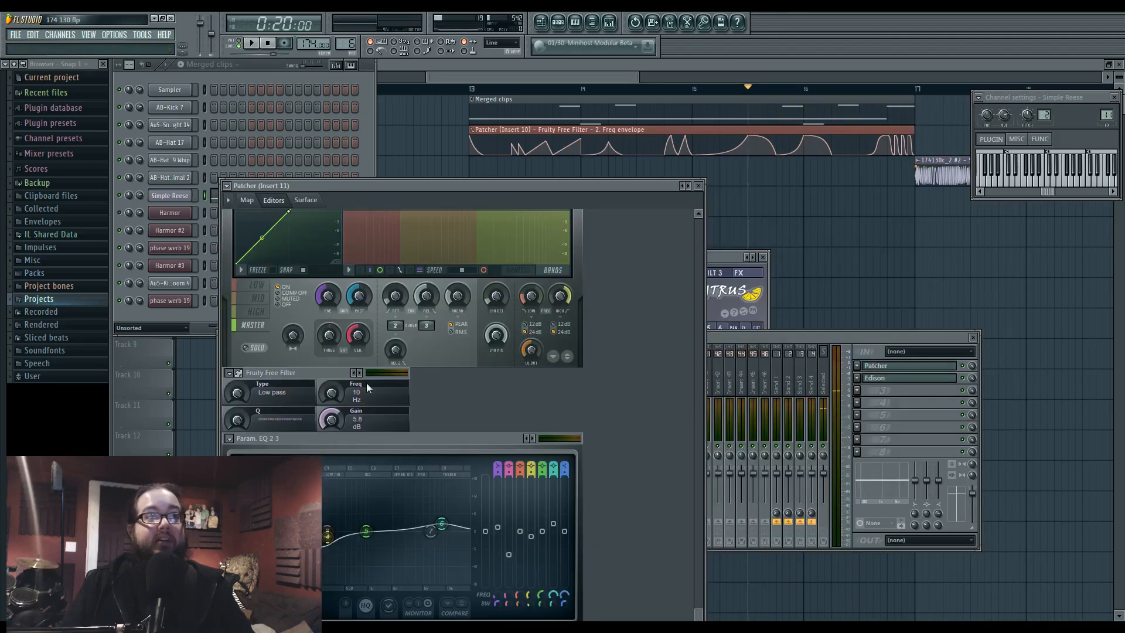
{"action": "left_click", "coordinate": [247, 200]}
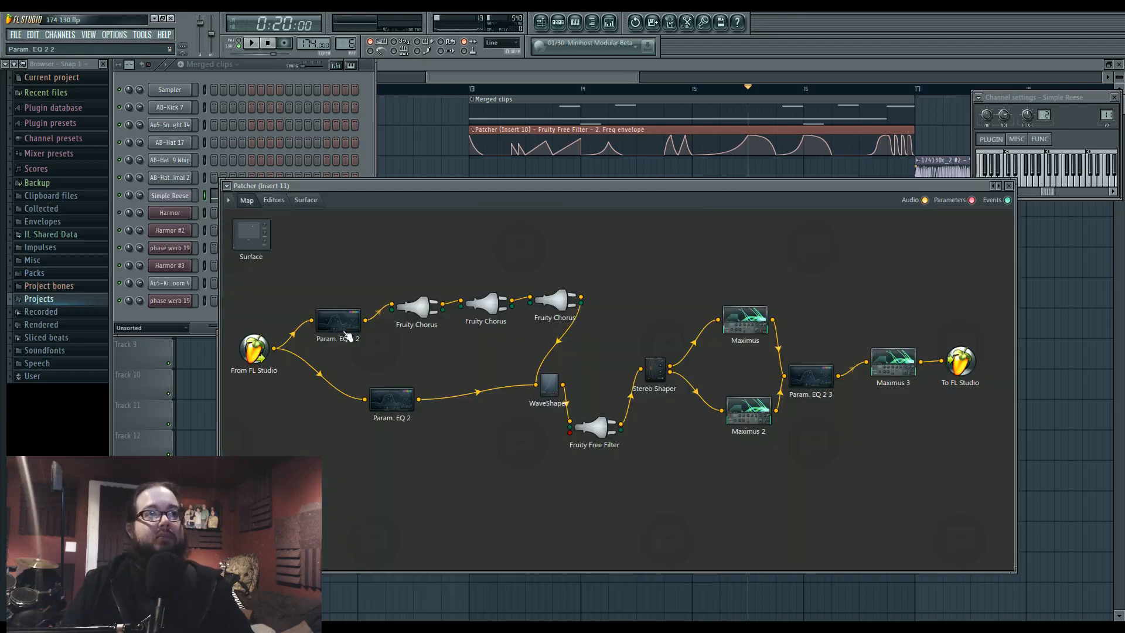
{"action": "double_click", "coordinate": [399, 414]}
{"action": "mouse_move", "coordinate": [420, 308]}
{"action": "left_mouse_down"}
{"action": "mouse_move", "coordinate": [331, 308]}
{"action": "mouse_move", "coordinate": [439, 308]}
{"action": "mouse_move", "coordinate": [276, 308]}
{"action": "mouse_move", "coordinate": [460, 308]}
{"action": "mouse_move", "coordinate": [252, 307]}
{"action": "mouse_move", "coordinate": [410, 308]}
{"action": "left_mouse_up"}
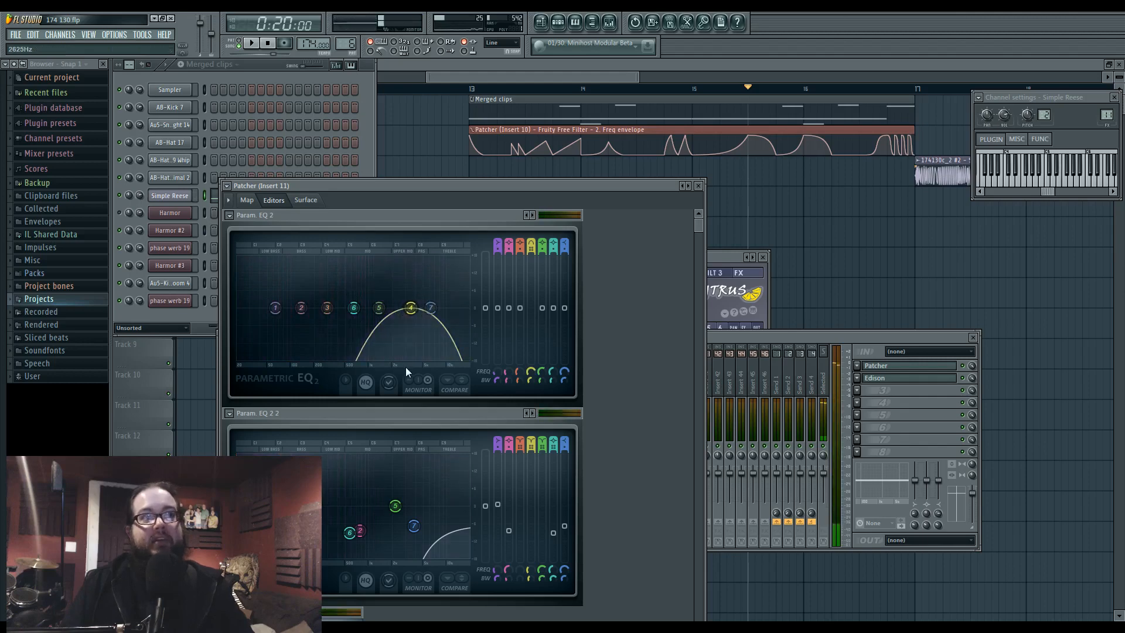
{"action": "left_click", "coordinate": [251, 203]}
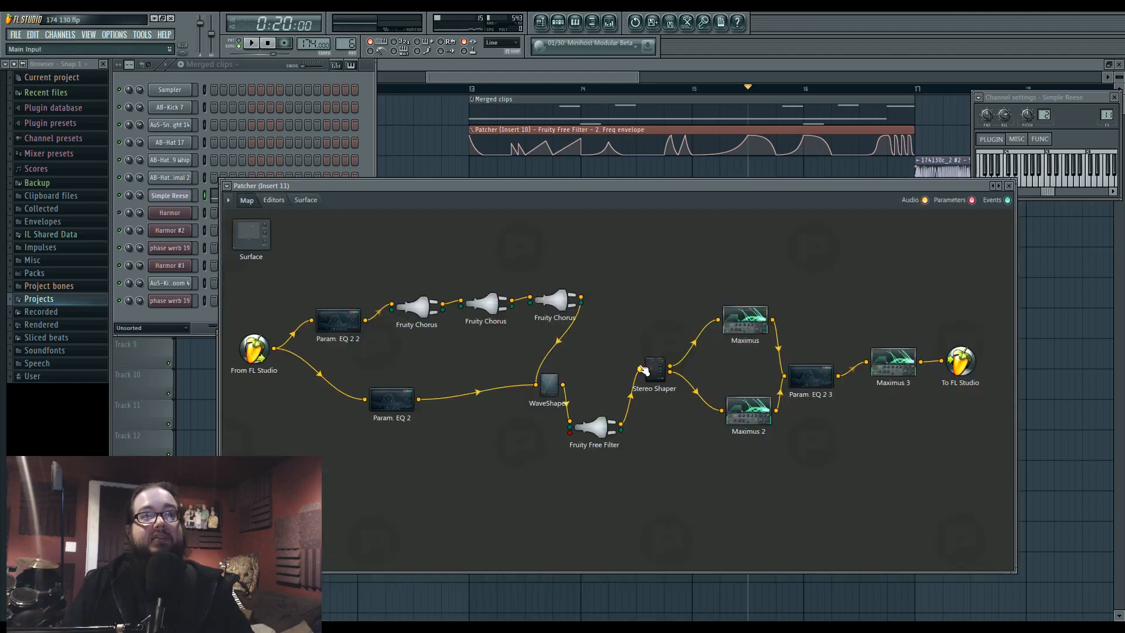
Examine the WaveShaper's curve, including the curve type of its middle point and the tension of its Wave segment.
{"action": "double_click", "coordinate": [549, 390]}
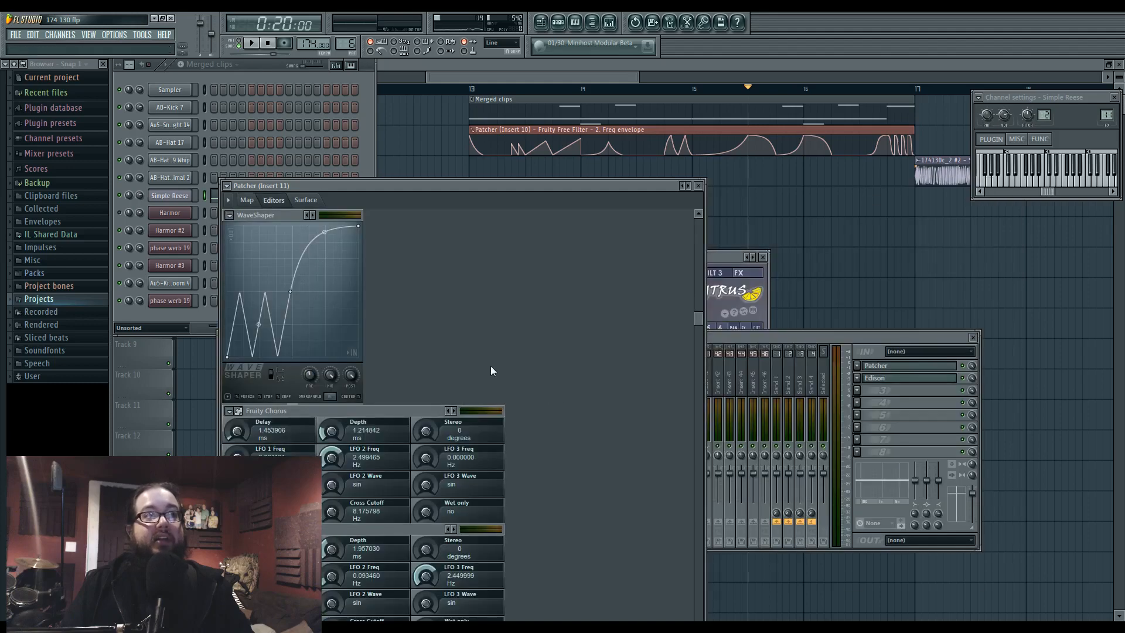
{"action": "scroll", "coordinate": [473, 368], "scroll_direction": "up", "scroll_amount": 1}
{"action": "scroll", "coordinate": [473, 368], "scroll_direction": "down", "scroll_amount": 1}
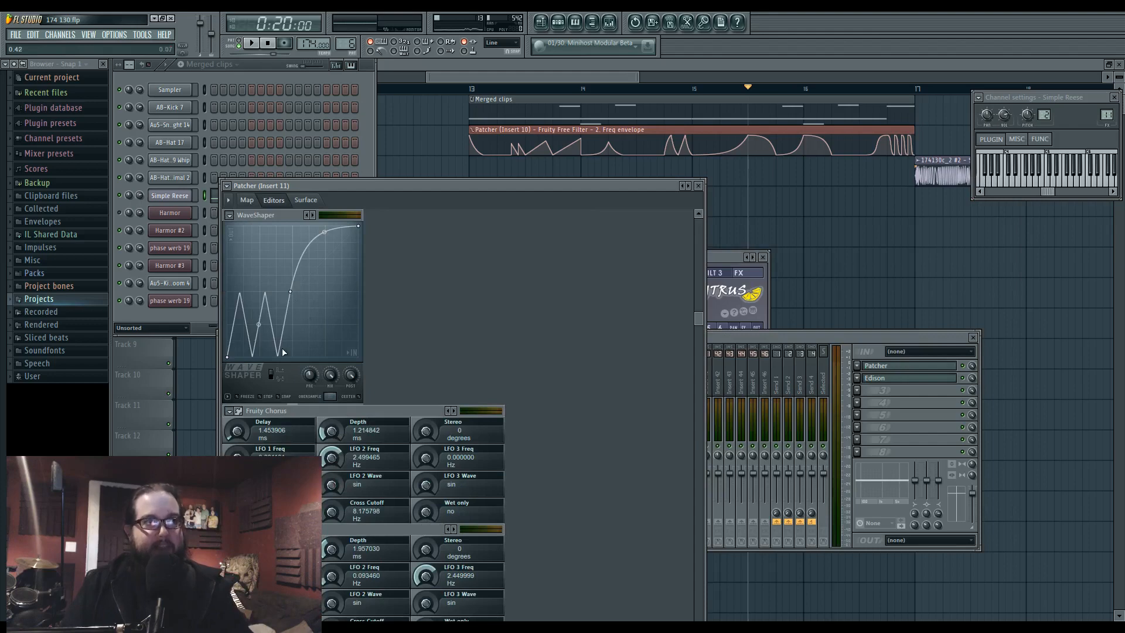
{"action": "right_click", "coordinate": [291, 292]}
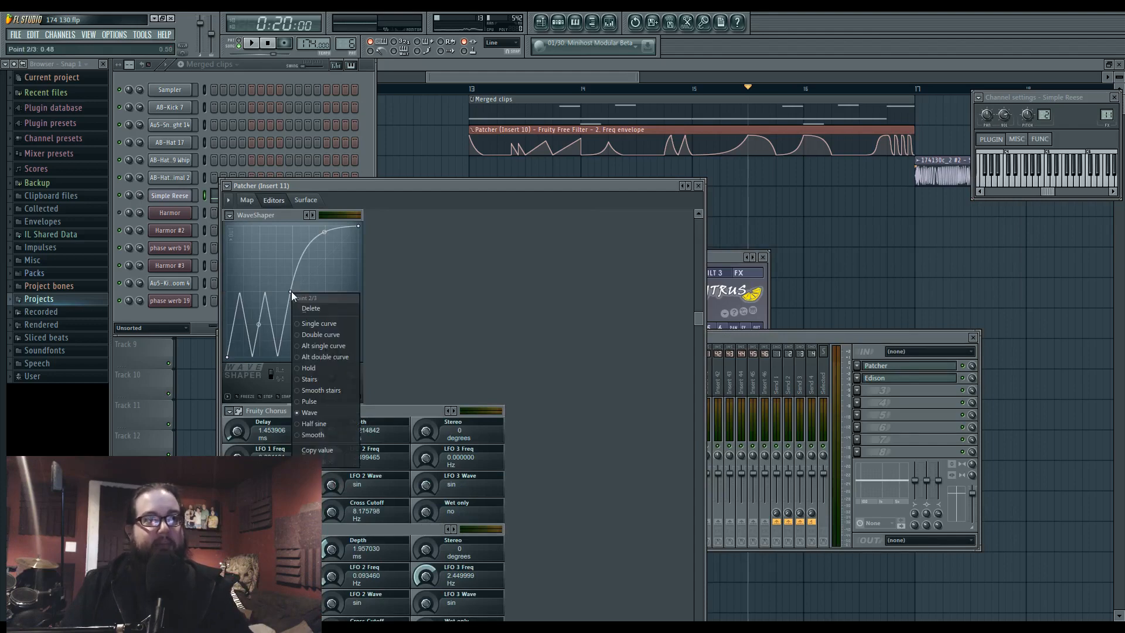
{"action": "left_click", "coordinate": [362, 402]}
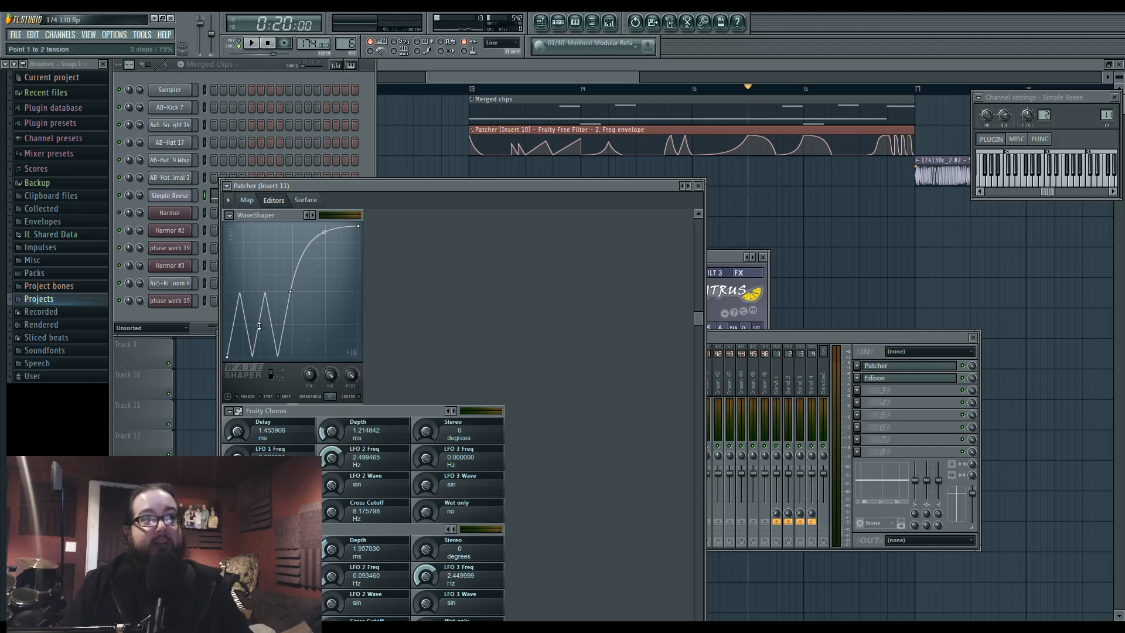
{"action": "mouse_move", "coordinate": [259, 325]}
{"action": "left_mouse_down"}
{"action": "mouse_move", "coordinate": [259, 310]}
{"action": "mouse_move", "coordinate": [258, 324]}
{"action": "left_mouse_up"}
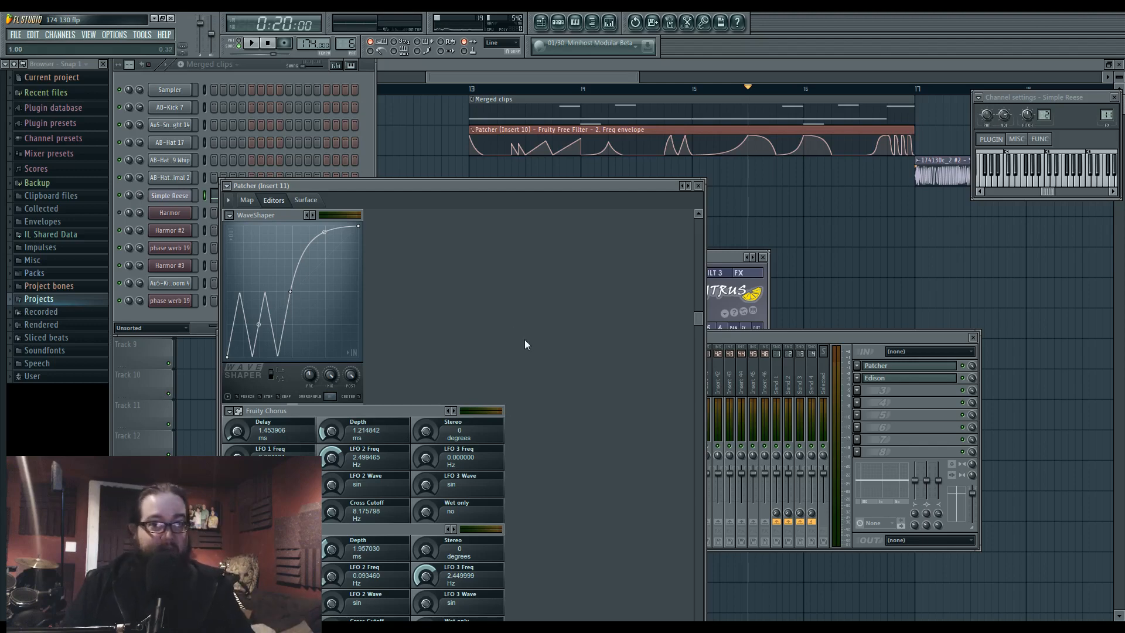
View the Fruity Free Filter's automated cutoff frequency during playback, stop playback and return to the Patcher map.
{"action": "left_click", "coordinate": [247, 201]}
{"action": "double_click", "coordinate": [596, 429]}
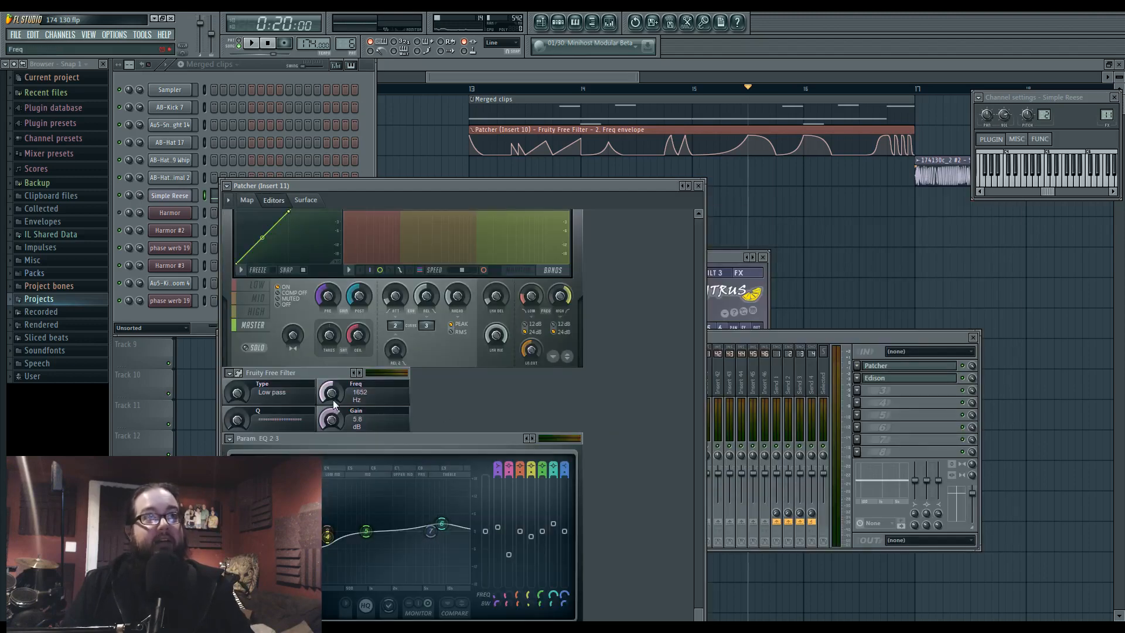
{"action": "key", "text": "space"}
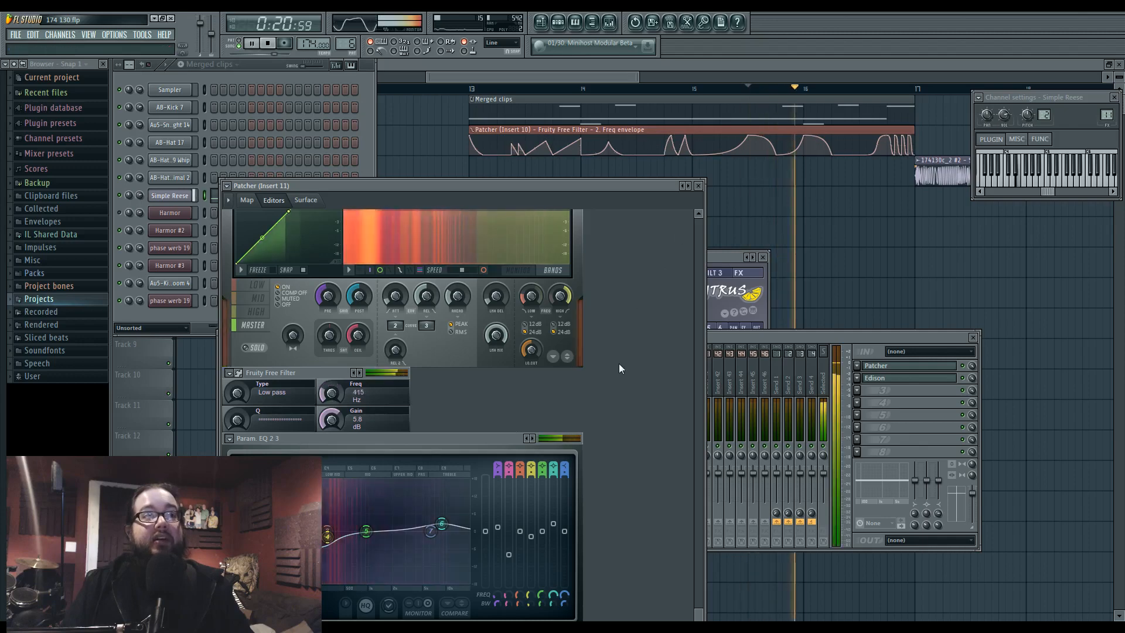
{"action": "key", "text": "space"}
{"action": "left_click", "coordinate": [246, 200]}
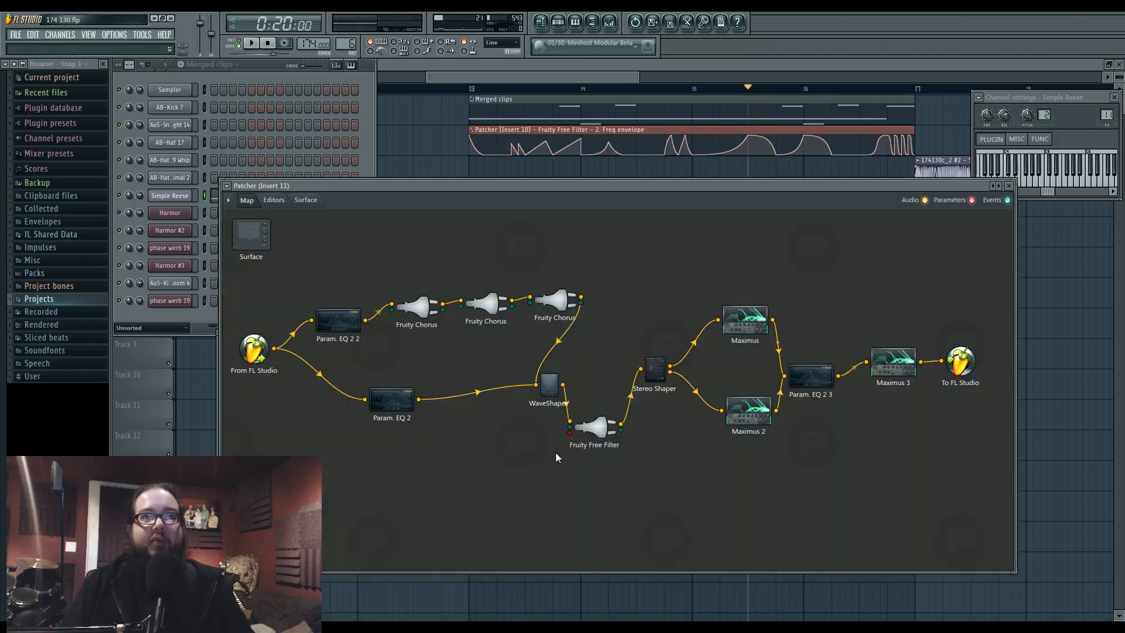
View the Stereo Shaper's settings, and audition the reese twice from the Patcher map to compare the paths into Maximus and Maximus 2.
{"action": "left_click", "coordinate": [660, 377]}
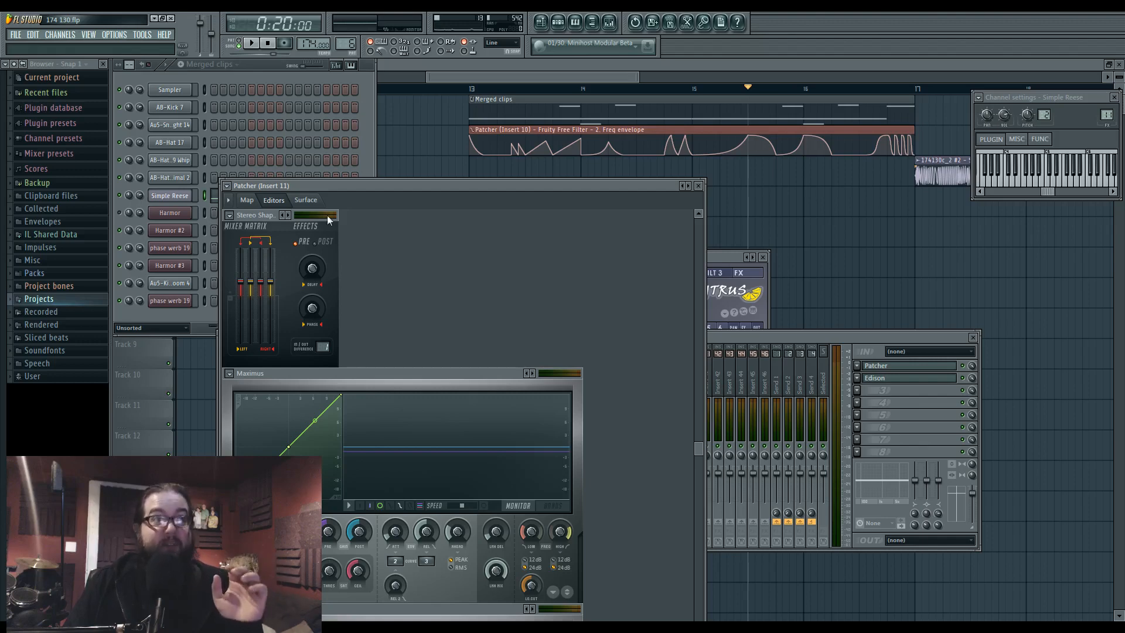
{"action": "left_click", "coordinate": [247, 200]}
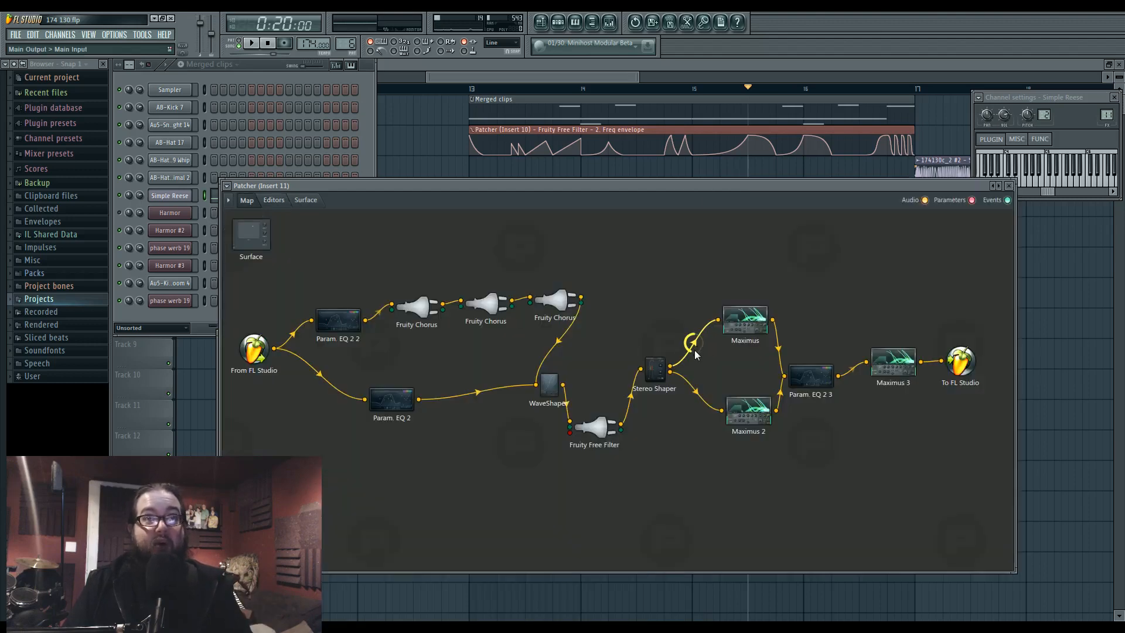
{"action": "key", "text": "space"}
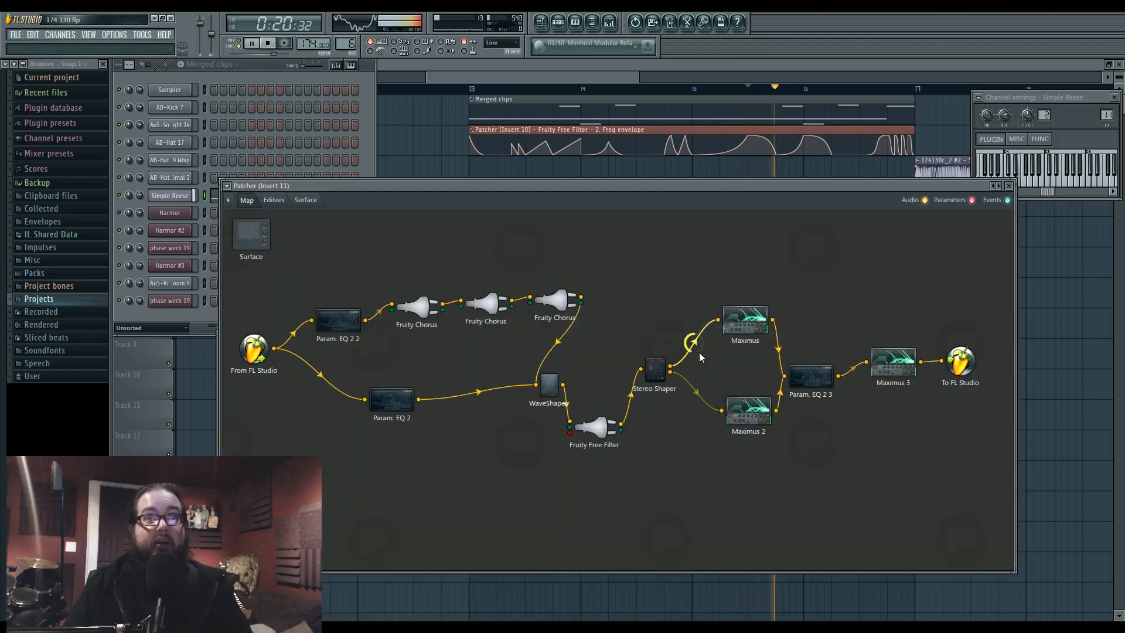
{"action": "key", "text": "space"}
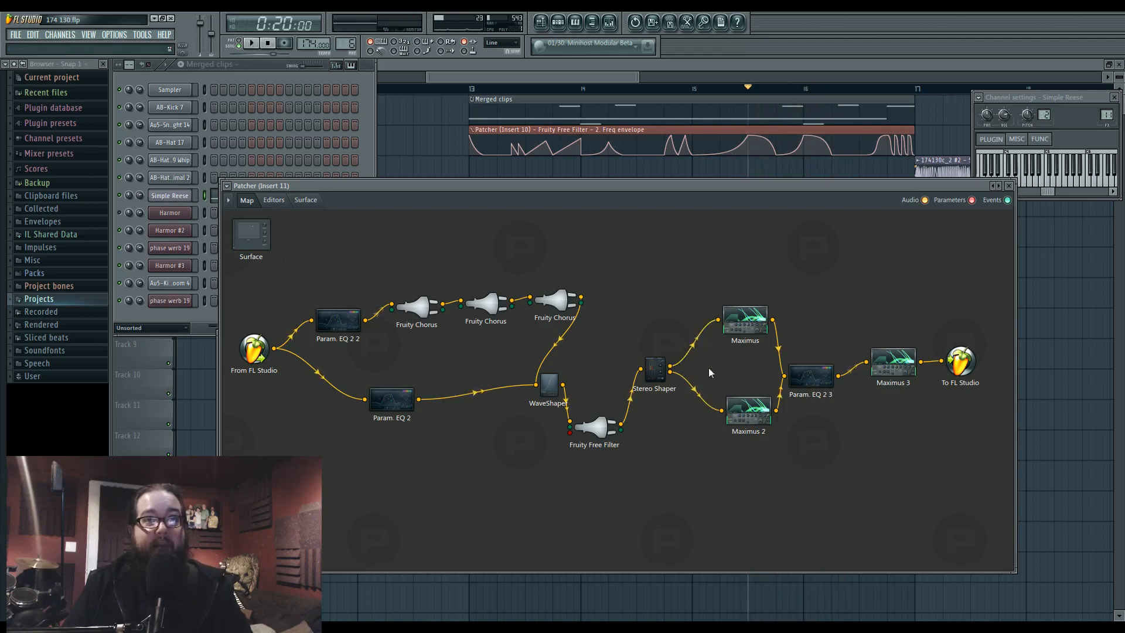
{"action": "key", "text": "space"}
{"action": "key", "text": "space"}
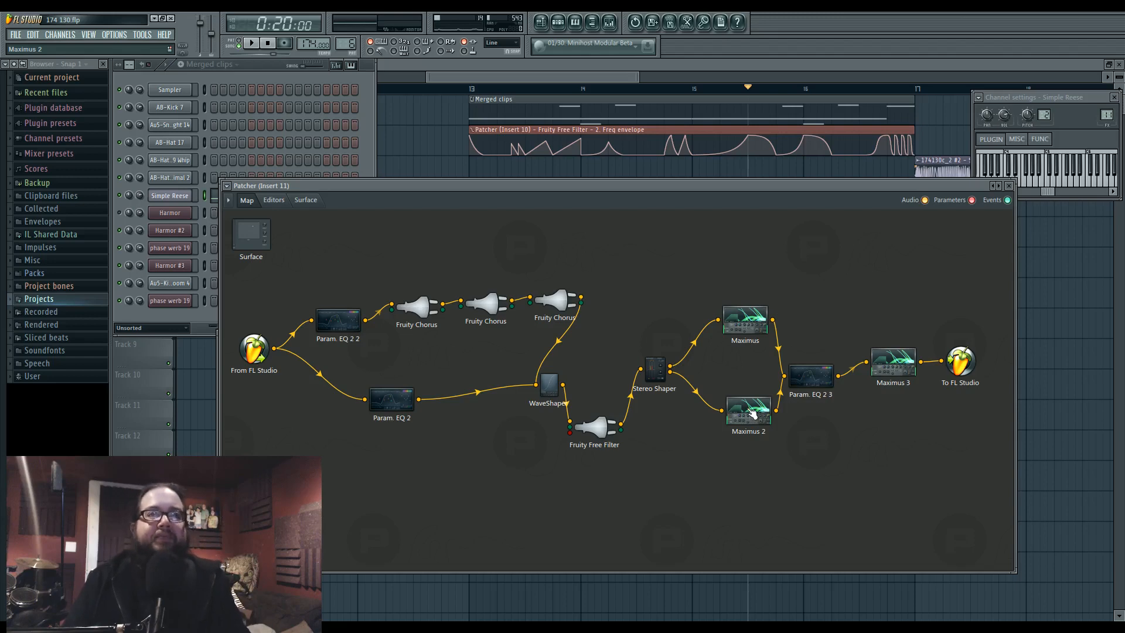
Try a different difference sidechain output number in Stereo Shaper, set it back to 1 and return to the map.
{"action": "double_click", "coordinate": [655, 375]}
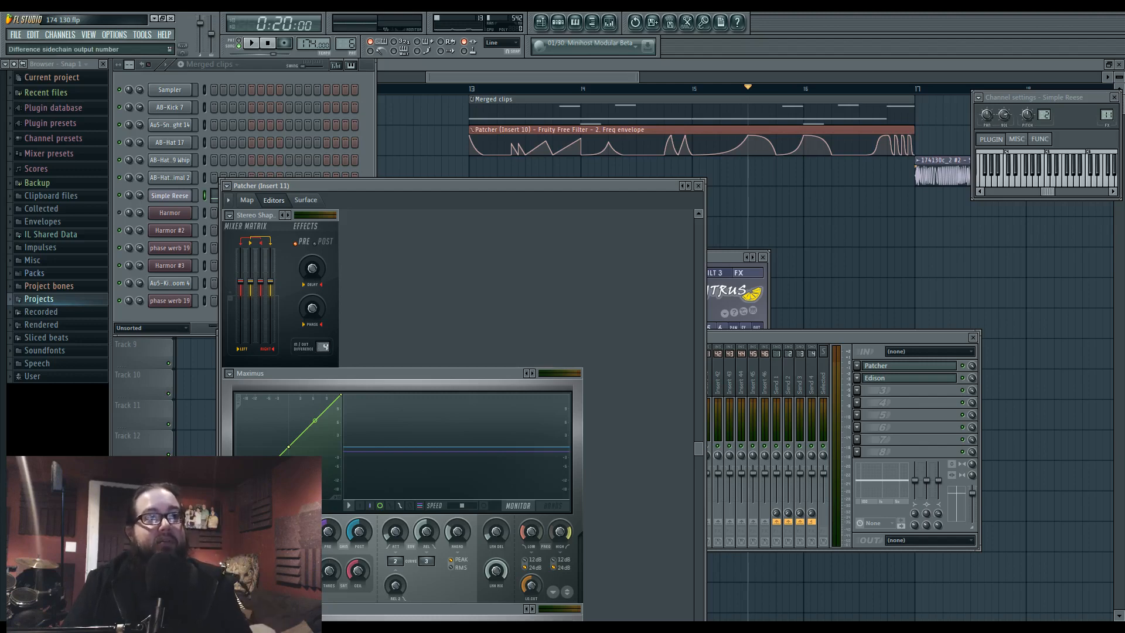
{"action": "left_click_drag", "start_coordinate": [323, 346], "coordinate": [323, 366]}
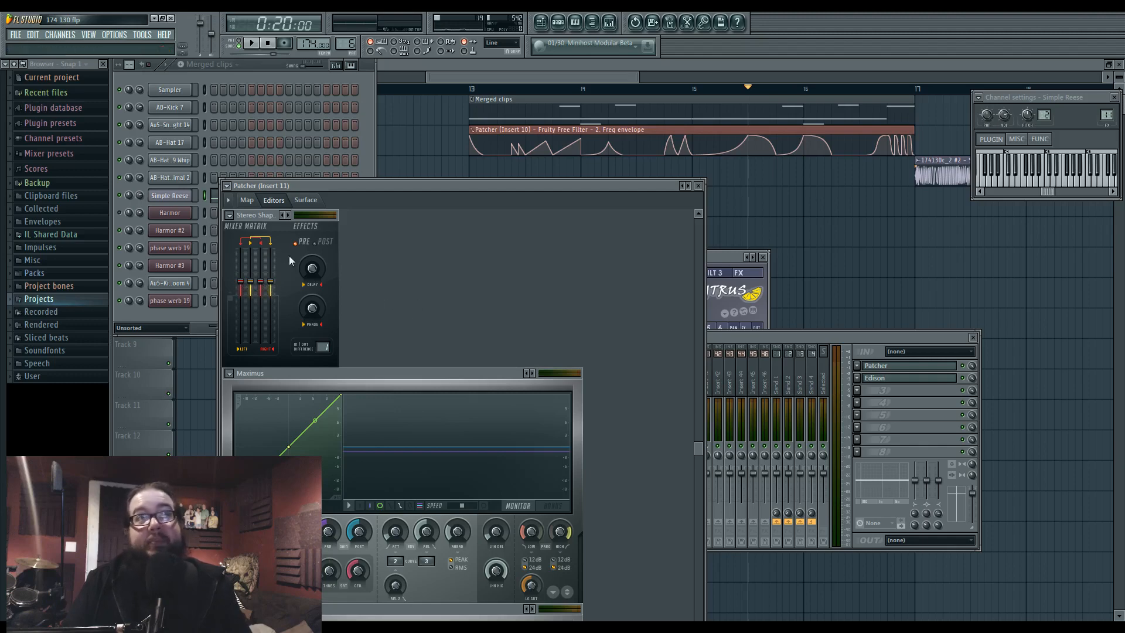
{"action": "left_click", "coordinate": [248, 202]}
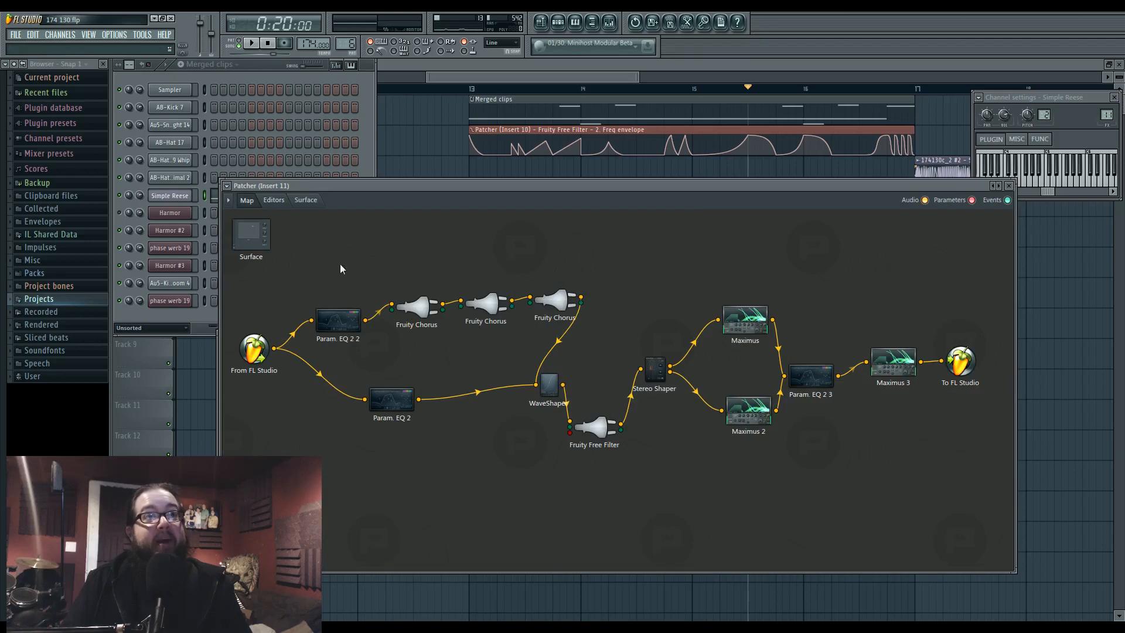
Look through the Stereo Shaper's connection options and its list of audio outputs, including Main Output and Send 1.
{"action": "right_click", "coordinate": [655, 372]}
{"action": "left_click", "coordinate": [664, 369]}
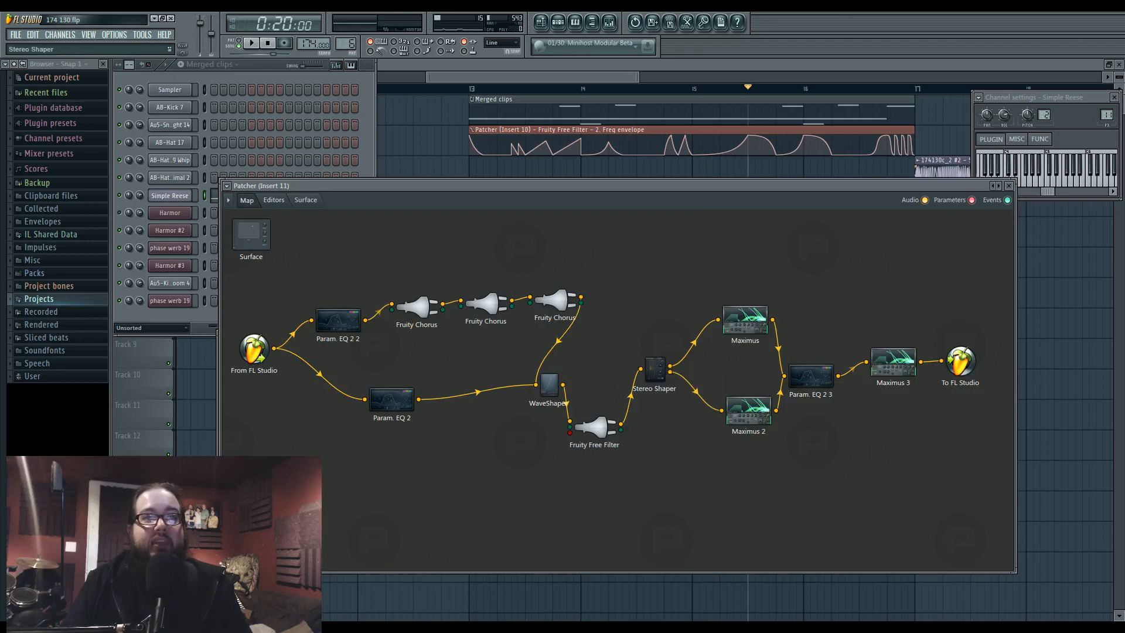
{"action": "right_click", "coordinate": [670, 369]}
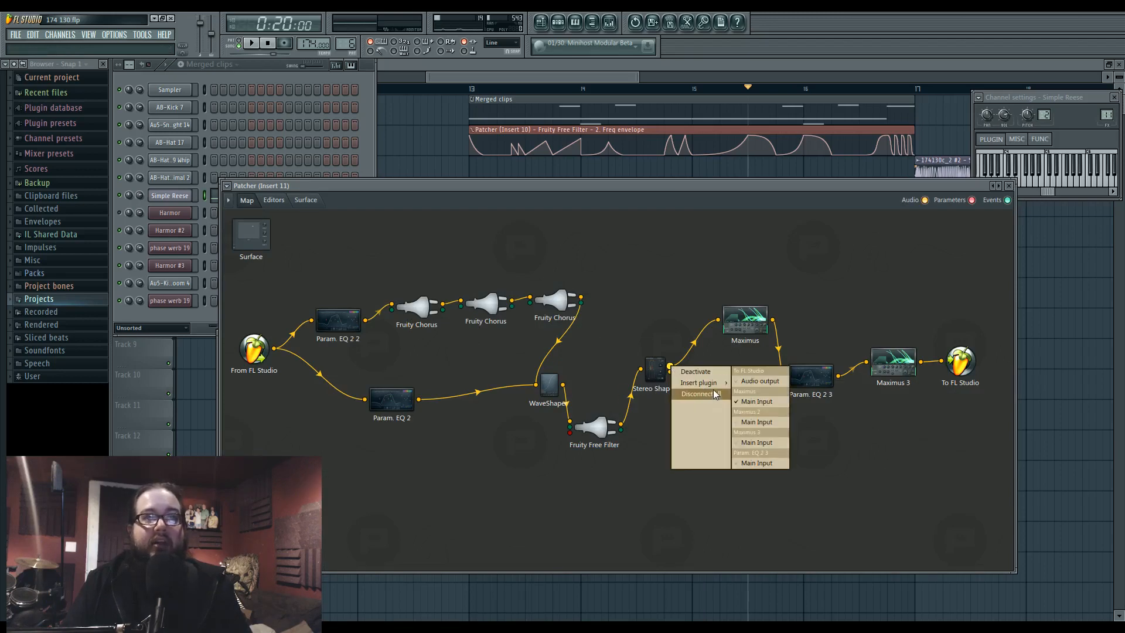
{"action": "left_click", "coordinate": [639, 423]}
{"action": "right_click", "coordinate": [671, 380]}
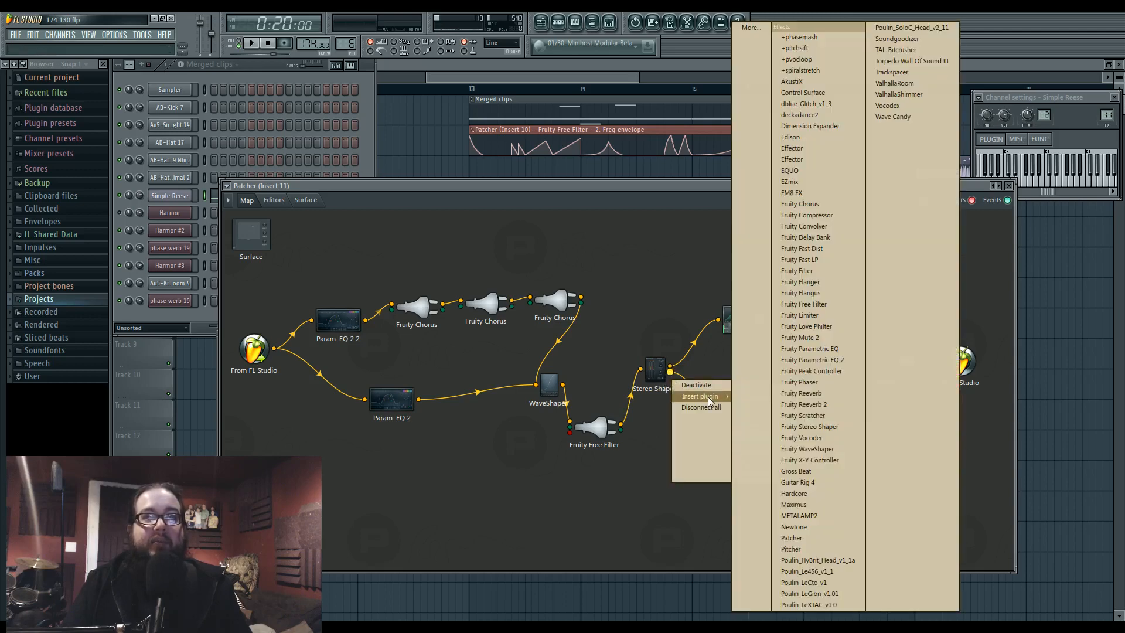
{"action": "left_click", "coordinate": [635, 453]}
{"action": "right_click", "coordinate": [657, 380]}
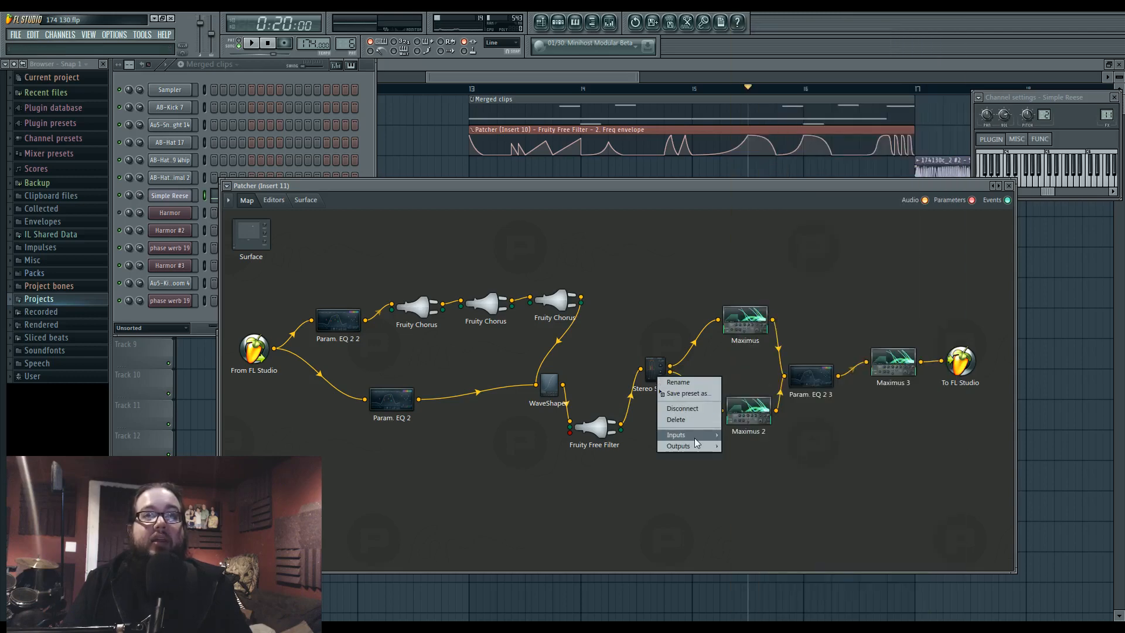
{"action": "mouse_move", "coordinate": [694, 438]}
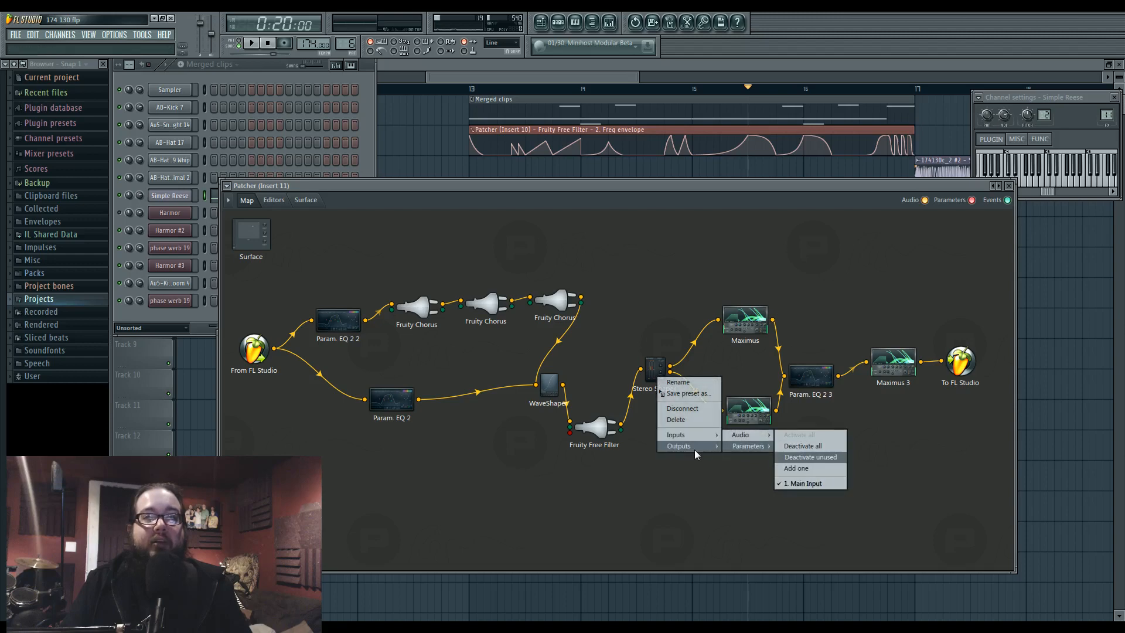
{"action": "mouse_move", "coordinate": [694, 449]}
{"action": "mouse_move", "coordinate": [742, 446]}
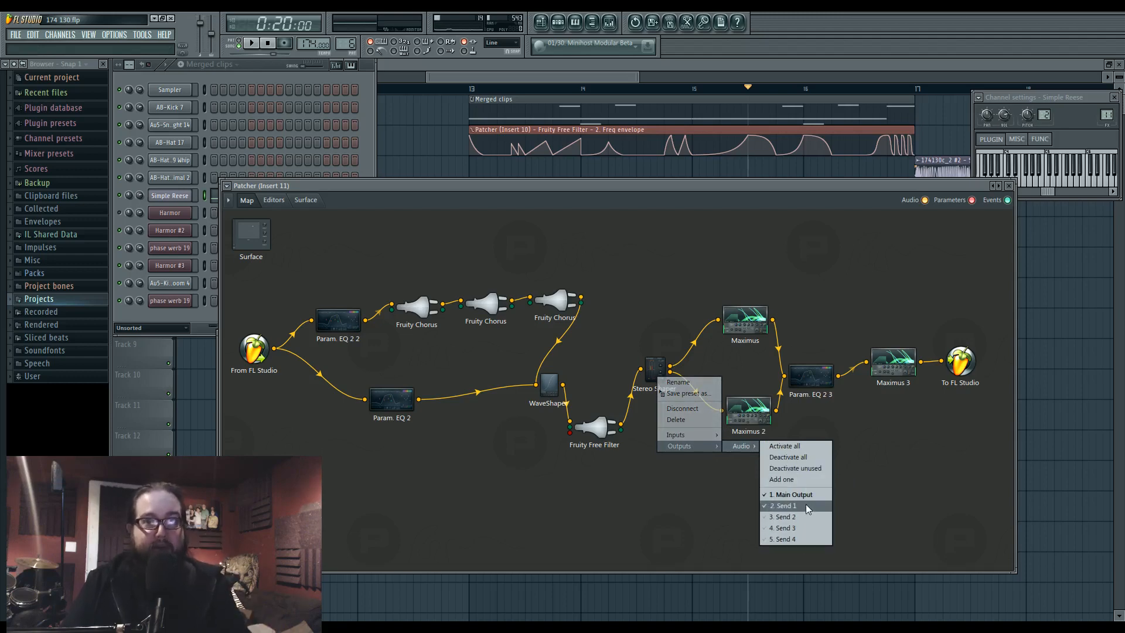
{"action": "right_click", "coordinate": [711, 503]}
{"action": "left_click", "coordinate": [740, 510]}
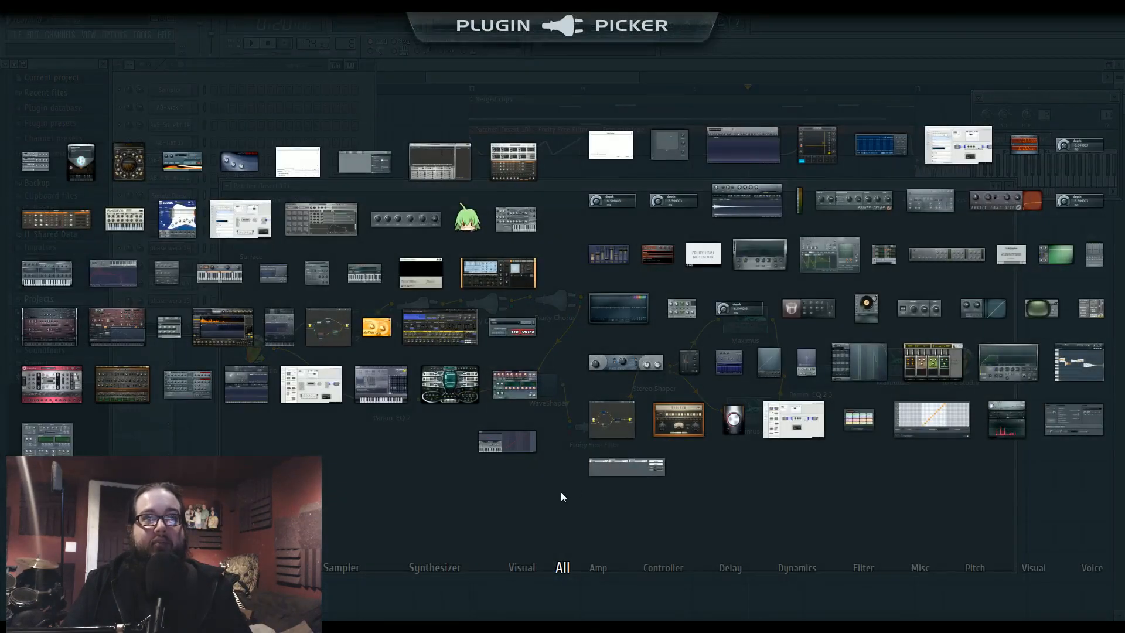
{"action": "right_click", "coordinate": [562, 492]}
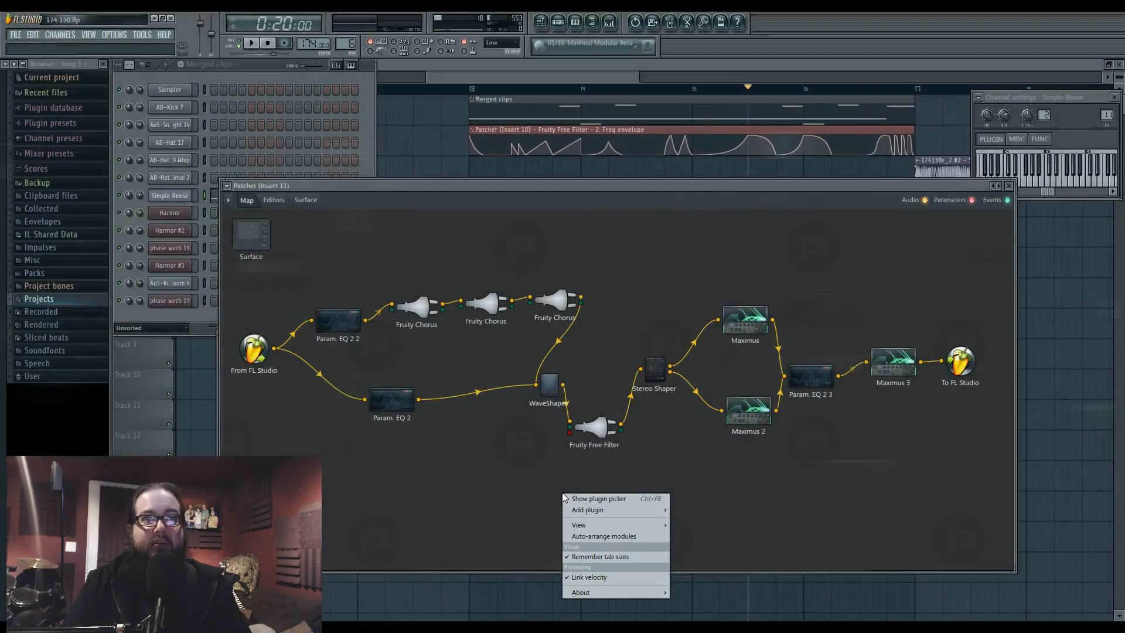
{"action": "left_click", "coordinate": [571, 499]}
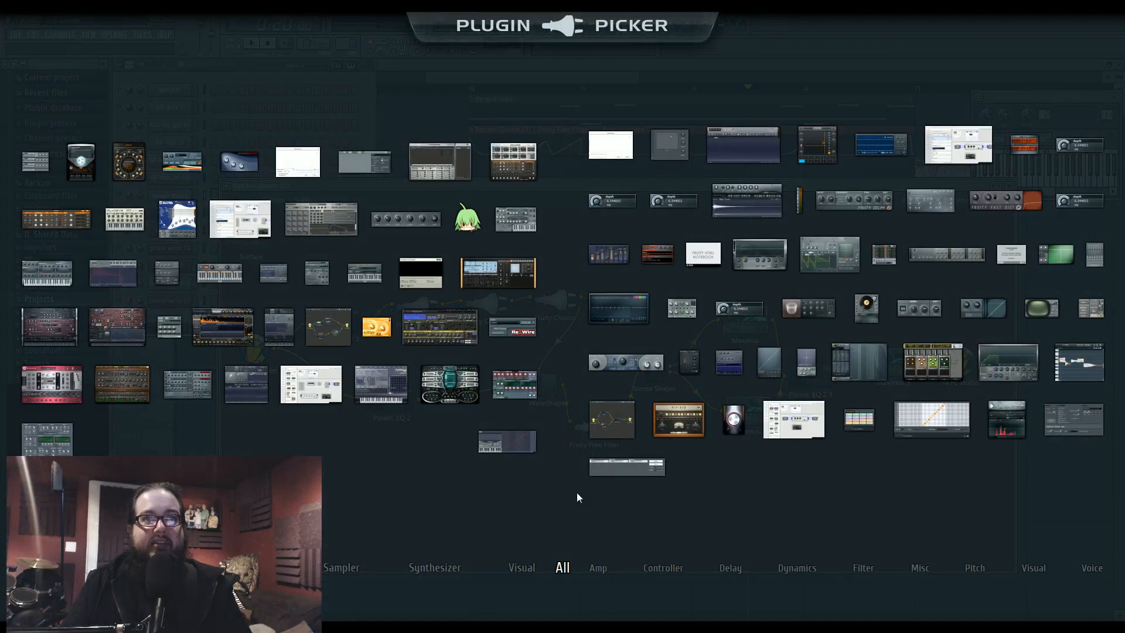
{"action": "right_click", "coordinate": [577, 495]}
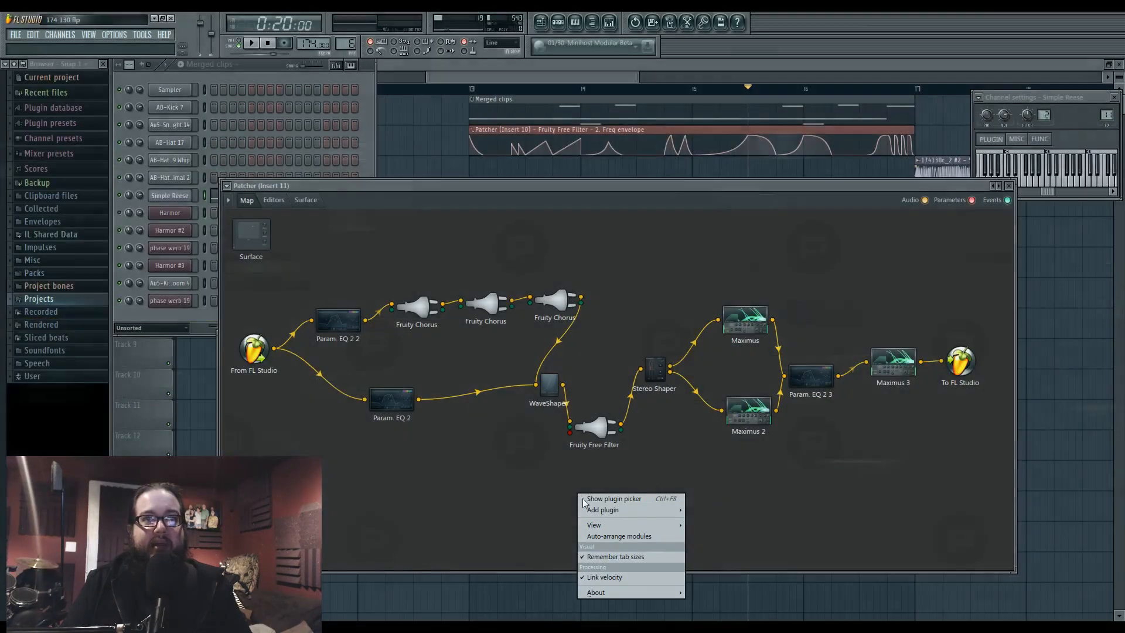
{"action": "left_click", "coordinate": [586, 499]}
Audition the split from the Stereo Shaper, and examine the Low, Mid, High and Master band curves of the first Maximus.
{"action": "left_click_drag", "start_coordinate": [628, 186], "coordinate": [583, 181]}
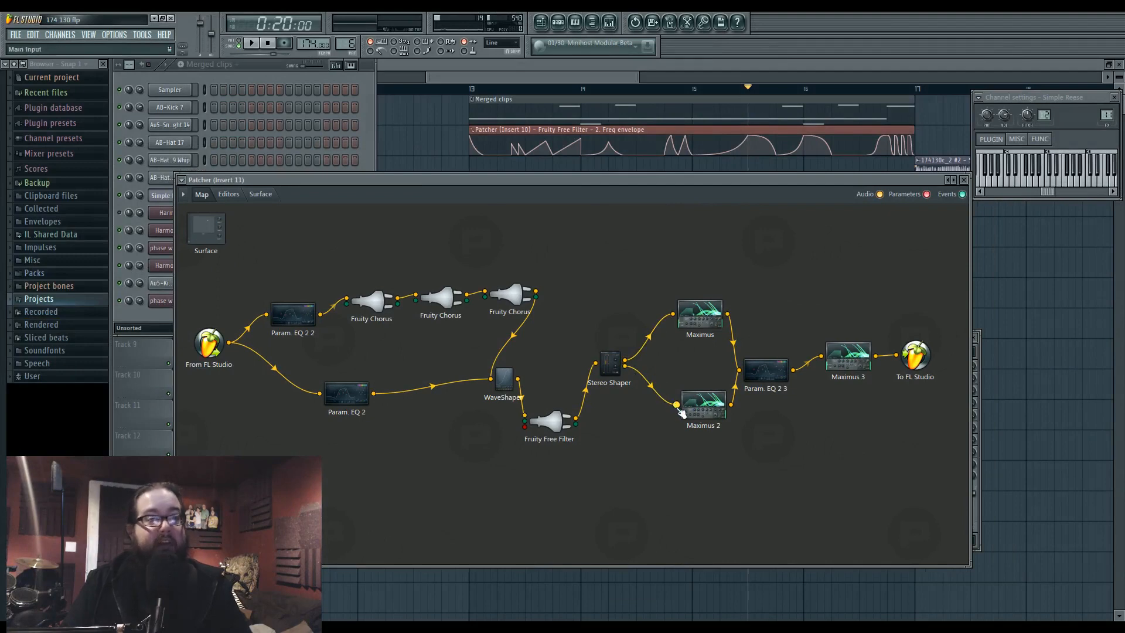
{"action": "left_click", "coordinate": [650, 386]}
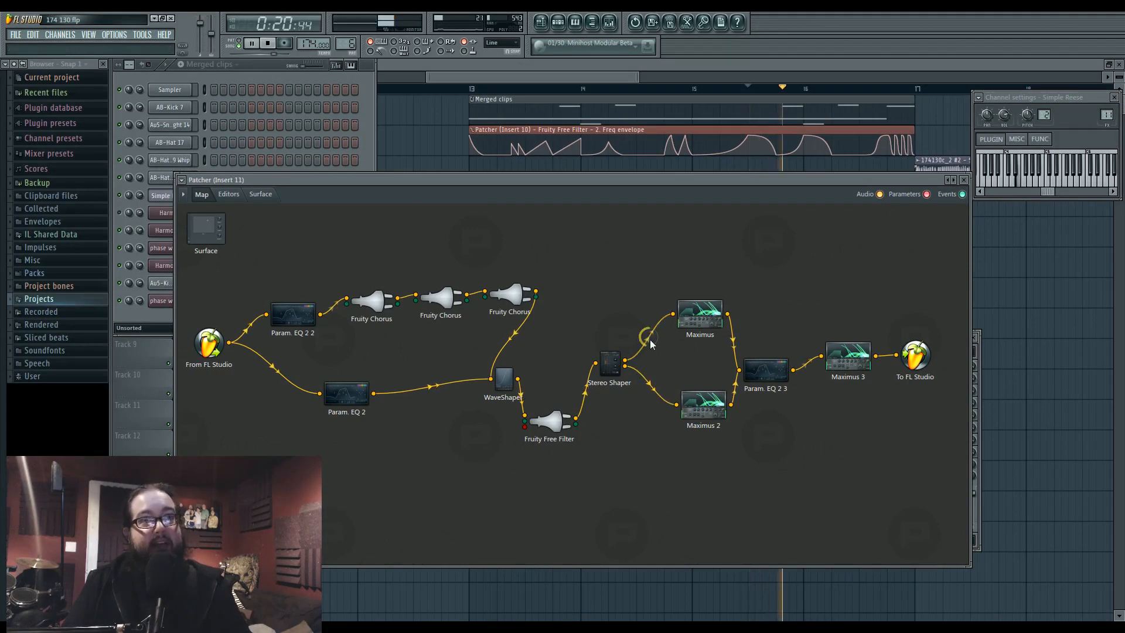
{"action": "double_click", "coordinate": [701, 320]}
{"action": "left_click", "coordinate": [208, 370]}
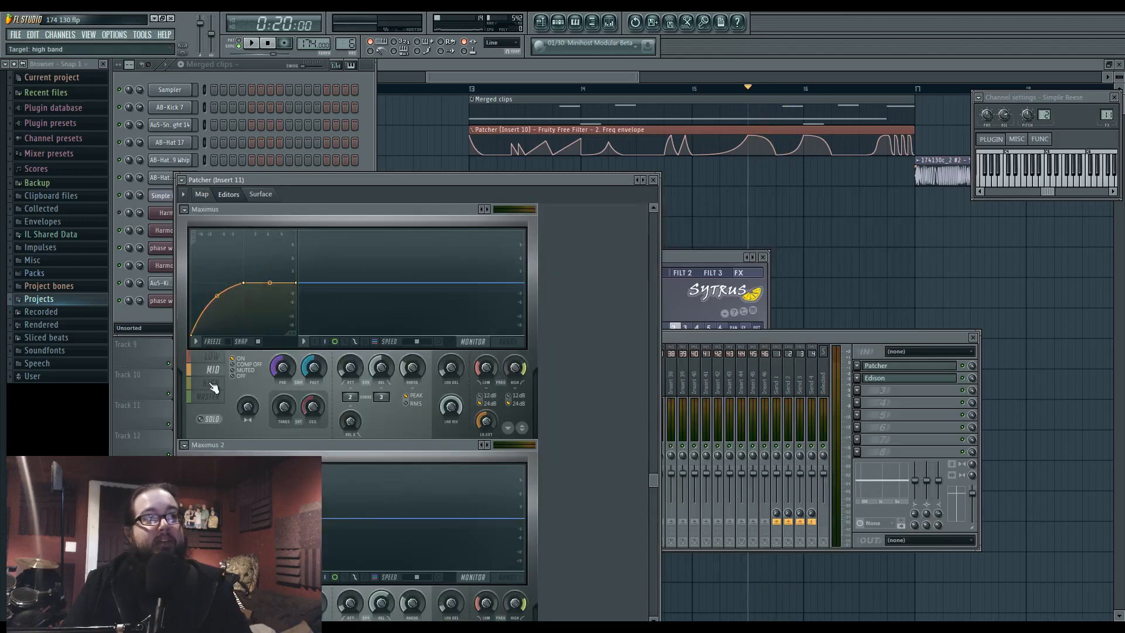
{"action": "left_click", "coordinate": [210, 383]}
{"action": "left_click", "coordinate": [210, 370]}
{"action": "left_click", "coordinate": [218, 363]}
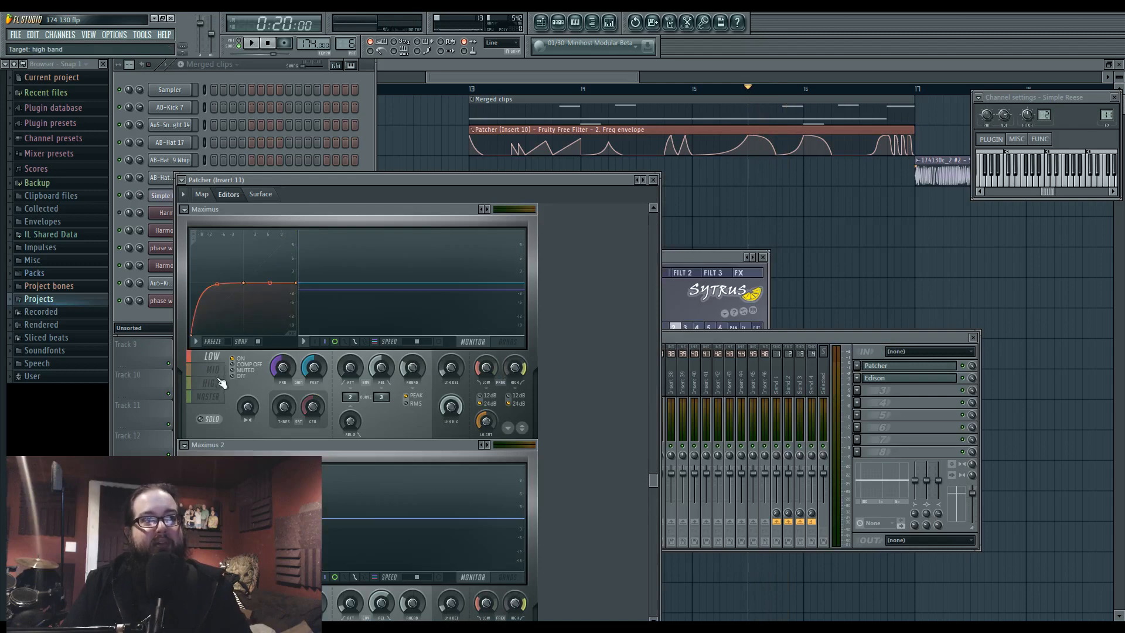
{"action": "left_click", "coordinate": [222, 383]}
{"action": "left_click", "coordinate": [222, 397]}
{"action": "left_click", "coordinate": [212, 357]}
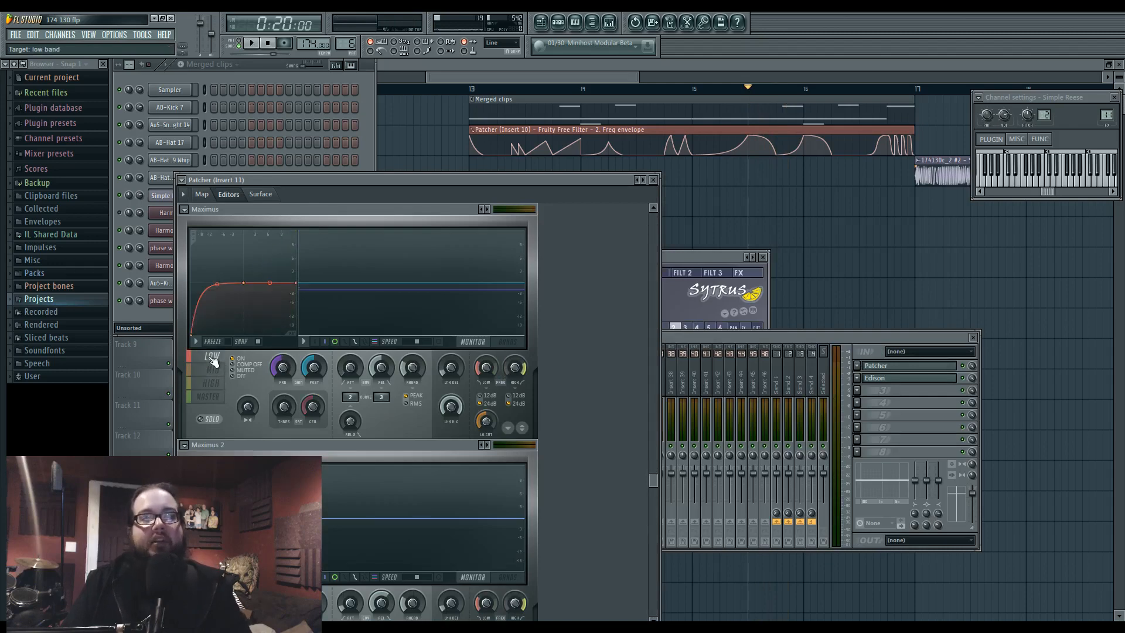
Play the reese while watching the first Maximus's Mid, High and Master bands respond, and stop playback.
{"action": "key", "text": "space"}
{"action": "left_click", "coordinate": [221, 384]}
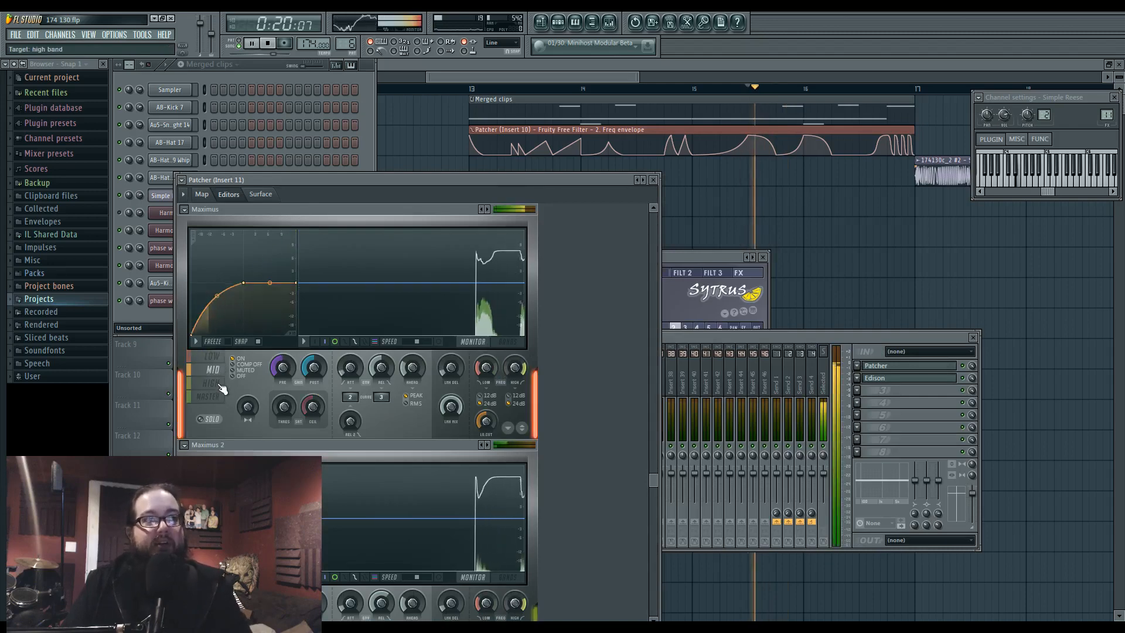
{"action": "left_click", "coordinate": [223, 397]}
{"action": "key", "text": "space"}
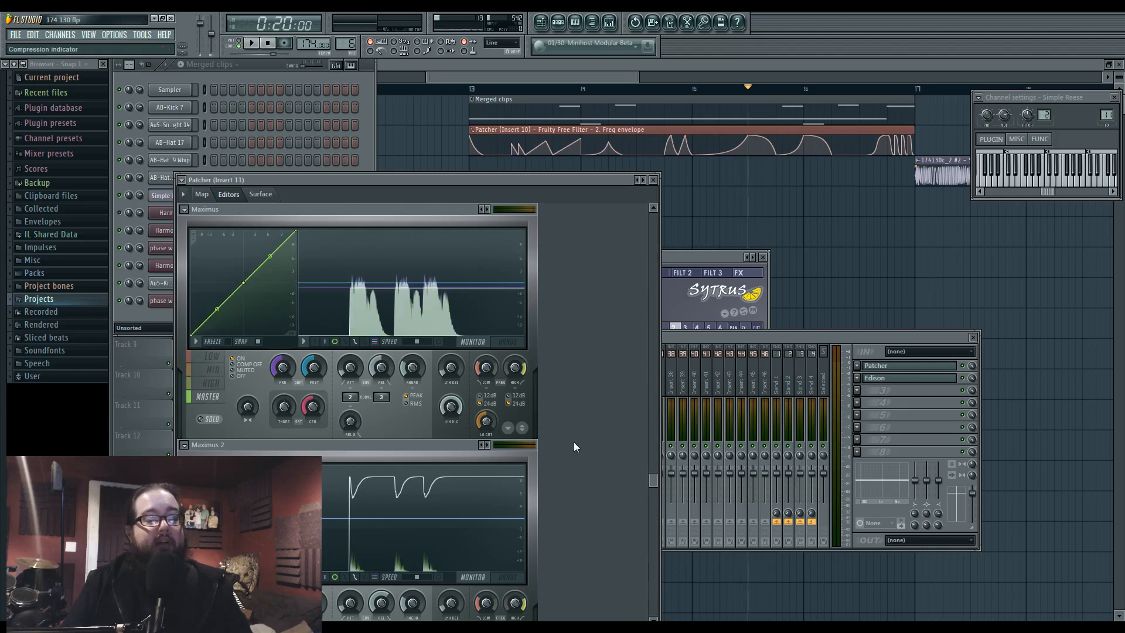
Examine the Low, Mid and High band curves of Maximus 2, including the High band's curve points.
{"action": "scroll", "coordinate": [571, 446], "scroll_direction": "down", "scroll_amount": 3}
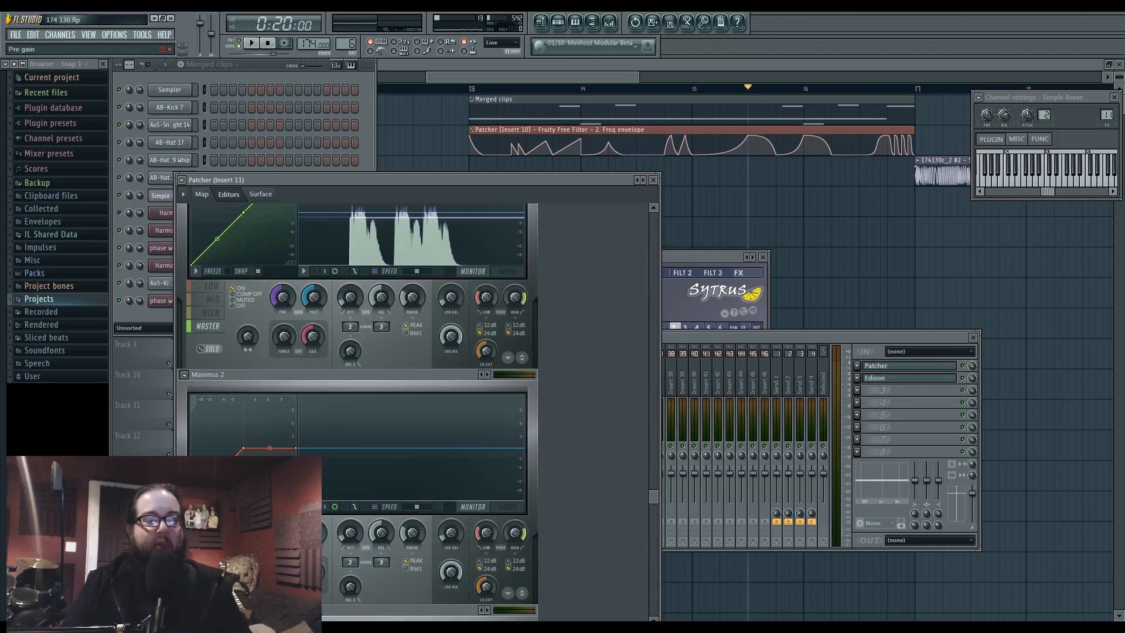
{"action": "left_click", "coordinate": [210, 535]}
{"action": "left_click", "coordinate": [210, 549]}
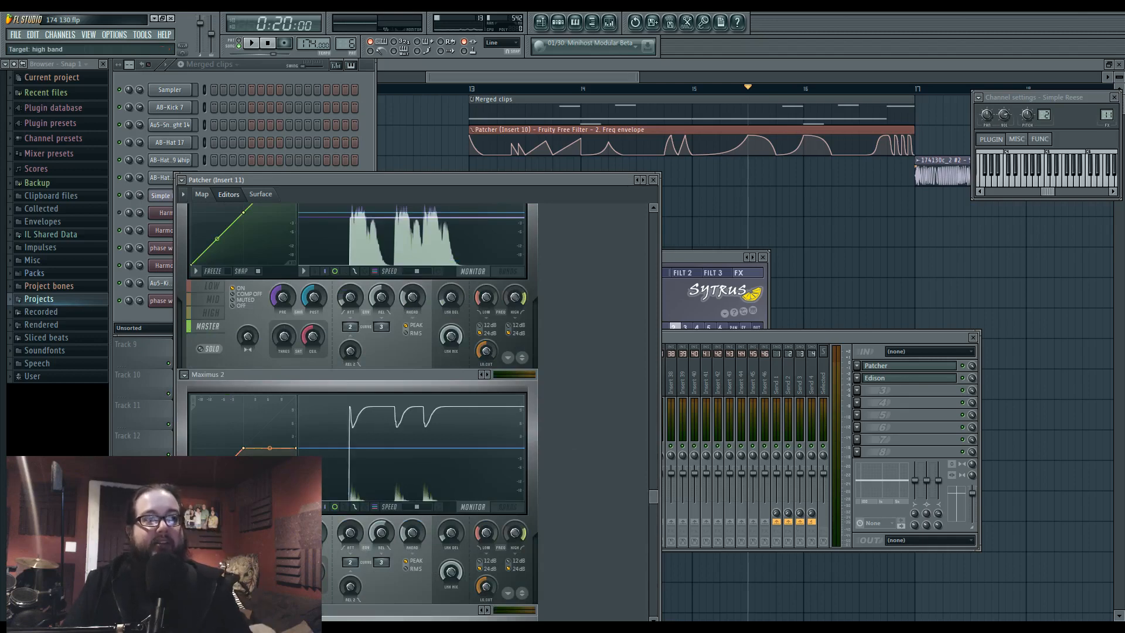
{"action": "left_click", "coordinate": [211, 521]}
{"action": "left_click", "coordinate": [210, 535]}
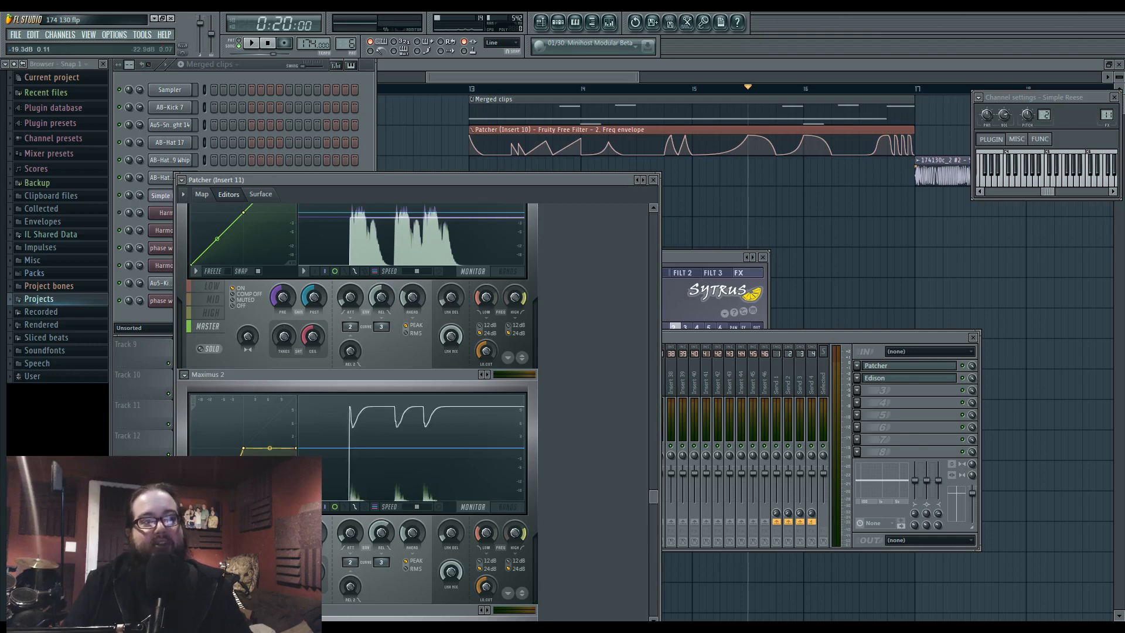
{"action": "right_click", "coordinate": [243, 449]}
{"action": "left_click", "coordinate": [209, 420]}
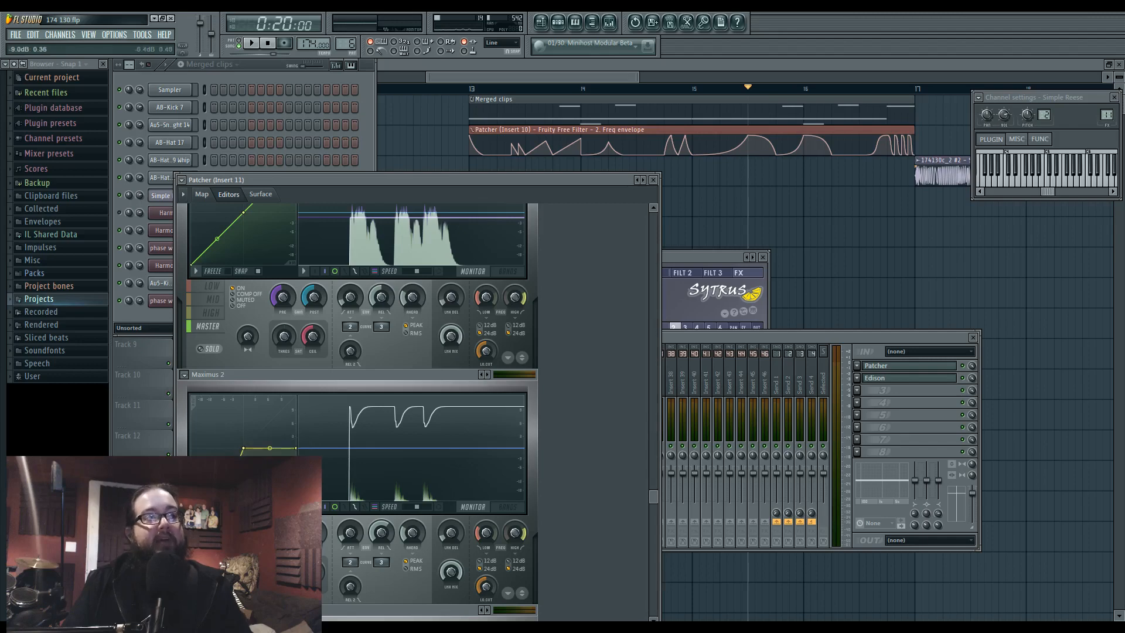
{"action": "mouse_move", "coordinate": [217, 491]}
{"action": "left_mouse_down"}
{"action": "mouse_move", "coordinate": [217, 459]}
{"action": "mouse_move", "coordinate": [216, 495]}
{"action": "left_mouse_up"}
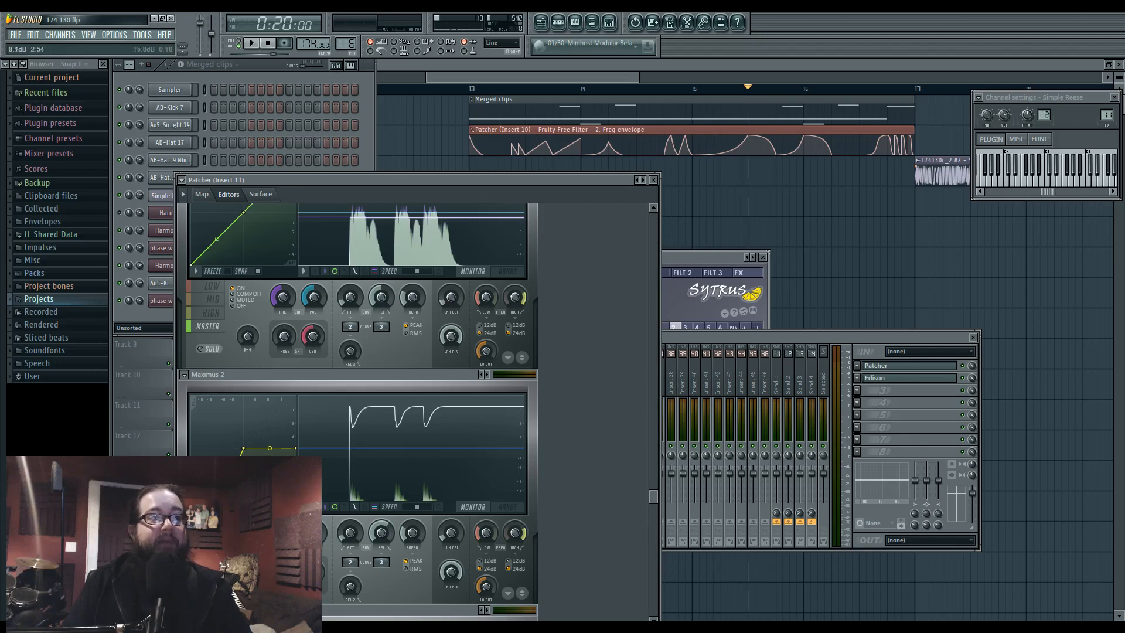
Compare Maximus 2's Master curve with its High, Mid and Low band curves and return to the Patcher map.
{"action": "left_click", "coordinate": [208, 562]}
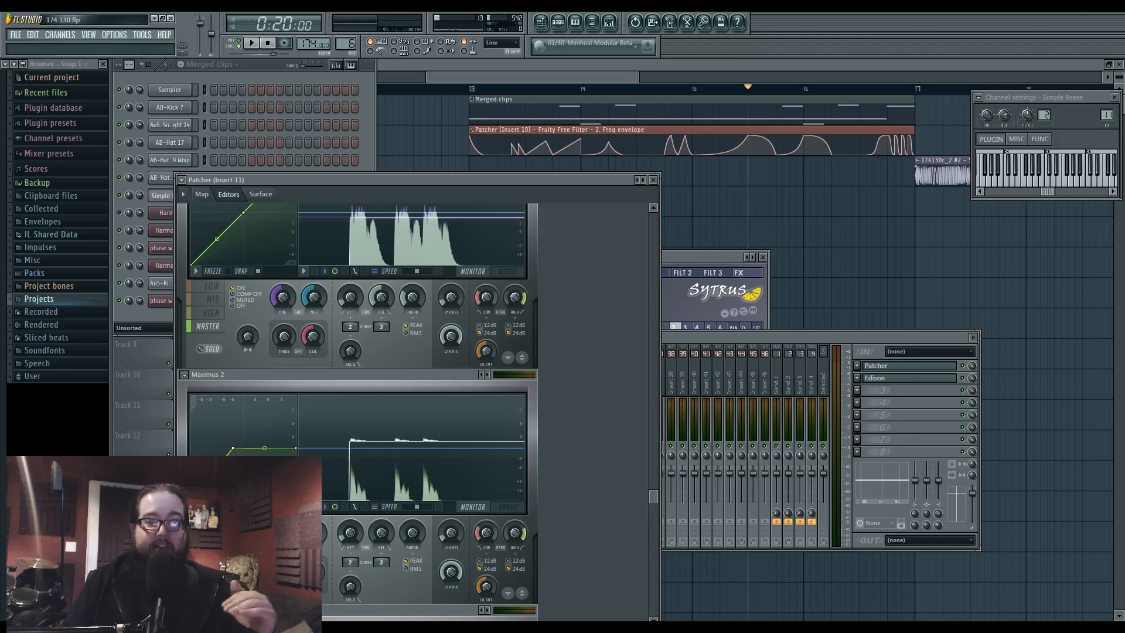
{"action": "left_click", "coordinate": [210, 548]}
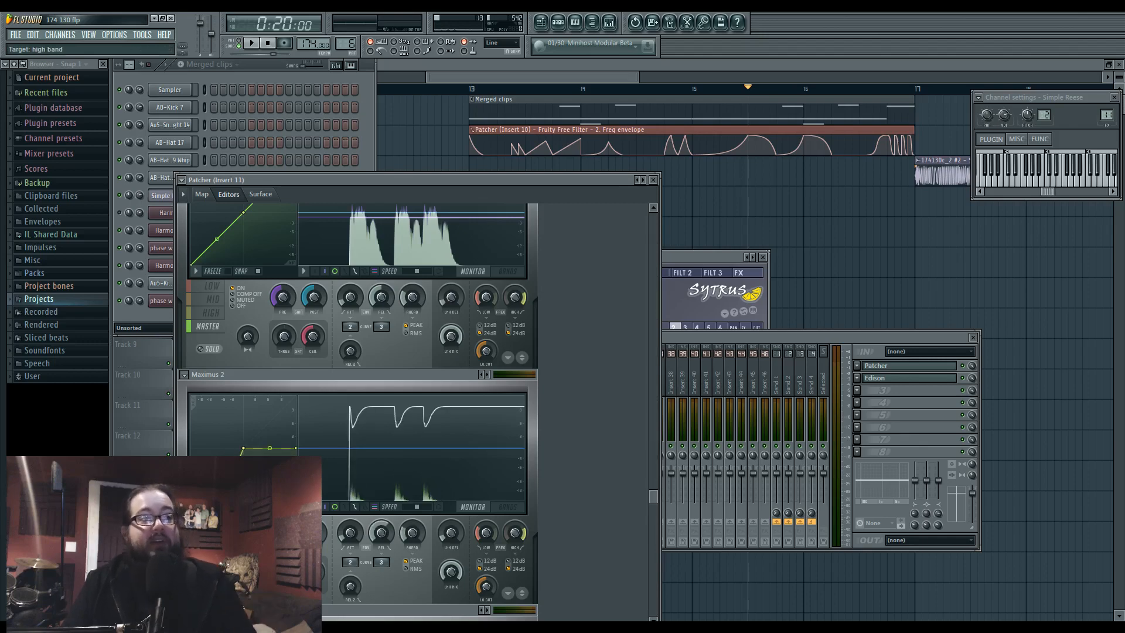
{"action": "left_click", "coordinate": [212, 535]}
{"action": "left_click", "coordinate": [211, 521]}
{"action": "left_click", "coordinate": [210, 548]}
{"action": "left_click", "coordinate": [208, 562]}
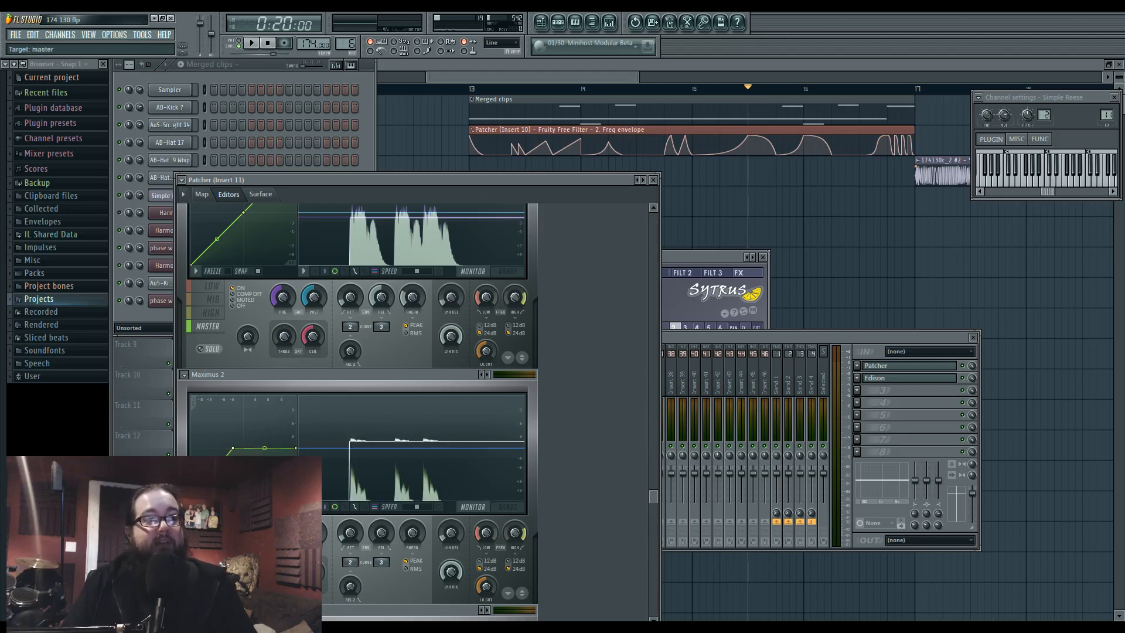
{"action": "left_click", "coordinate": [200, 199]}
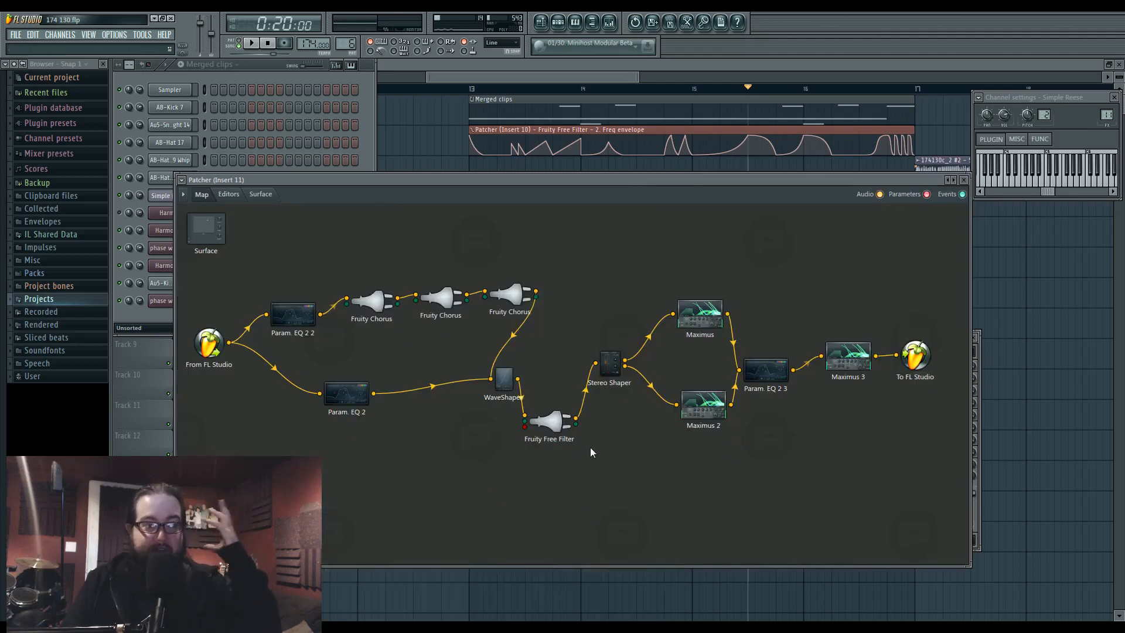
View the settings of Param. EQ 2 3 that follows both Maximus paths, and return to the Patcher map.
{"action": "double_click", "coordinate": [761, 382]}
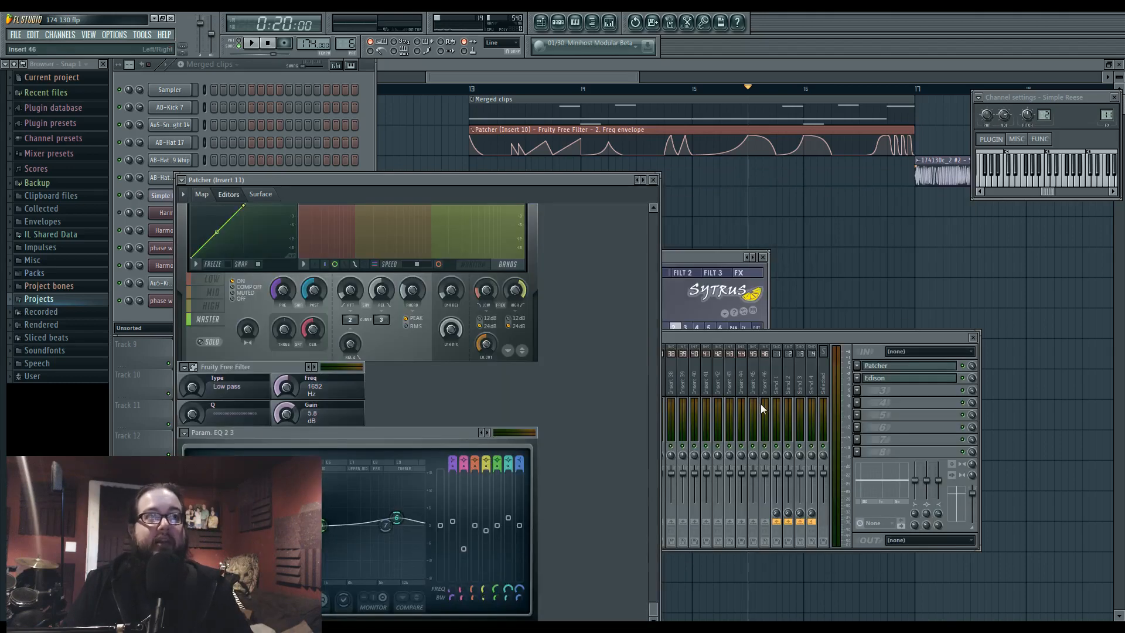
{"action": "left_click", "coordinate": [202, 195]}
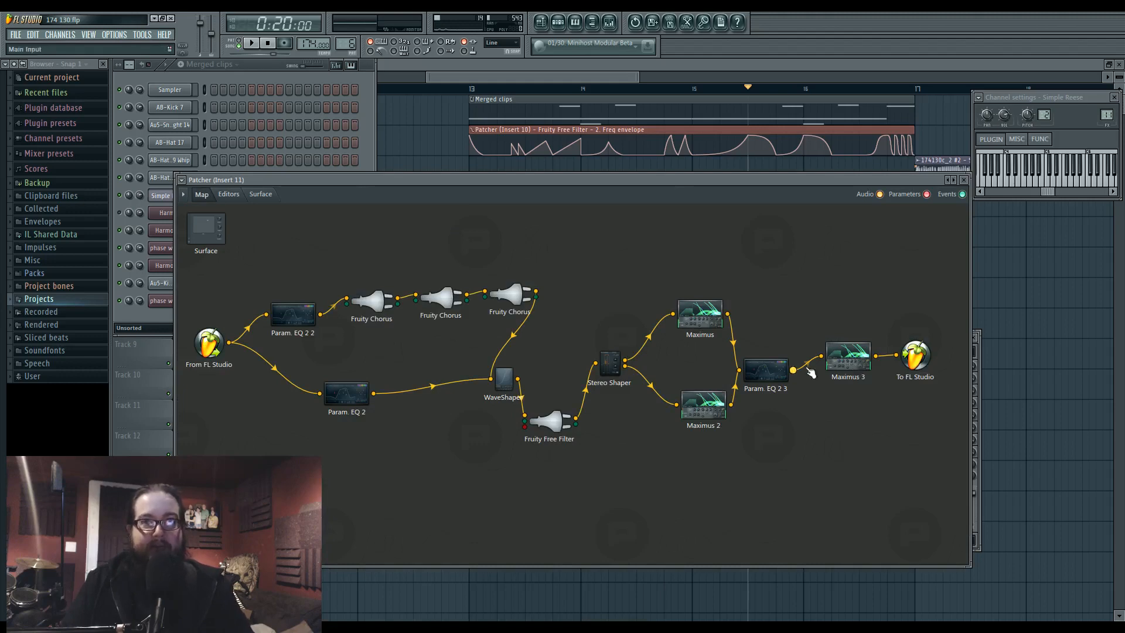
{"action": "double_click", "coordinate": [766, 377]}
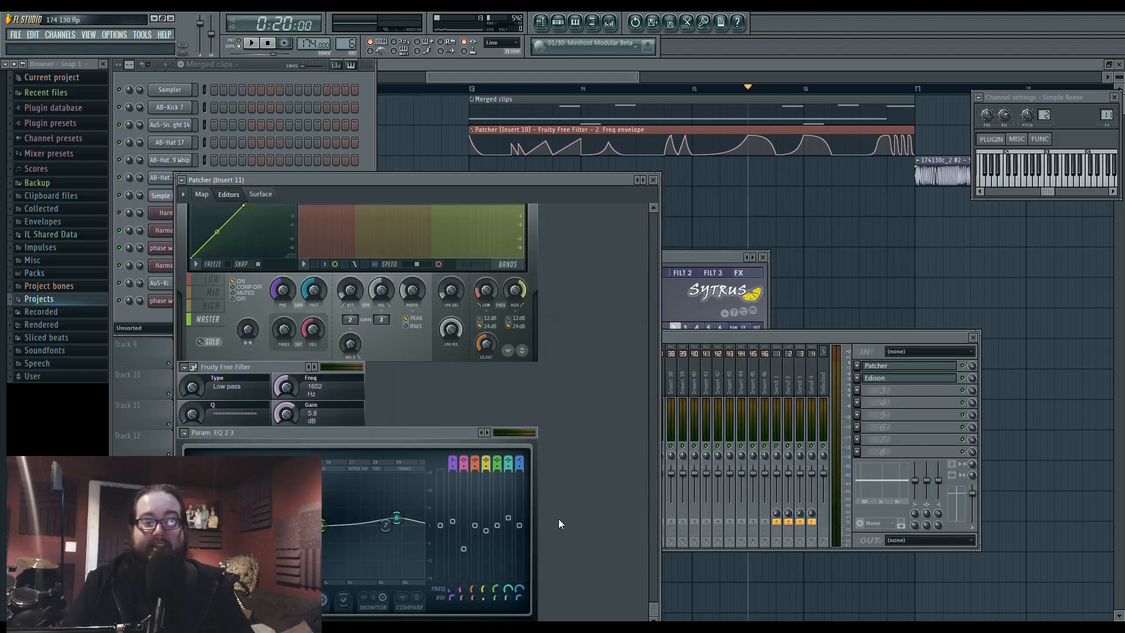
{"action": "left_click", "coordinate": [204, 196]}
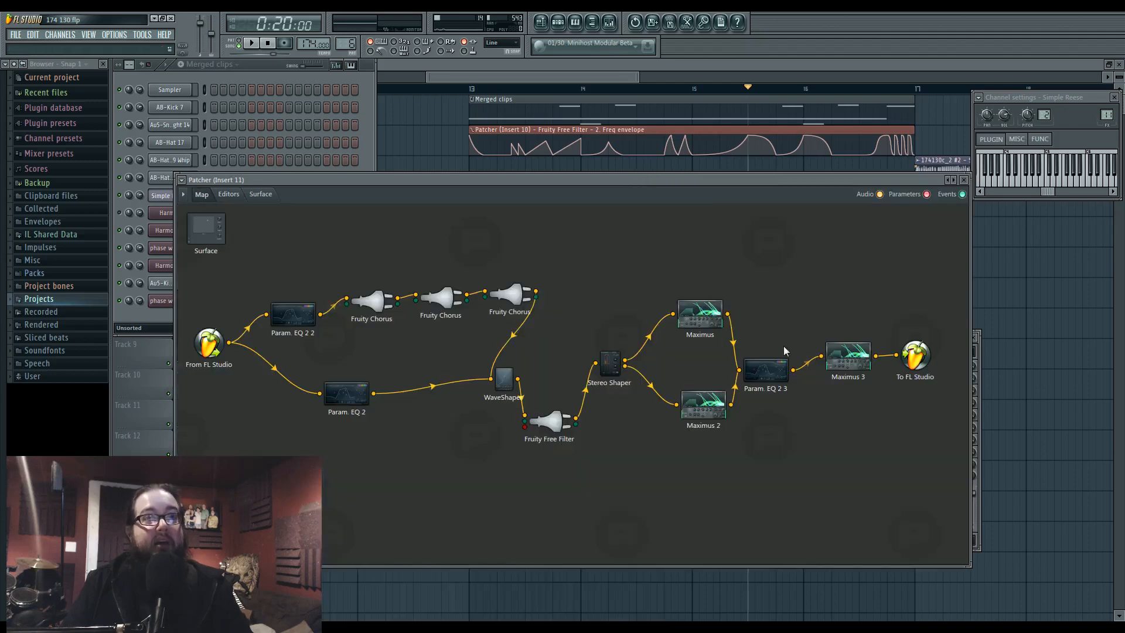
Examine the Low, Mid, High and Master band curves of Maximus 3 and return to the Patcher map.
{"action": "double_click", "coordinate": [842, 364]}
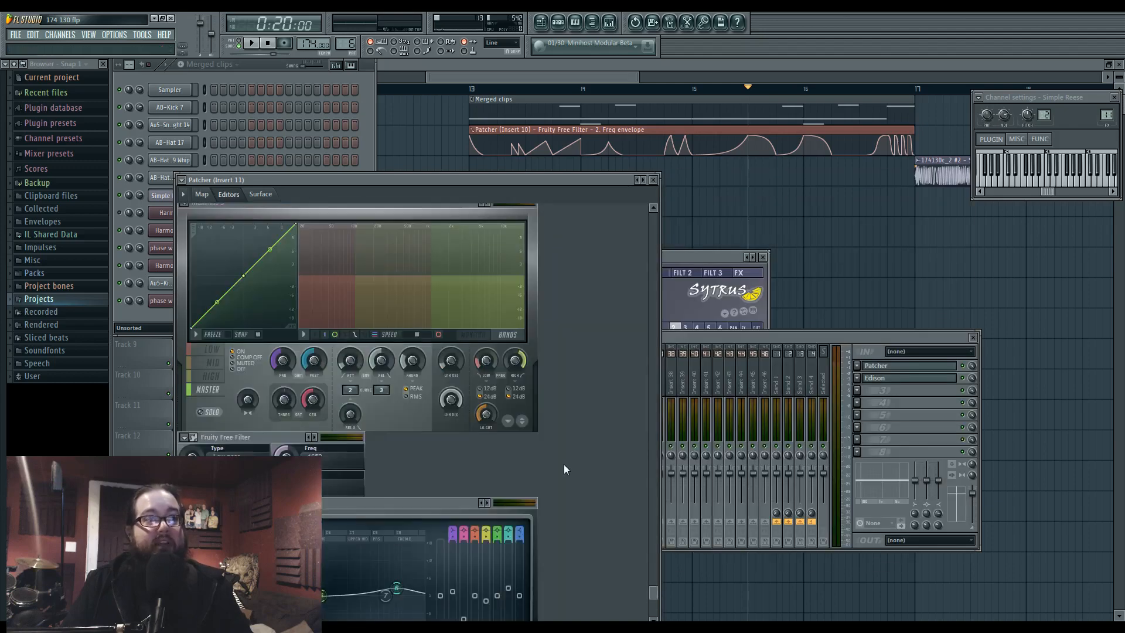
{"action": "scroll", "coordinate": [564, 467], "scroll_direction": "up", "scroll_amount": 2}
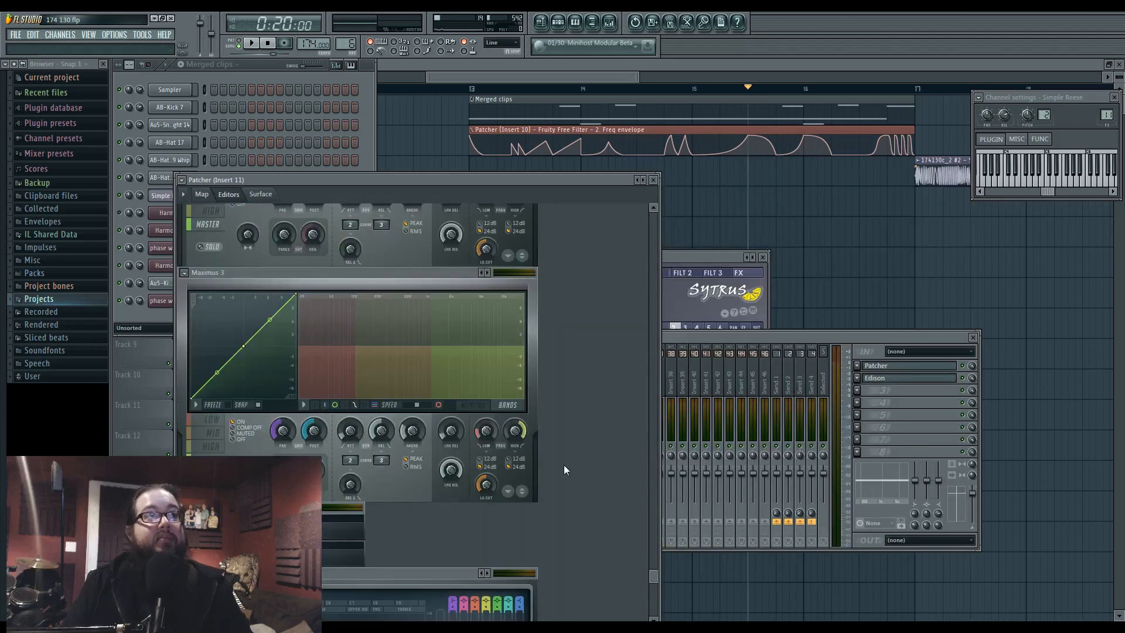
{"action": "left_click", "coordinate": [214, 434]}
{"action": "left_click", "coordinate": [216, 446]}
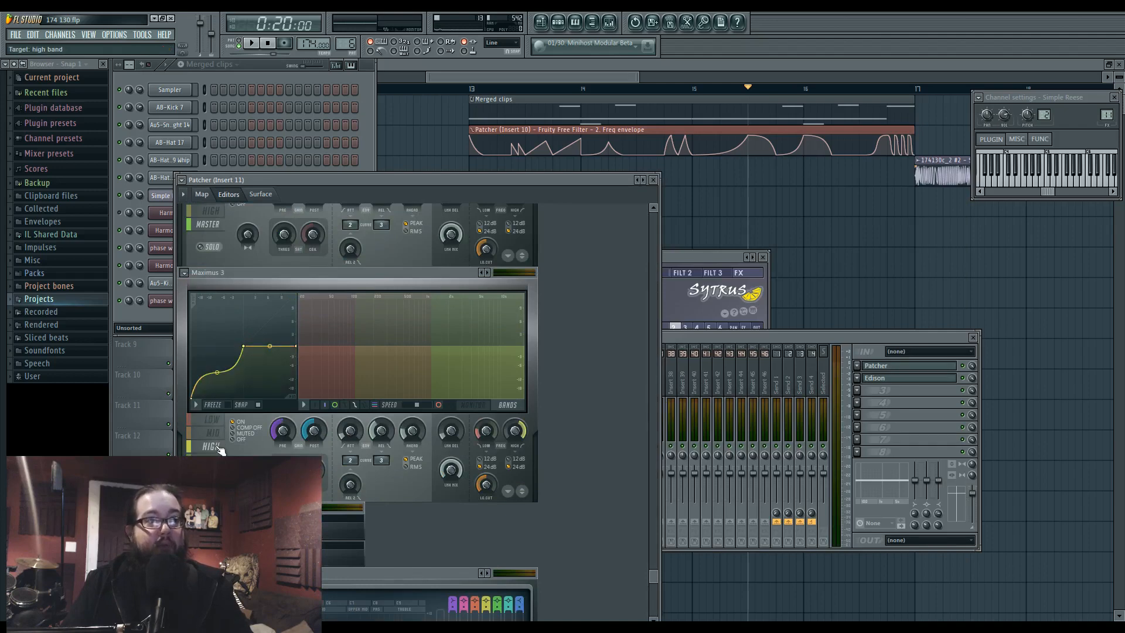
{"action": "left_click", "coordinate": [215, 422]}
{"action": "left_click", "coordinate": [215, 433]}
{"action": "left_click", "coordinate": [214, 445]}
{"action": "left_click", "coordinate": [214, 422]}
{"action": "left_click", "coordinate": [215, 446]}
{"action": "left_click", "coordinate": [214, 459]}
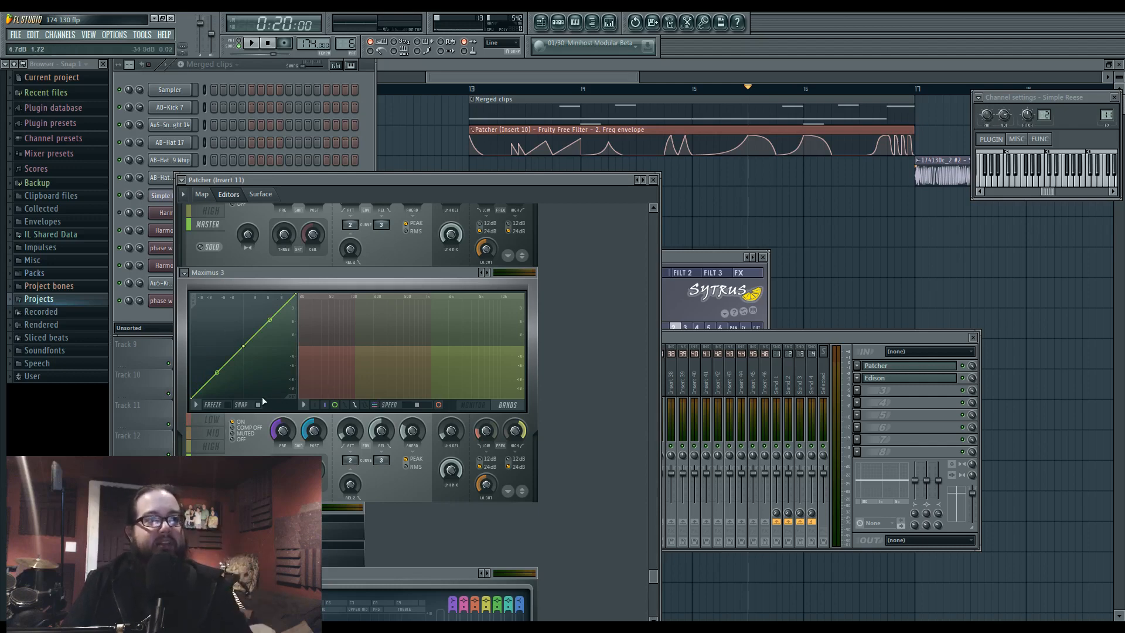
{"action": "left_click", "coordinate": [200, 196]}
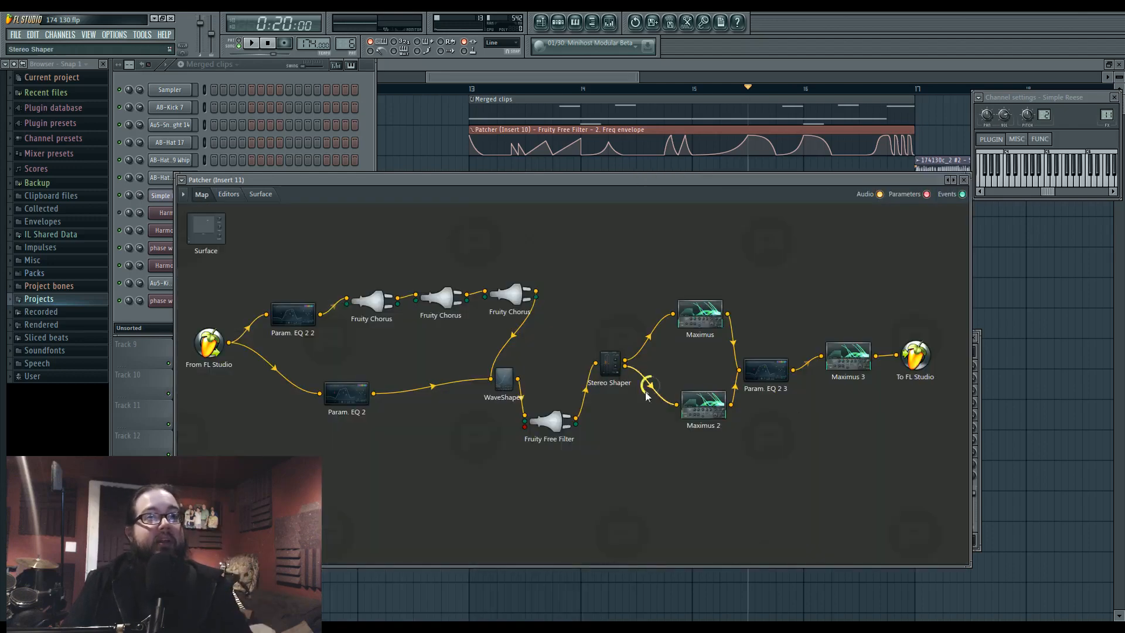
View the Edison recorder that follows Patcher on mixer Insert 11, used for resampling the reese.
{"action": "key", "text": "F9"}
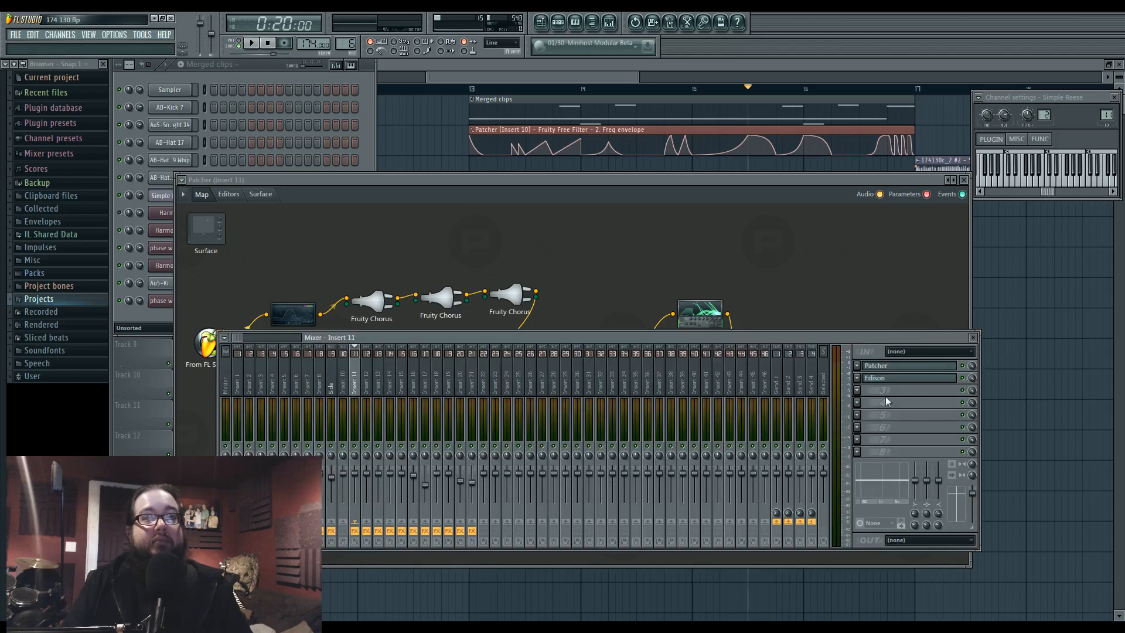
{"action": "left_click", "coordinate": [893, 379]}
{"action": "left_click", "coordinate": [892, 383]}
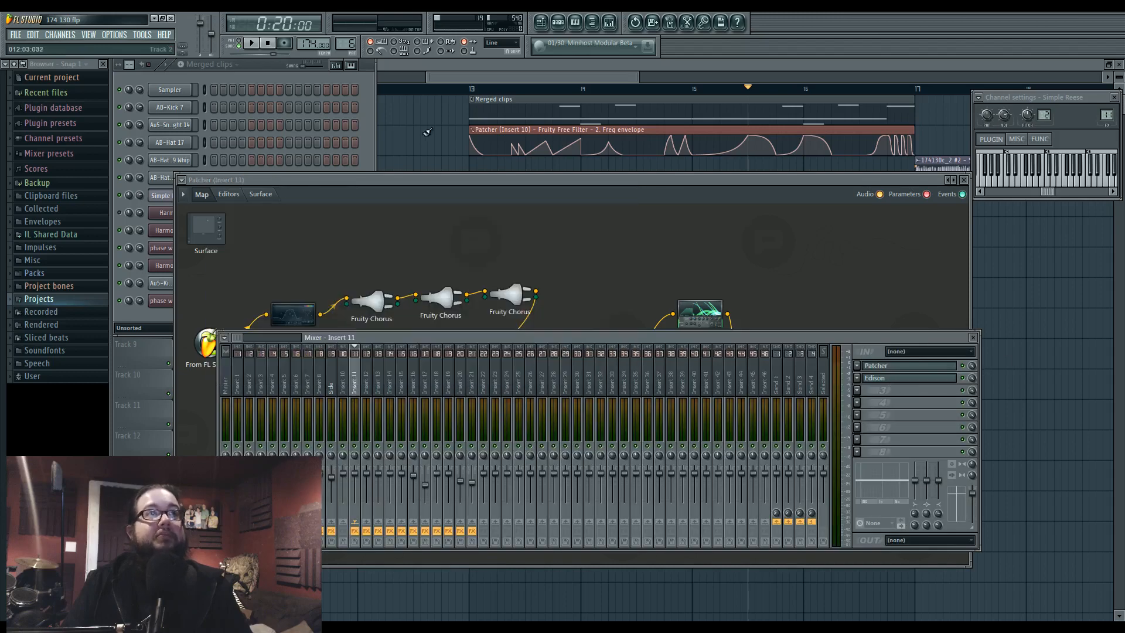
Open the first Harmor channel and compare the image resynthesis and synth settings of parts A and B.
{"action": "left_click", "coordinate": [269, 68]}
{"action": "left_click", "coordinate": [169, 213]}
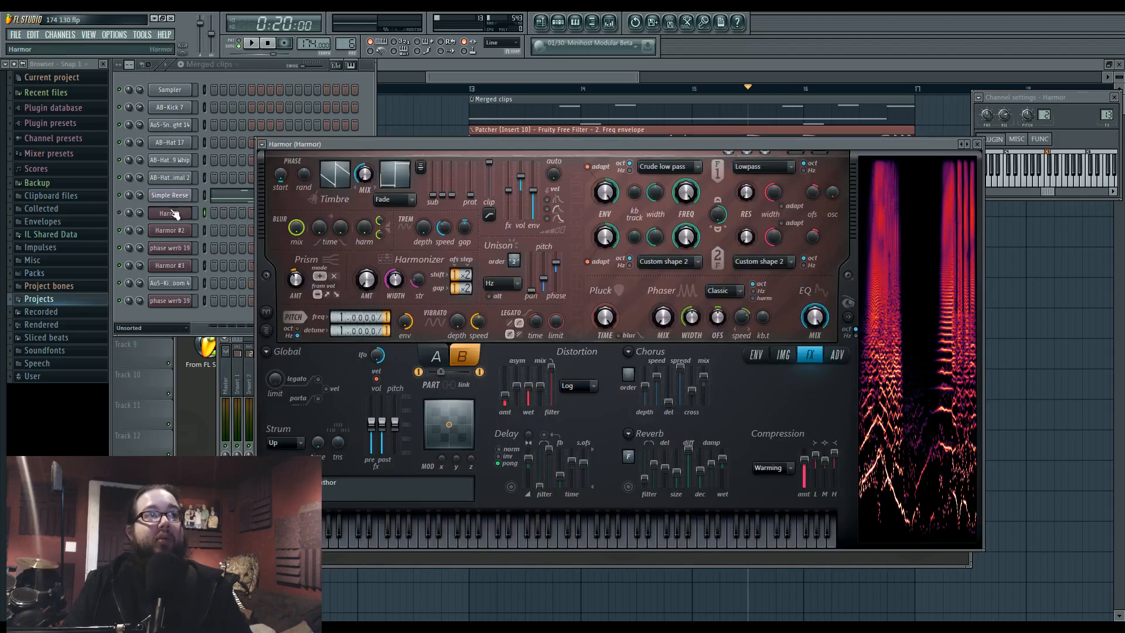
{"action": "left_click", "coordinate": [779, 355]}
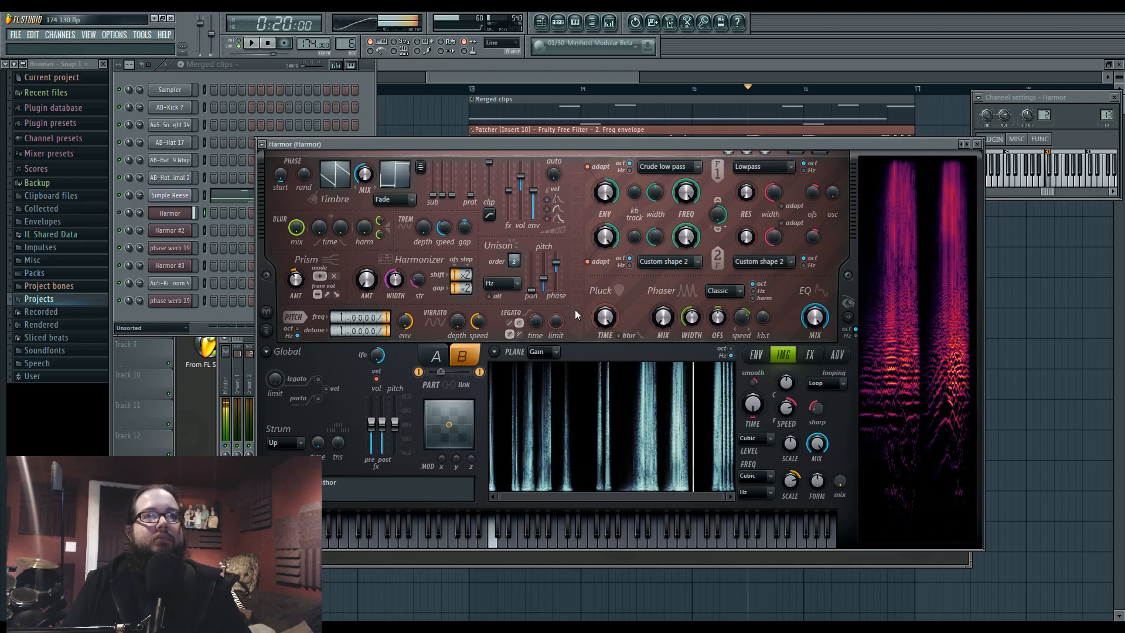
{"action": "left_click", "coordinate": [436, 356]}
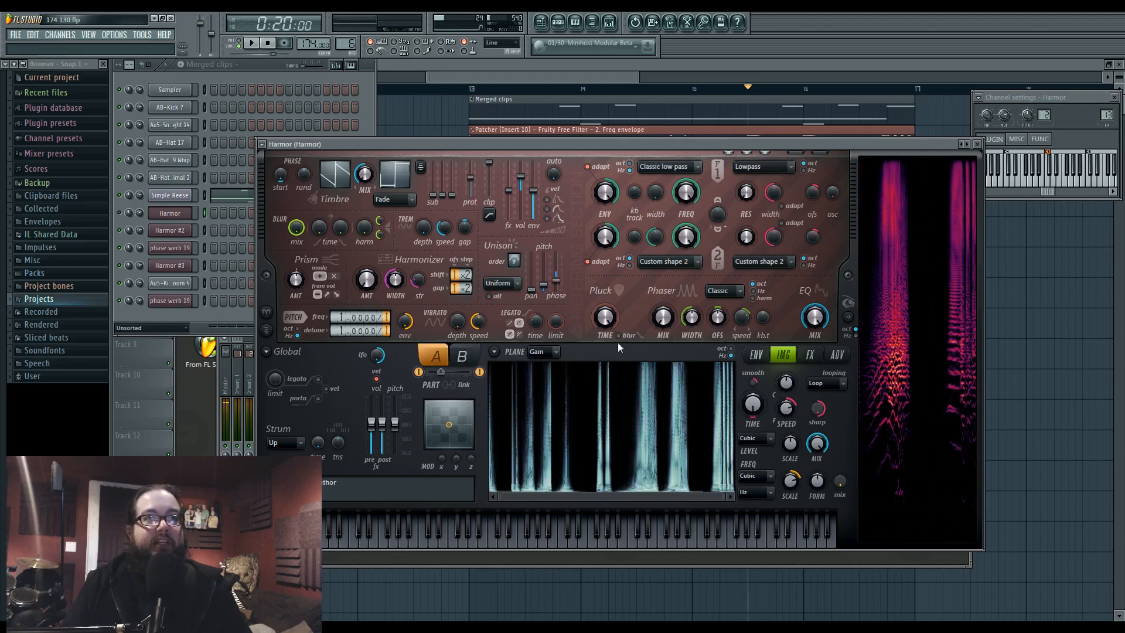
{"action": "left_click", "coordinate": [461, 356]}
Compare Harmor's advanced settings for parts A and B, including side processing and the resynthesis method.
{"action": "left_click", "coordinate": [837, 355]}
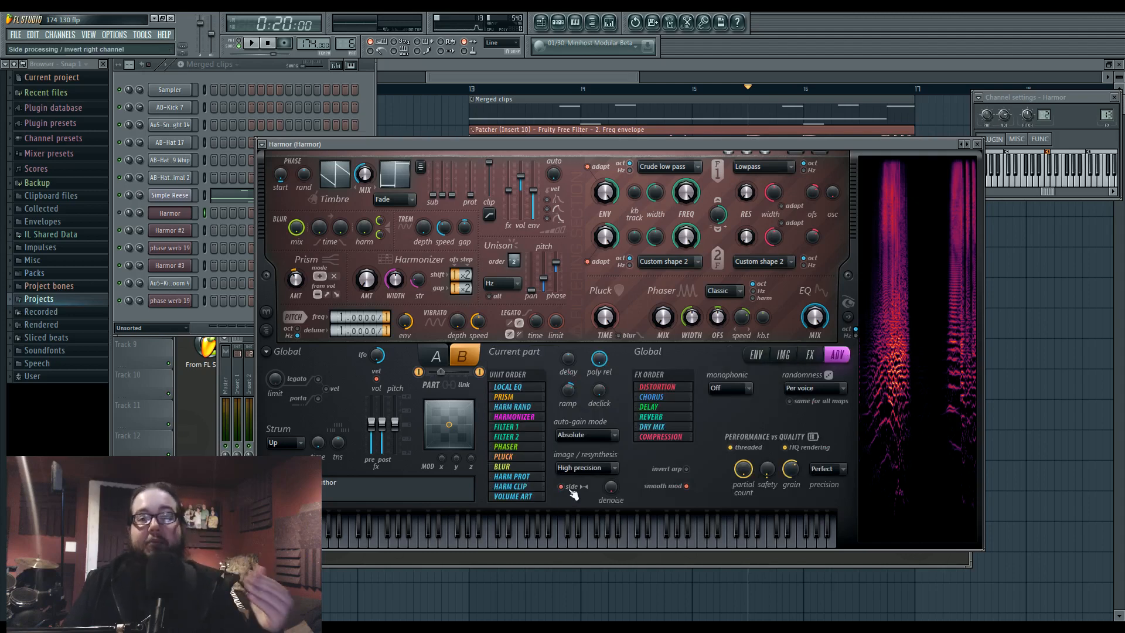
{"action": "left_click", "coordinate": [450, 359]}
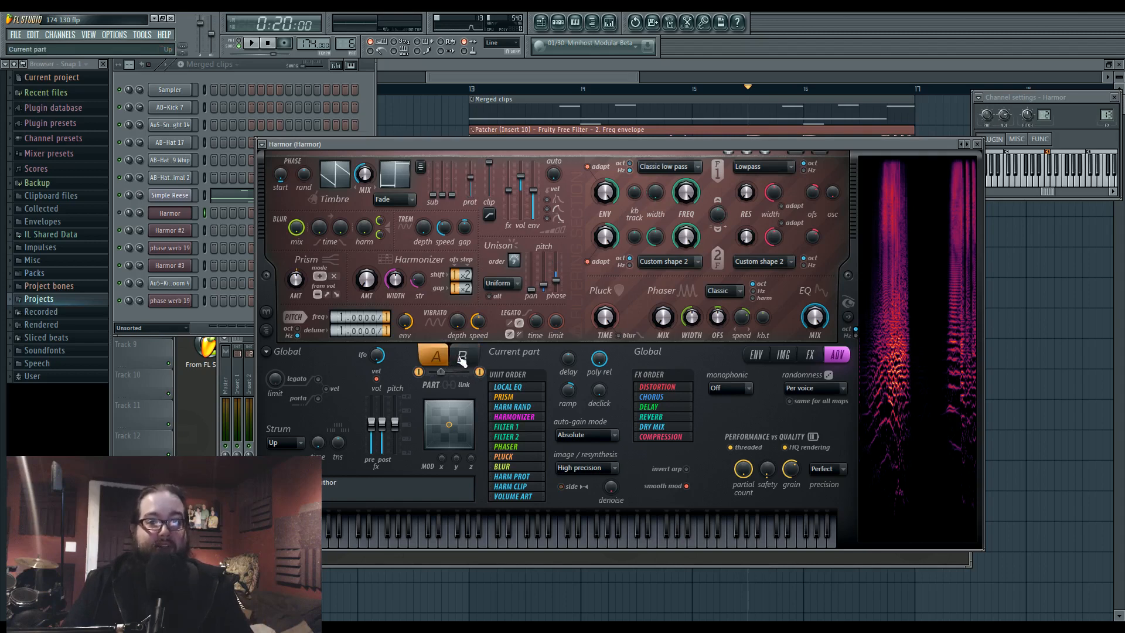
{"action": "left_click", "coordinate": [463, 358]}
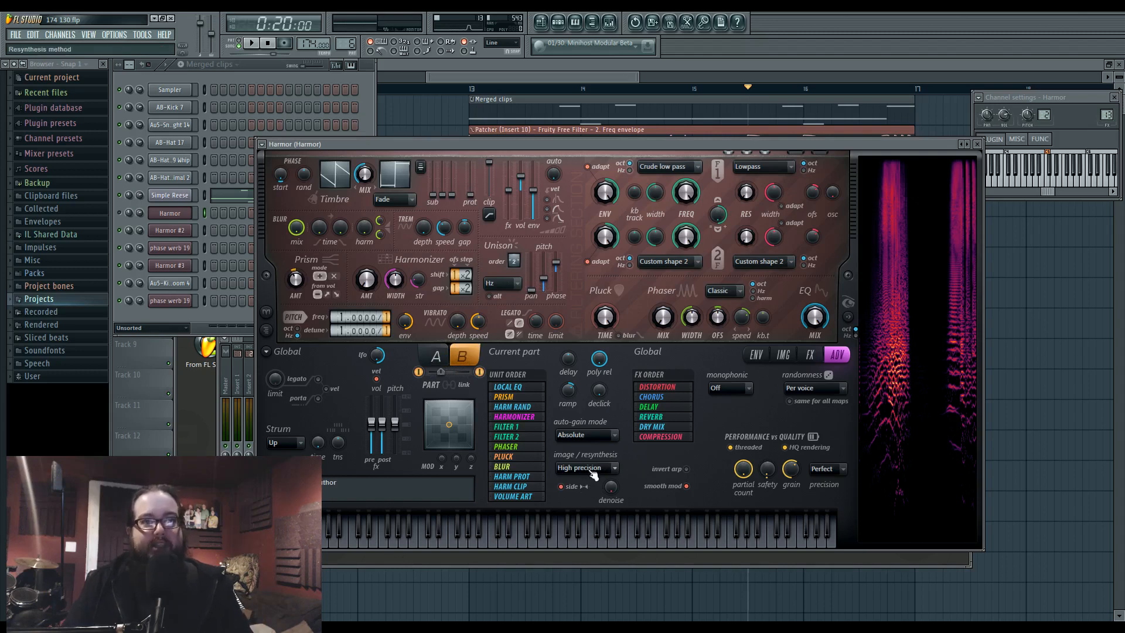
View Harmor's computation precision options and keep Perfect.
{"action": "left_click", "coordinate": [828, 470]}
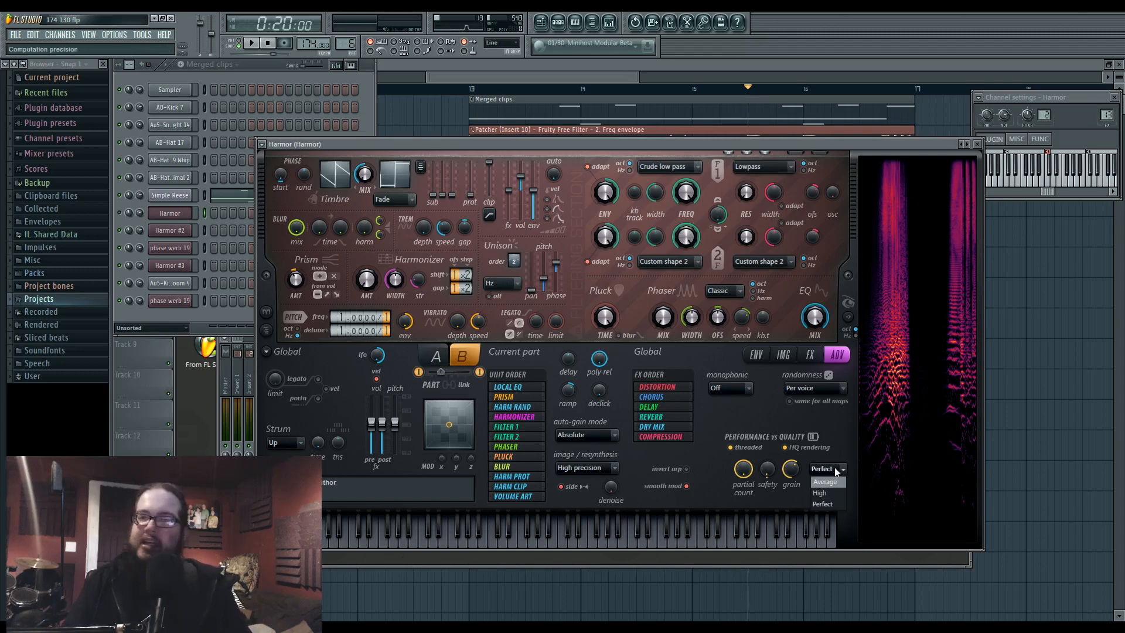
{"action": "left_click", "coordinate": [837, 472]}
{"action": "left_click", "coordinate": [837, 472]}
{"action": "left_click", "coordinate": [836, 472]}
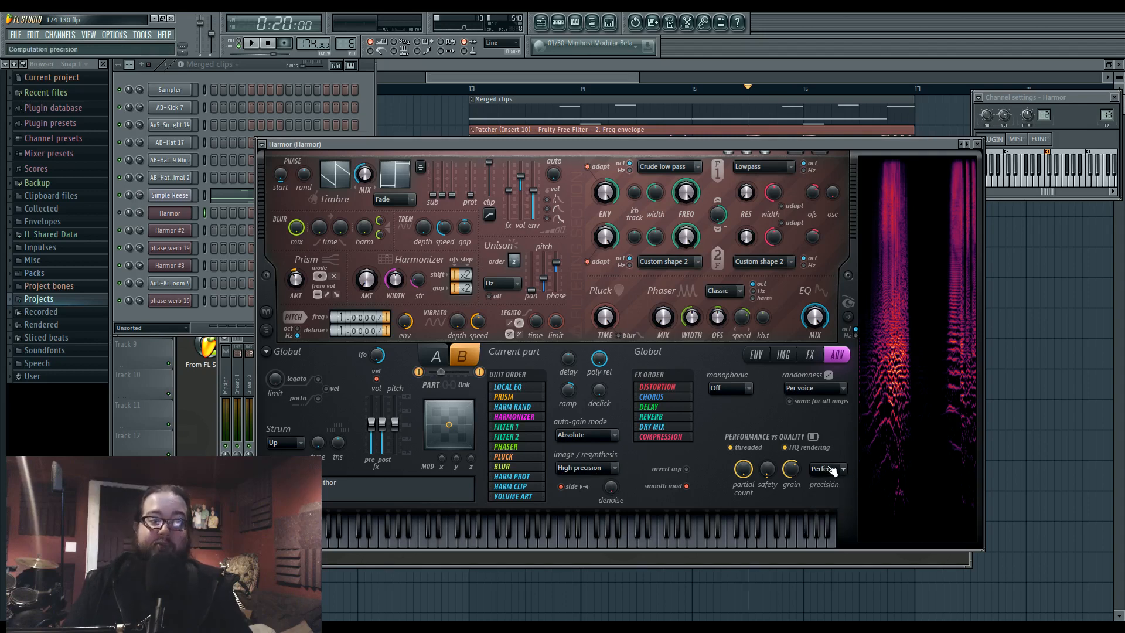
{"action": "left_click", "coordinate": [836, 473]}
{"action": "left_click", "coordinate": [838, 474]}
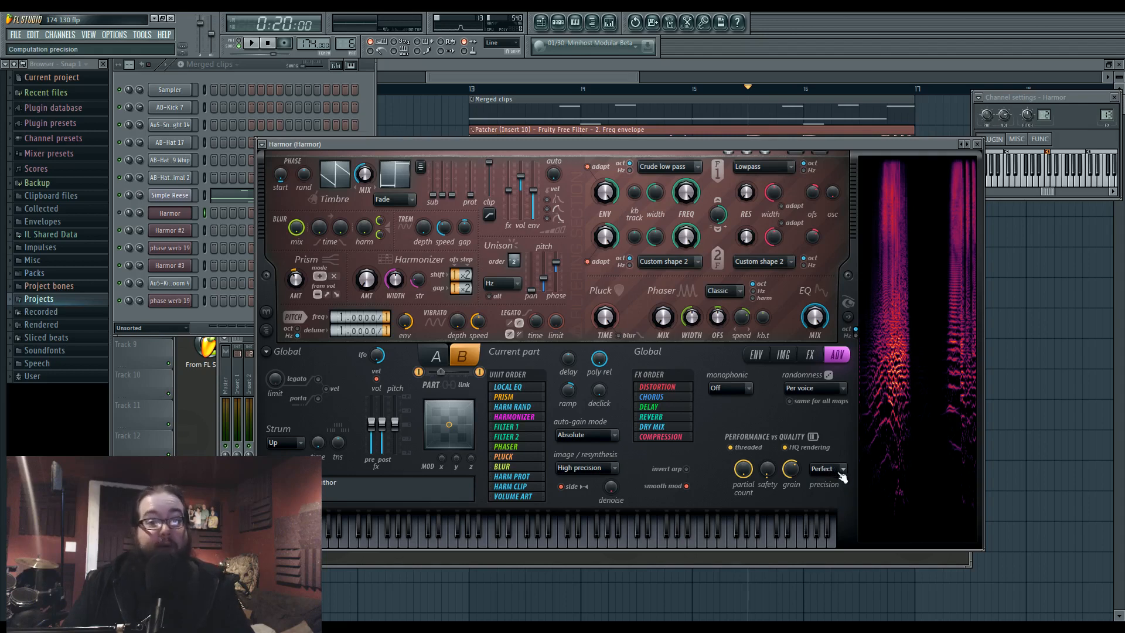
Alternate between Harmor's parts A and B to compare their unison and filter settings.
{"action": "left_click", "coordinate": [448, 356]}
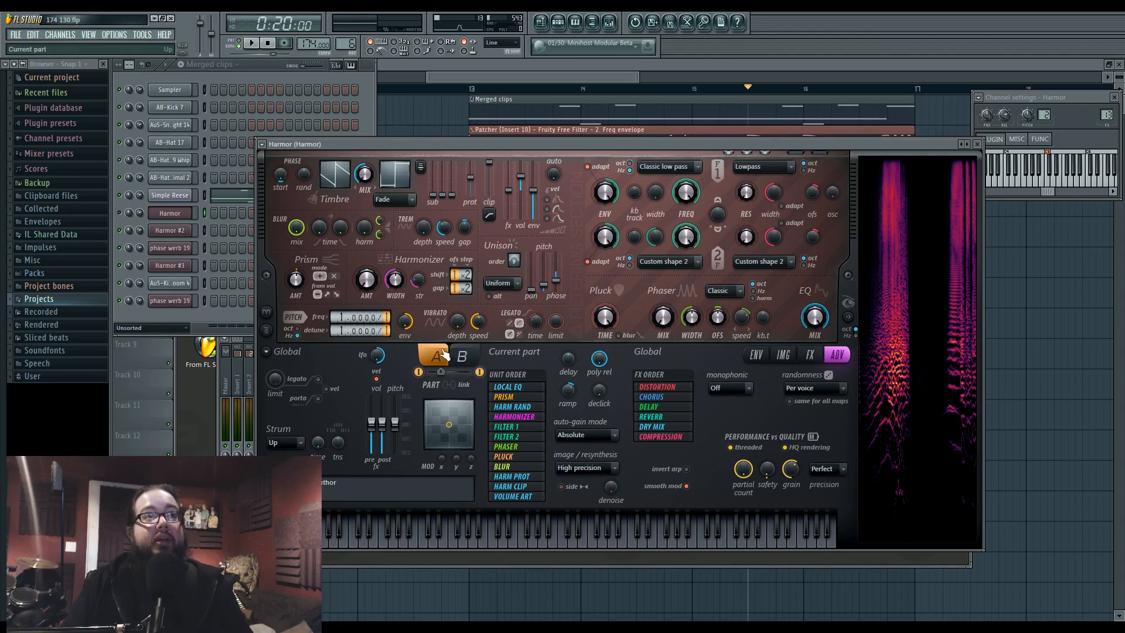
{"action": "left_click", "coordinate": [457, 356]}
{"action": "left_click", "coordinate": [443, 357]}
{"action": "left_click", "coordinate": [459, 356]}
{"action": "left_click", "coordinate": [439, 358]}
{"action": "left_click", "coordinate": [455, 356]}
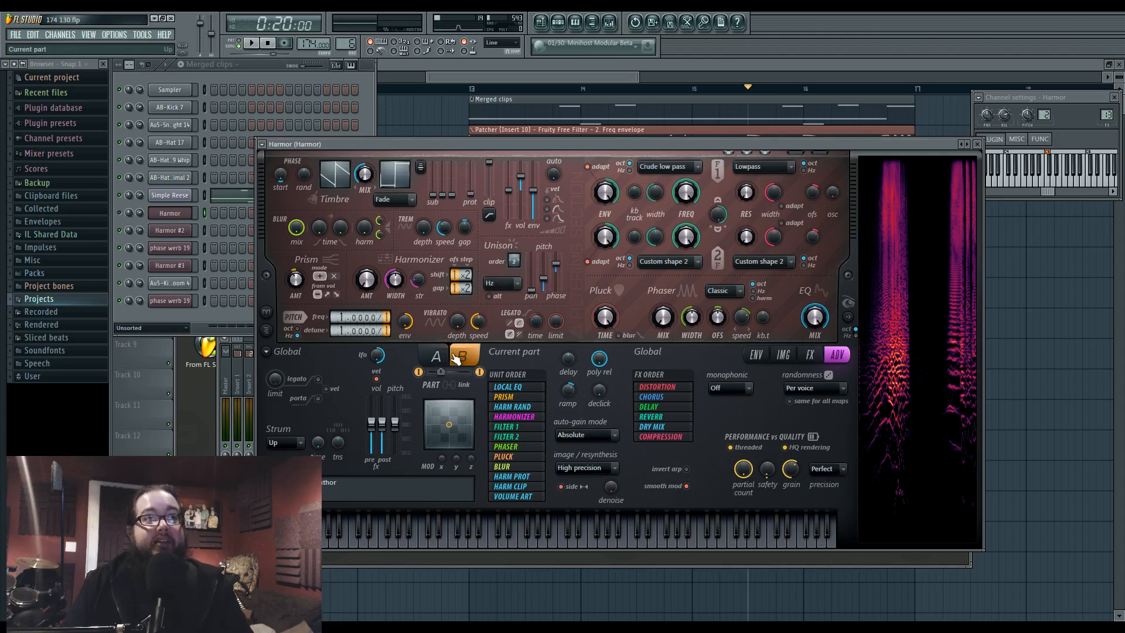
{"action": "left_click", "coordinate": [437, 360]}
{"action": "left_click", "coordinate": [459, 357]}
{"action": "left_click", "coordinate": [441, 358]}
{"action": "left_click", "coordinate": [459, 357]}
{"action": "left_click", "coordinate": [440, 358]}
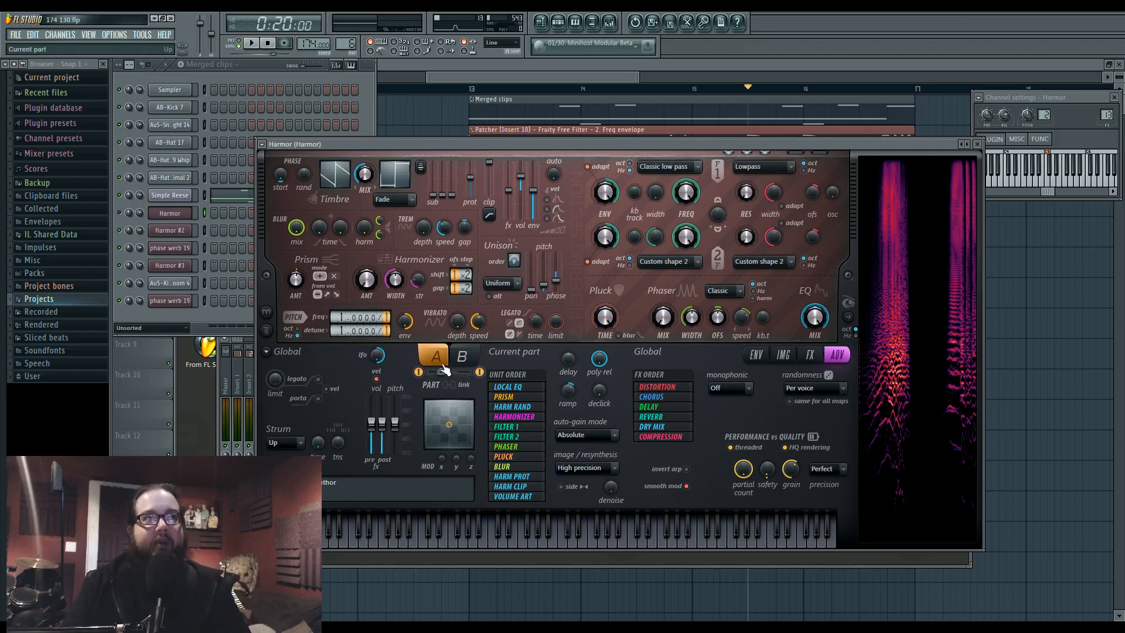
{"action": "left_click", "coordinate": [460, 362]}
{"action": "left_click", "coordinate": [438, 360]}
{"action": "left_click", "coordinate": [459, 360]}
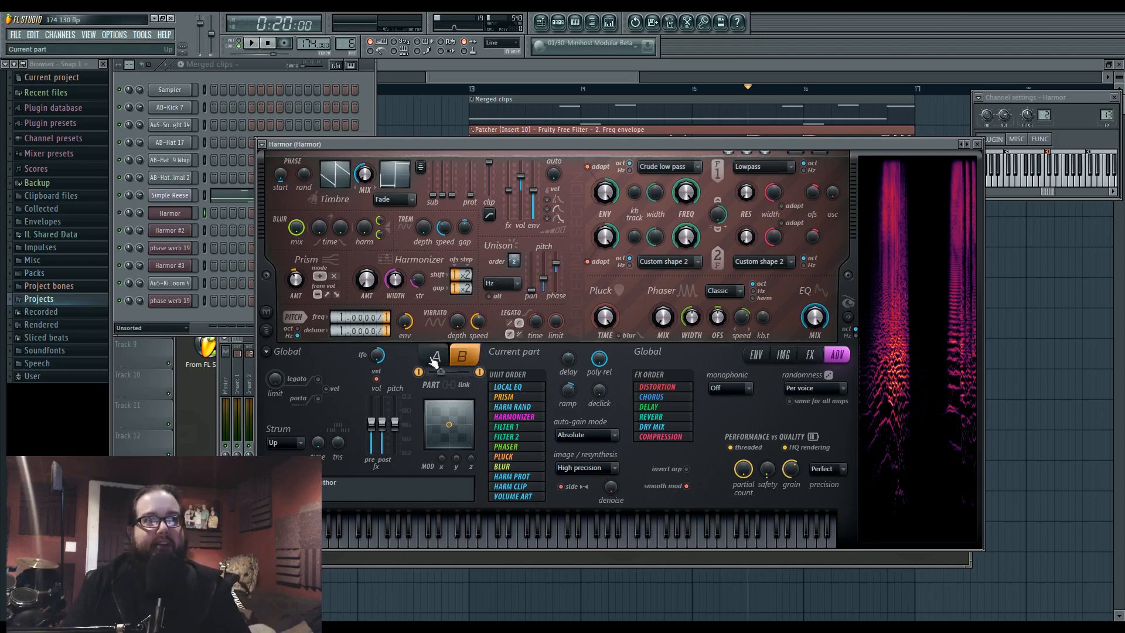
{"action": "left_click", "coordinate": [439, 359]}
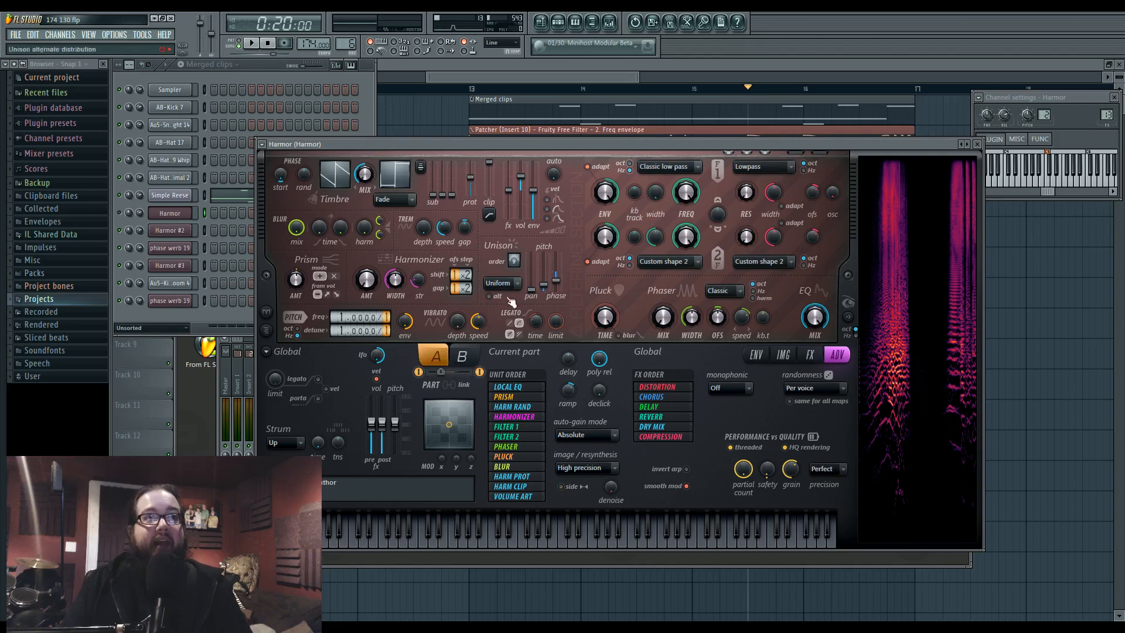
Compare the Harmonic unison pitch curves of parts A and B and look through the other envelope targets.
{"action": "left_click", "coordinate": [755, 354]}
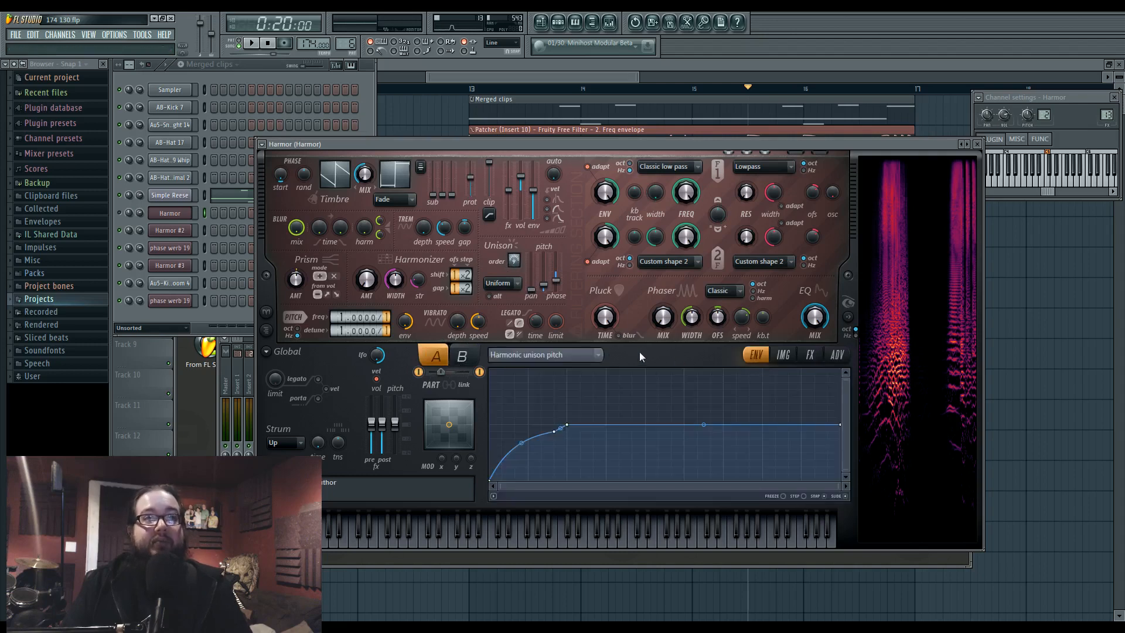
{"action": "left_click", "coordinate": [638, 354]}
{"action": "left_click", "coordinate": [780, 364]}
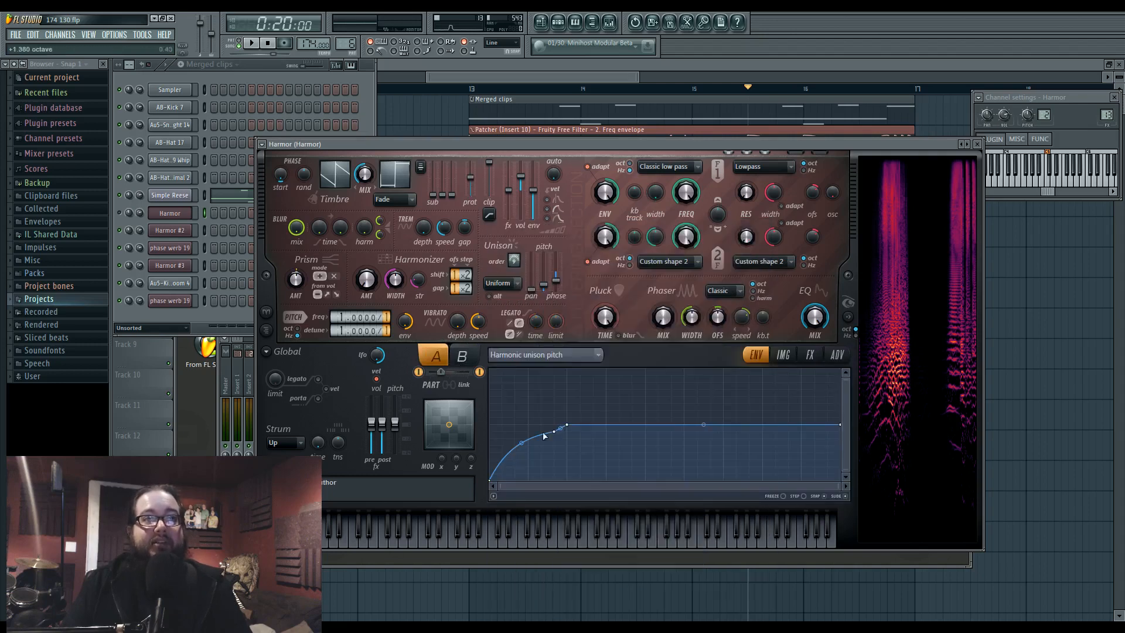
{"action": "left_click", "coordinate": [543, 354]}
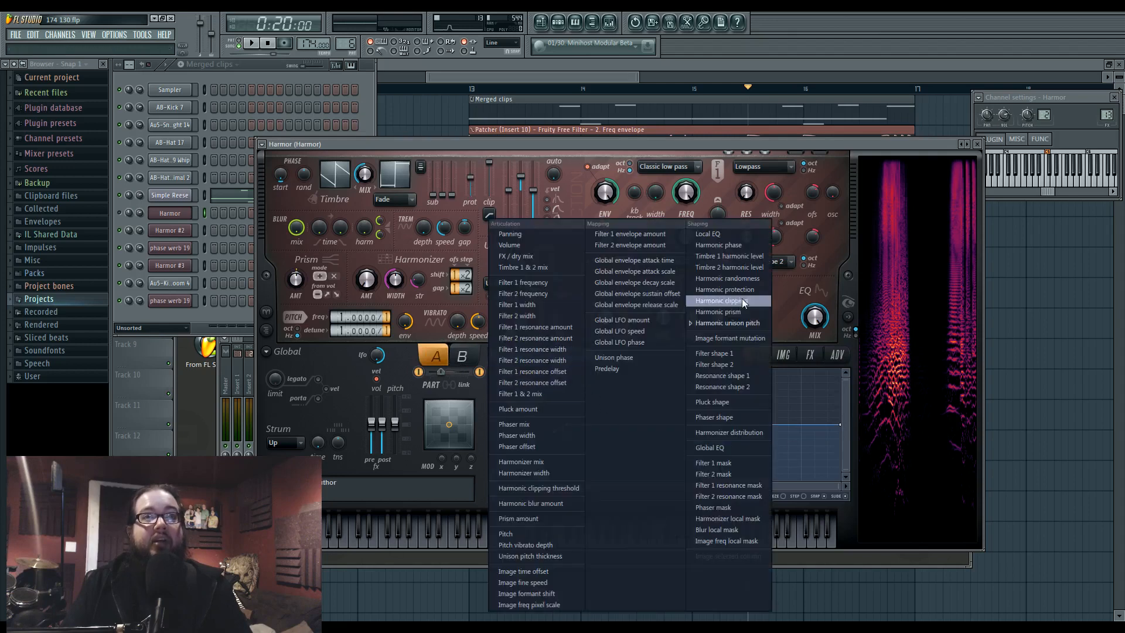
{"action": "left_click", "coordinate": [783, 305]}
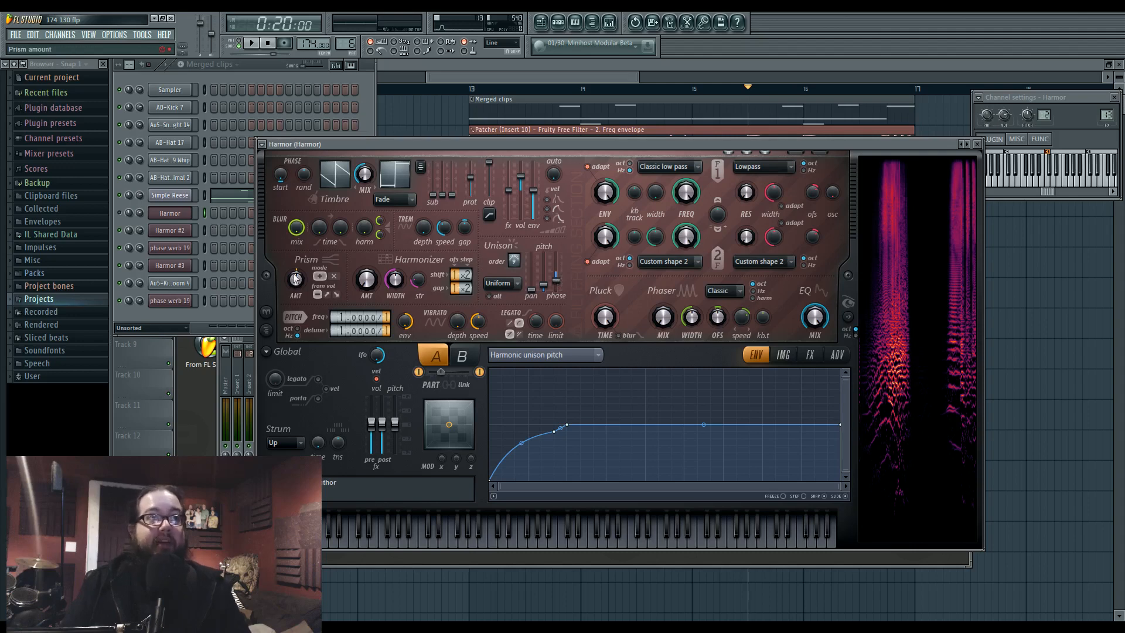
{"action": "left_click", "coordinate": [428, 361]}
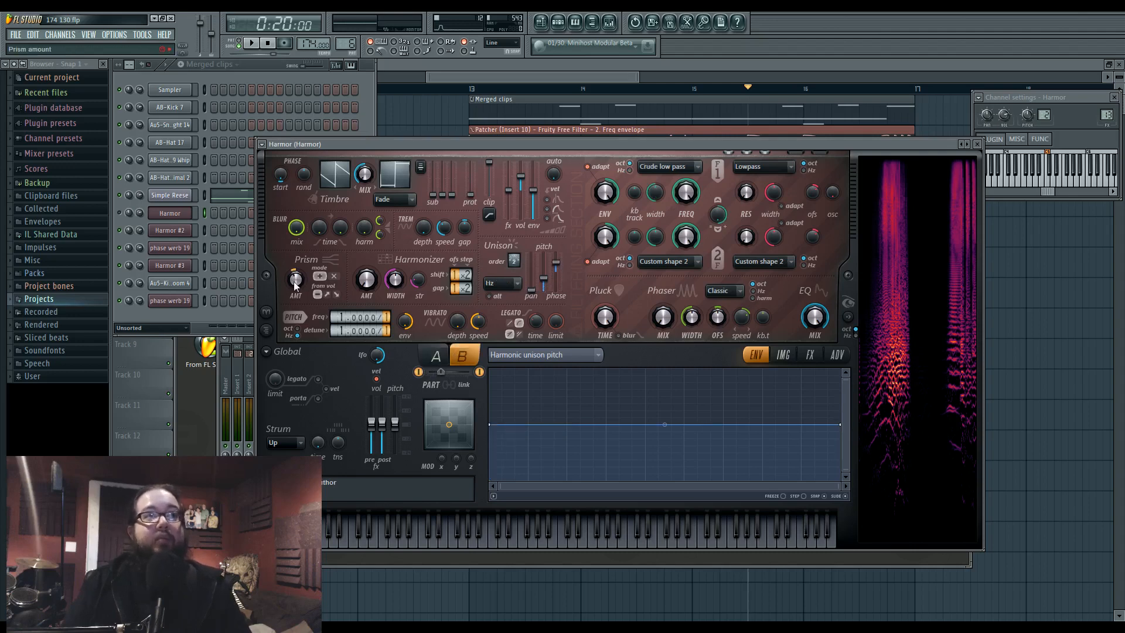
{"action": "left_click", "coordinate": [582, 355]}
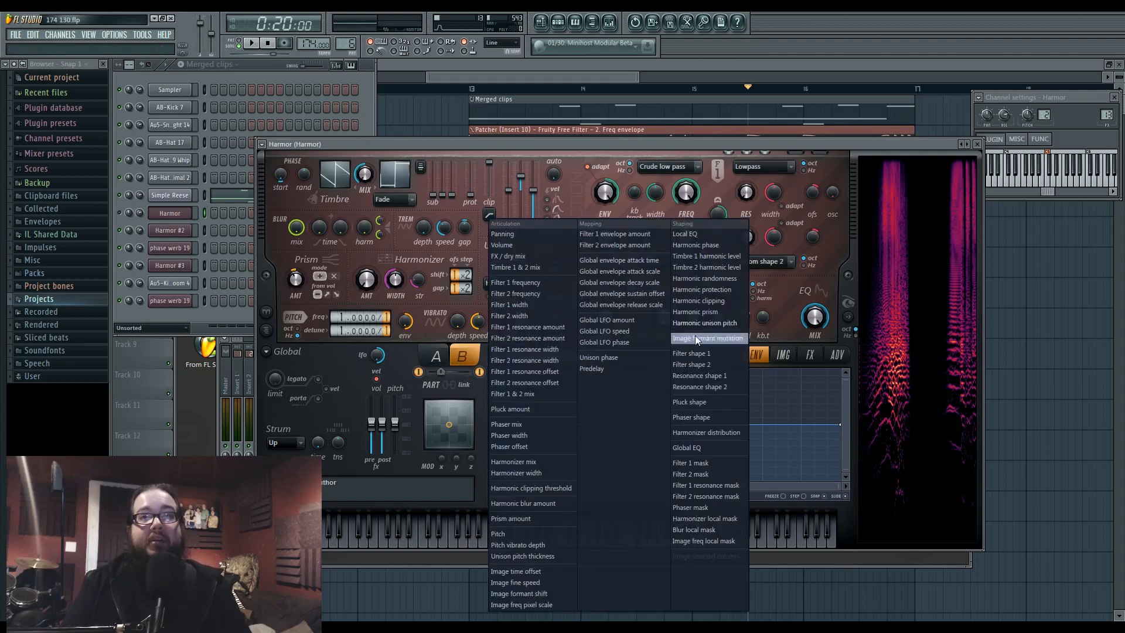
{"action": "left_click", "coordinate": [532, 357]}
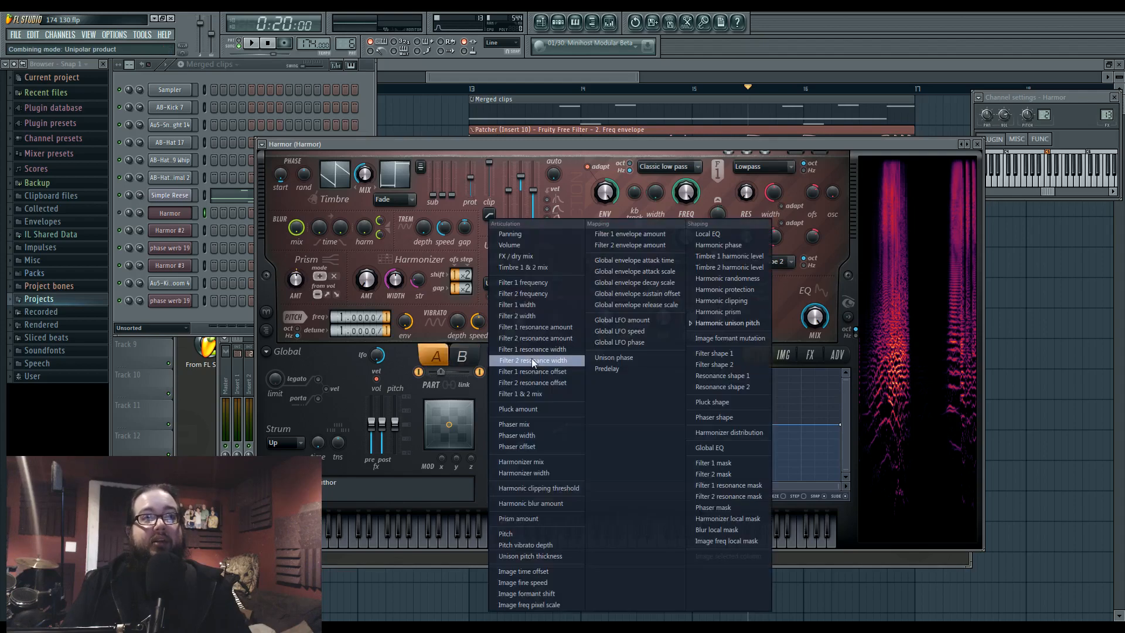
{"action": "left_click", "coordinate": [403, 354]}
Show the Harmonic prism curve in the envelope editor and compare it between parts A and B.
{"action": "left_click", "coordinate": [530, 354]}
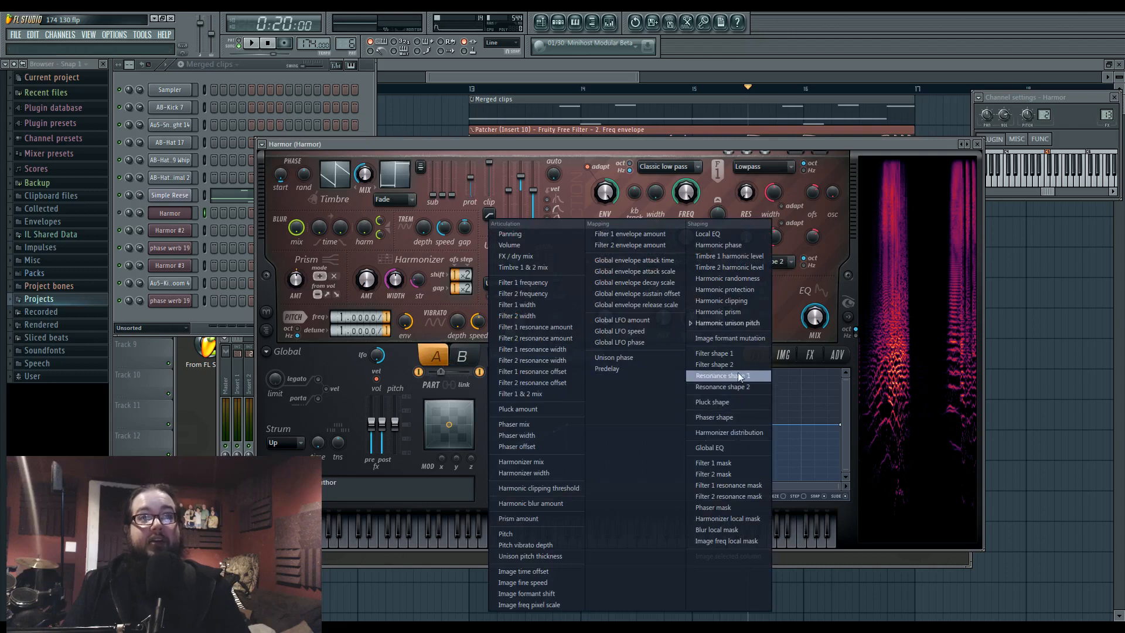
{"action": "left_click", "coordinate": [735, 313]}
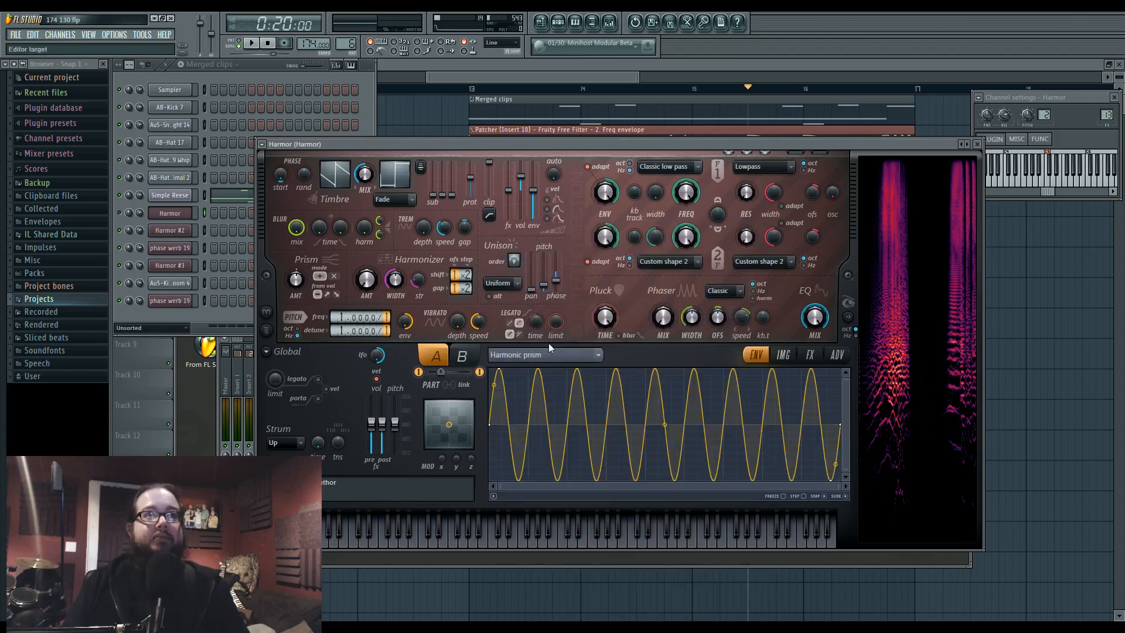
{"action": "left_click", "coordinate": [461, 355]}
{"action": "left_click", "coordinate": [436, 356]}
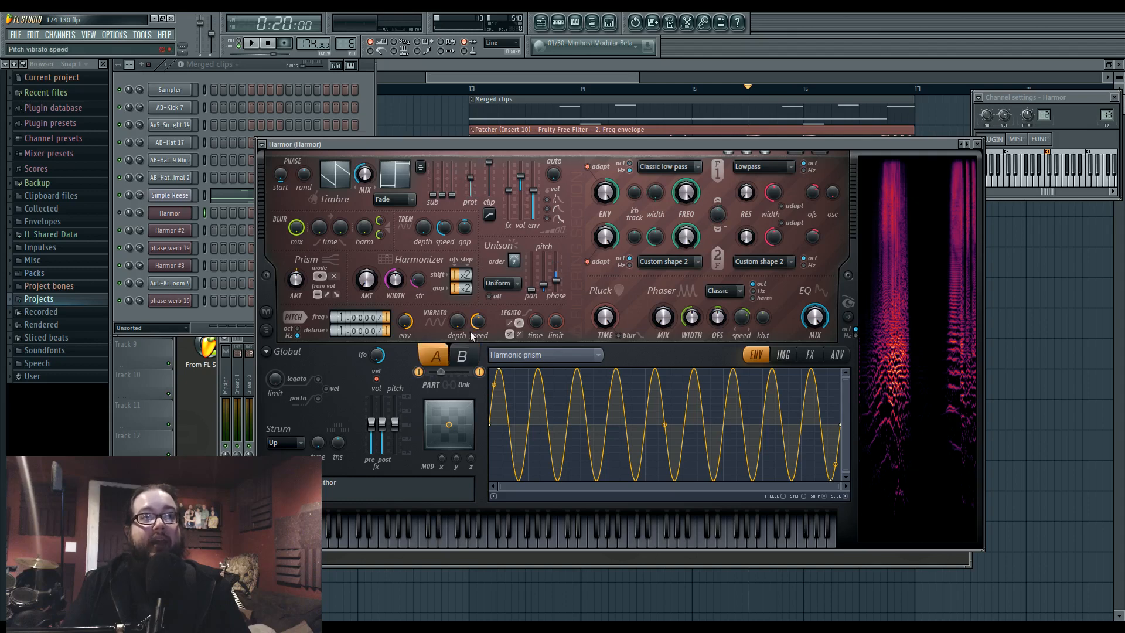
{"action": "left_click", "coordinate": [462, 355]}
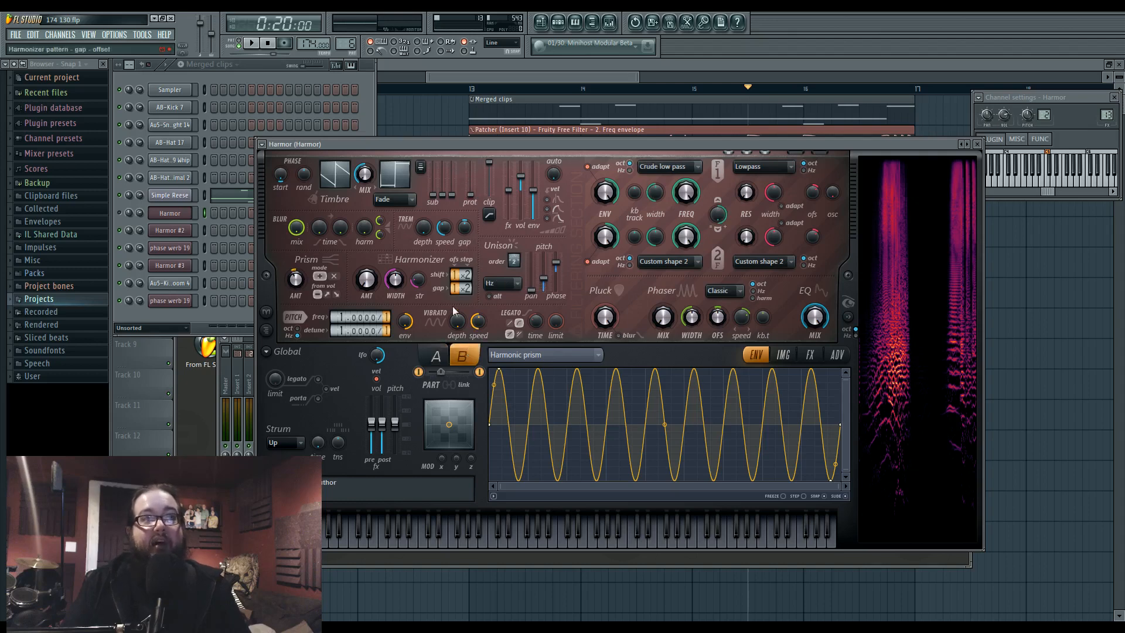
Audition the Harmor sound with part A switched off and on, leaving both parts enabled.
{"action": "left_click", "coordinate": [419, 371]}
{"action": "key", "text": "space"}
{"action": "left_click", "coordinate": [418, 372]}
{"action": "key", "text": "space"}
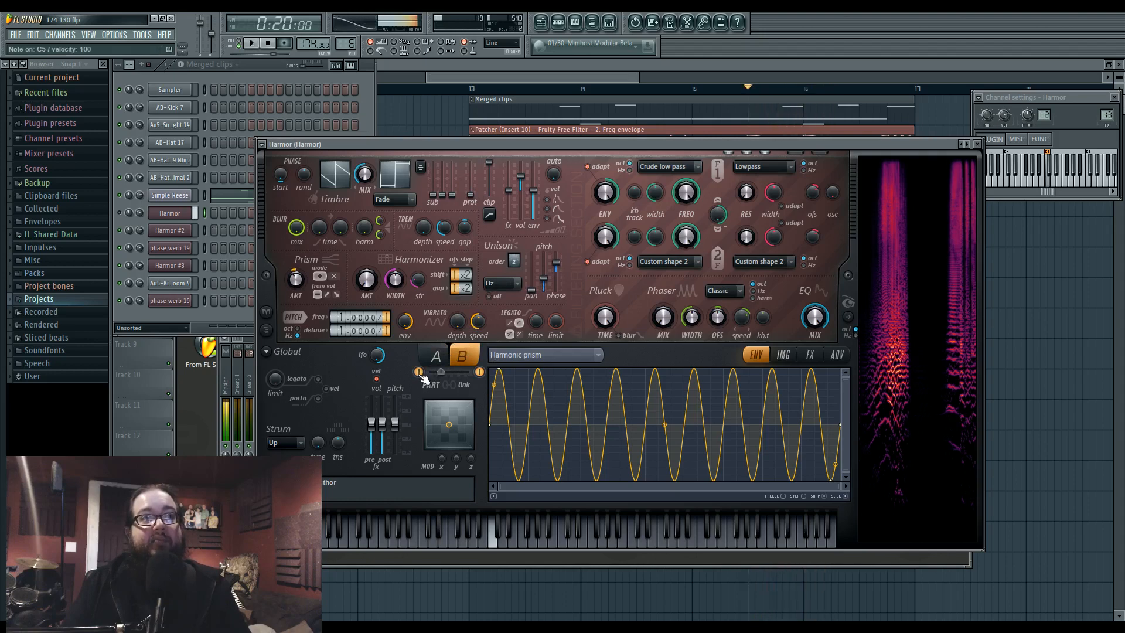
{"action": "left_click", "coordinate": [419, 371]}
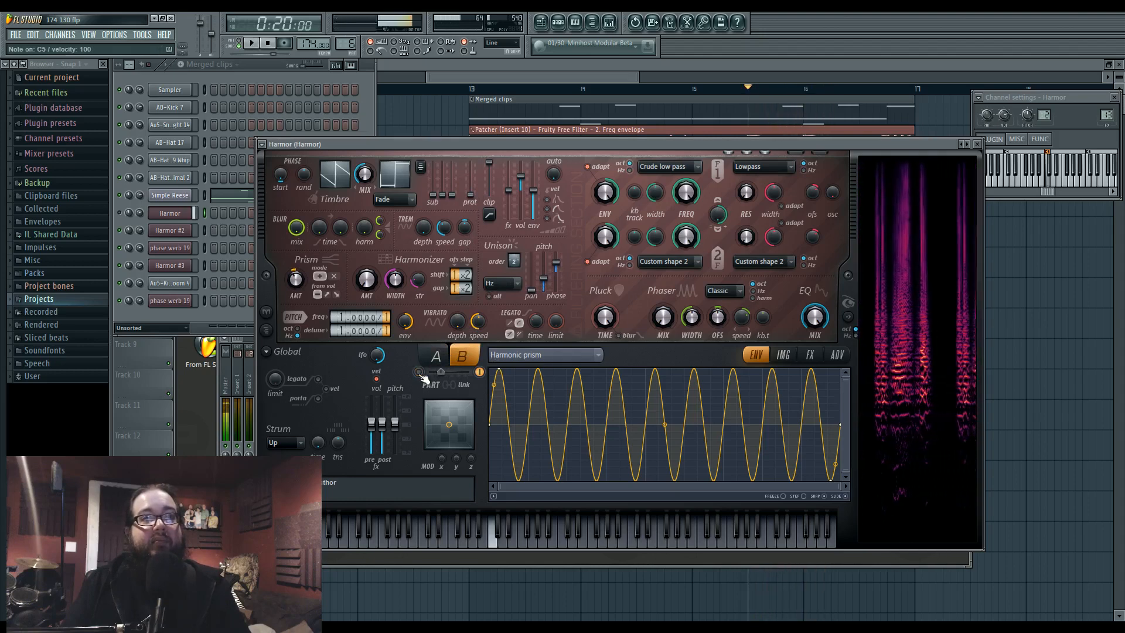
{"action": "left_click", "coordinate": [418, 371]}
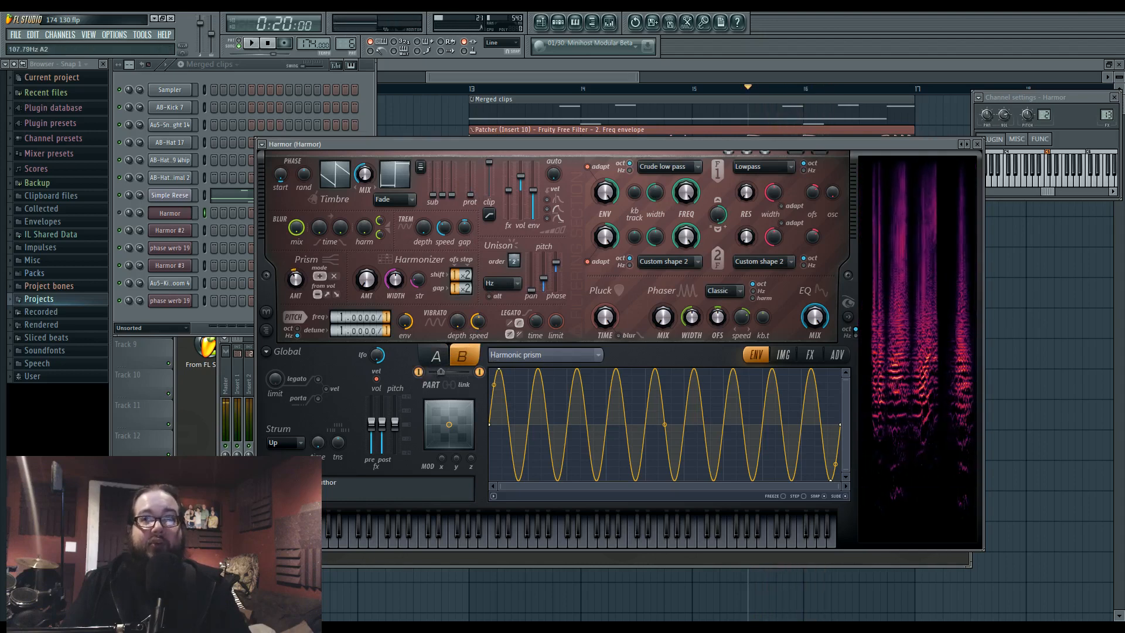
Audition part A with its image sharpening lowered to 55%, and raise the sharpening back to 82%.
{"action": "left_click", "coordinate": [796, 361]}
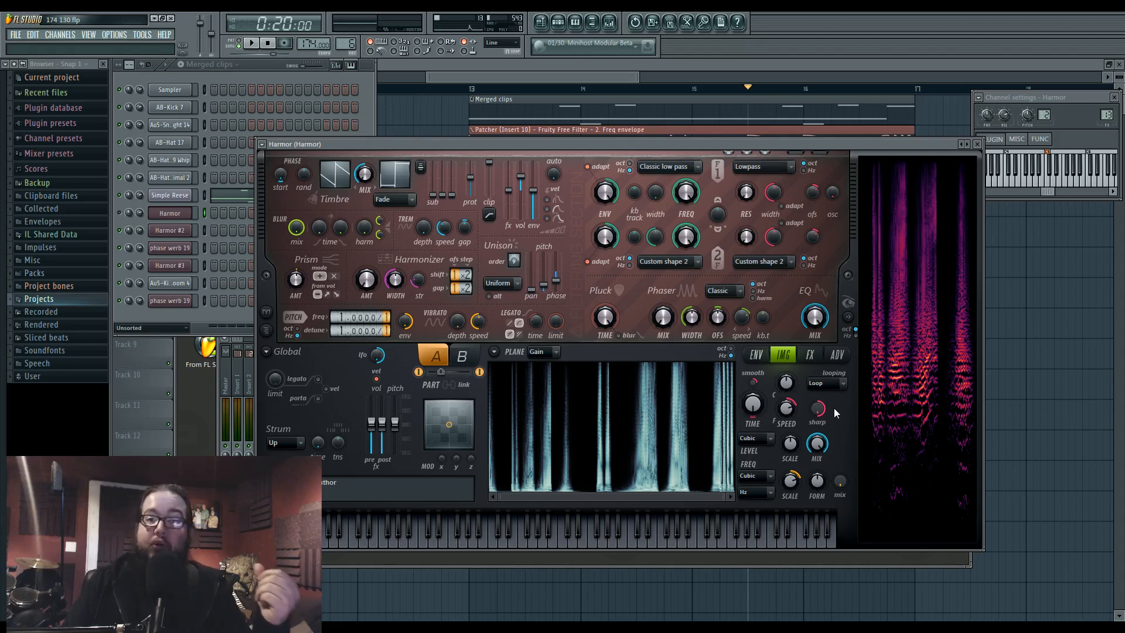
{"action": "left_click_drag", "start_coordinate": [821, 416], "coordinate": [821, 423]}
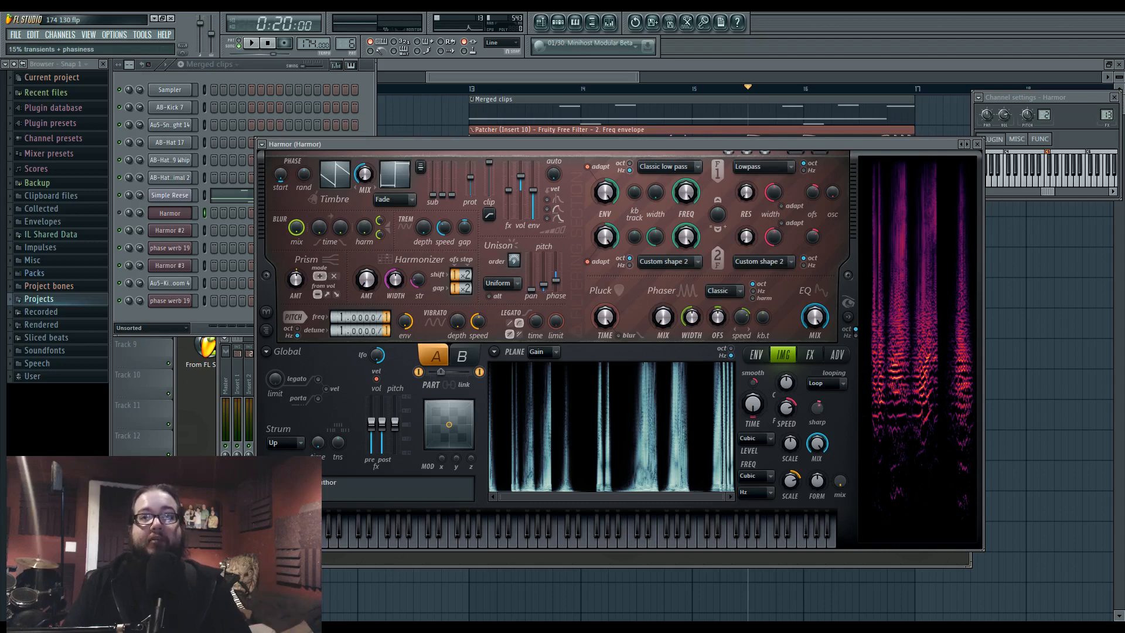
{"action": "key", "text": "space"}
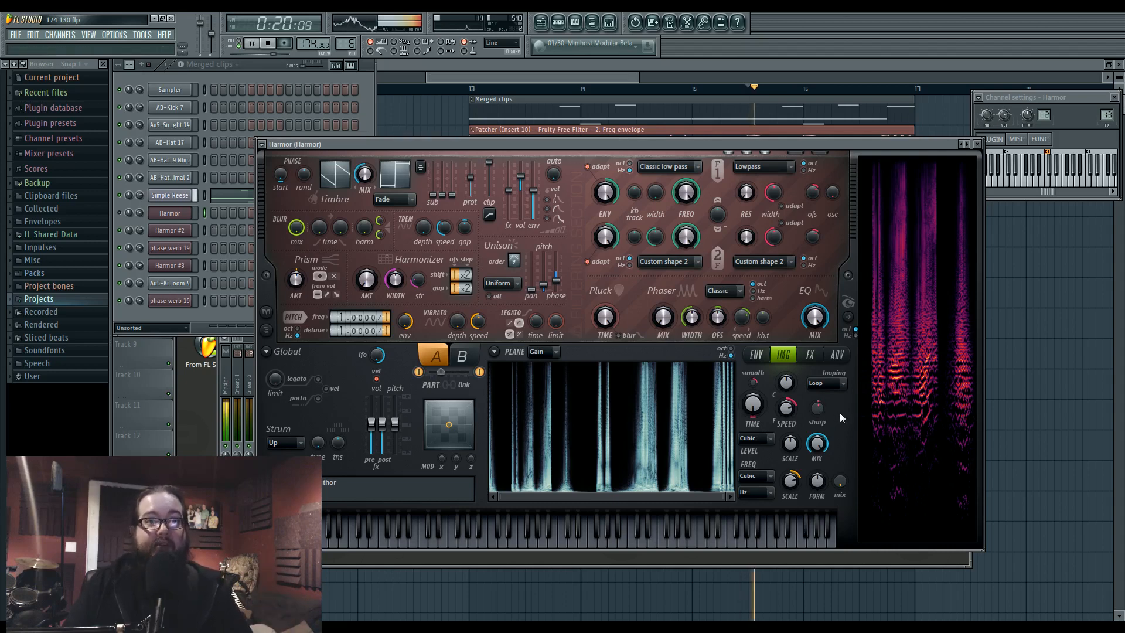
{"action": "key", "text": "space"}
{"action": "key", "text": "q"}
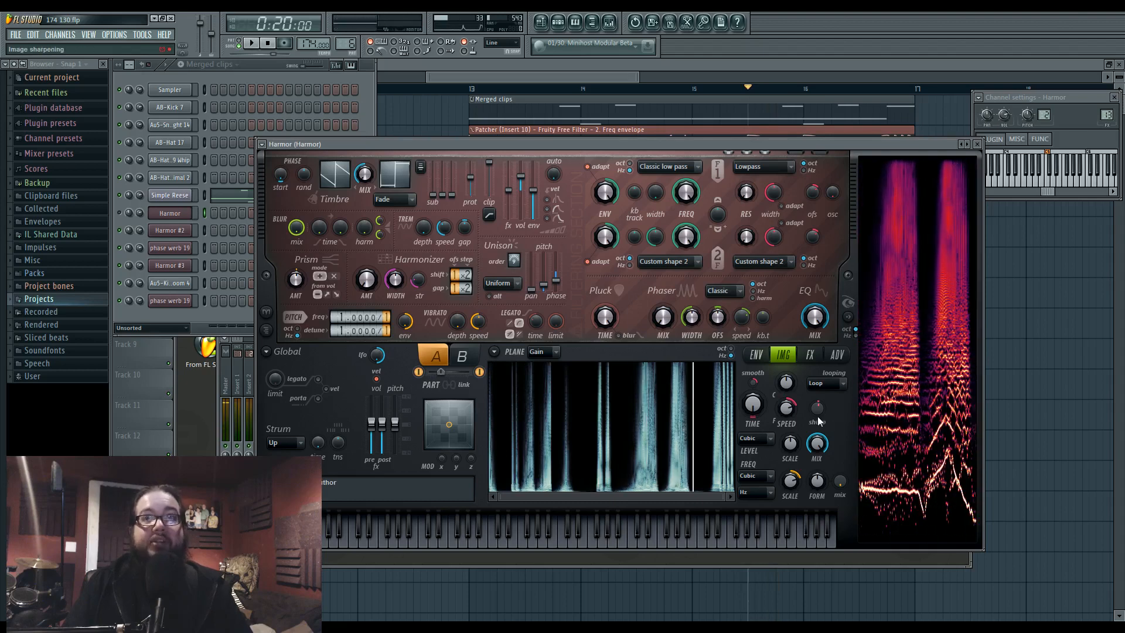
{"action": "left_click_drag", "start_coordinate": [816, 412], "coordinate": [823, 378]}
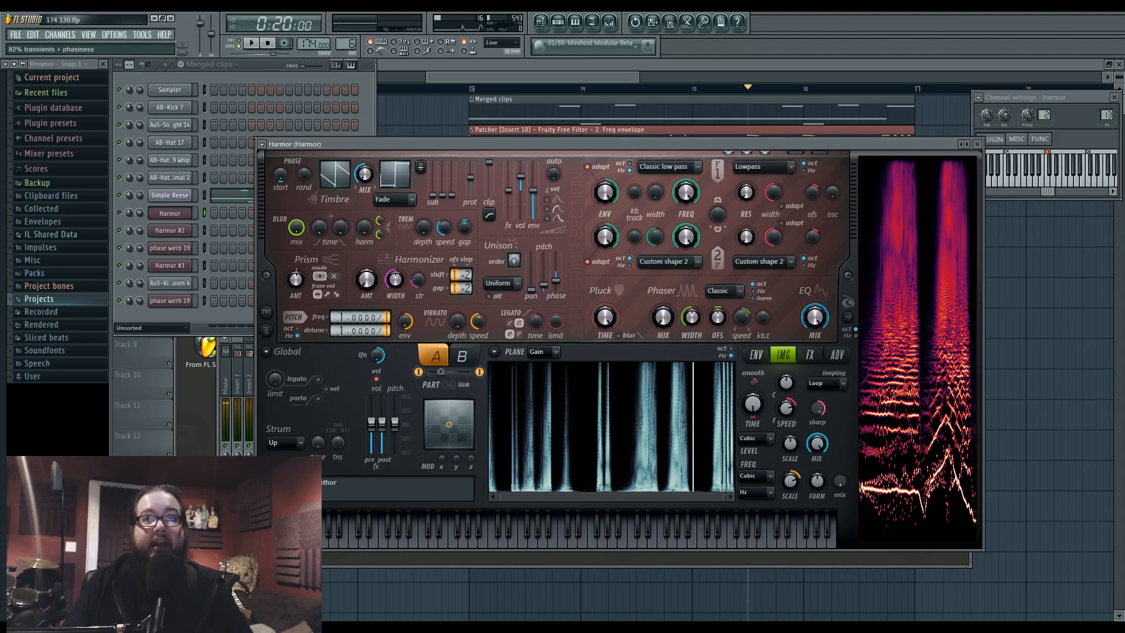
Compare the controls of parts B and A in the first Harmor and show its effects settings.
{"action": "left_click", "coordinate": [461, 359]}
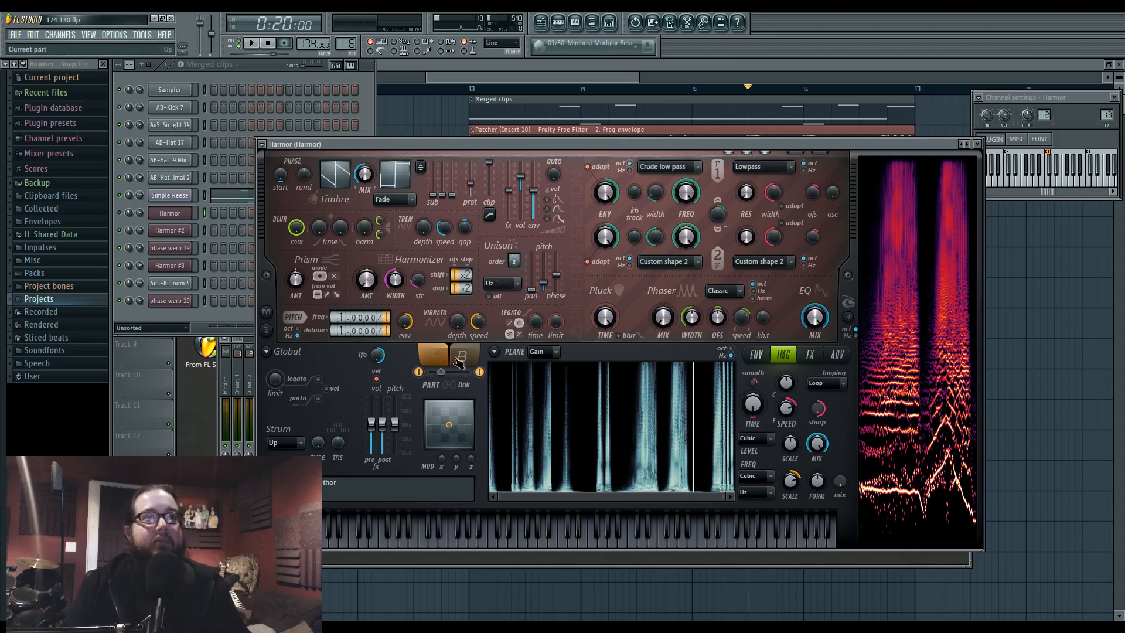
{"action": "left_click", "coordinate": [436, 355]}
{"action": "left_click", "coordinate": [810, 354]}
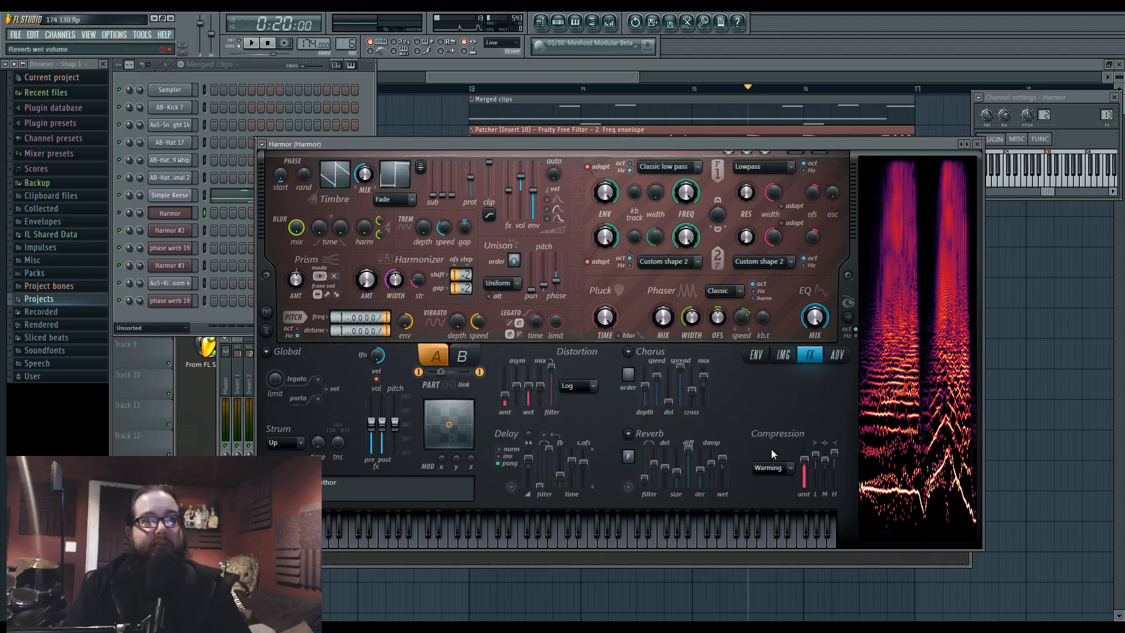
Open the Harmor #2 channel and compare the resynthesis images of its parts A and B.
{"action": "key", "text": "F9"}
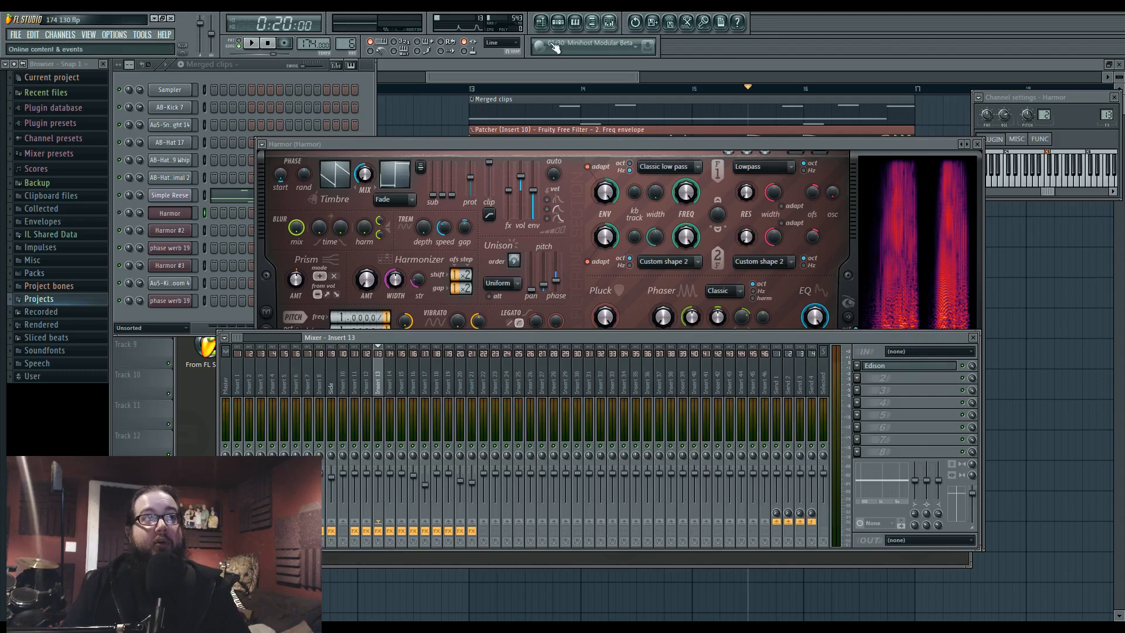
{"action": "left_click", "coordinate": [173, 230]}
{"action": "left_click", "coordinate": [809, 388]}
{"action": "left_click", "coordinate": [491, 390]}
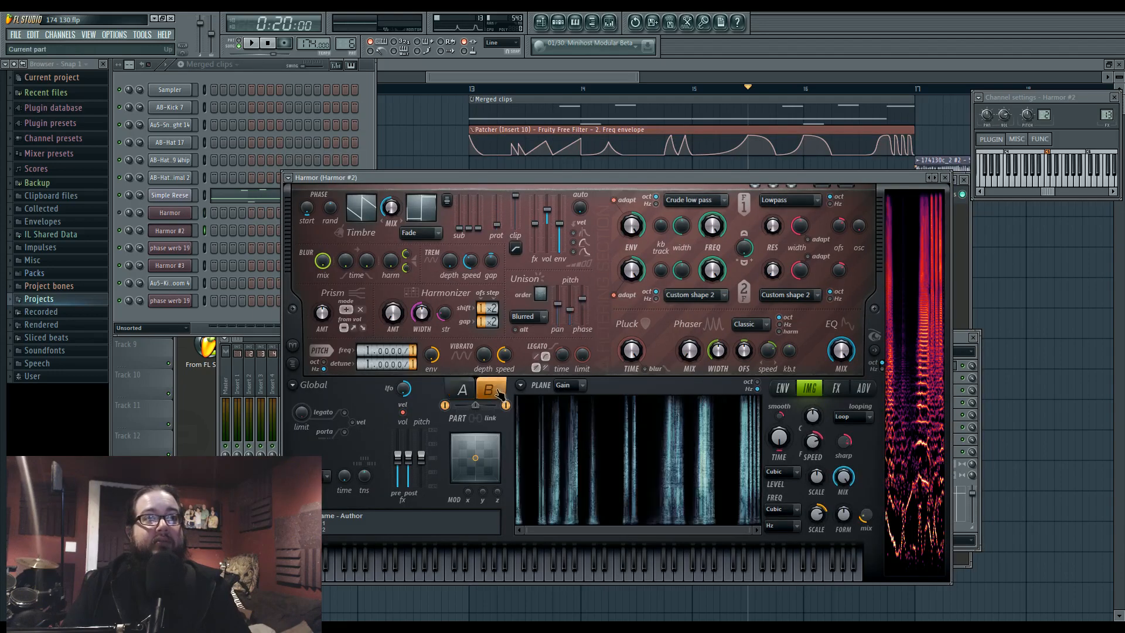
{"action": "left_click", "coordinate": [462, 390]}
{"action": "left_click", "coordinate": [490, 390]}
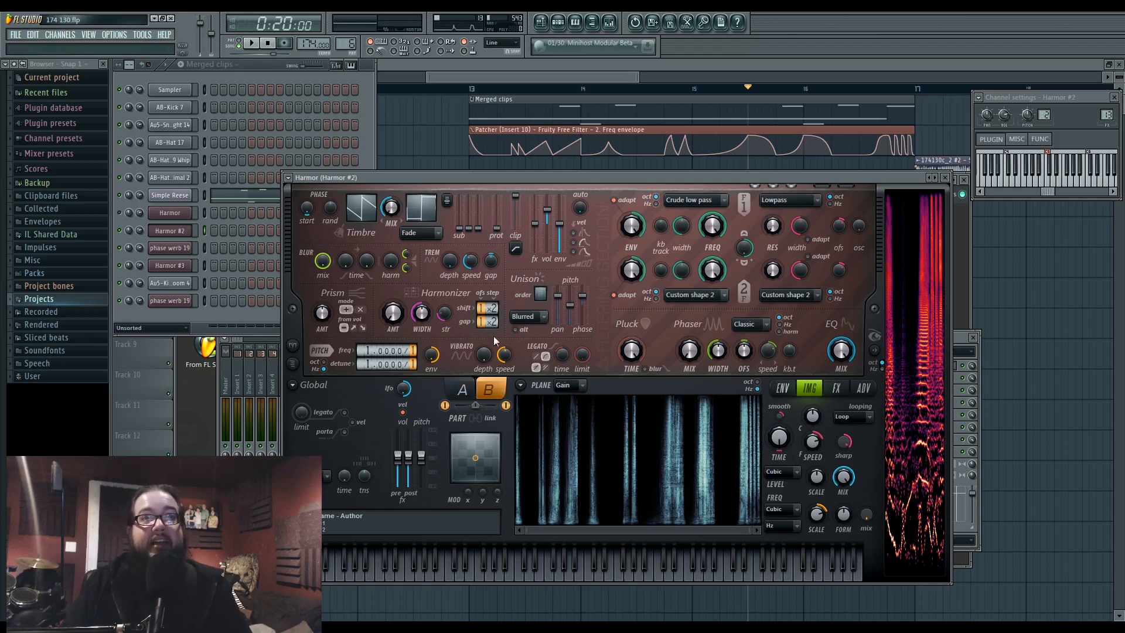
Show the advanced settings of Harmor #2 and compare them between parts A and B.
{"action": "left_click", "coordinate": [863, 388]}
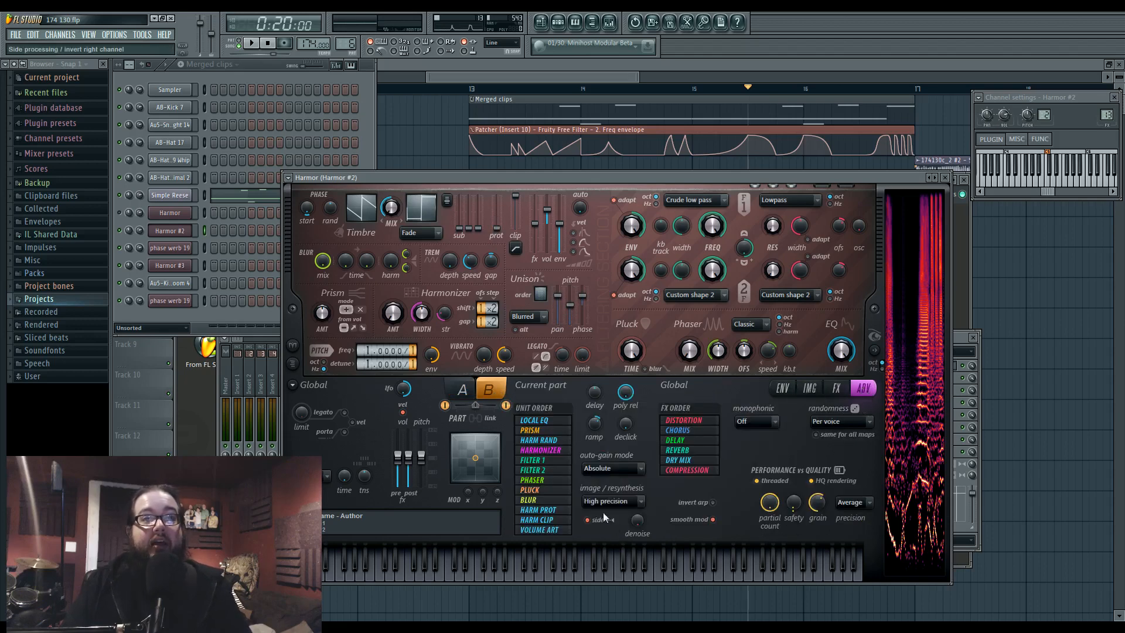
{"action": "left_click", "coordinate": [462, 386]}
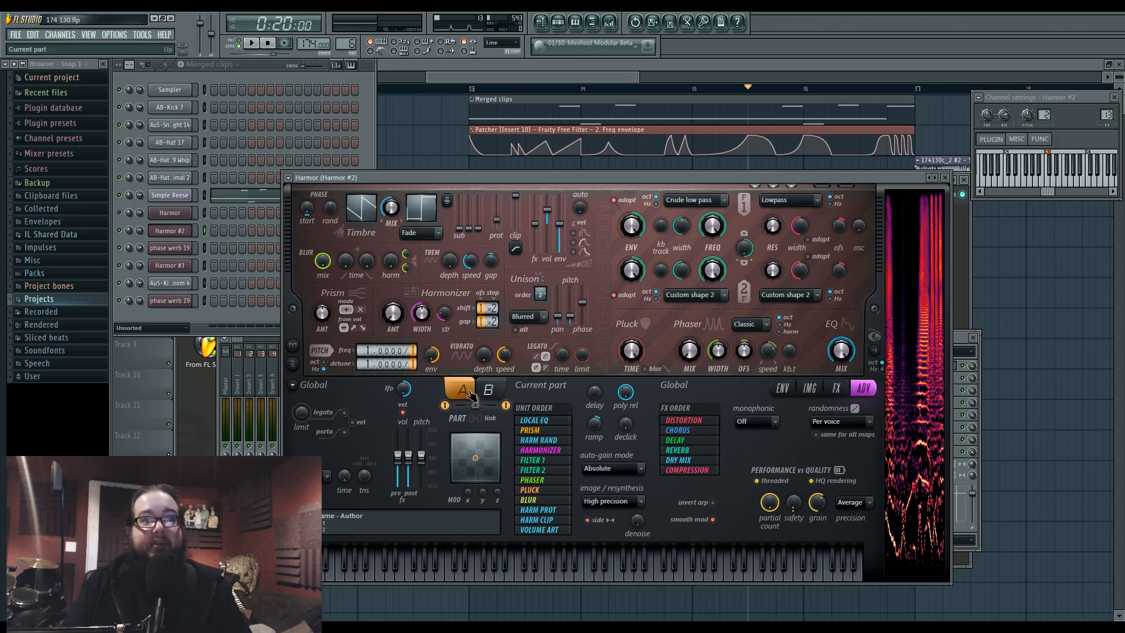
{"action": "left_click", "coordinate": [495, 392]}
{"action": "left_click", "coordinate": [466, 388]}
{"action": "left_click", "coordinate": [492, 391]}
{"action": "left_click", "coordinate": [468, 390]}
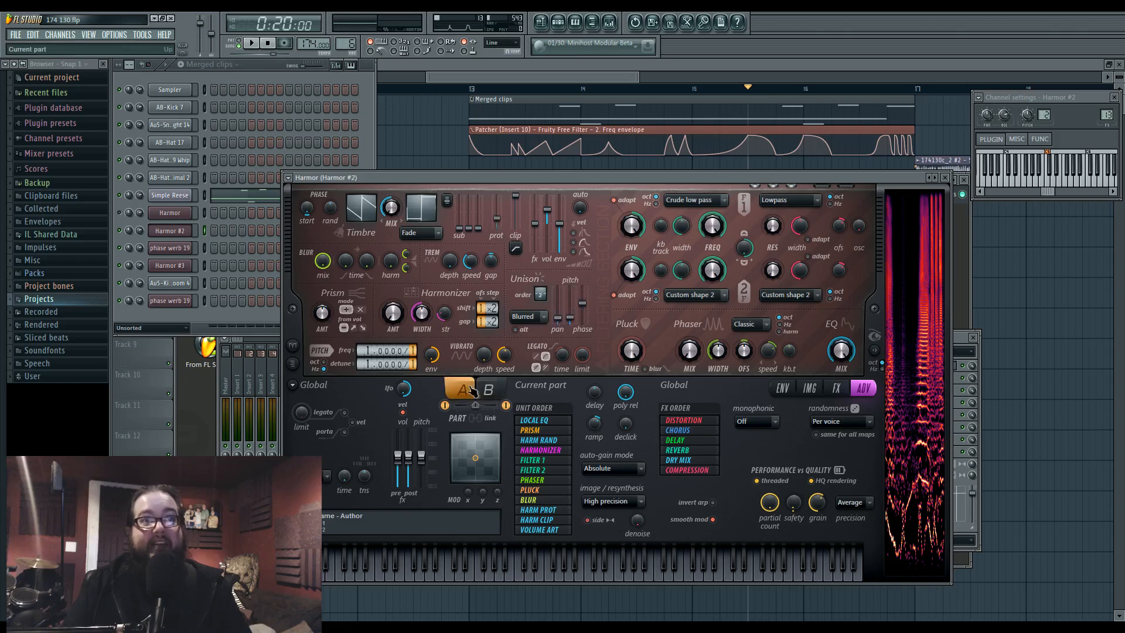
{"action": "left_click", "coordinate": [492, 391]}
{"action": "left_click", "coordinate": [471, 390]}
Check part A's Image formant mutation curve in Harmor #2 against its image resynthesis settings.
{"action": "left_click", "coordinate": [809, 388]}
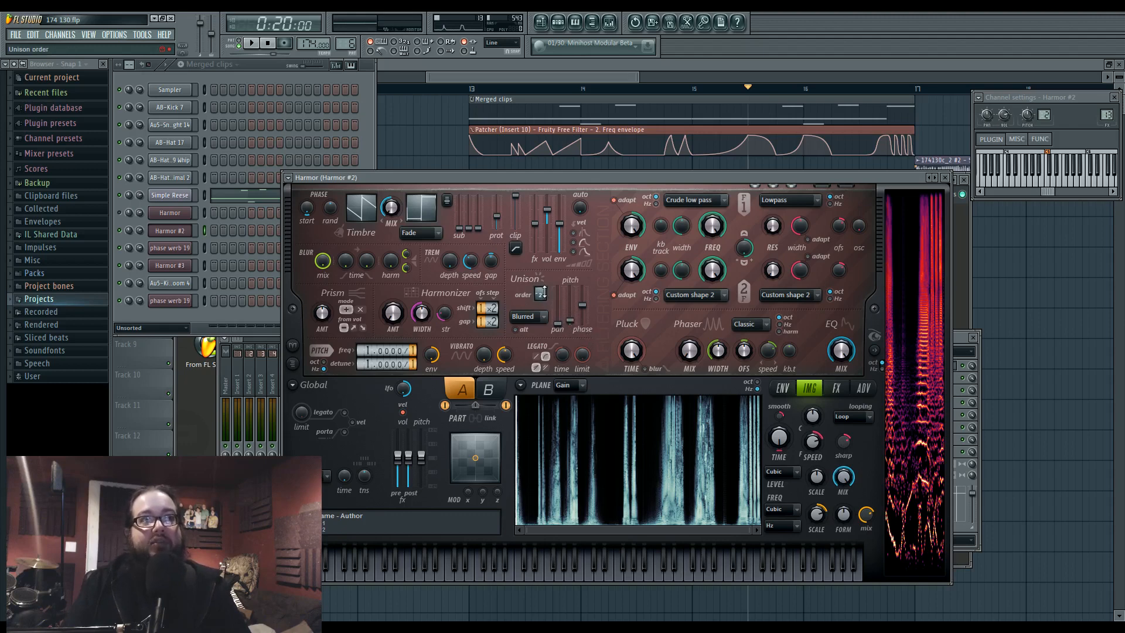
{"action": "left_click", "coordinate": [782, 387]}
{"action": "left_click", "coordinate": [622, 388]}
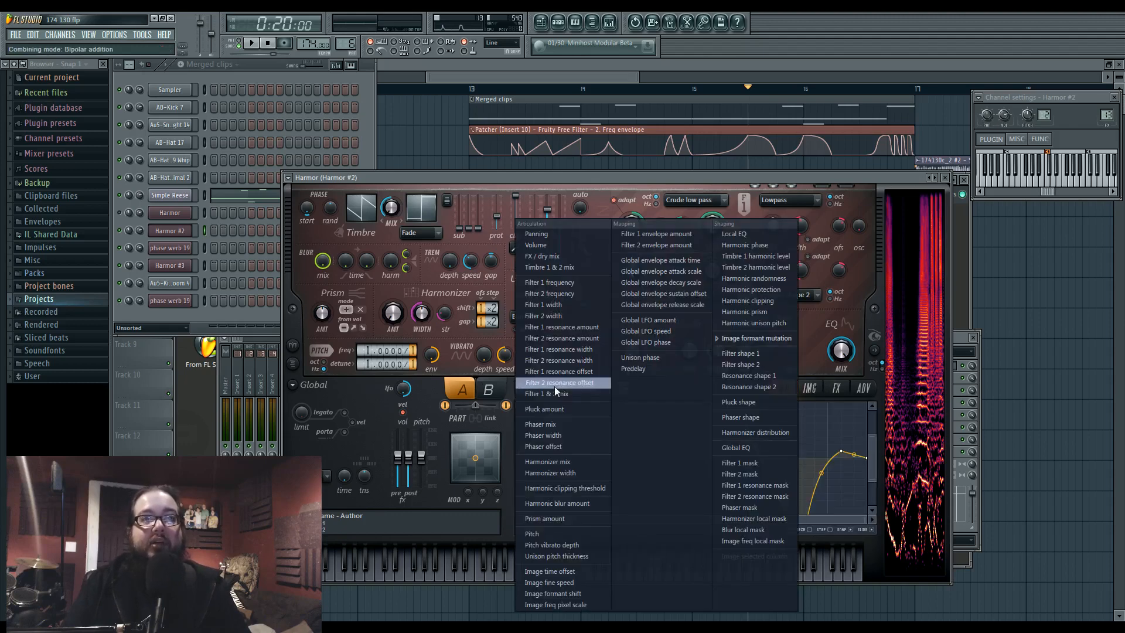
{"action": "left_click", "coordinate": [631, 393]}
{"action": "left_click", "coordinate": [809, 388]}
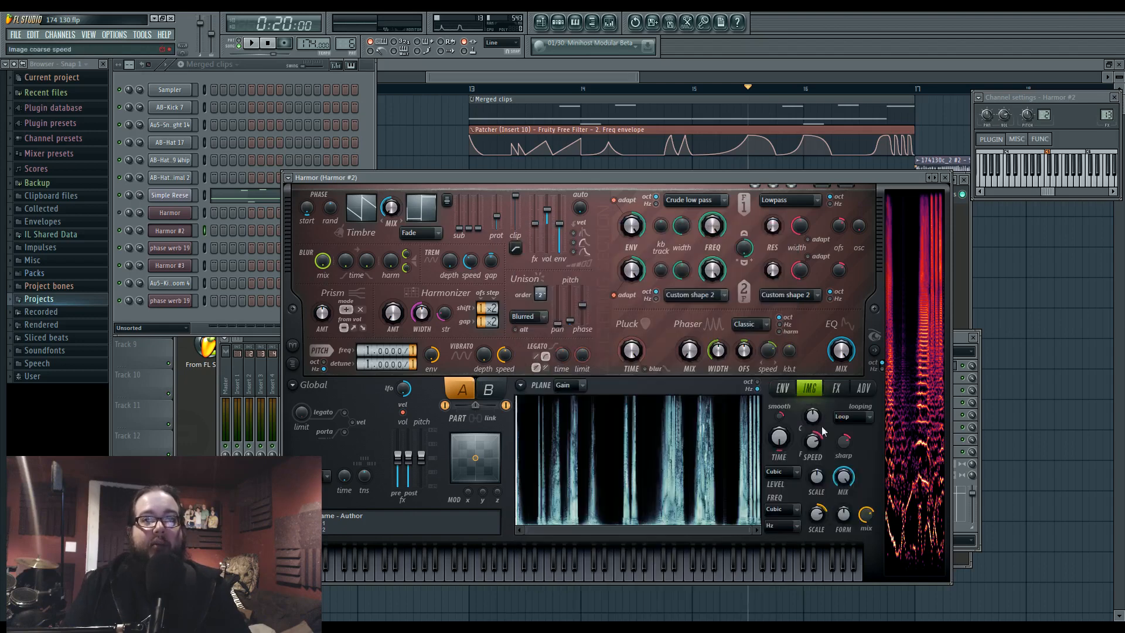
{"action": "left_click", "coordinate": [795, 389]}
{"action": "left_click", "coordinate": [808, 389]}
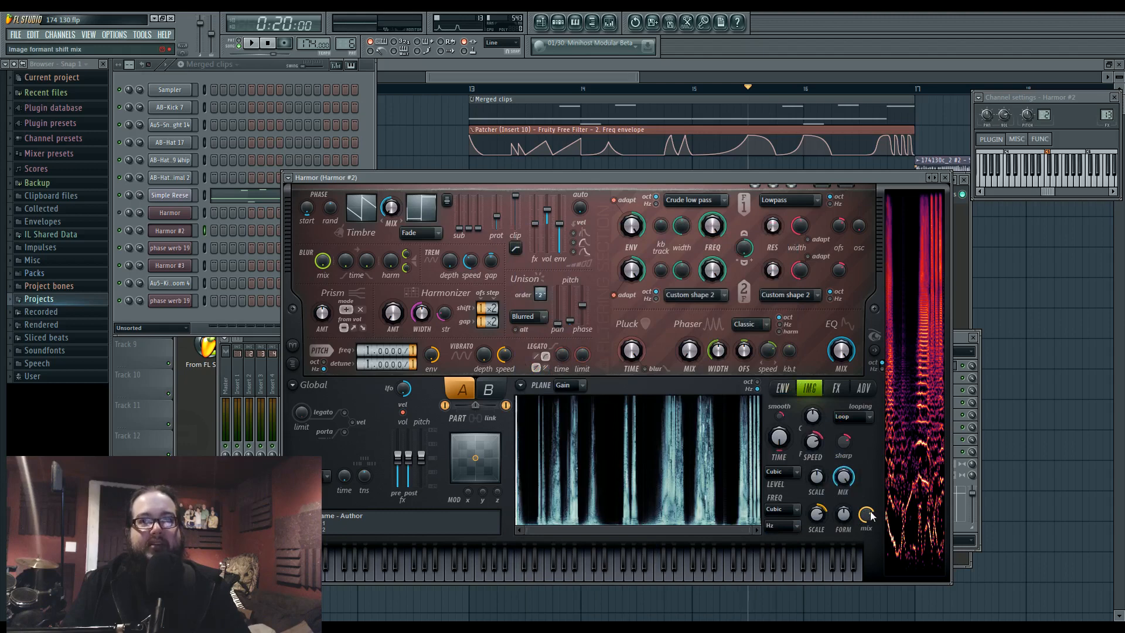
Examine the full height of part A's Image formant mutation curve, and review the image and effects settings.
{"action": "left_click", "coordinate": [792, 391]}
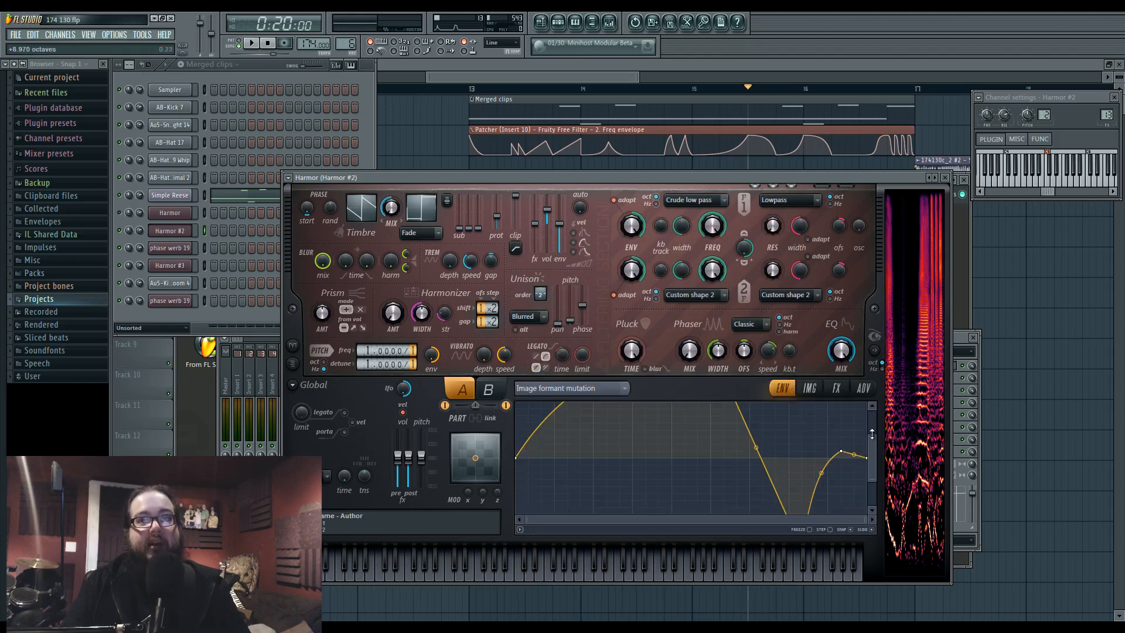
{"action": "left_click_drag", "start_coordinate": [871, 432], "coordinate": [868, 398]}
{"action": "left_click_drag", "start_coordinate": [873, 481], "coordinate": [875, 534]}
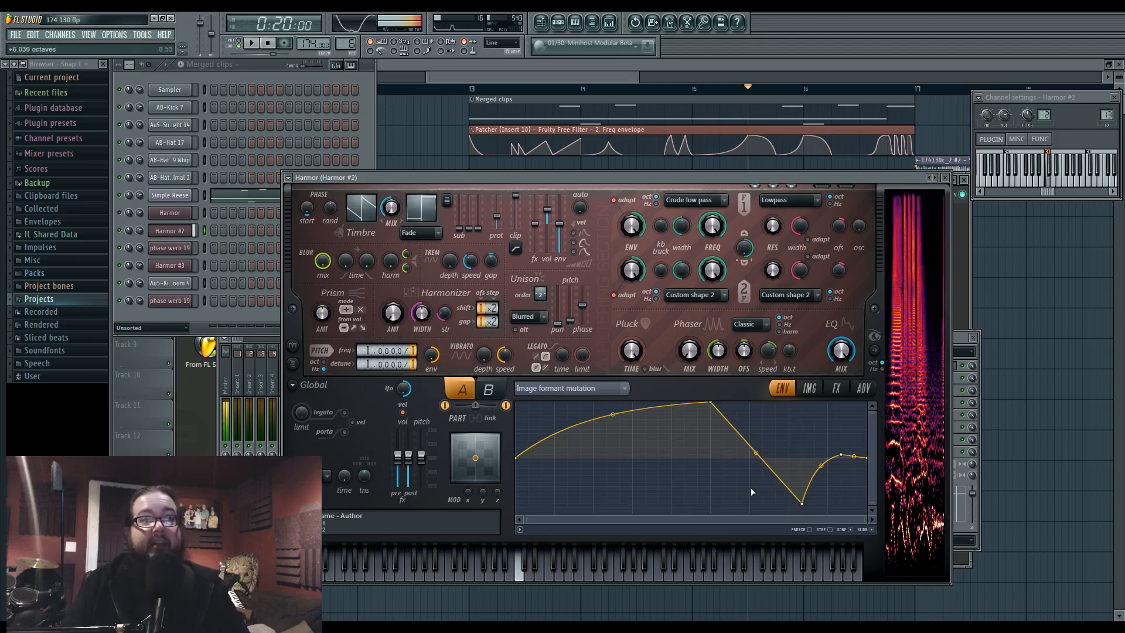
{"action": "left_click", "coordinate": [810, 389]}
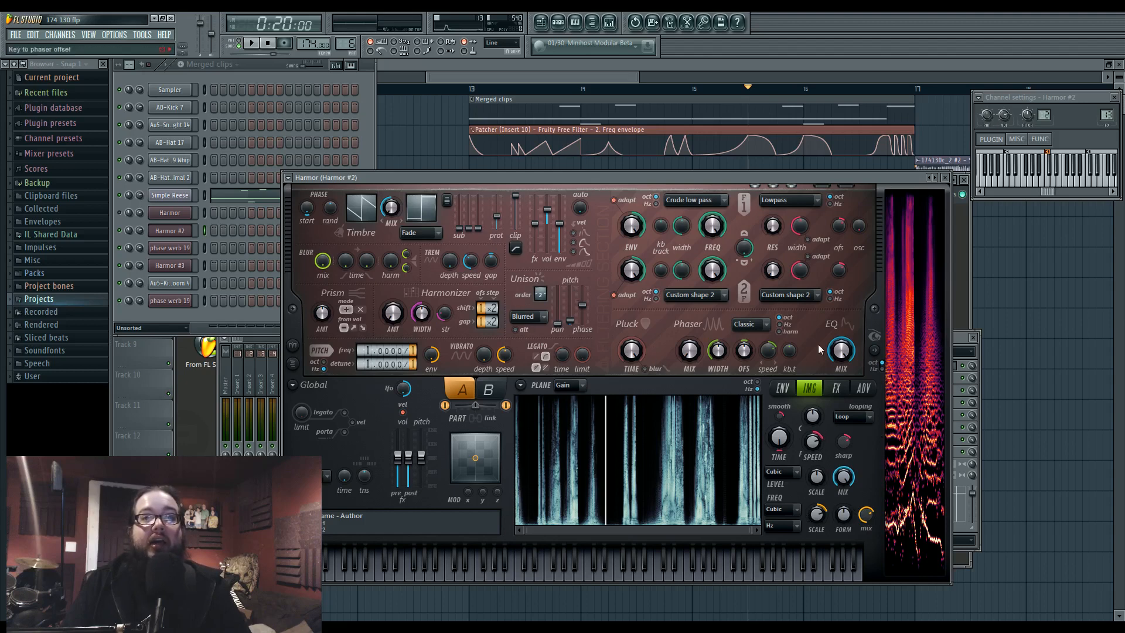
{"action": "left_click", "coordinate": [847, 390]}
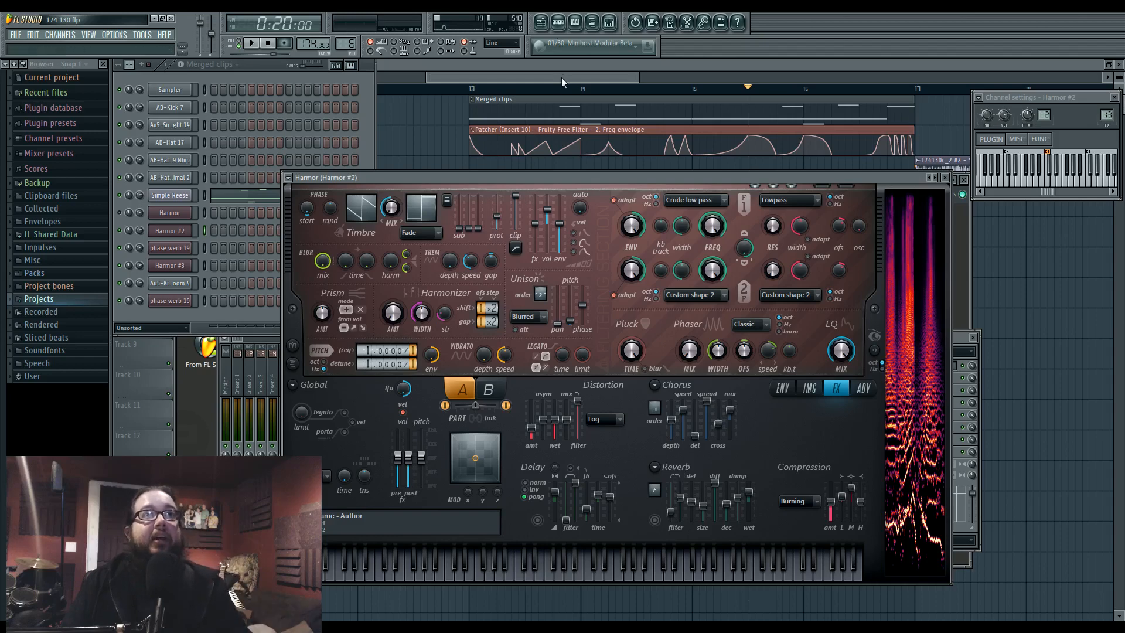
Play the resampled 174130c_2 #2 clip in the playlist from bar 17, and stop playback.
{"action": "left_click_drag", "start_coordinate": [562, 78], "coordinate": [640, 86]}
{"action": "left_click", "coordinate": [583, 89]}
{"action": "key", "text": "space"}
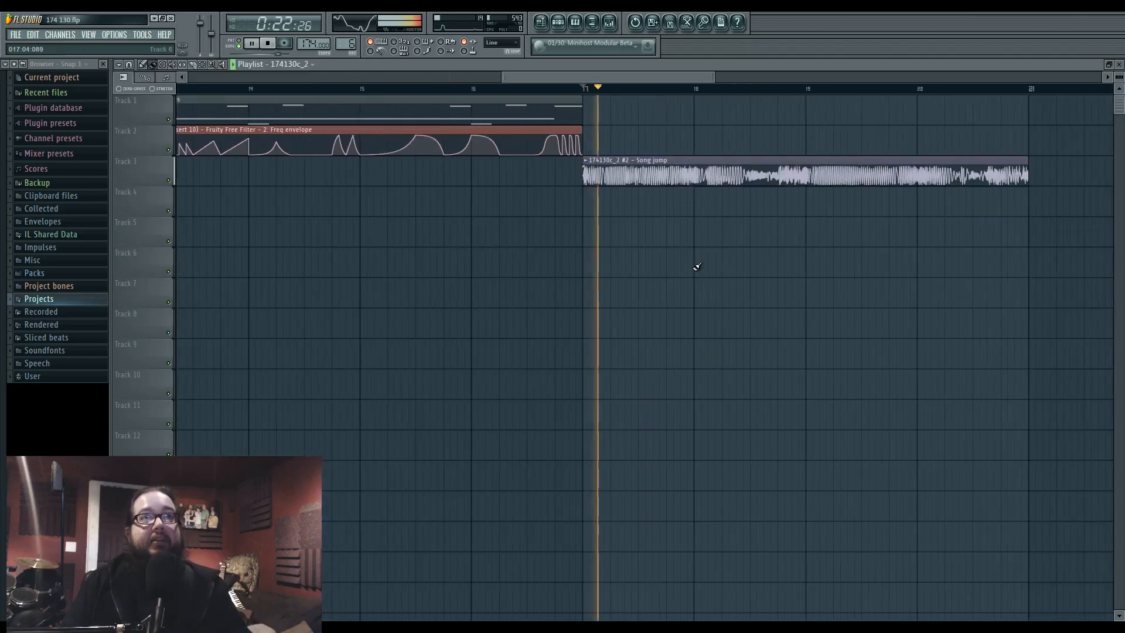
{"action": "scroll", "coordinate": [693, 256], "scroll_direction": "down", "scroll_amount": 5}
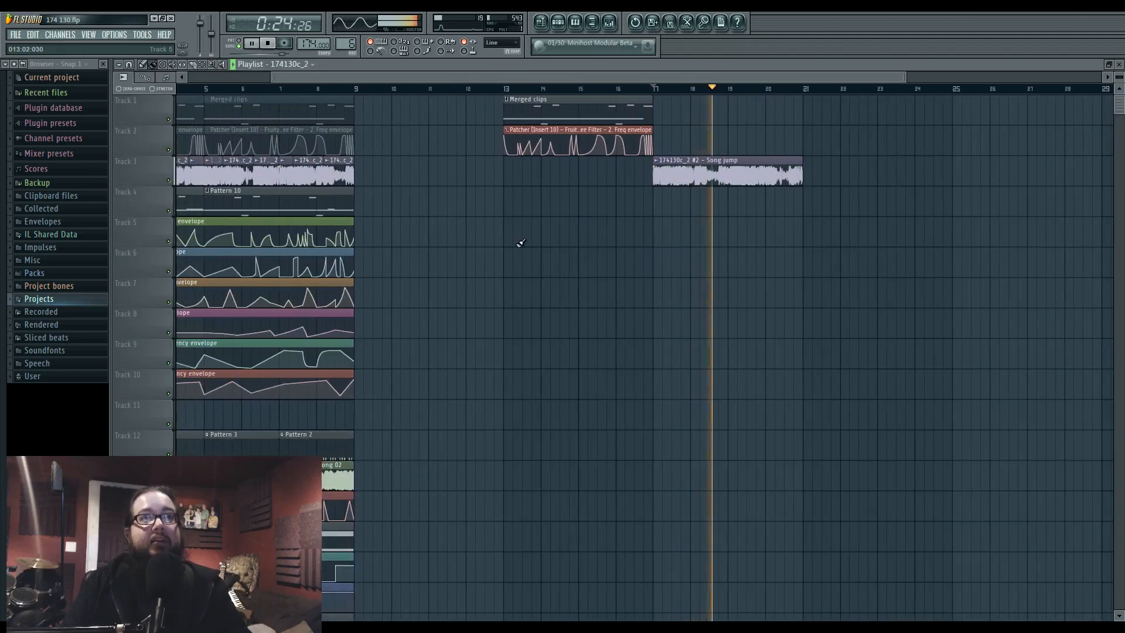
{"action": "key", "text": "space"}
{"action": "scroll", "coordinate": [595, 258], "scroll_direction": "left", "scroll_amount": 2}
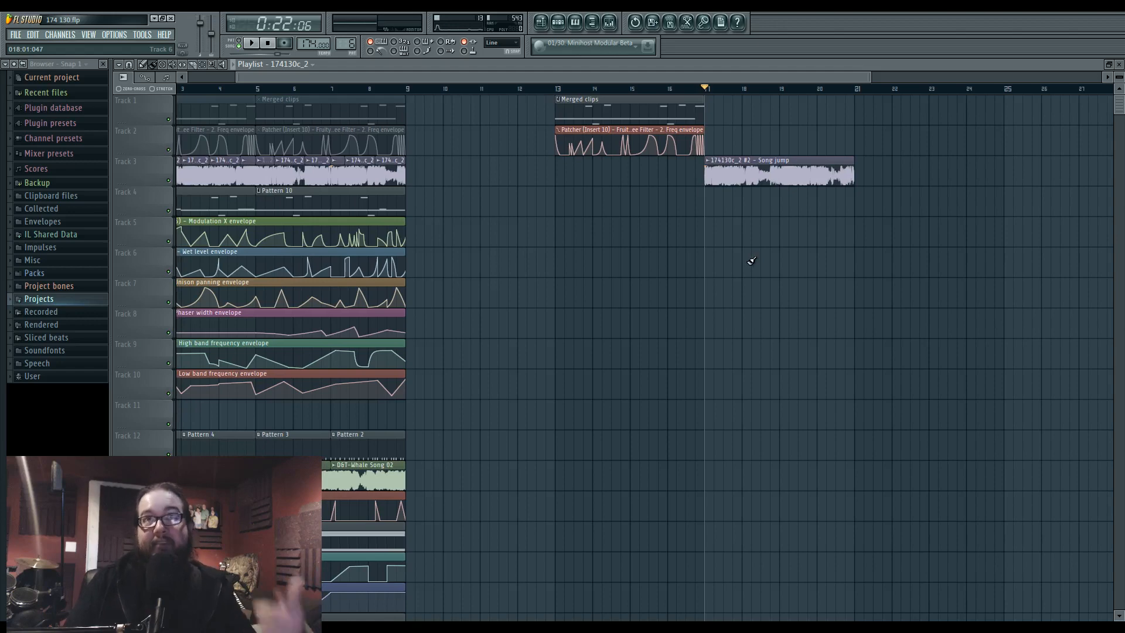
{"action": "scroll", "coordinate": [711, 282], "scroll_direction": "right", "scroll_amount": 2}
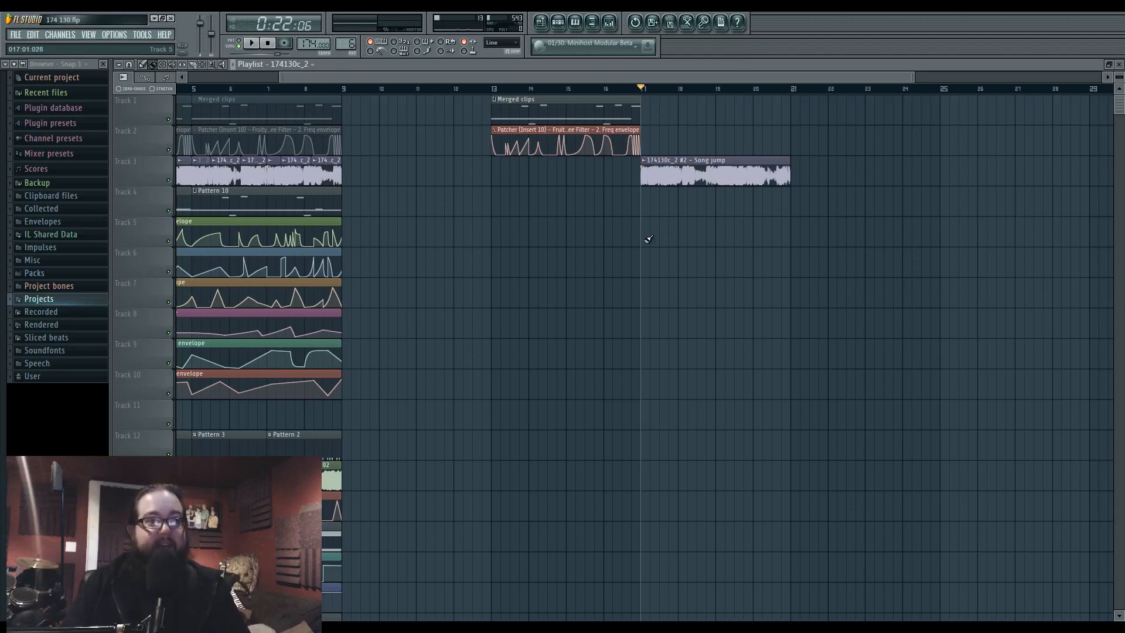
{"action": "left_click_drag", "start_coordinate": [613, 236], "coordinate": [783, 264]}
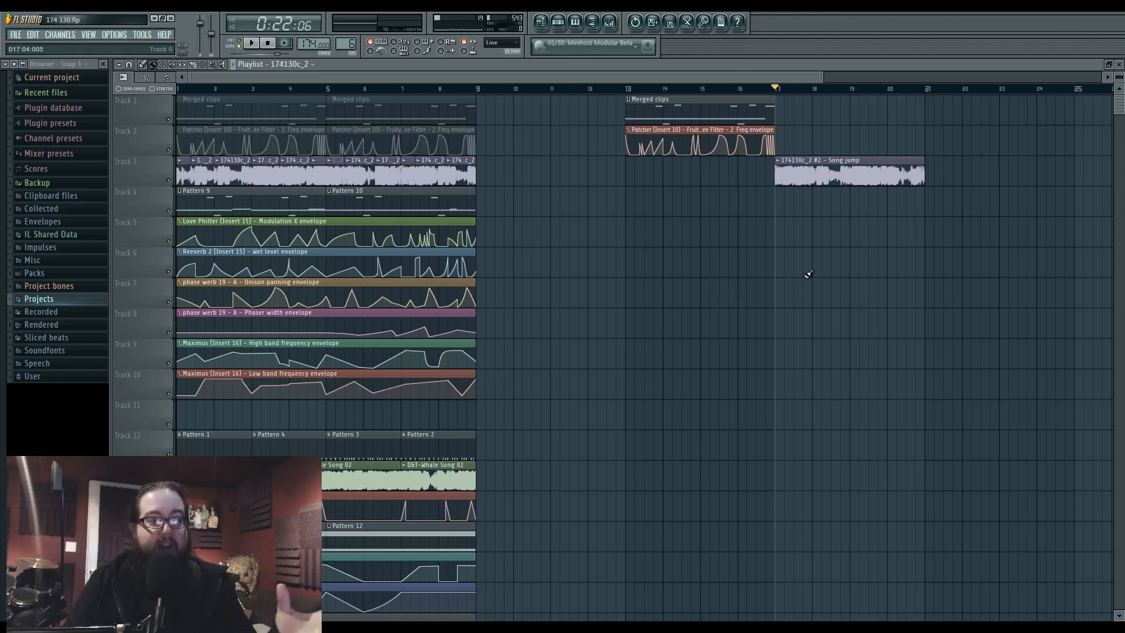
Open the last phase werb 19 channel from the step sequencer, reposition its Harmor window and audition a note.
{"action": "left_click", "coordinate": [564, 26]}
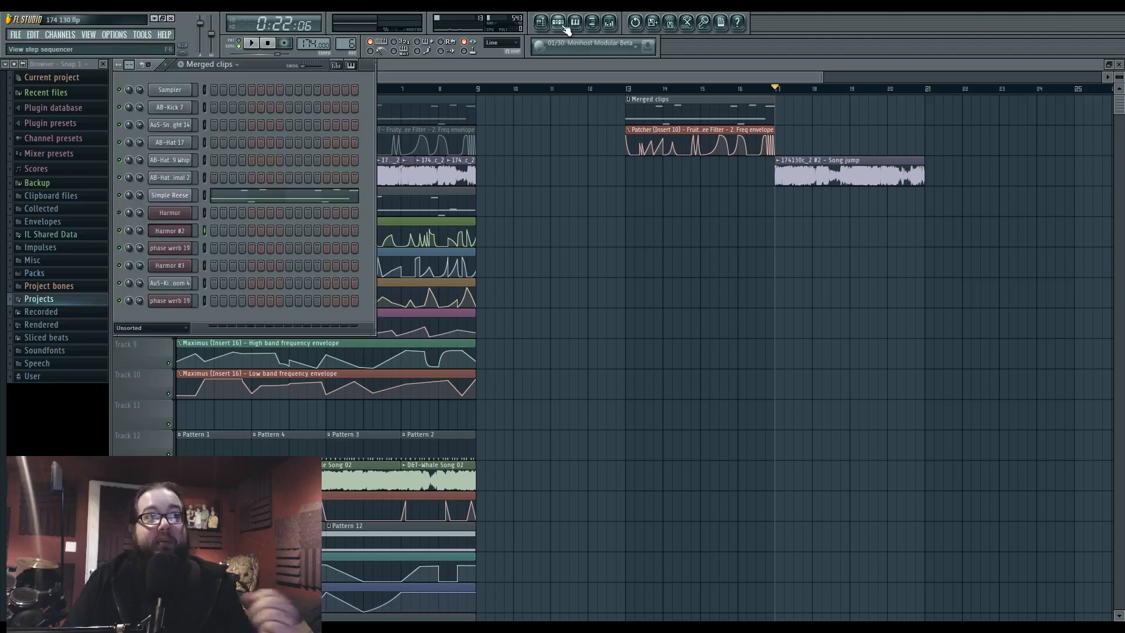
{"action": "left_click", "coordinate": [182, 300]}
{"action": "left_click_drag", "start_coordinate": [448, 175], "coordinate": [468, 146]}
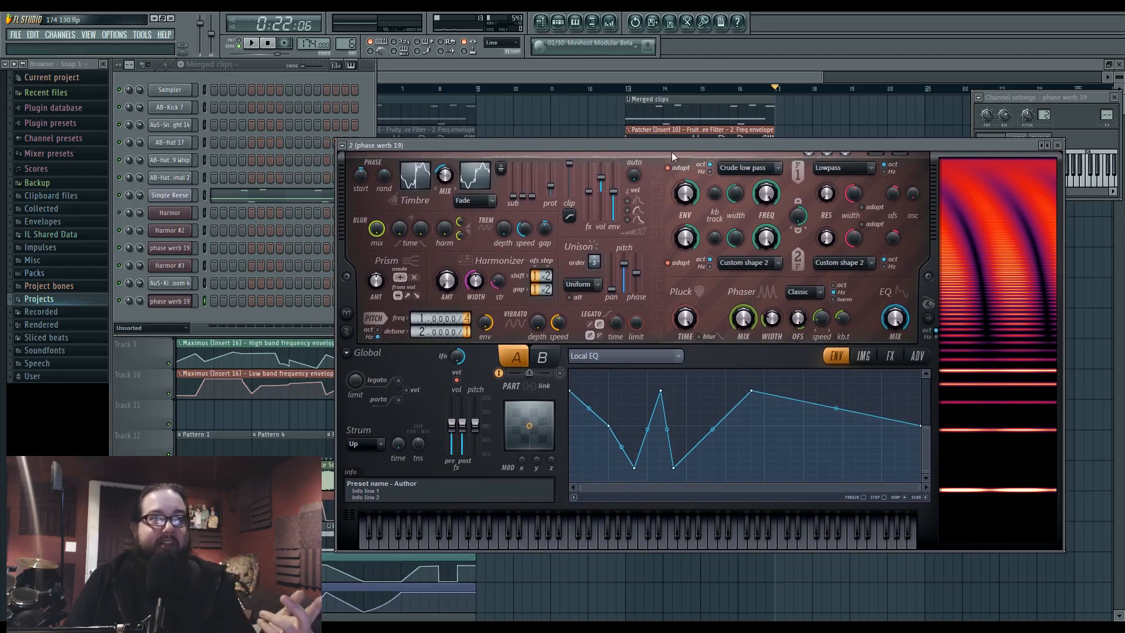
{"action": "key", "text": "c"}
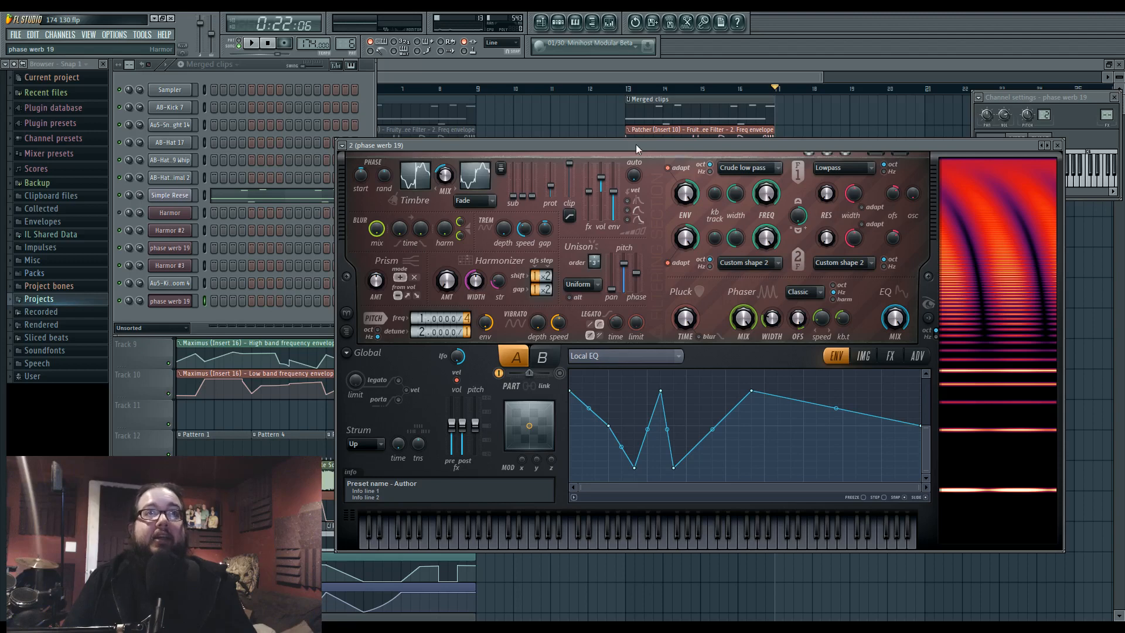
{"action": "mouse_move", "coordinate": [636, 145]}
{"action": "left_mouse_down"}
{"action": "mouse_move", "coordinate": [643, 160]}
{"action": "mouse_move", "coordinate": [641, 139]}
{"action": "left_mouse_up"}
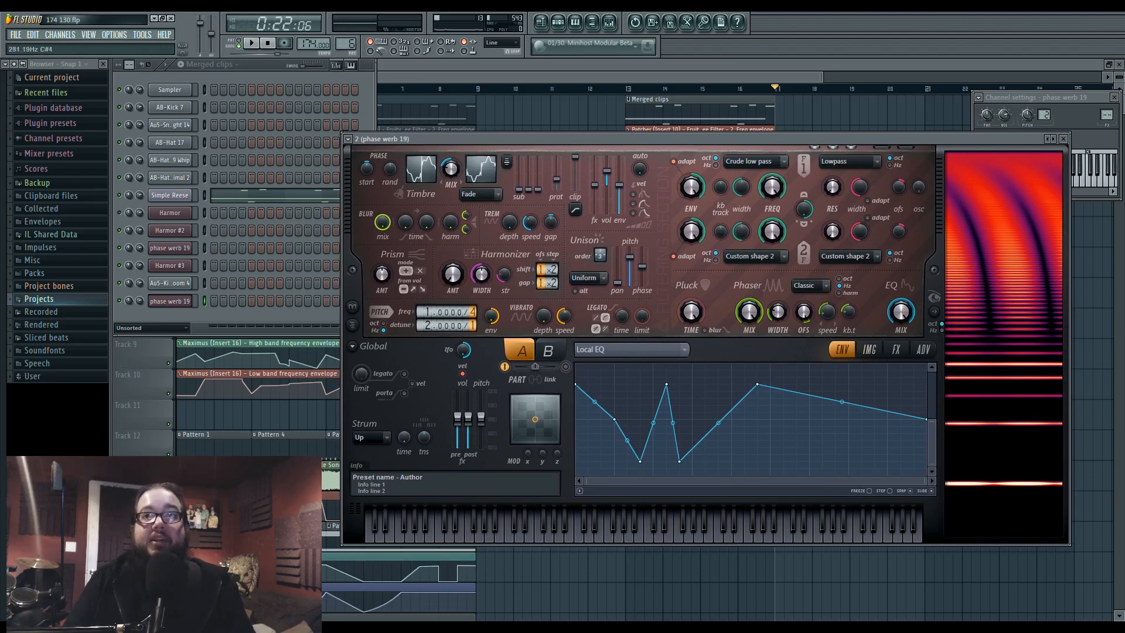
Examine the Phaser mask curve of part A and the effects settings of the phase werb 19 patch.
{"action": "left_click", "coordinate": [662, 348]}
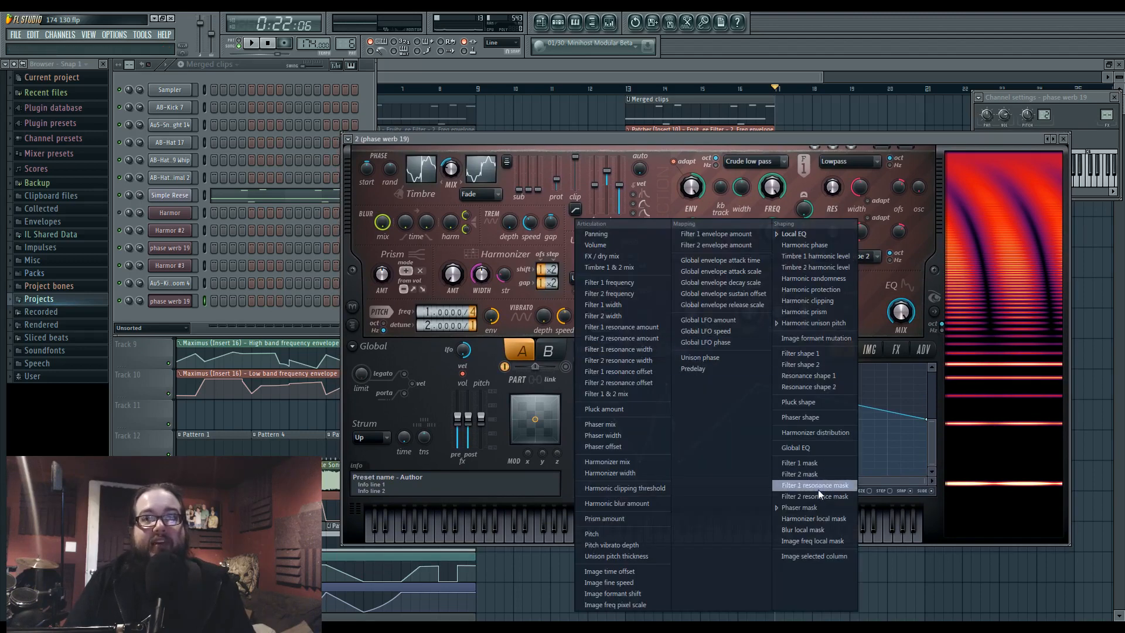
{"action": "left_click", "coordinate": [820, 506]}
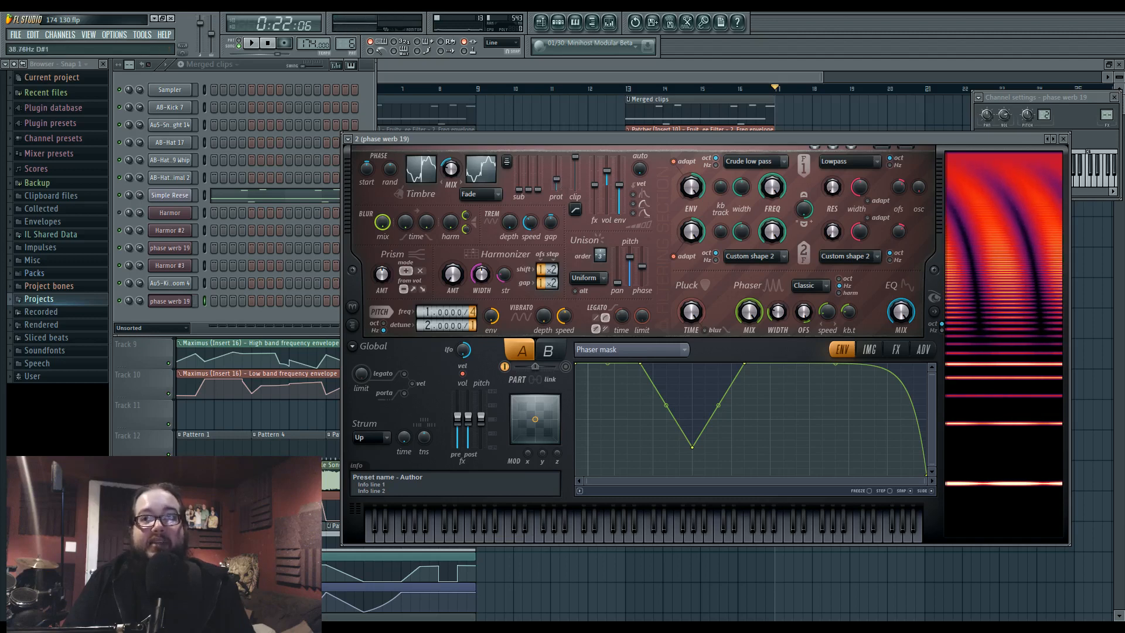
{"action": "left_click", "coordinate": [896, 350]}
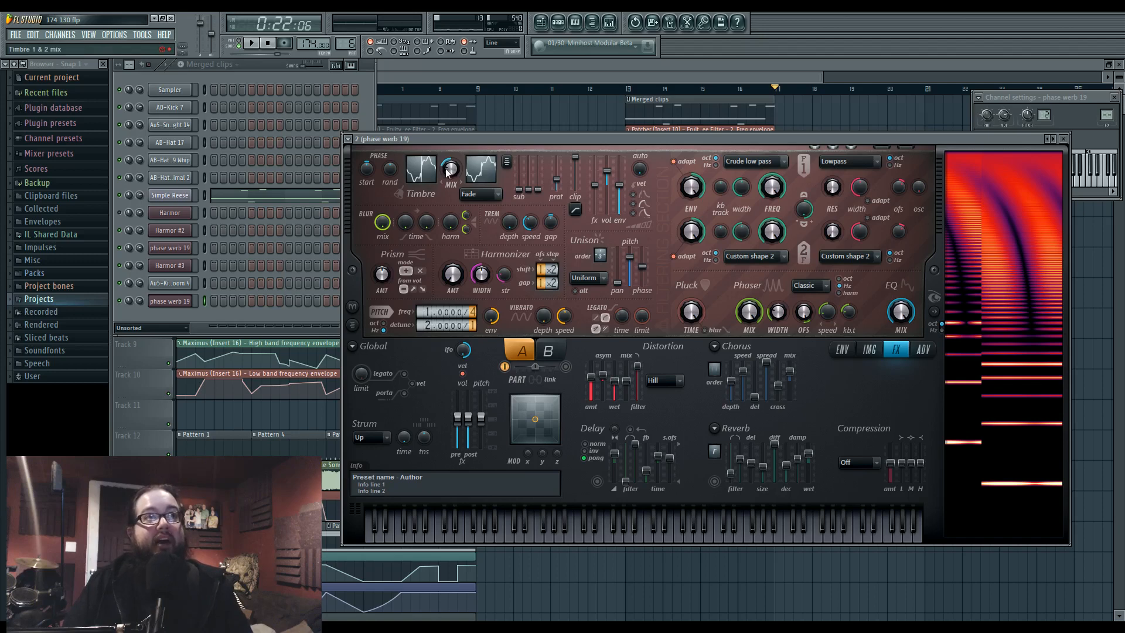
{"action": "left_click", "coordinate": [842, 349]}
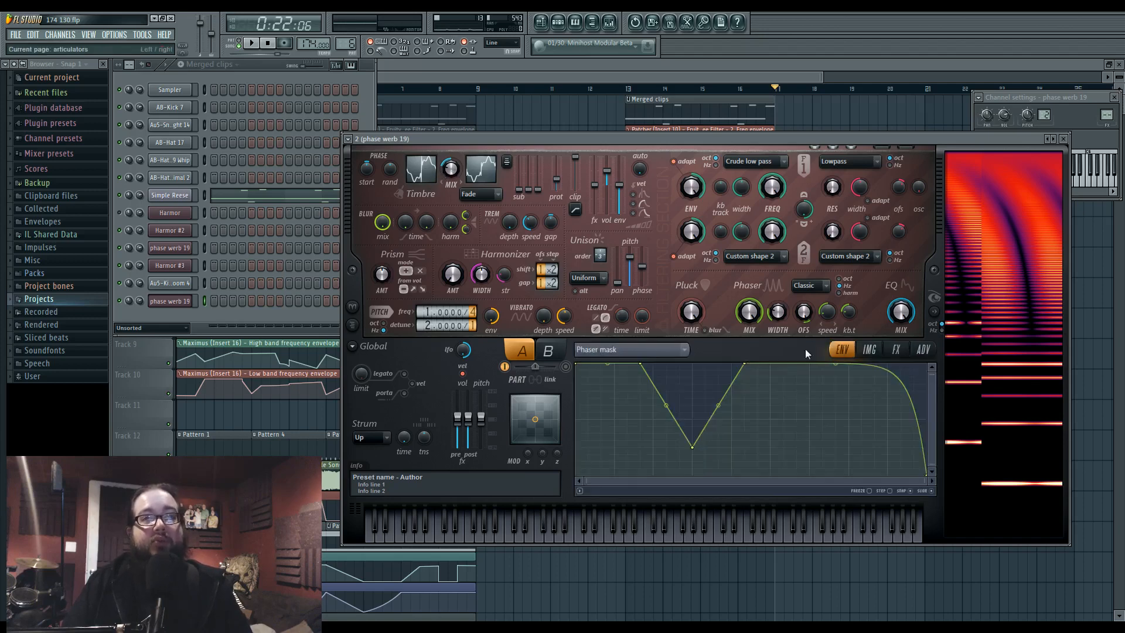
Slightly lower the middle peak of part A's Local EQ curve.
{"action": "left_click", "coordinate": [628, 351]}
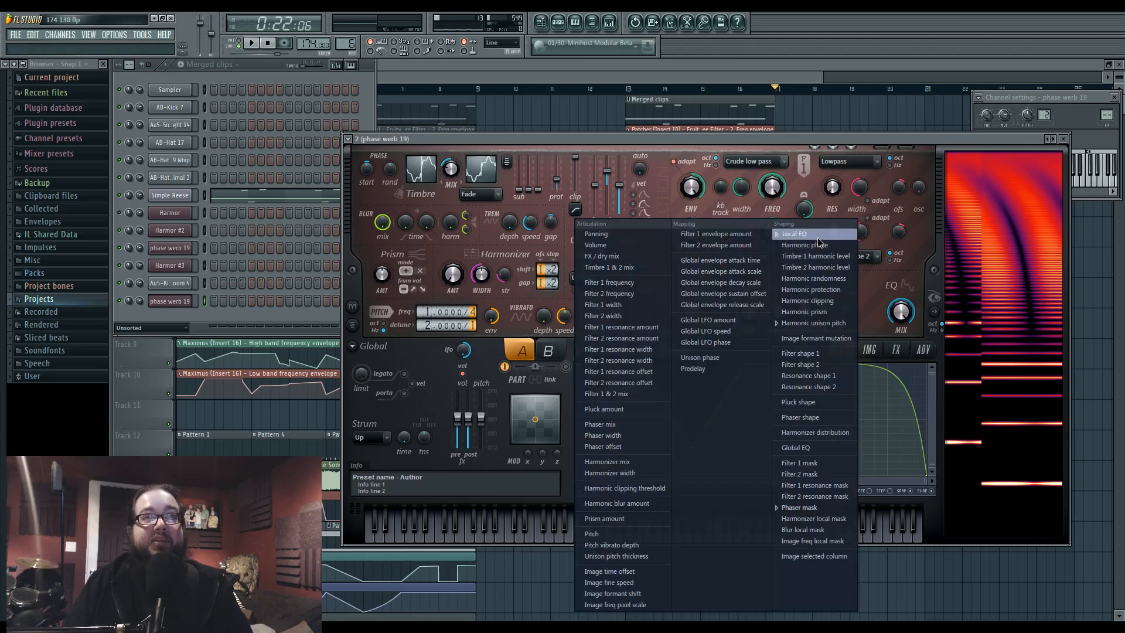
{"action": "left_click", "coordinate": [794, 233]}
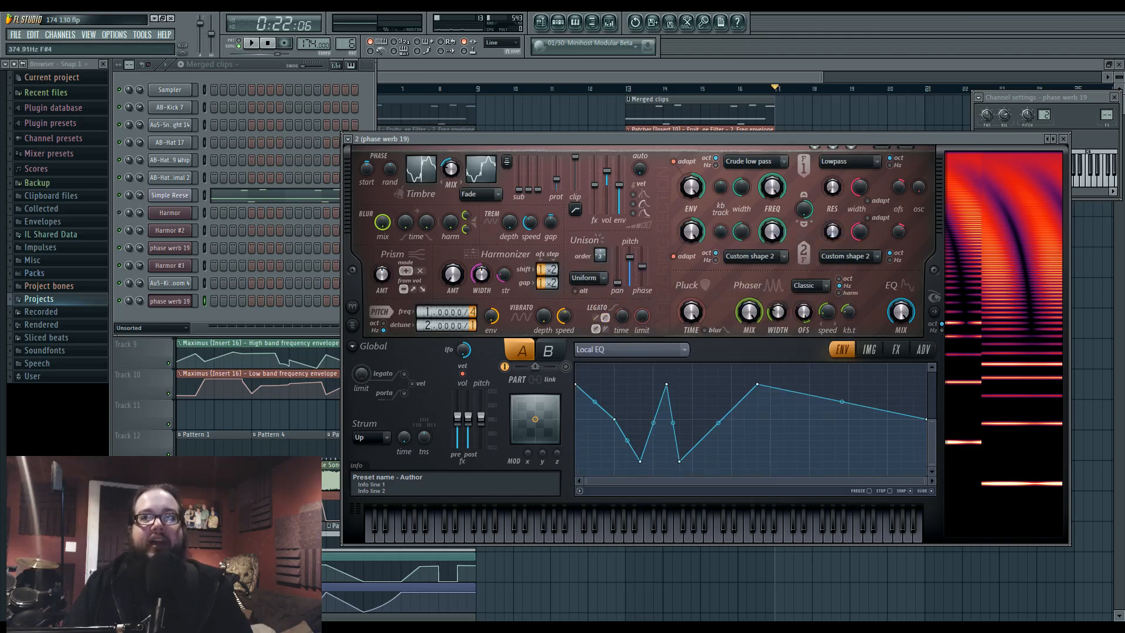
{"action": "mouse_move", "coordinate": [666, 384]}
{"action": "left_mouse_down"}
{"action": "mouse_move", "coordinate": [692, 384]}
{"action": "mouse_move", "coordinate": [666, 384]}
{"action": "left_mouse_up"}
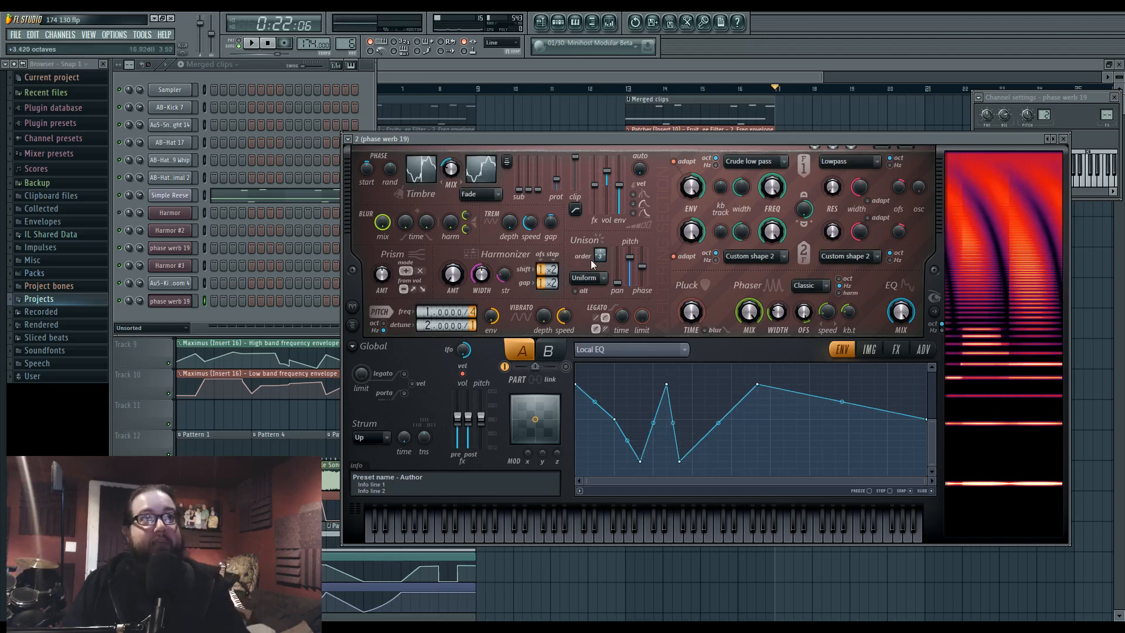
{"action": "mouse_move", "coordinate": [667, 385]}
{"action": "left_mouse_down"}
{"action": "mouse_move", "coordinate": [708, 383]}
{"action": "mouse_move", "coordinate": [623, 388]}
{"action": "mouse_move", "coordinate": [666, 391]}
{"action": "left_mouse_up"}
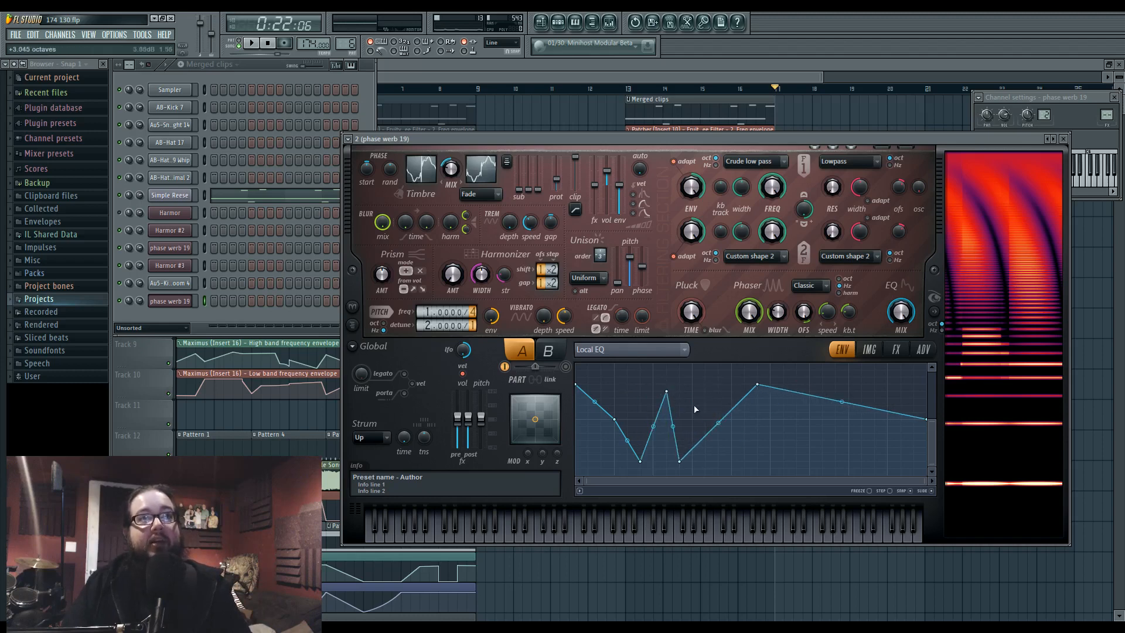
Show the Timbre 1 & 2 mix envelope of part A.
{"action": "left_click", "coordinate": [682, 350]}
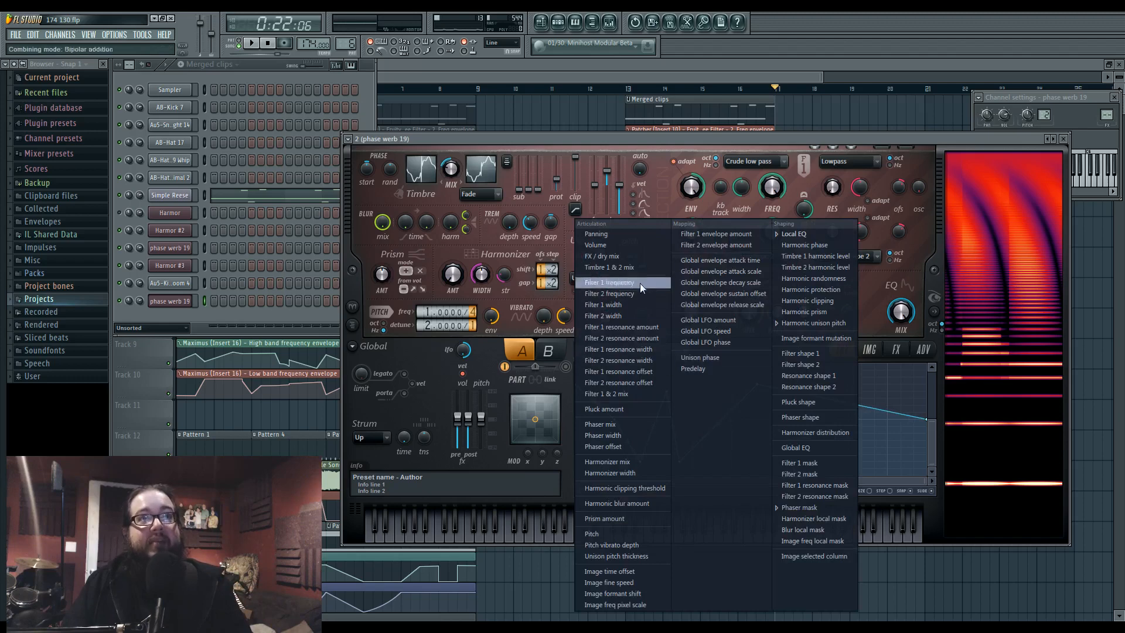
{"action": "left_click", "coordinate": [644, 266]}
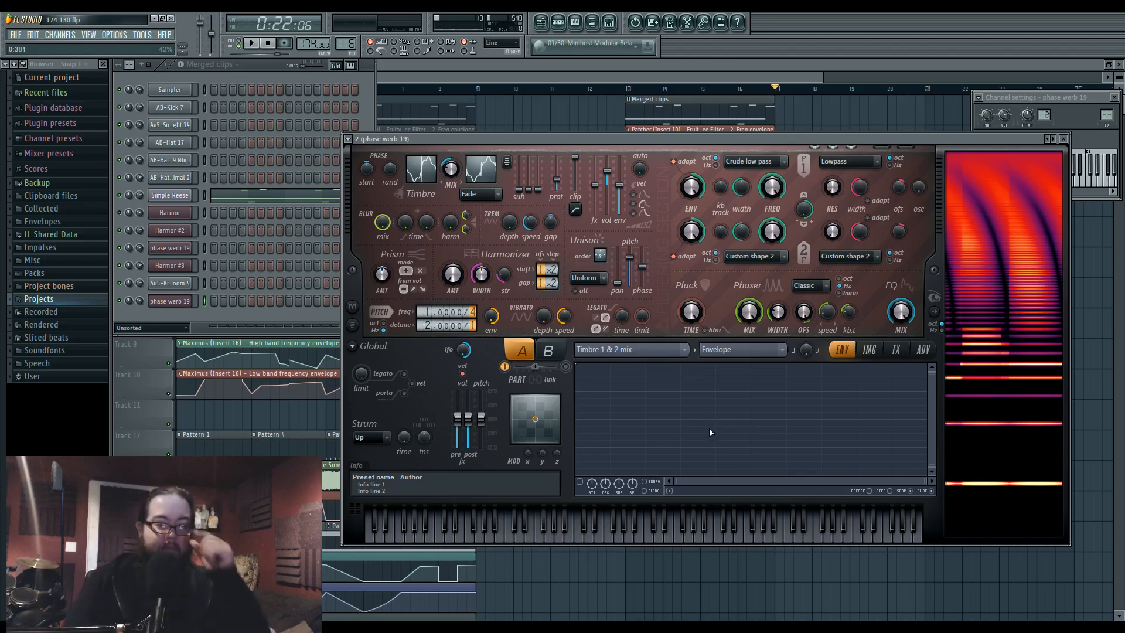
Show the Timbre 1 and Timbre 2 harmonic level curves of part A and shift the Harmor window slightly.
{"action": "right_click", "coordinate": [425, 169]}
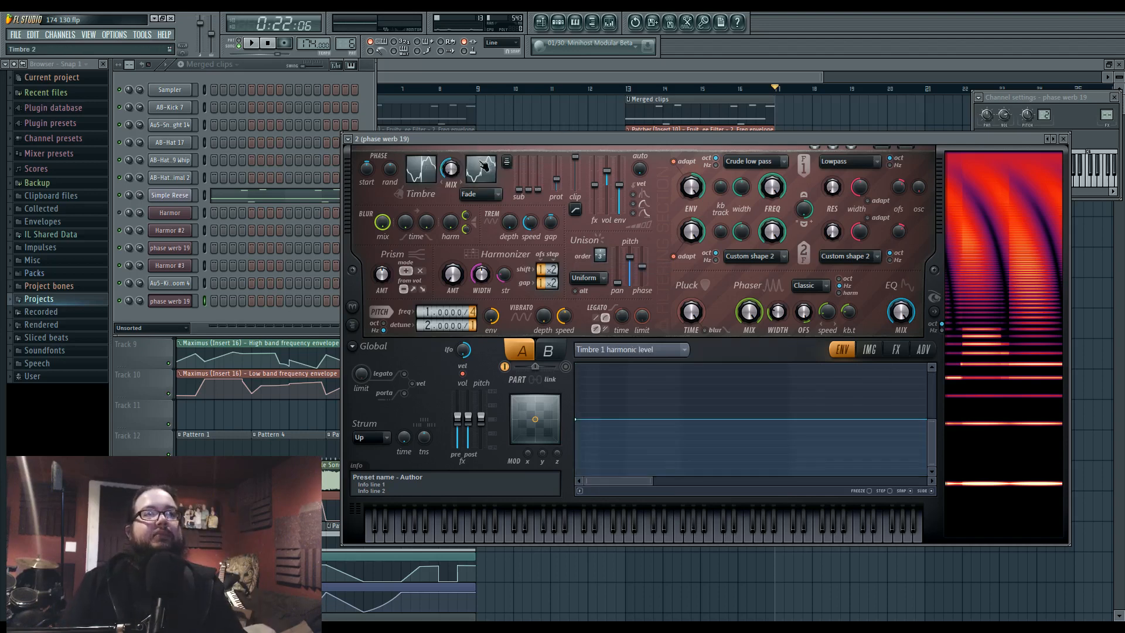
{"action": "right_click", "coordinate": [481, 166]}
{"action": "left_click", "coordinate": [494, 141]}
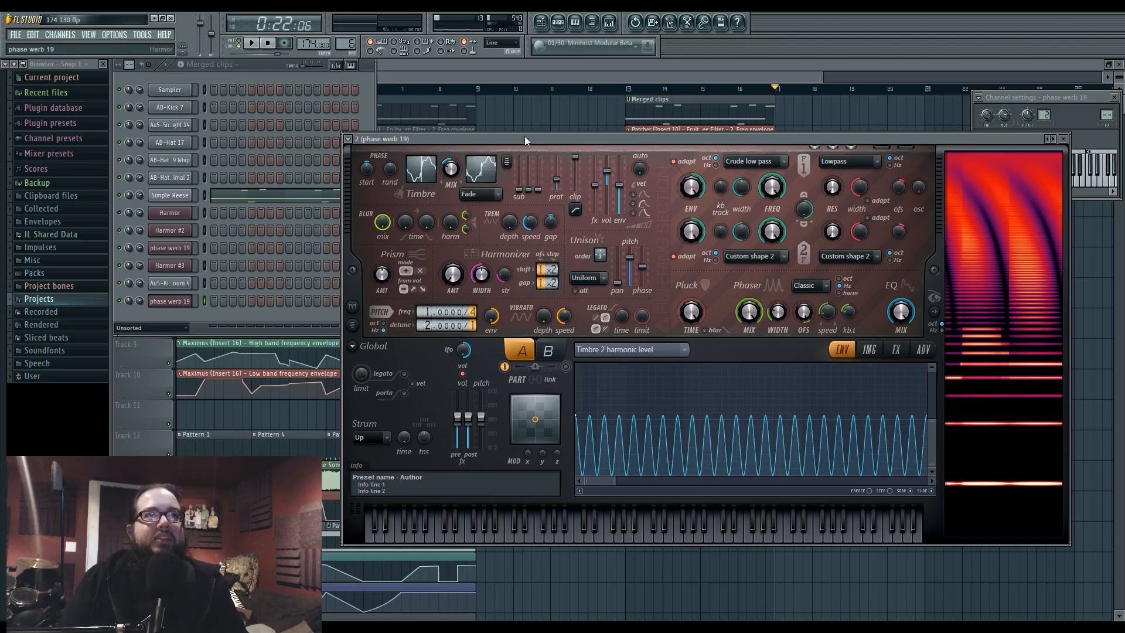
{"action": "left_click_drag", "start_coordinate": [525, 136], "coordinate": [540, 160]}
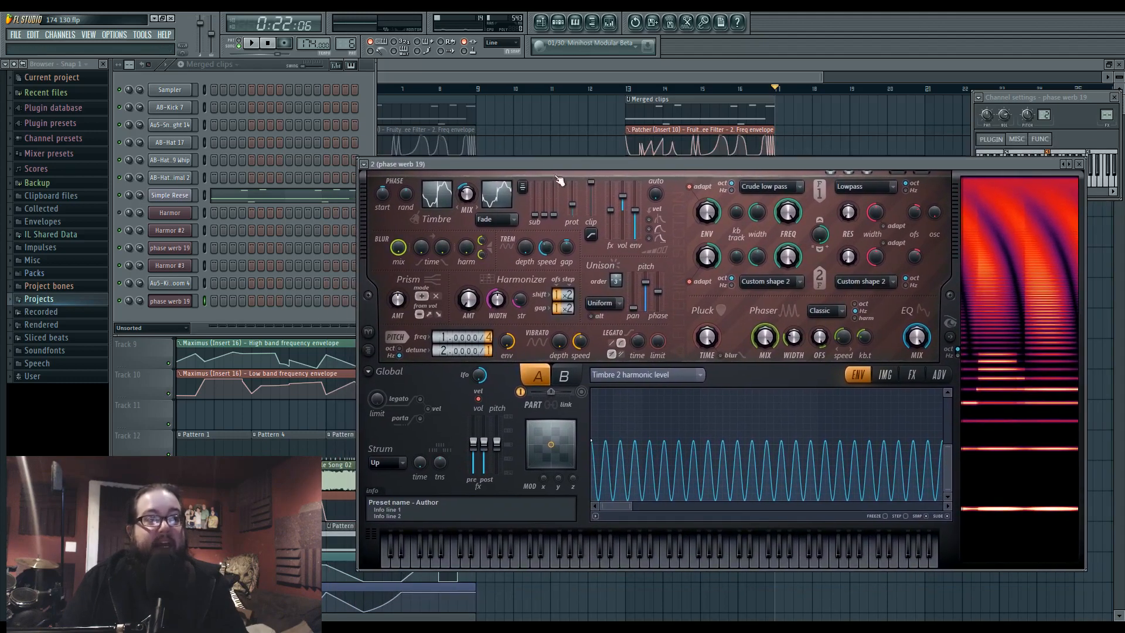
Bring the playlist forward and play the song from bar 1 with the mixer displayed.
{"action": "left_click", "coordinate": [551, 113]}
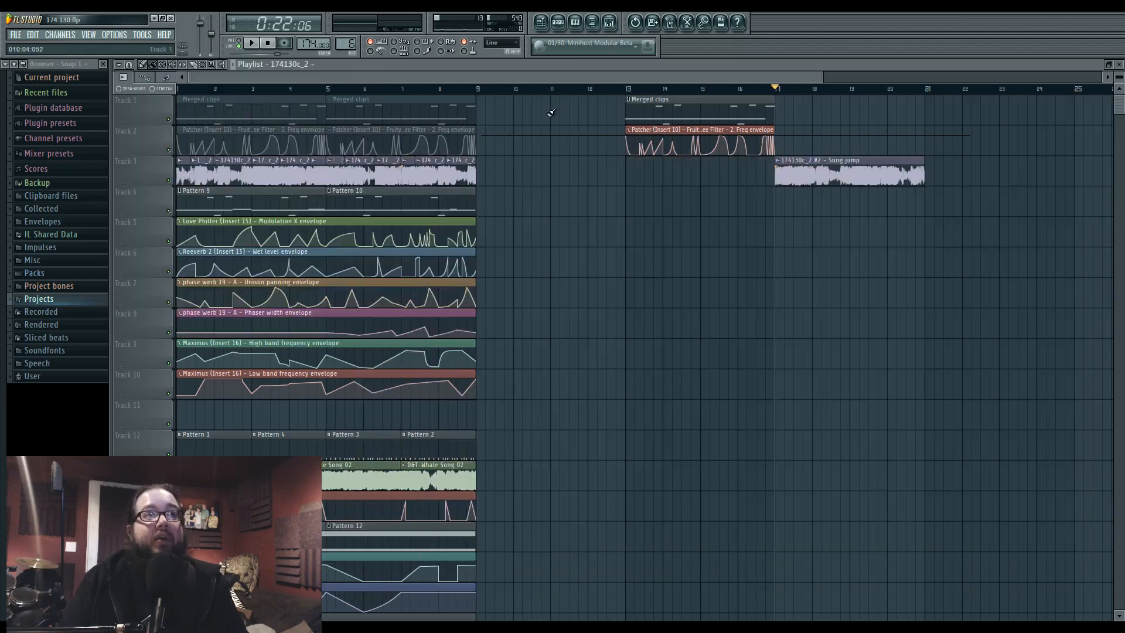
{"action": "left_click", "coordinate": [609, 22]}
{"action": "key", "text": "space"}
{"action": "key", "text": "space"}
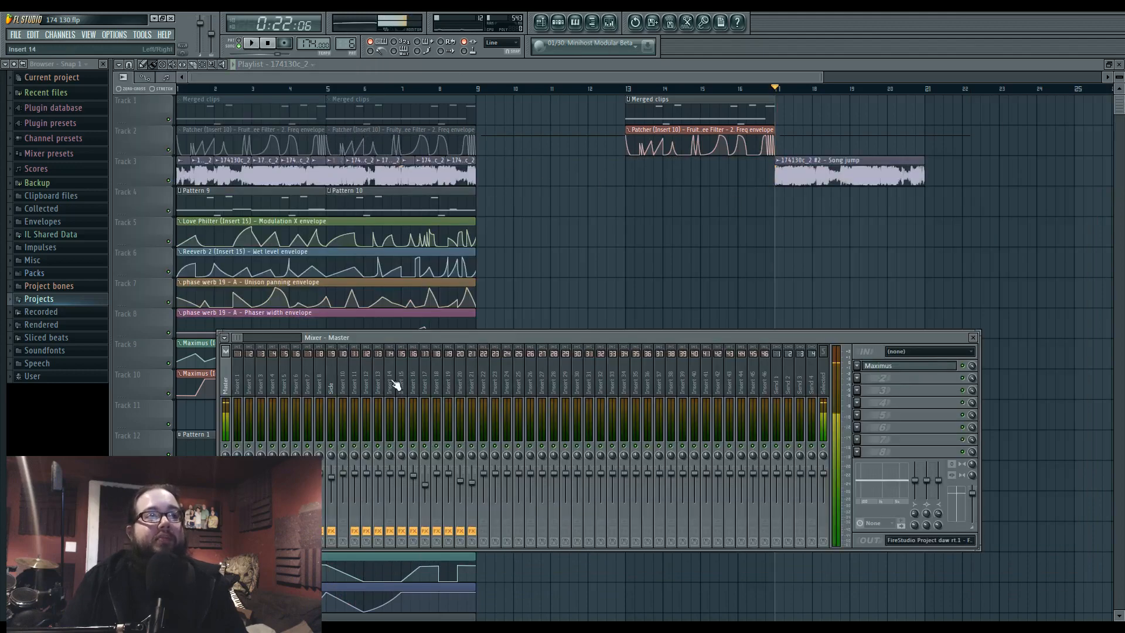
{"action": "left_click", "coordinate": [178, 88]}
{"action": "key", "text": "space"}
{"action": "left_click", "coordinate": [610, 22]}
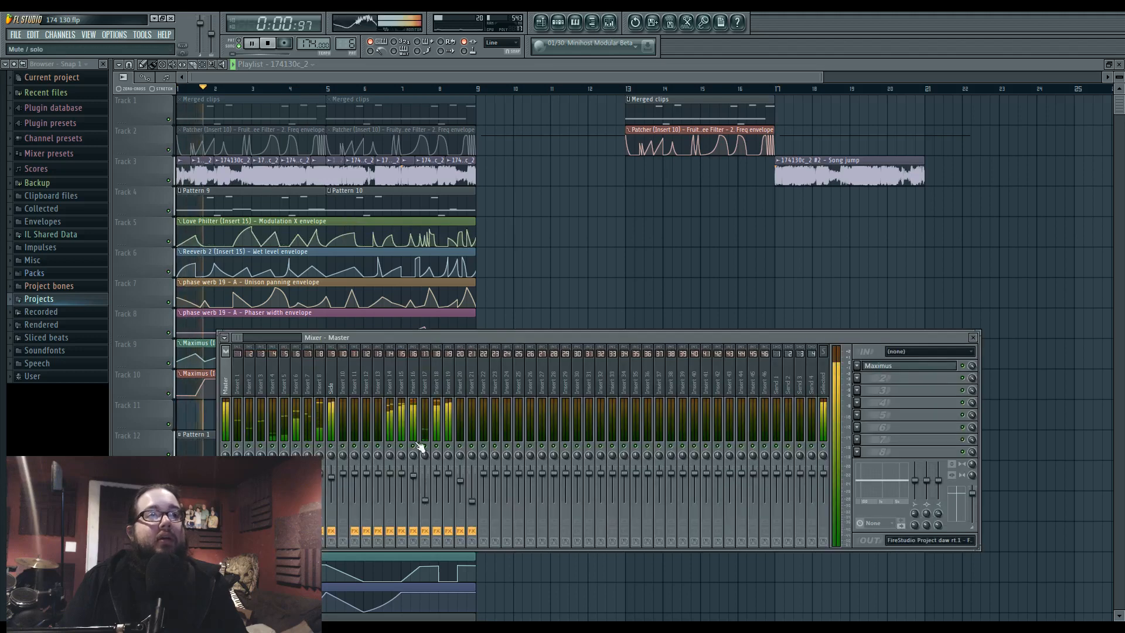
Open the Vocodex on mixer Insert 16, stop playback and reposition the plugin window.
{"action": "left_click", "coordinate": [413, 404]}
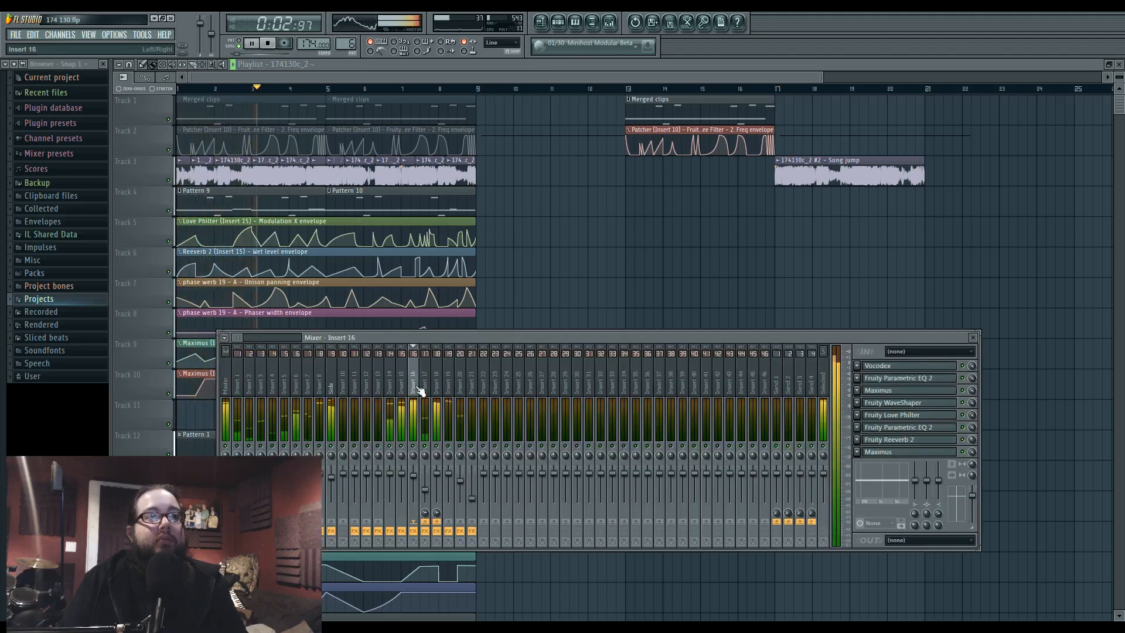
{"action": "left_click", "coordinate": [888, 365]}
{"action": "key", "text": "space"}
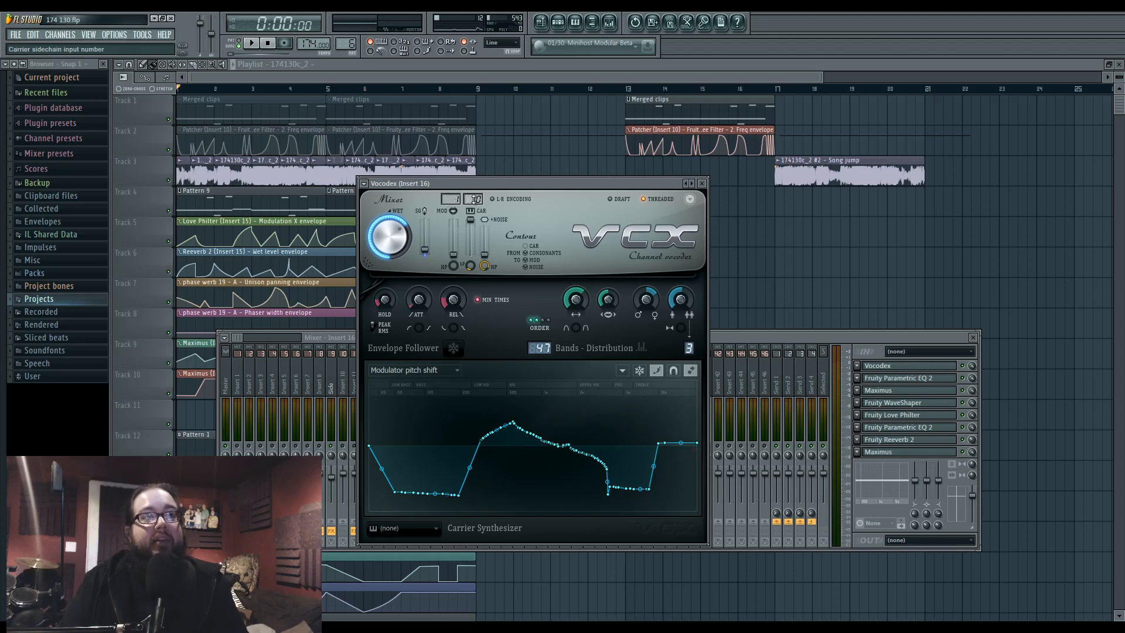
{"action": "left_click_drag", "start_coordinate": [560, 183], "coordinate": [715, 152]}
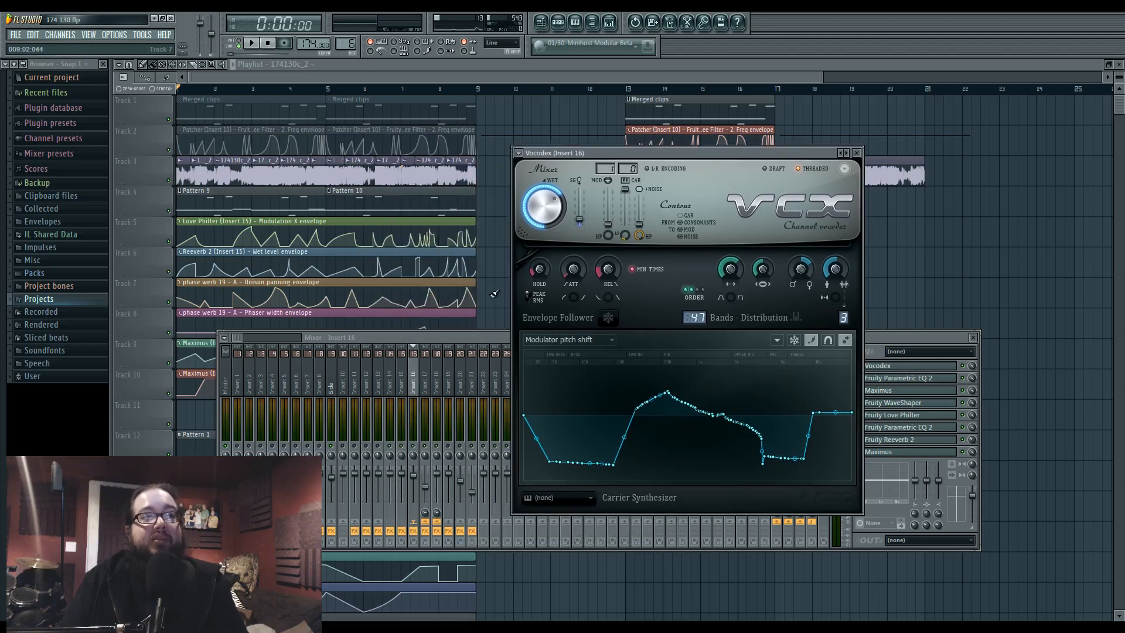
Open Insert 14's Fruity Parametric EQ 2 and slightly raise the frequency of its band 1 high pass.
{"action": "left_click", "coordinate": [391, 386]}
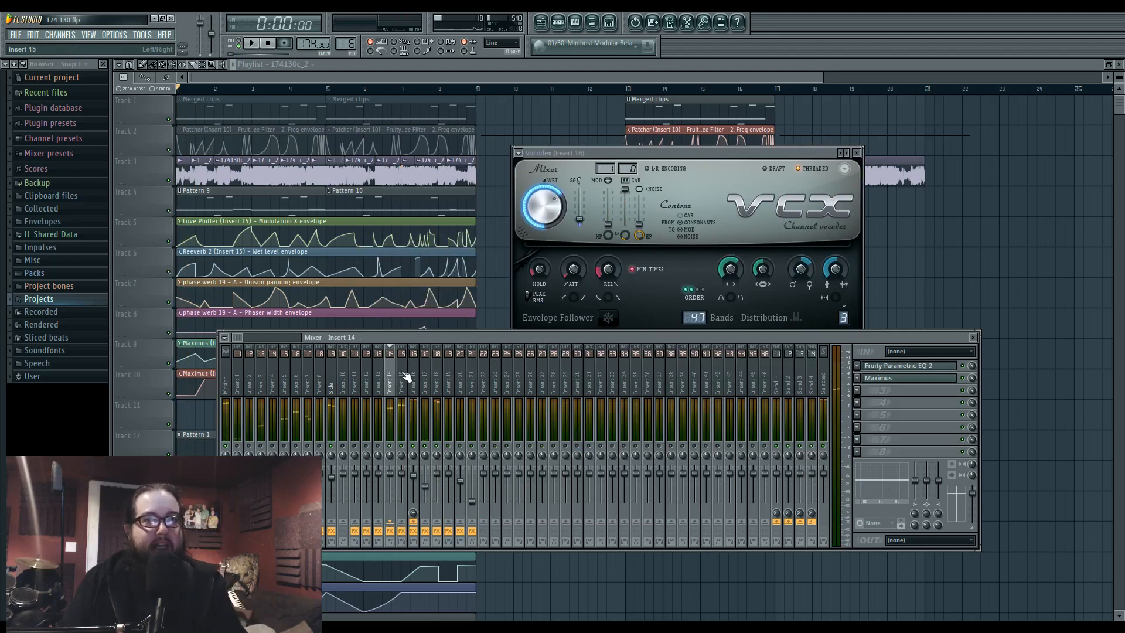
{"action": "left_click", "coordinate": [894, 368]}
{"action": "key", "text": "space"}
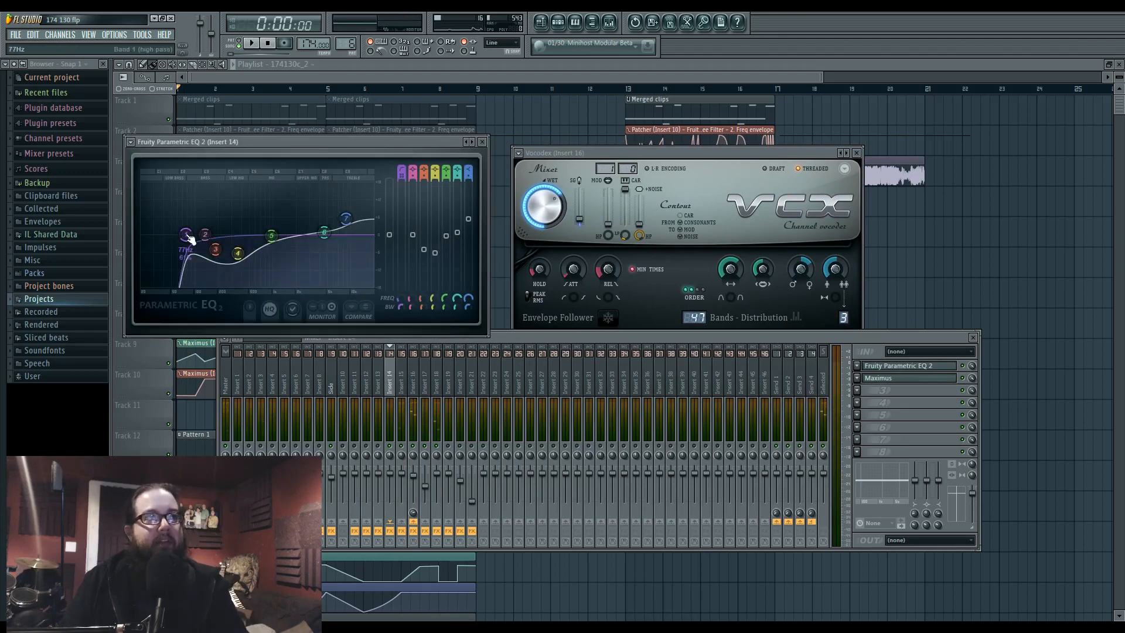
{"action": "mouse_move", "coordinate": [183, 234]}
{"action": "left_mouse_down"}
{"action": "mouse_move", "coordinate": [246, 234]}
{"action": "mouse_move", "coordinate": [170, 235]}
{"action": "mouse_move", "coordinate": [195, 234]}
{"action": "left_mouse_up"}
{"action": "key", "text": "space"}
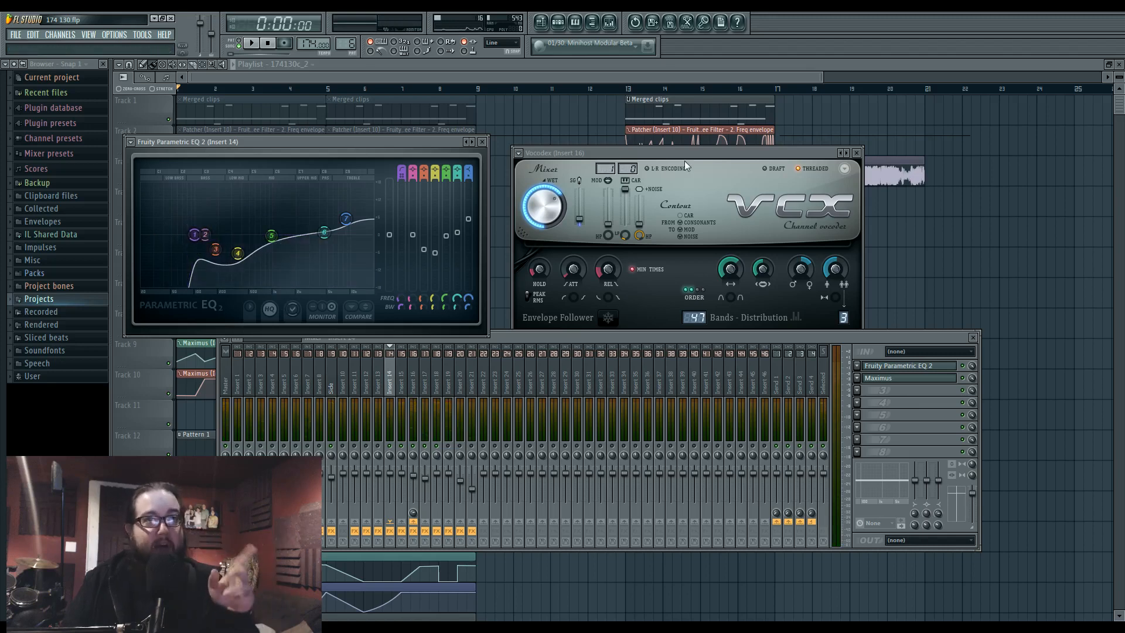
Bring Insert 16's Vocodex forward, reposition it beside the EQ window, and return to the playlist.
{"action": "left_click_drag", "start_coordinate": [684, 155], "coordinate": [686, 156]}
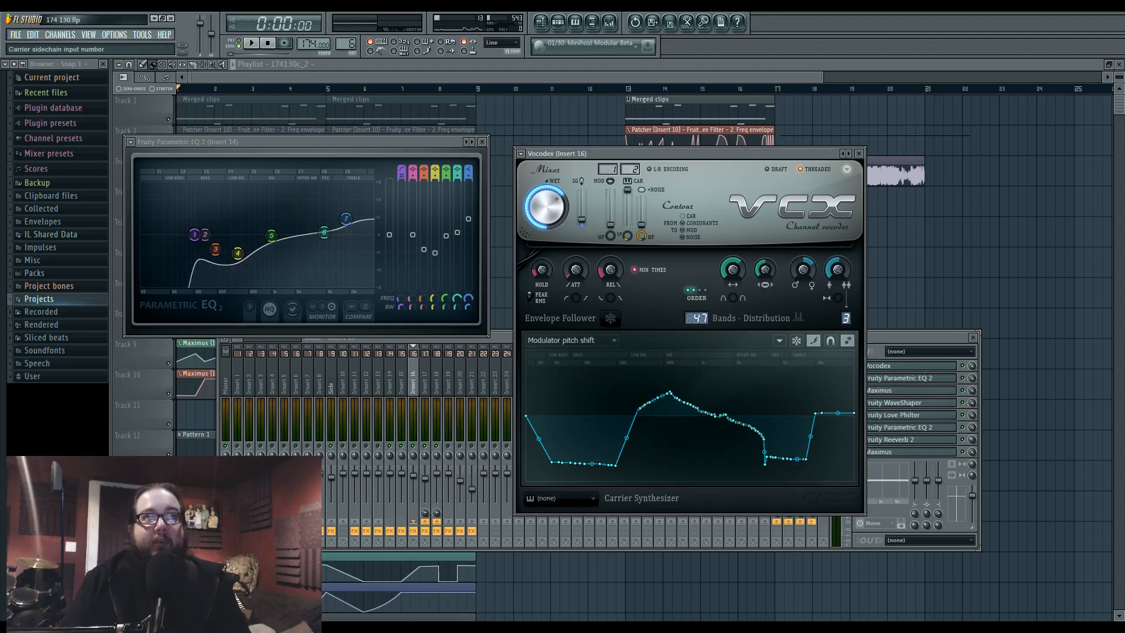
{"action": "left_click_drag", "start_coordinate": [682, 154], "coordinate": [709, 166]}
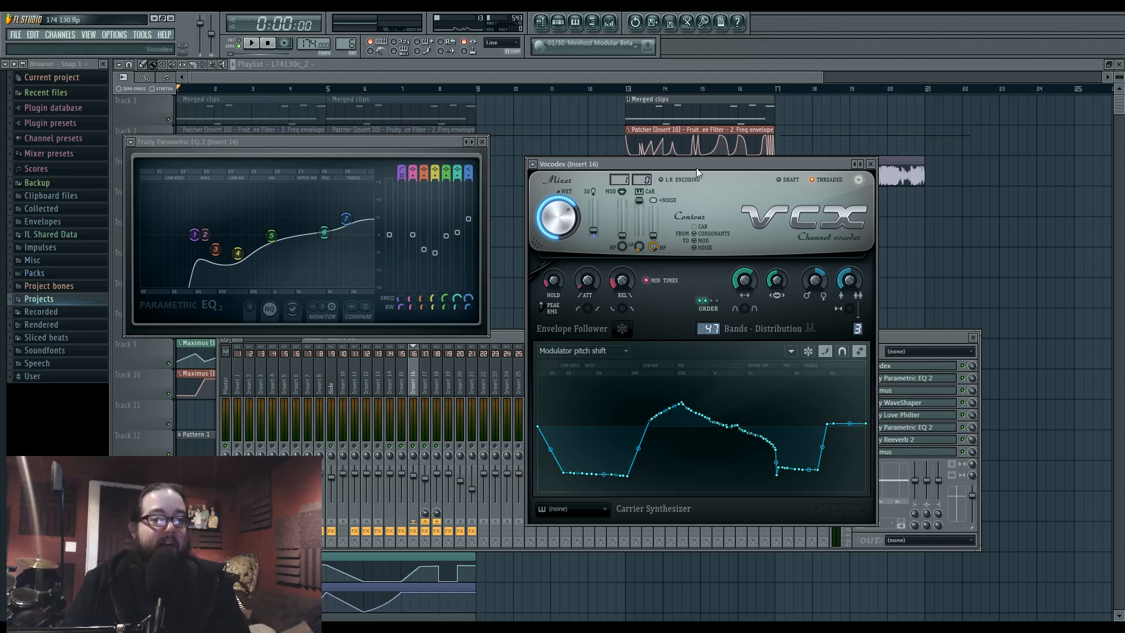
{"action": "key", "text": "F12"}
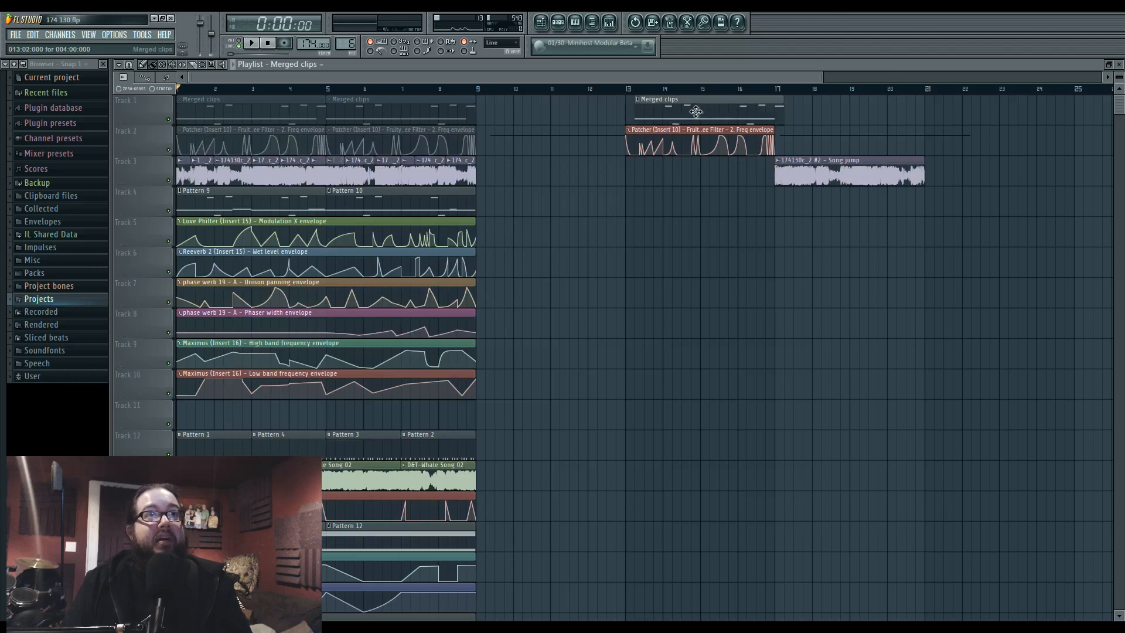
Examine the Pattern 9 clip and the chopped 174130c_2 audio clips on track 3 of the playlist.
{"action": "mouse_move", "coordinate": [246, 199]}
{"action": "left_mouse_down"}
{"action": "mouse_move", "coordinate": [256, 199]}
{"action": "mouse_move", "coordinate": [246, 200]}
{"action": "left_mouse_up"}
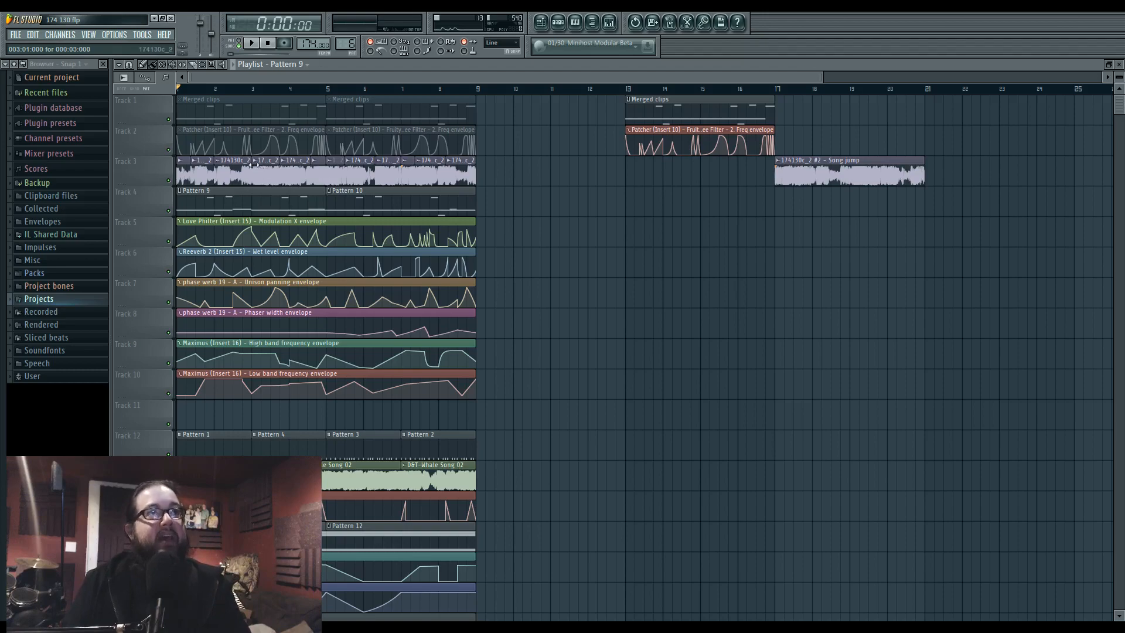
{"action": "scroll", "coordinate": [253, 165], "scroll_direction": "up", "scroll_amount": 4}
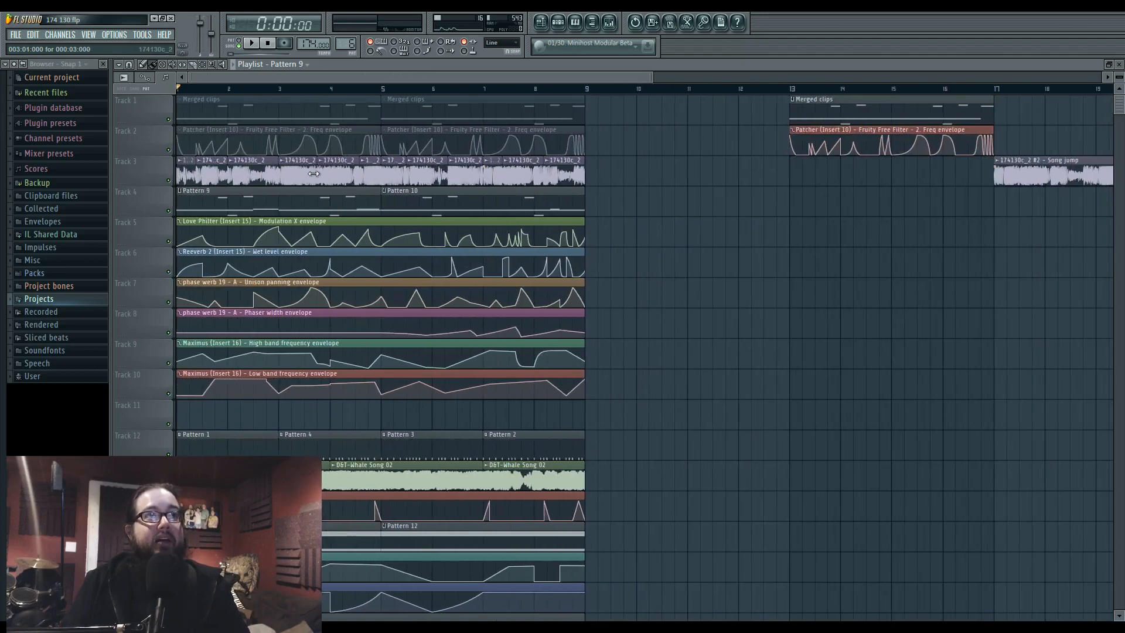
{"action": "scroll", "coordinate": [204, 174], "scroll_direction": "up", "scroll_amount": 2}
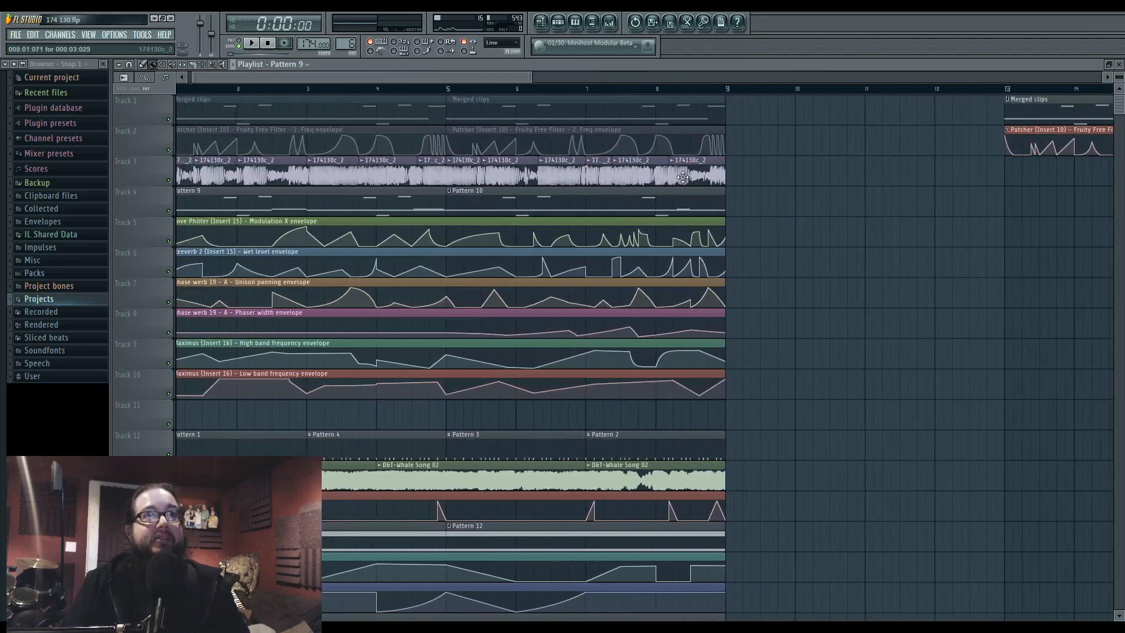
{"action": "scroll", "coordinate": [799, 213], "scroll_direction": "down", "scroll_amount": 3}
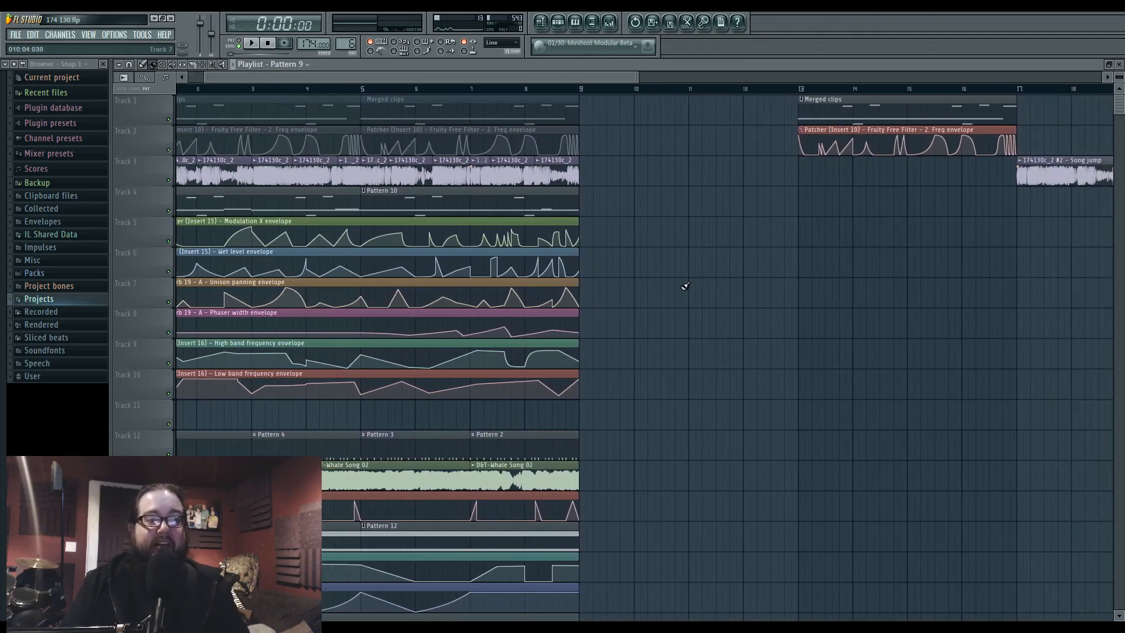
Display the mixer and review the effects chain of Insert 17.
{"action": "left_click", "coordinate": [609, 22]}
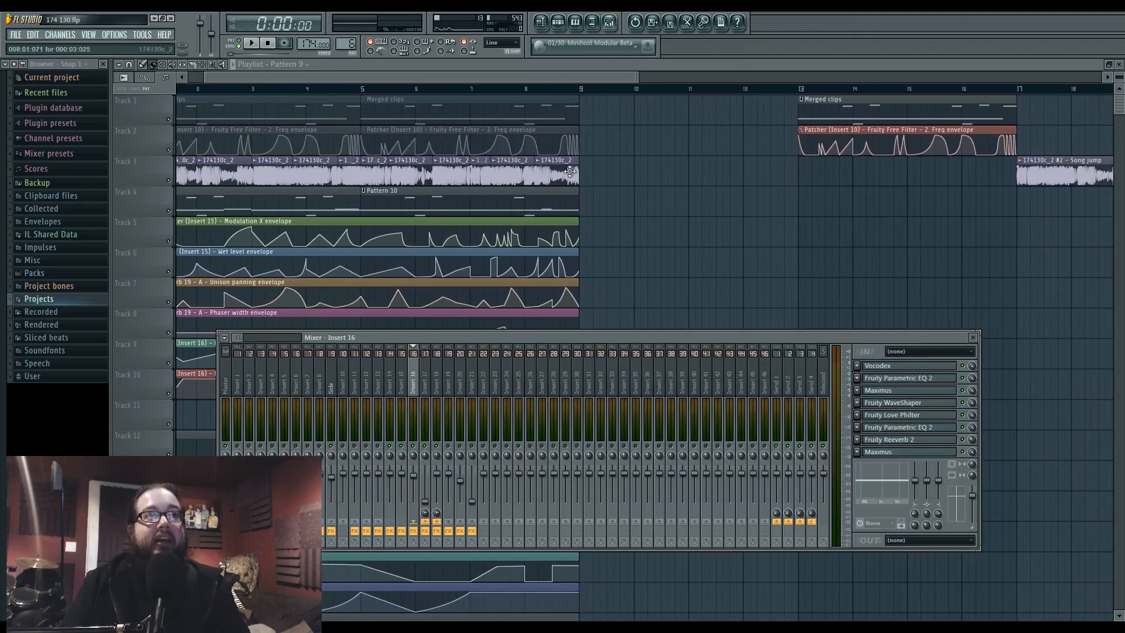
{"action": "left_click", "coordinate": [427, 386]}
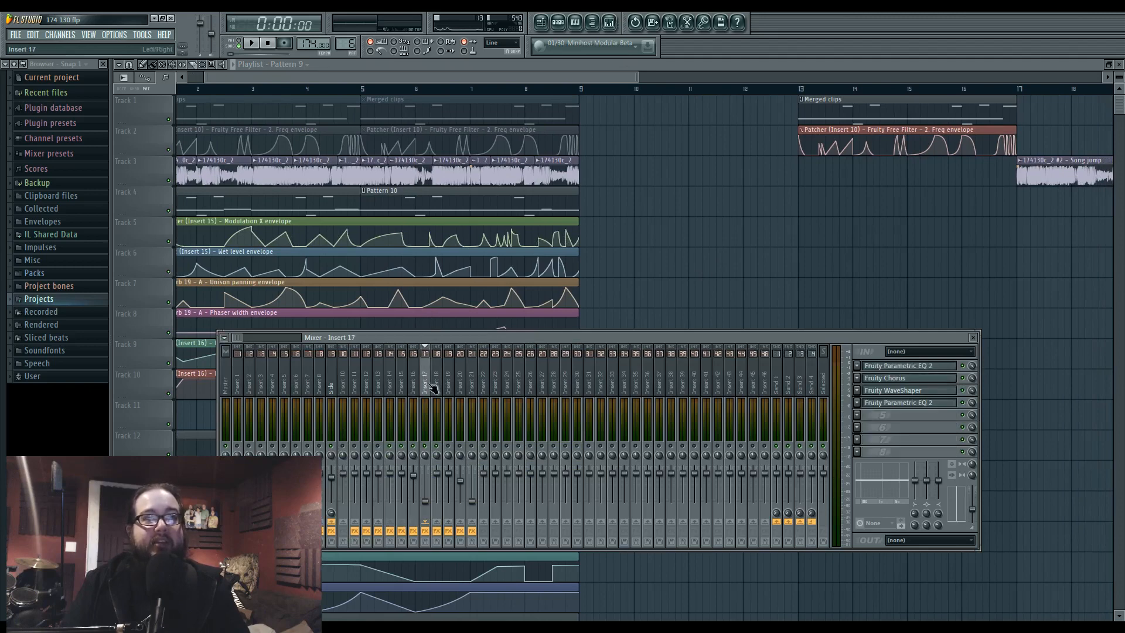
{"action": "mouse_move", "coordinate": [418, 385]}
{"action": "left_mouse_down"}
{"action": "mouse_move", "coordinate": [453, 385]}
{"action": "mouse_move", "coordinate": [418, 385]}
{"action": "mouse_move", "coordinate": [436, 383]}
{"action": "left_mouse_up"}
{"action": "left_click", "coordinate": [426, 387]}
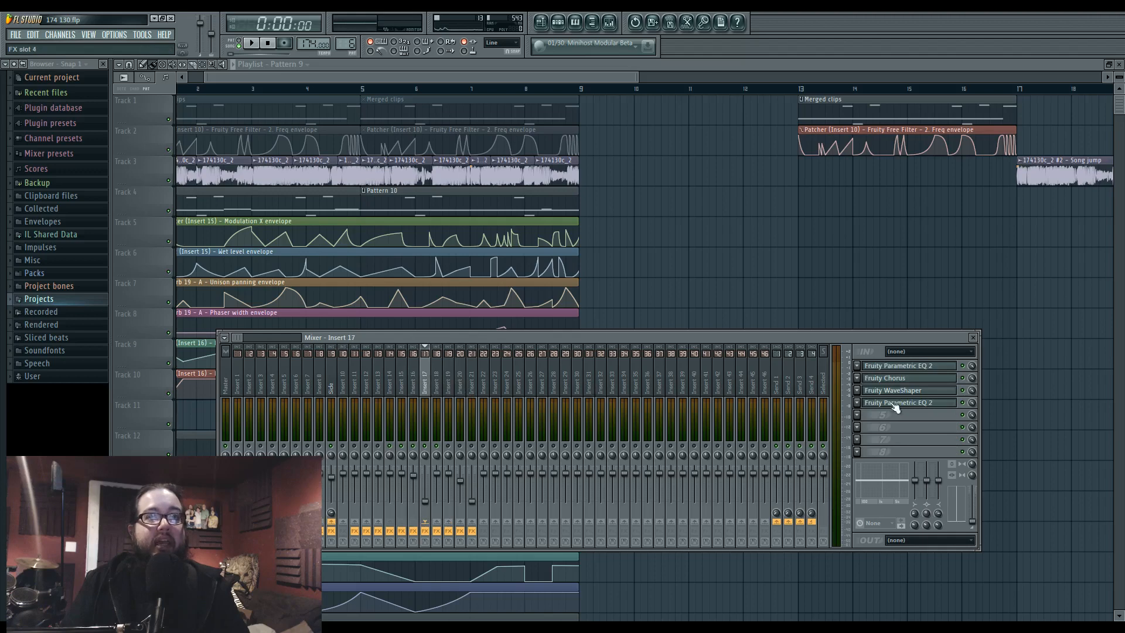
Open Insert 16's Vocodex and show its Band gain multiplier curve.
{"action": "left_click", "coordinate": [415, 387]}
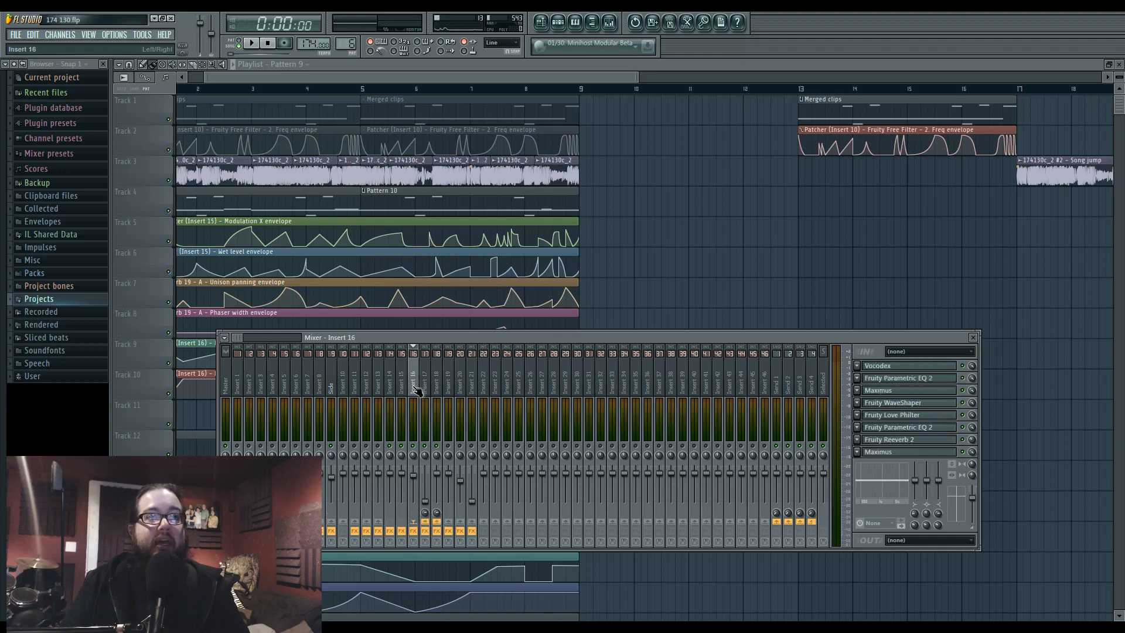
{"action": "left_click", "coordinate": [889, 366]}
{"action": "left_click", "coordinate": [581, 350]}
{"action": "left_click", "coordinate": [580, 373]}
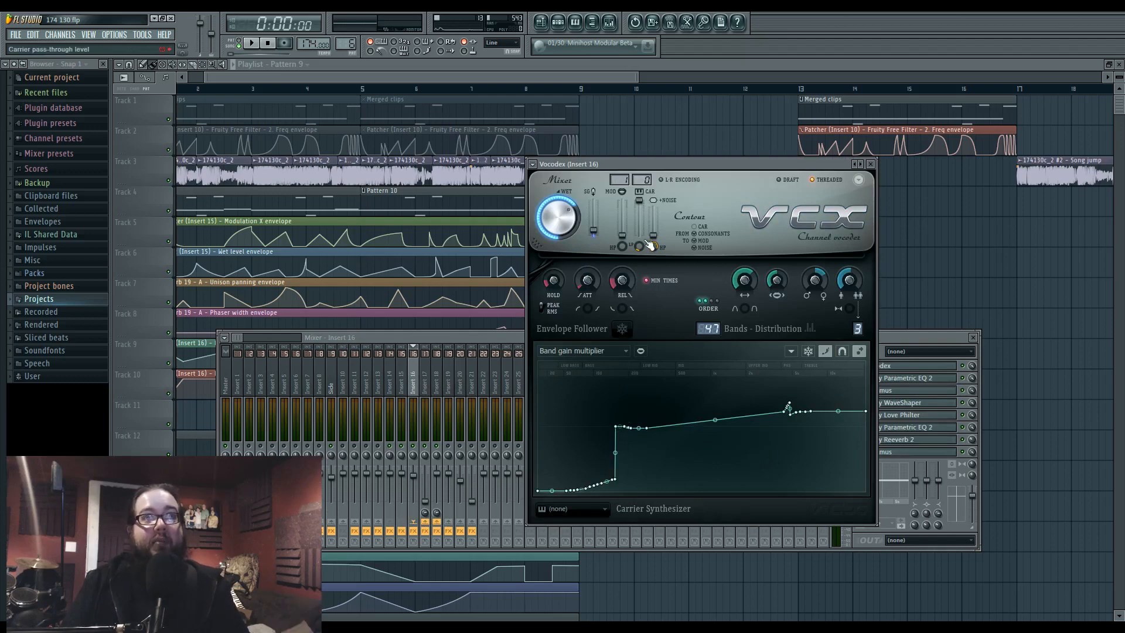
Reopen Insert 14's Fruity Parametric EQ 2 and move its band 1 high pass up to band 2's frequency.
{"action": "left_click", "coordinate": [505, 340]}
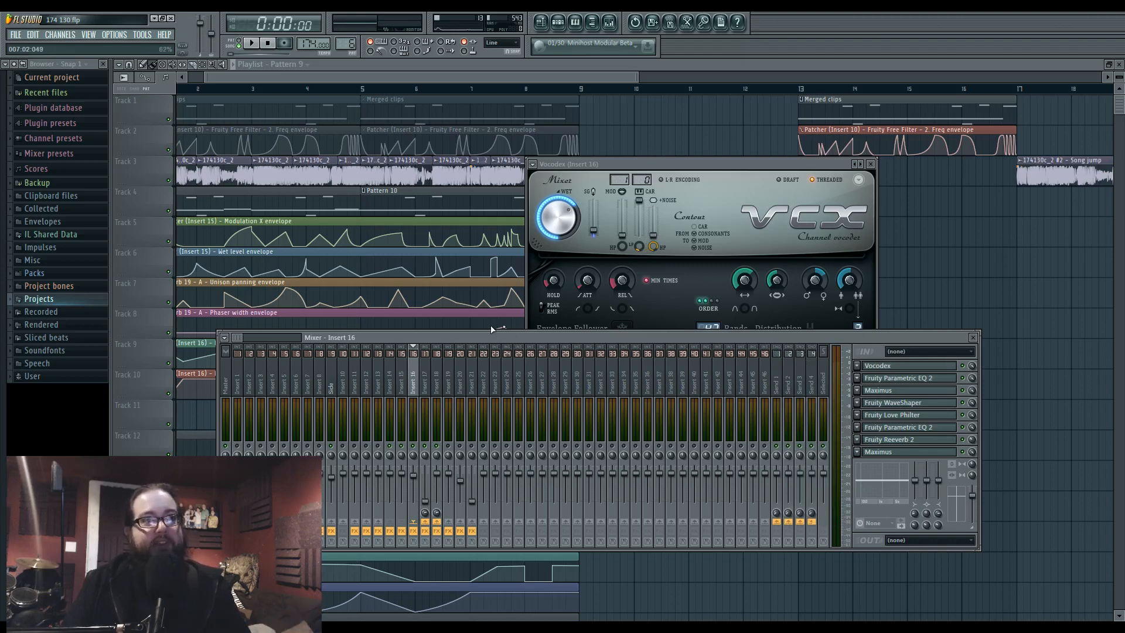
{"action": "left_click", "coordinate": [402, 386]}
{"action": "left_click", "coordinate": [389, 386]}
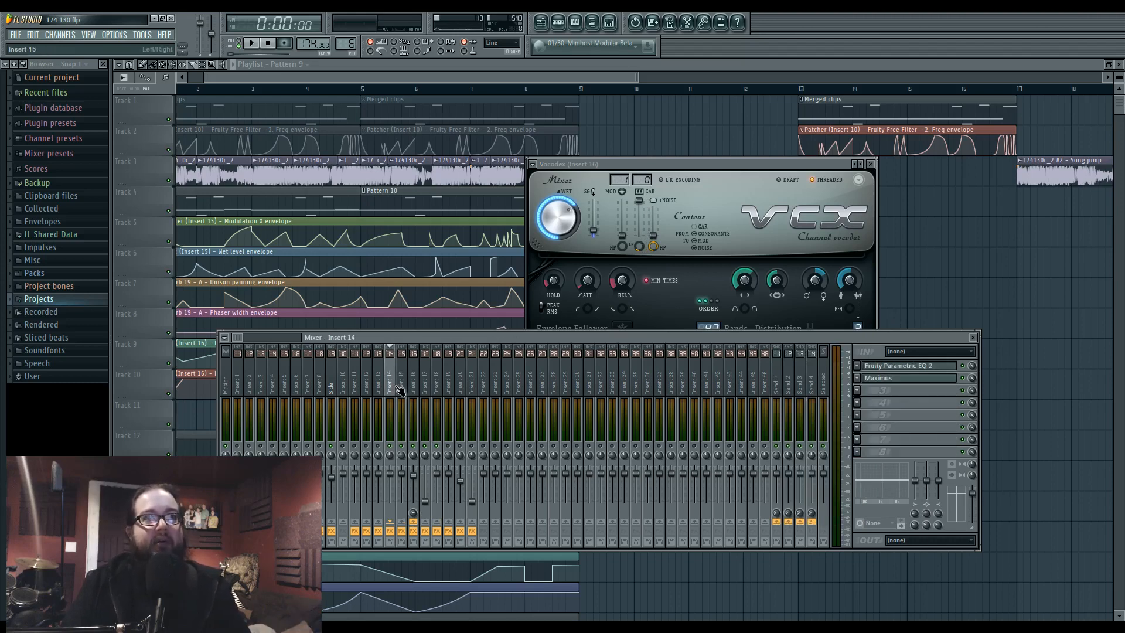
{"action": "left_click", "coordinate": [894, 366]}
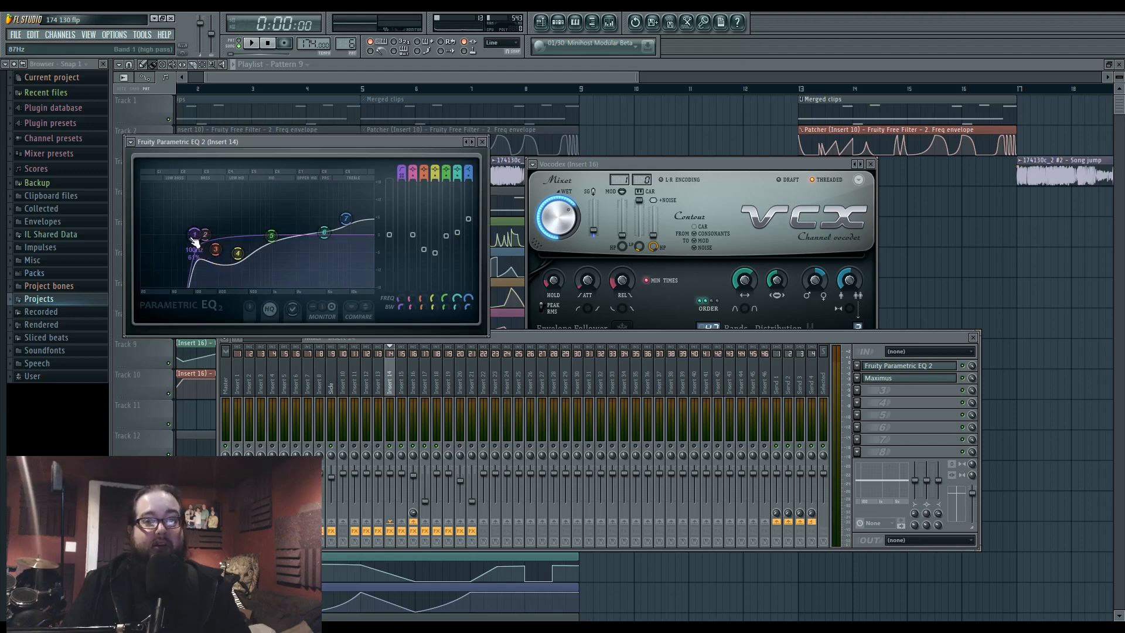
{"action": "left_click_drag", "start_coordinate": [193, 235], "coordinate": [203, 244]}
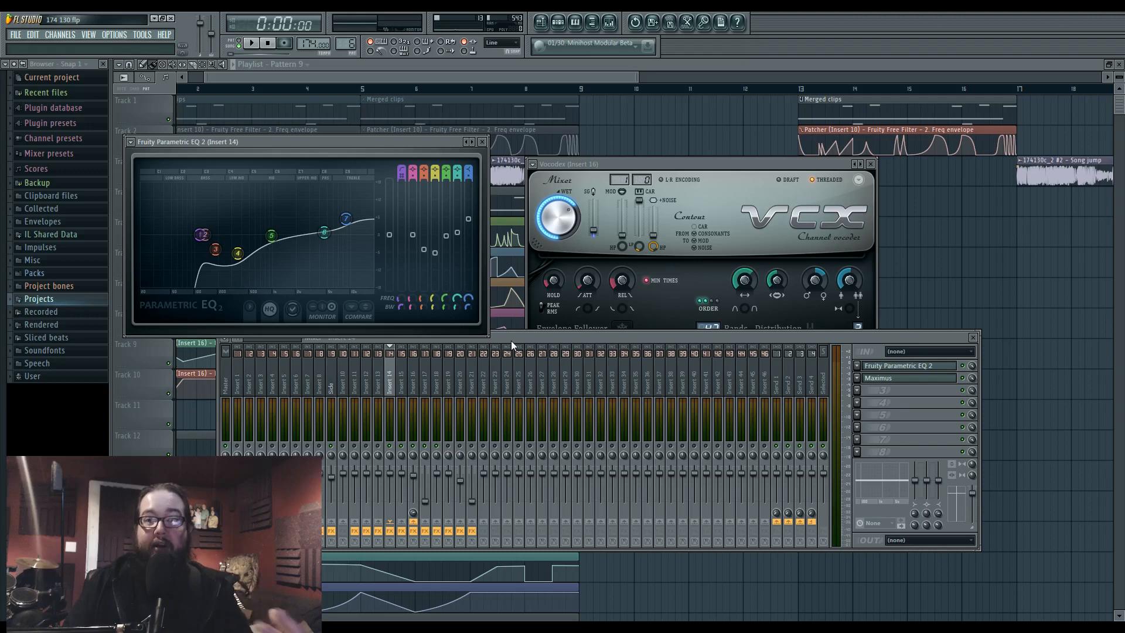
Place the Vocodex window beside the EQ and play the song to watch the vocoder bands react.
{"action": "left_click_drag", "start_coordinate": [680, 163], "coordinate": [691, 156]}
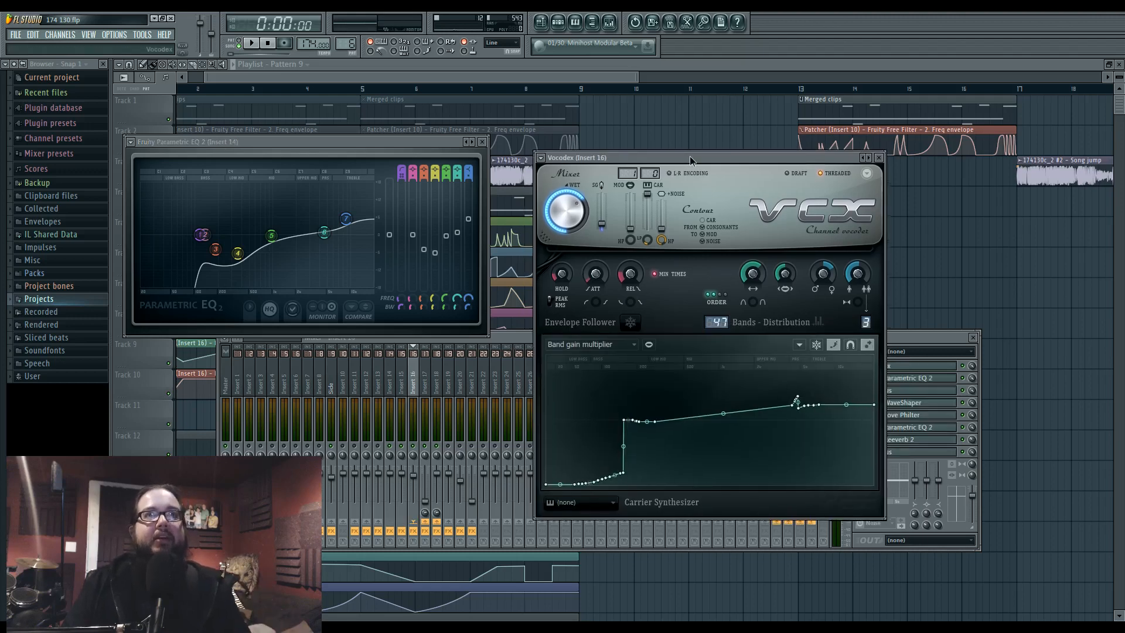
{"action": "key", "text": "space"}
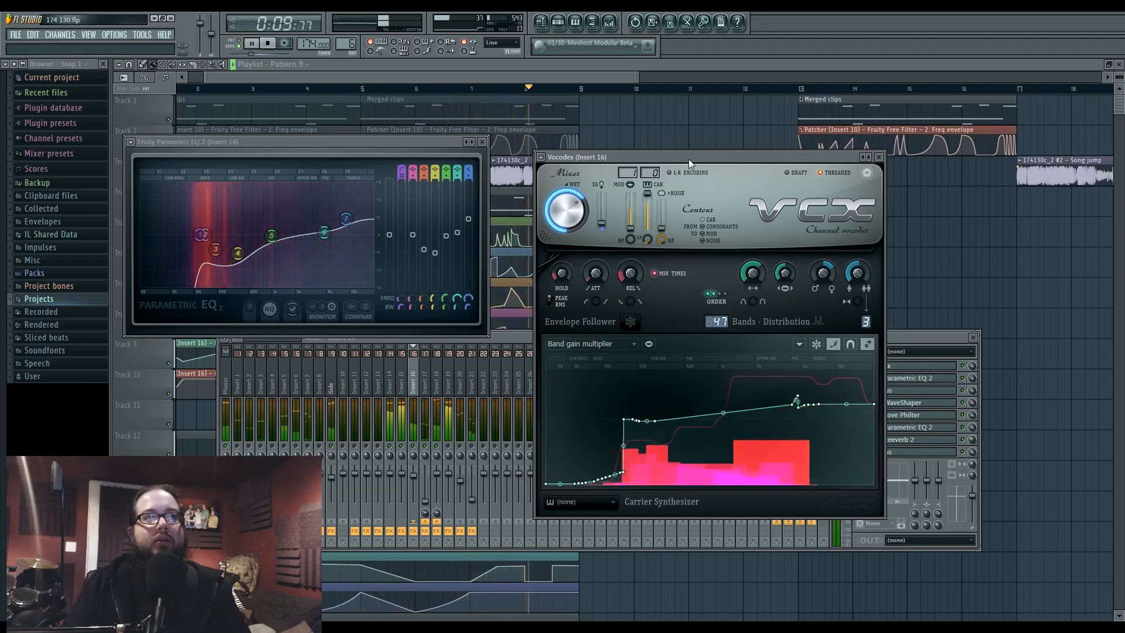
{"action": "key", "text": "space"}
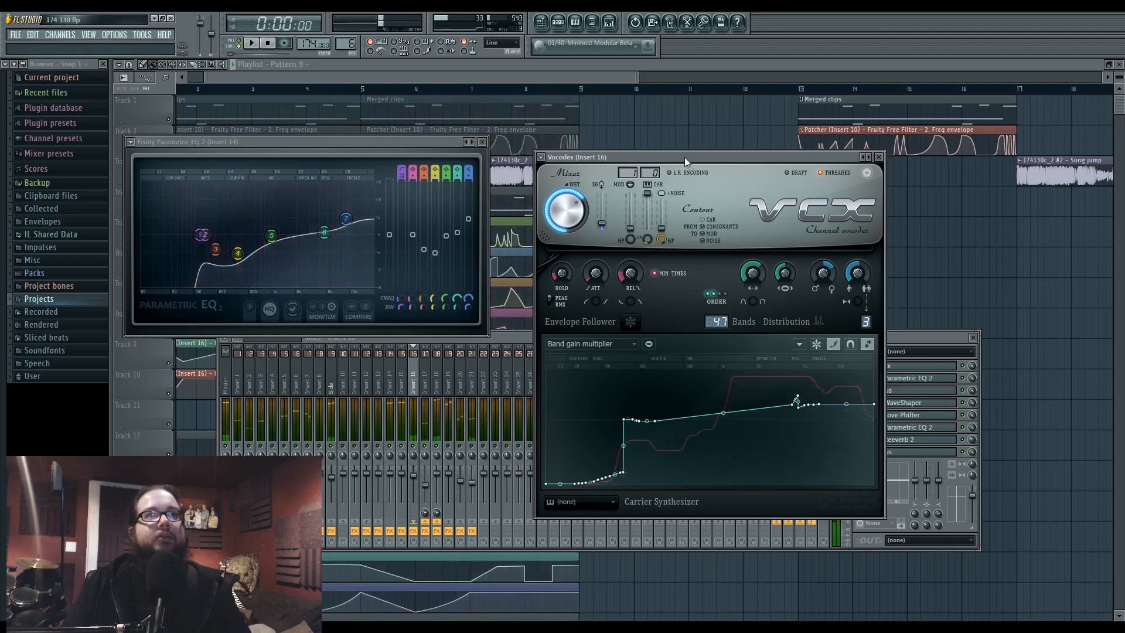
Reopen Insert 16's Vocodex from the mixer, uncover the effects list, and open the first Fruity Parametric EQ 2.
{"action": "key", "text": "F12"}
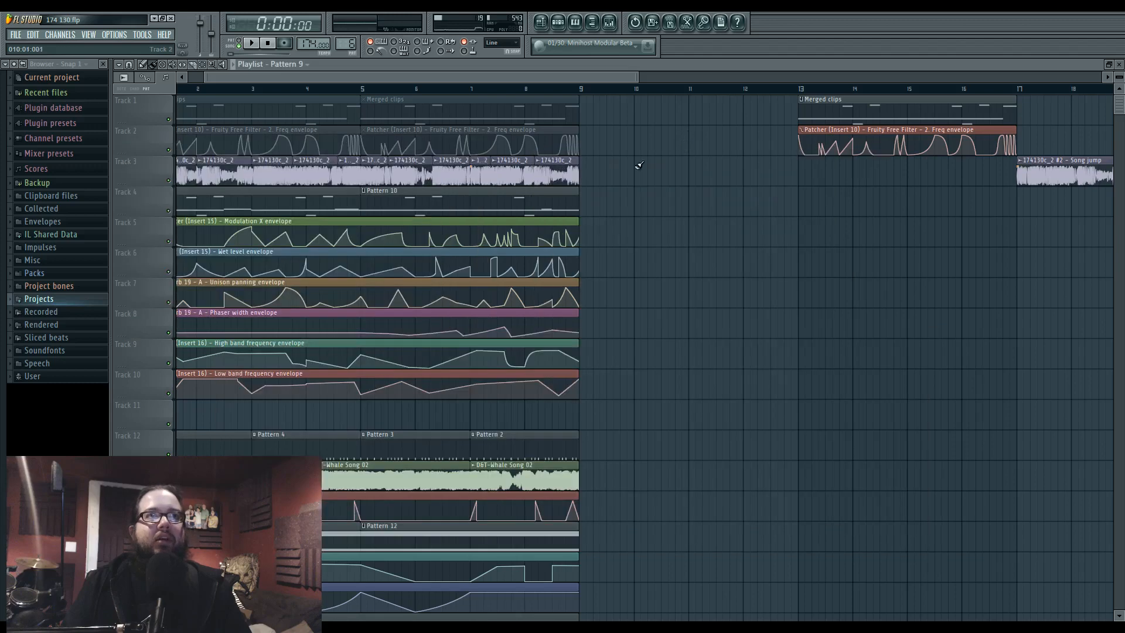
{"action": "left_click", "coordinate": [609, 23]}
{"action": "left_click", "coordinate": [902, 365]}
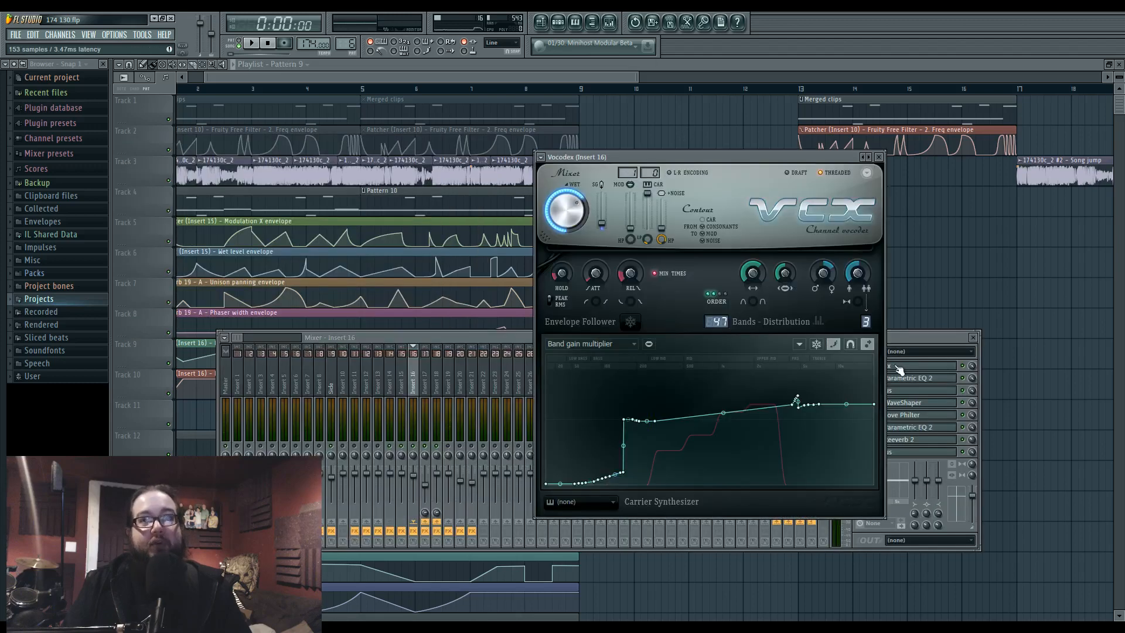
{"action": "left_click_drag", "start_coordinate": [785, 159], "coordinate": [679, 156]}
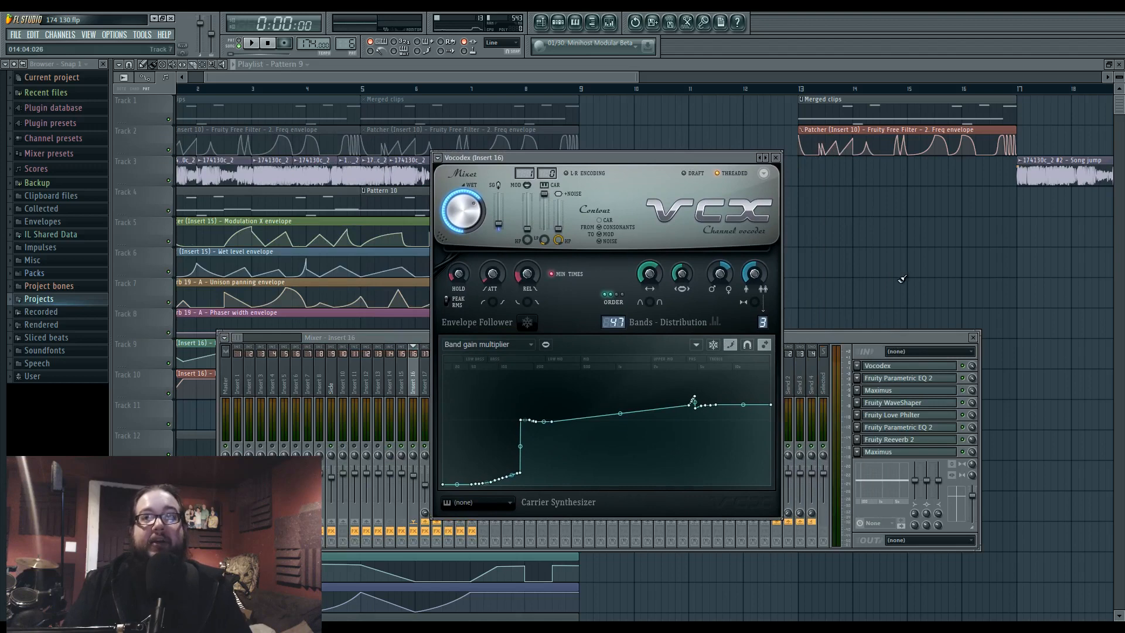
{"action": "left_click", "coordinate": [921, 382]}
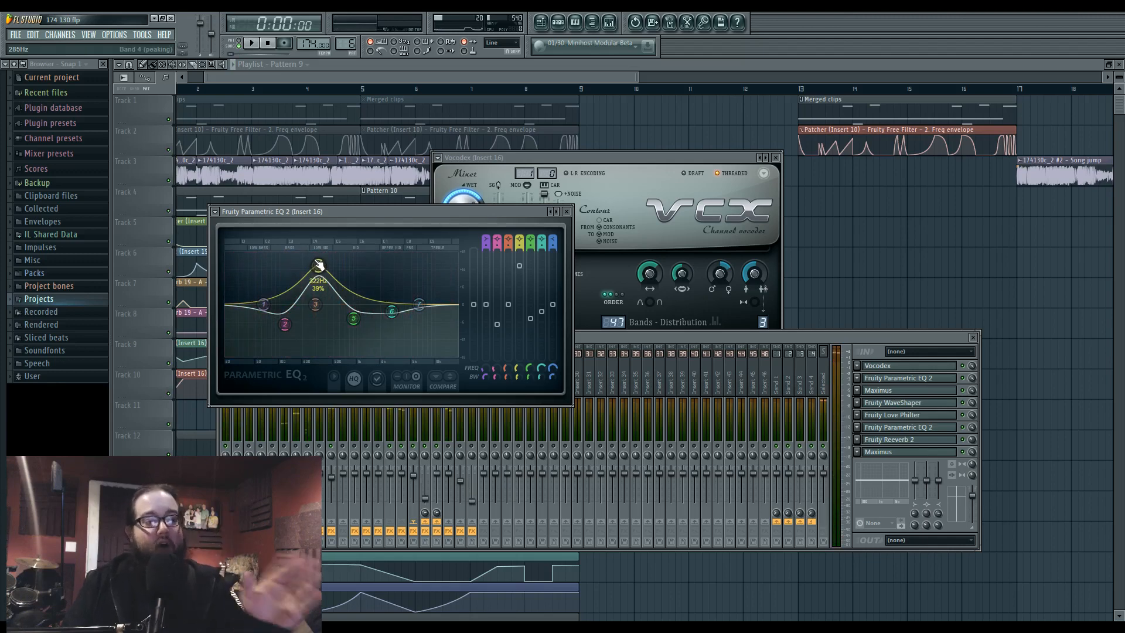
Open Insert 16's Maximus and compare its low, high and master band curves, playing the song briefly.
{"action": "left_click", "coordinate": [902, 392]}
{"action": "left_click", "coordinate": [223, 348]}
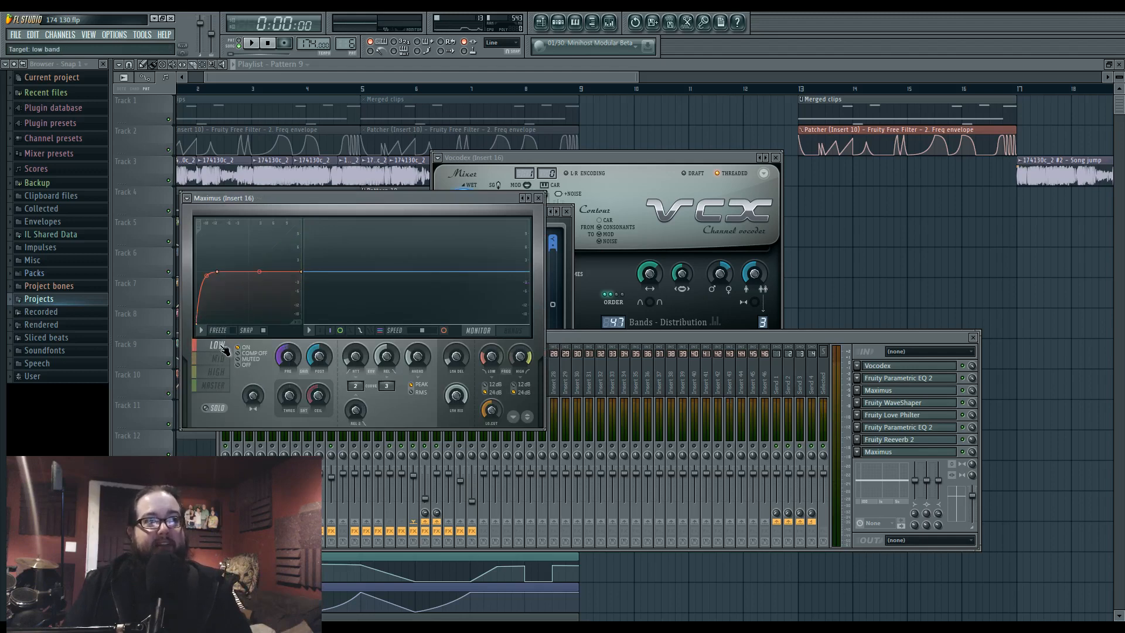
{"action": "left_click", "coordinate": [227, 389]}
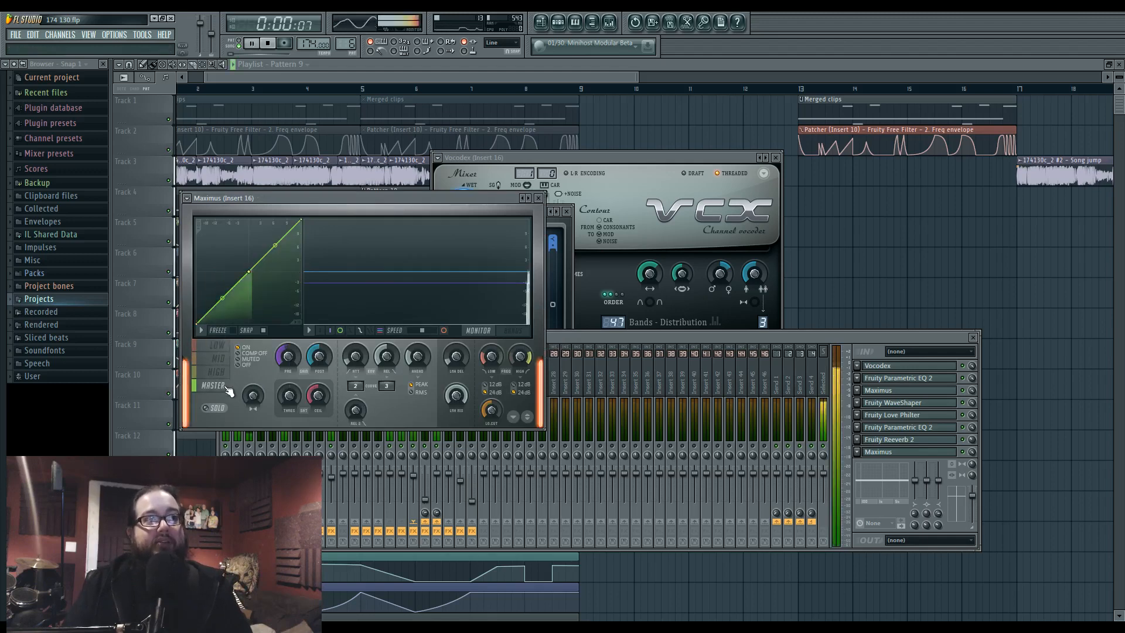
{"action": "left_click", "coordinate": [222, 348]}
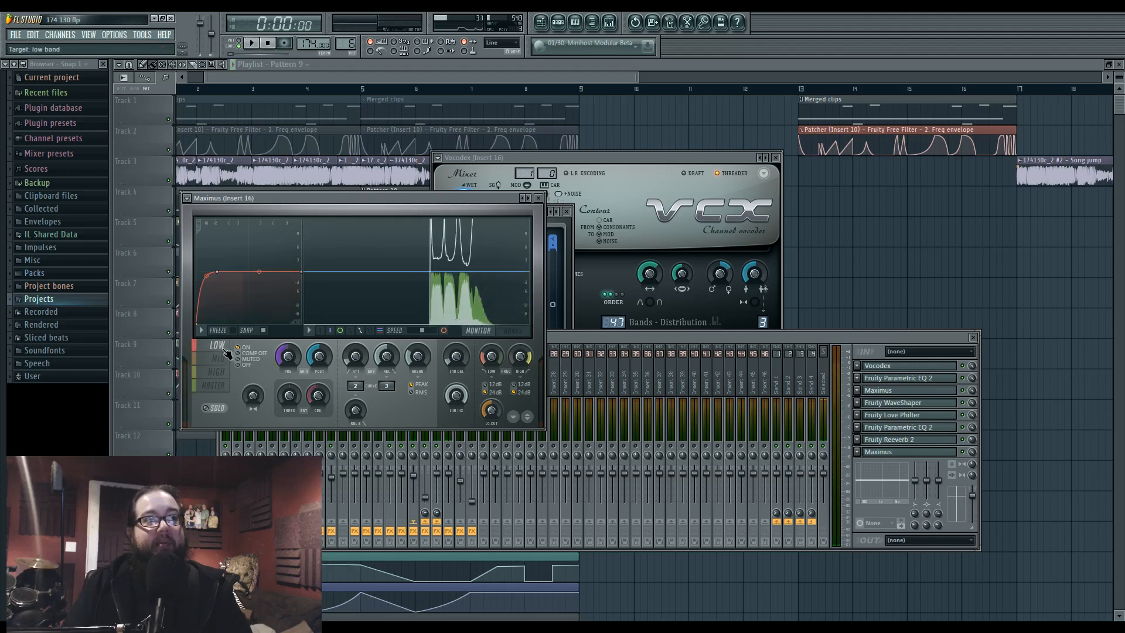
{"action": "left_click", "coordinate": [224, 372]}
{"action": "left_click", "coordinate": [221, 348]}
{"action": "left_click", "coordinate": [218, 387]}
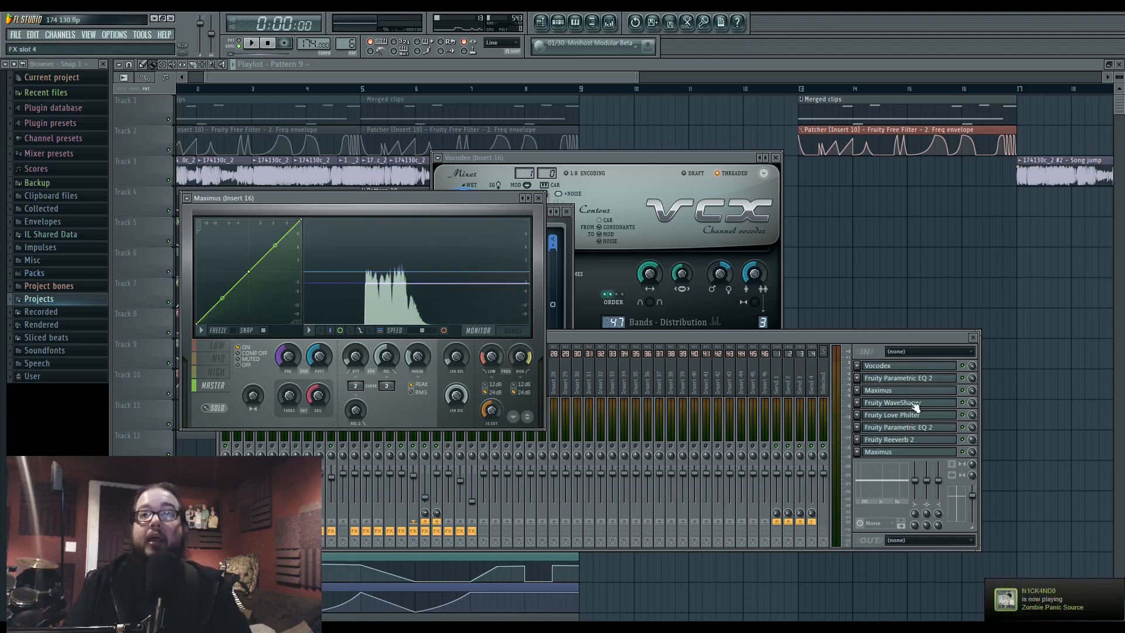
Open Insert 16's Fruity WaveShaper, then its Fruity Love Philter, and show filter unit 1's cutoff curve for Modulation X.
{"action": "left_click", "coordinate": [935, 405]}
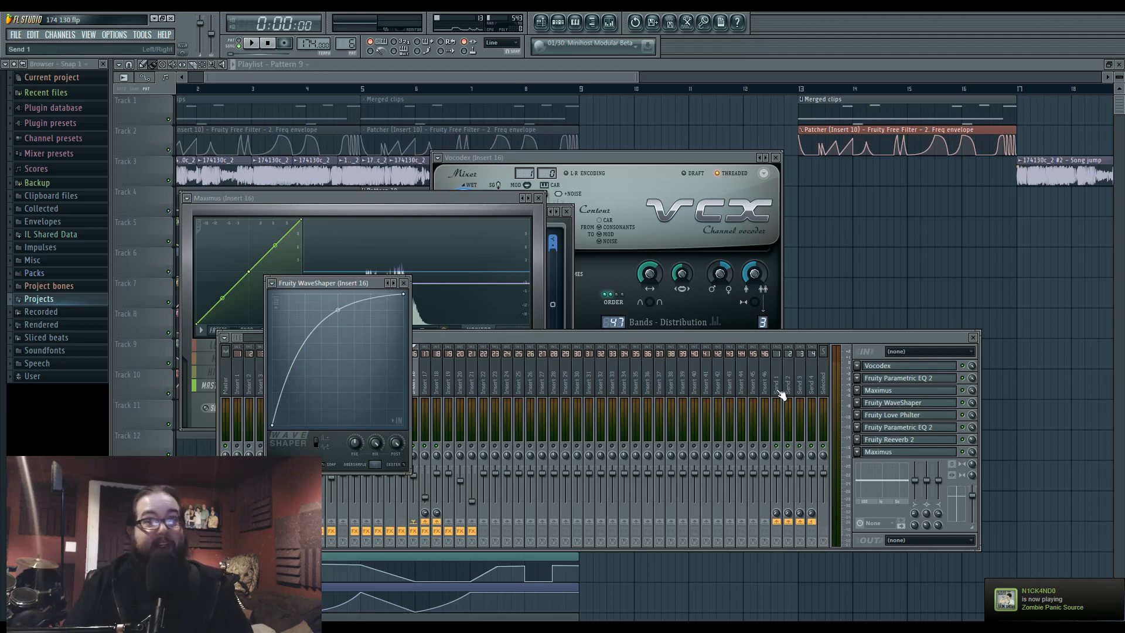
{"action": "left_click", "coordinate": [927, 418]}
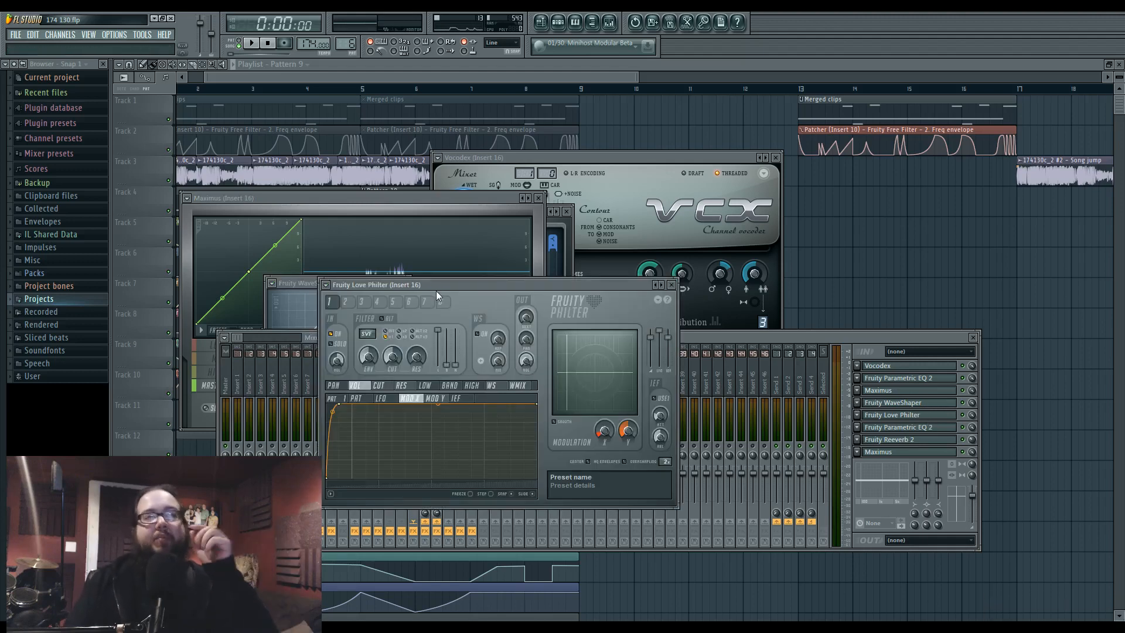
{"action": "left_click", "coordinate": [351, 303]}
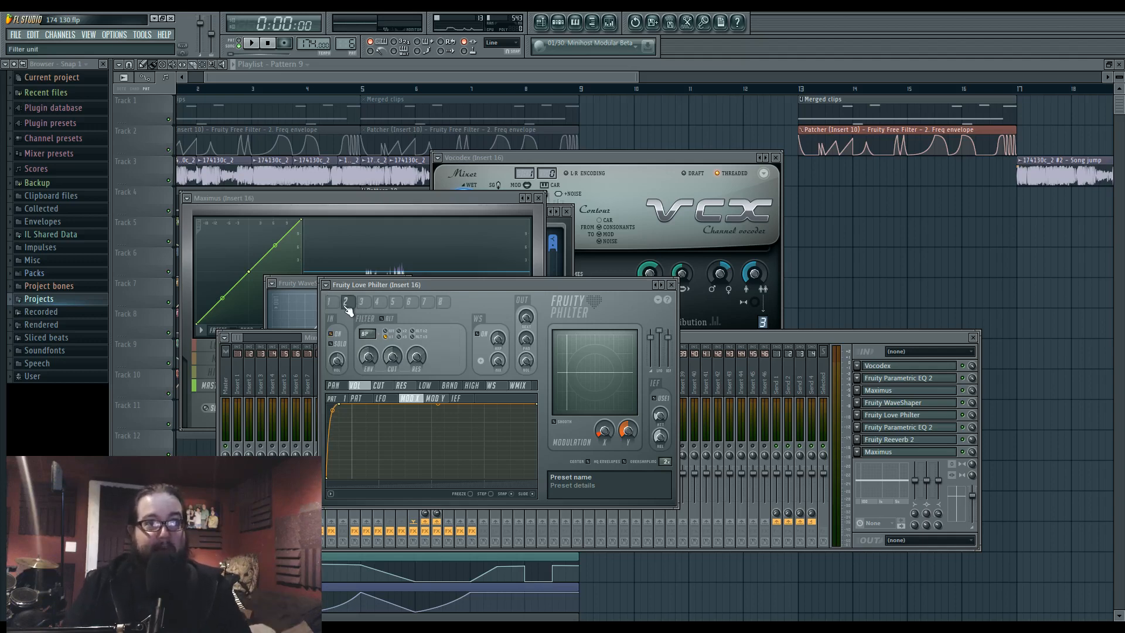
{"action": "left_click", "coordinate": [338, 335]}
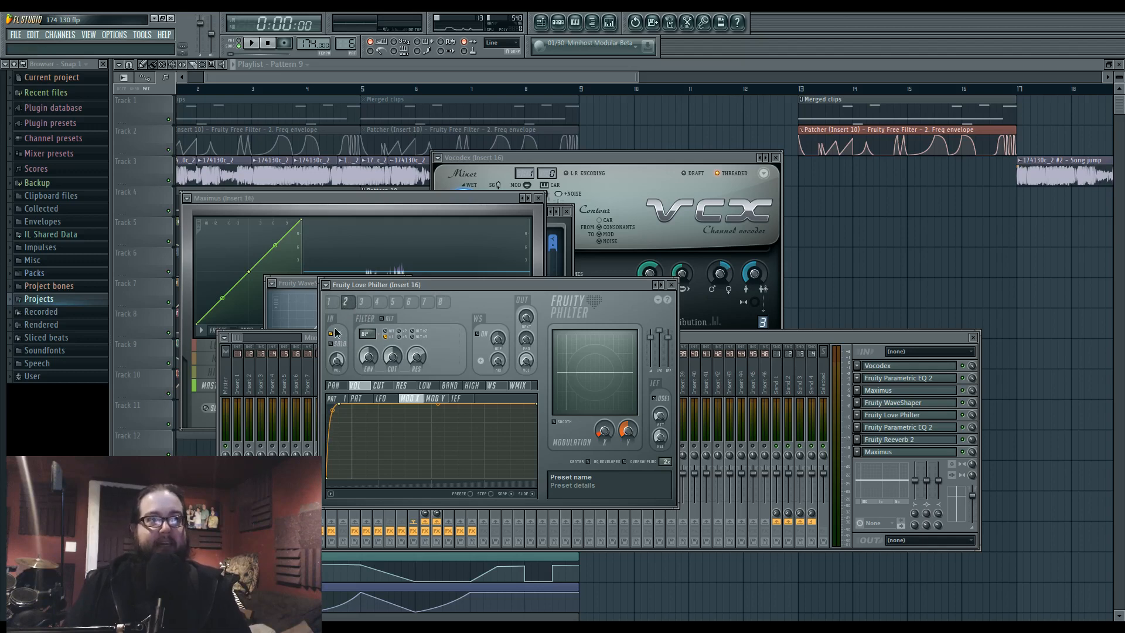
{"action": "left_click", "coordinate": [337, 303]}
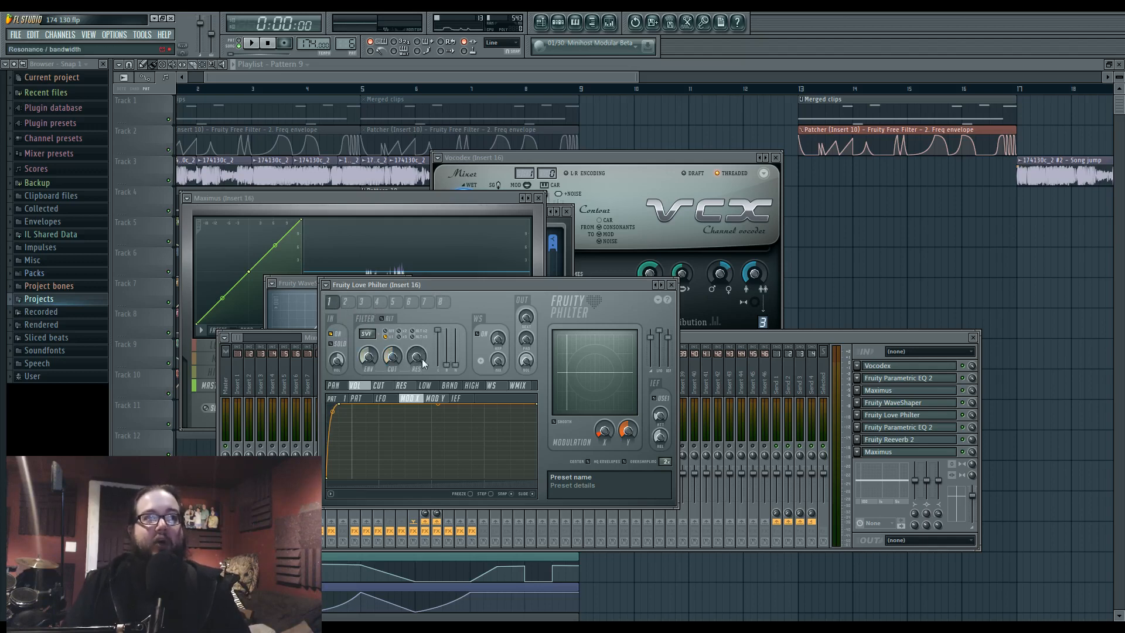
{"action": "left_click", "coordinate": [379, 387]}
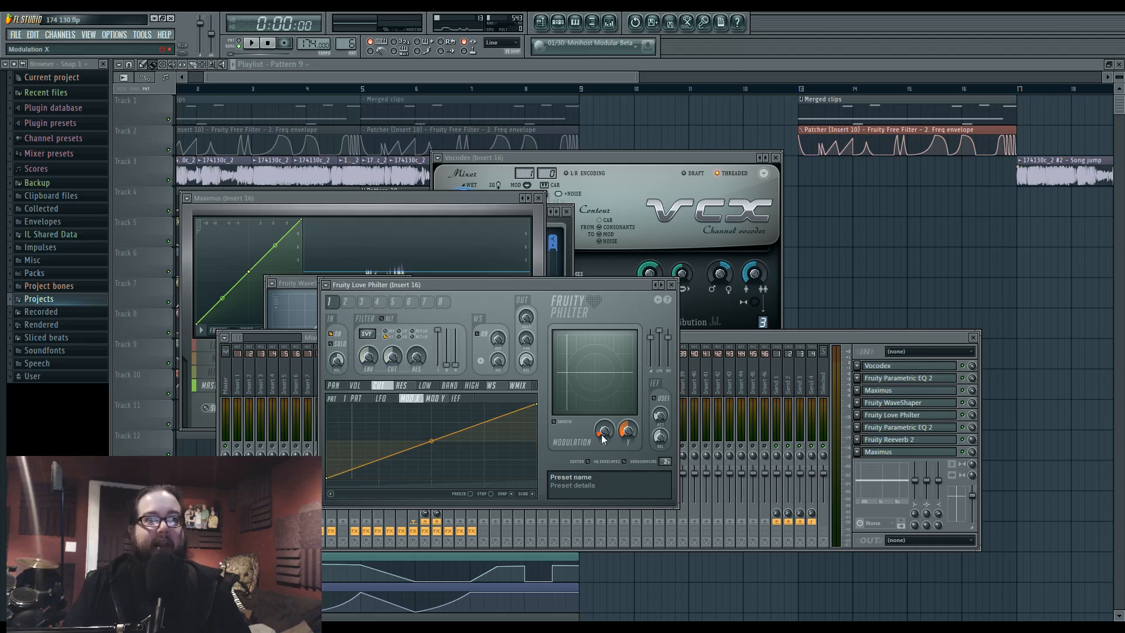
Play the song briefly, then solo and unsolo playlist Track 5 to point out the Love Philter Modulation X envelope.
{"action": "key", "text": "space"}
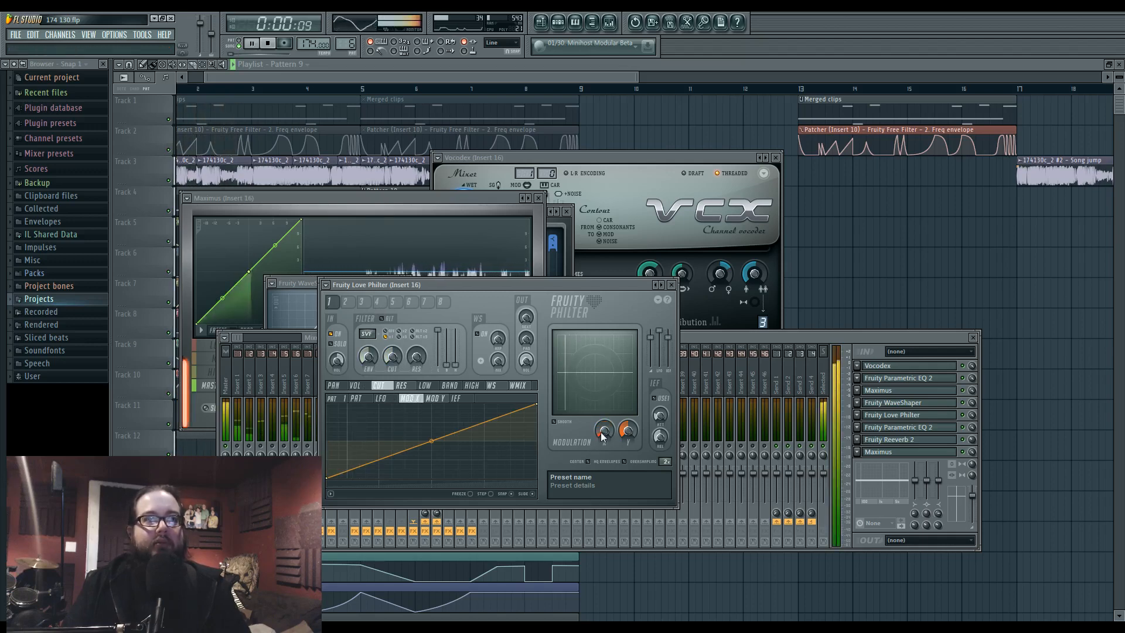
{"action": "key", "text": "F12"}
{"action": "key", "text": "space"}
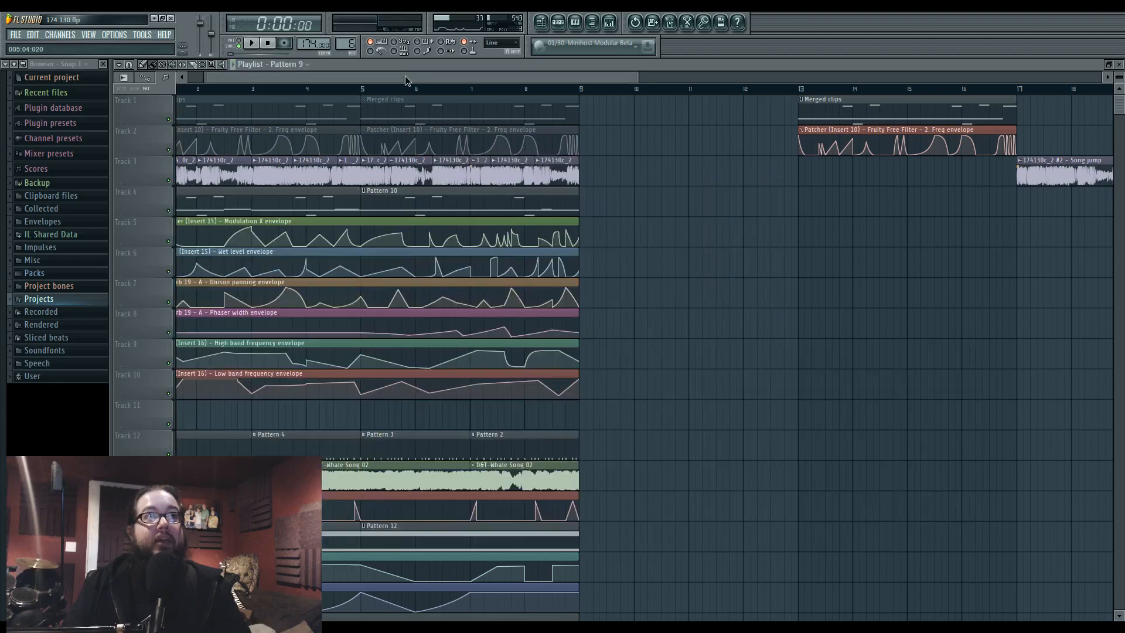
{"action": "left_click", "coordinate": [150, 223]}
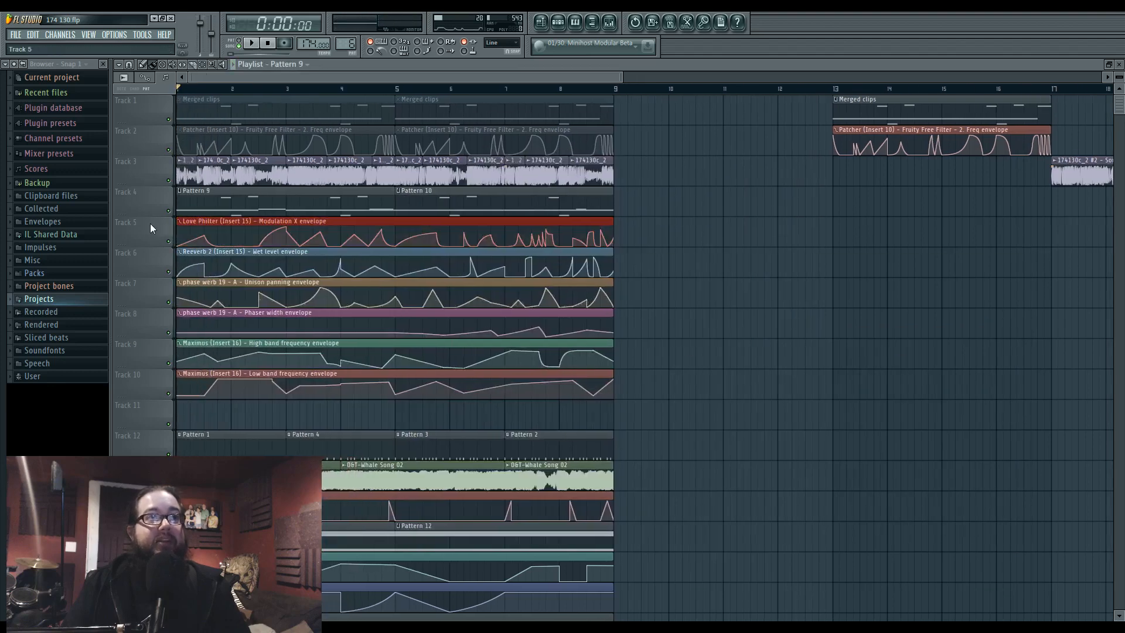
{"action": "right_click", "coordinate": [168, 241]}
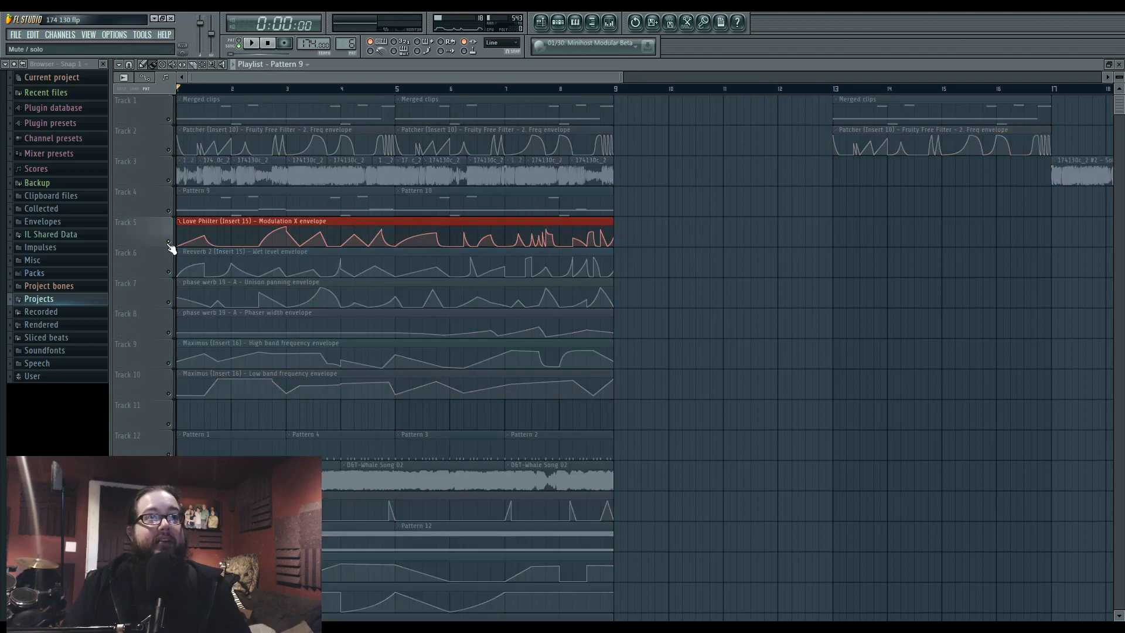
{"action": "right_click", "coordinate": [169, 241]}
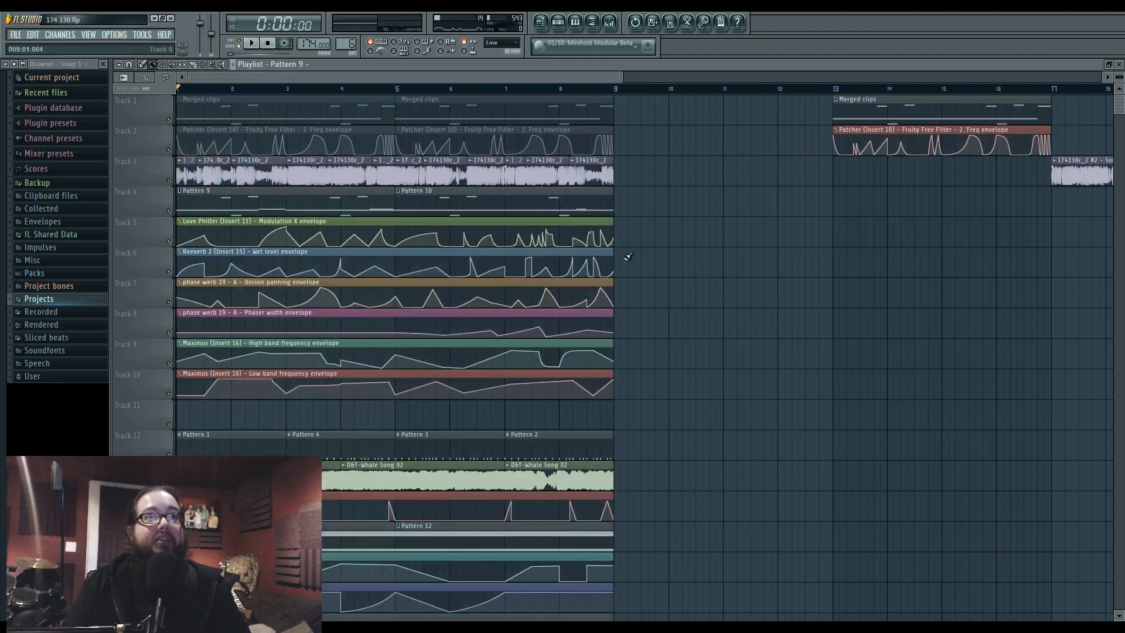
Reopen Insert 16's Fruity Love Philter, move its window clear of the automation clips, and enable filter unit 2.
{"action": "left_click", "coordinate": [609, 23]}
{"action": "left_click", "coordinate": [897, 416]}
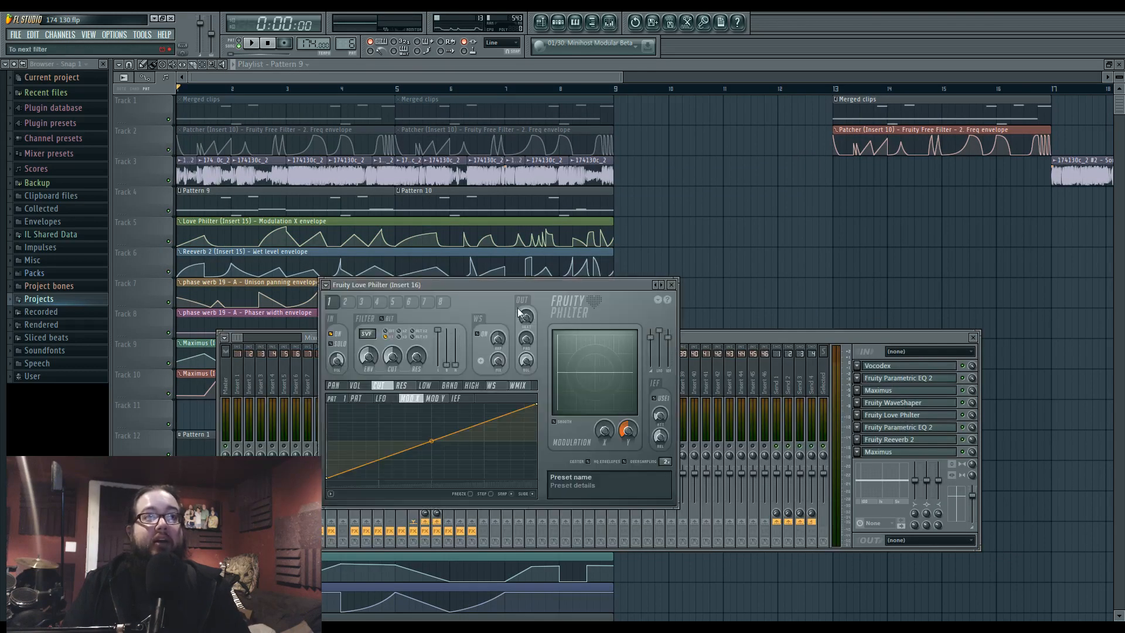
{"action": "left_click_drag", "start_coordinate": [518, 286], "coordinate": [671, 323]}
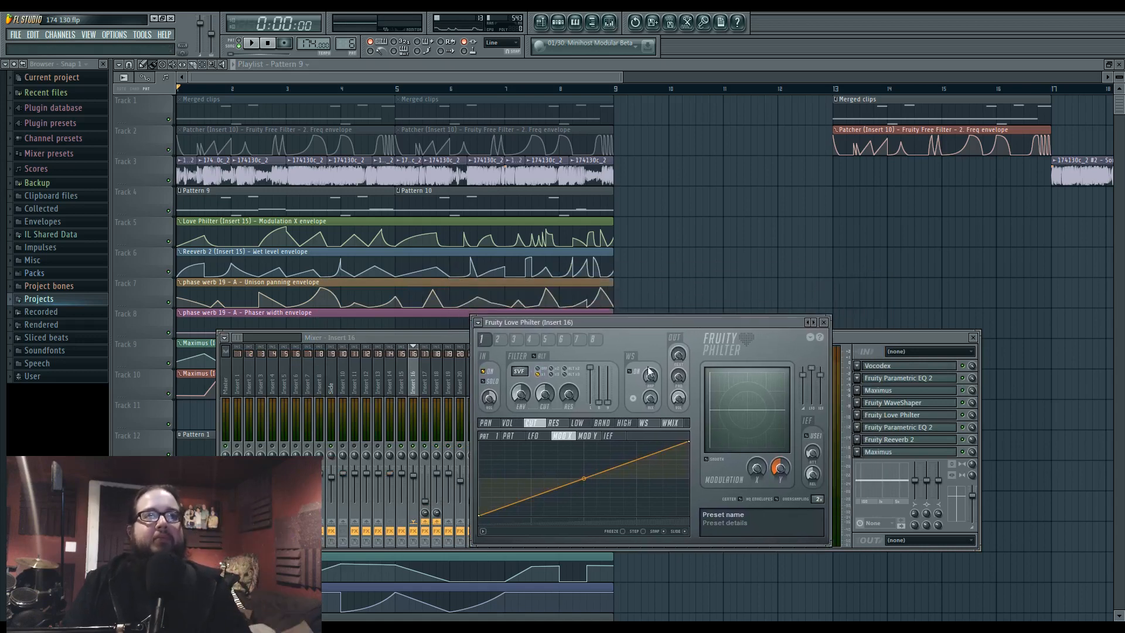
{"action": "left_click", "coordinate": [499, 339]}
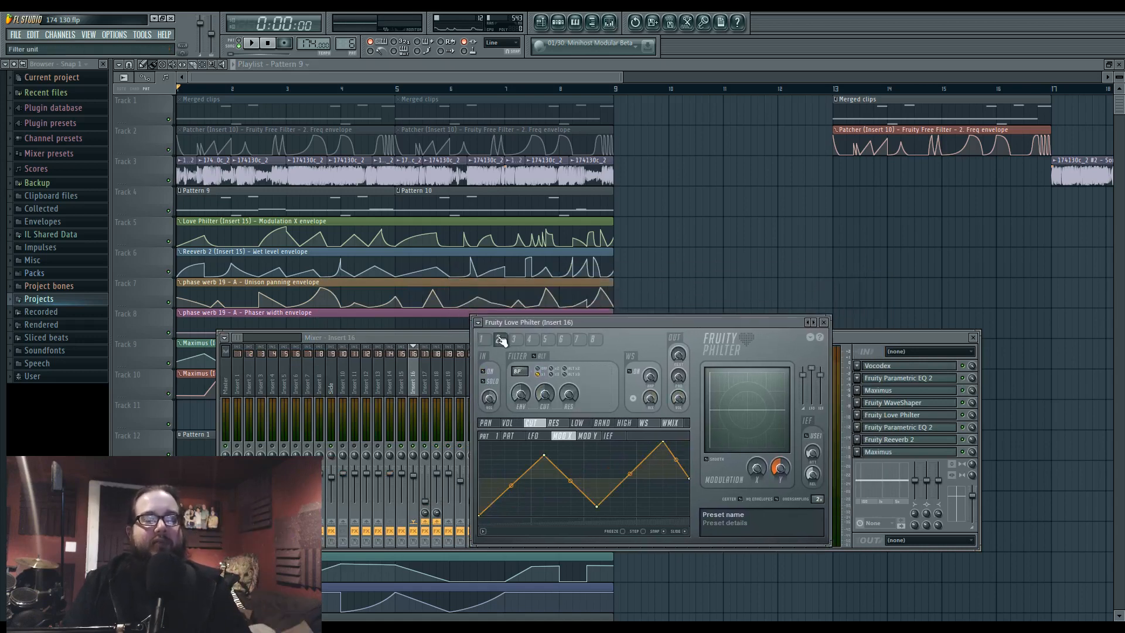
{"action": "mouse_move", "coordinate": [633, 323]}
{"action": "left_mouse_down"}
{"action": "mouse_move", "coordinate": [595, 307]}
{"action": "mouse_move", "coordinate": [643, 308]}
{"action": "left_mouse_up"}
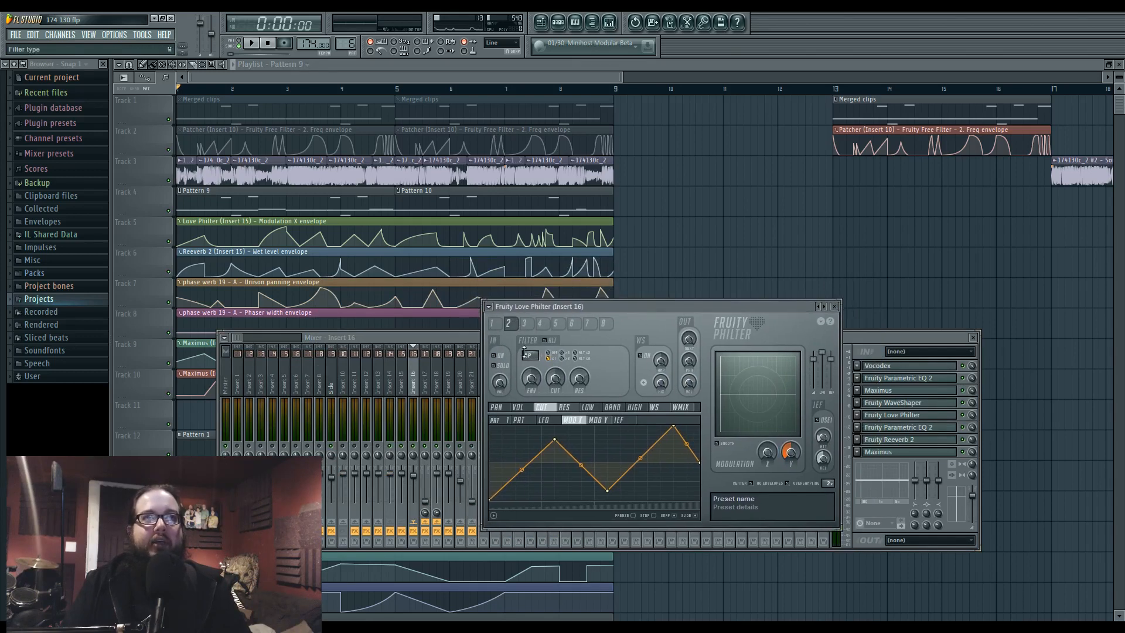
{"action": "left_click", "coordinate": [499, 355]}
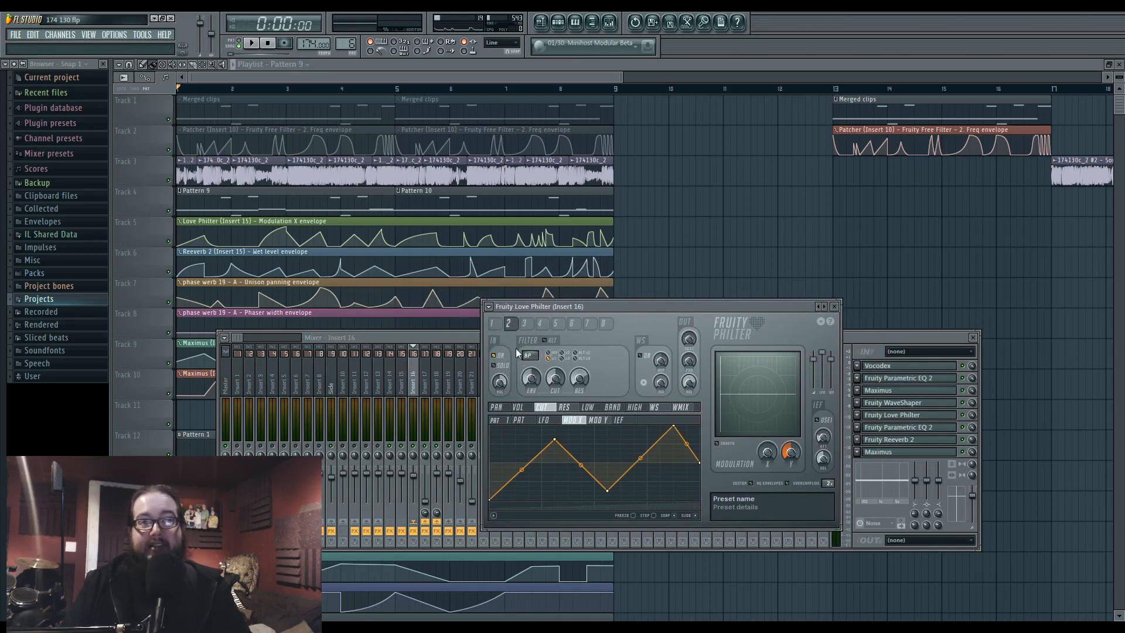
Show filter unit 2's cutoff curve for Modulation X and sweep the Modulation X knob to 80%, 34% and 13%.
{"action": "left_click", "coordinate": [564, 407]}
{"action": "left_click", "coordinate": [558, 420]}
{"action": "left_click", "coordinate": [545, 408]}
{"action": "left_click", "coordinate": [574, 422]}
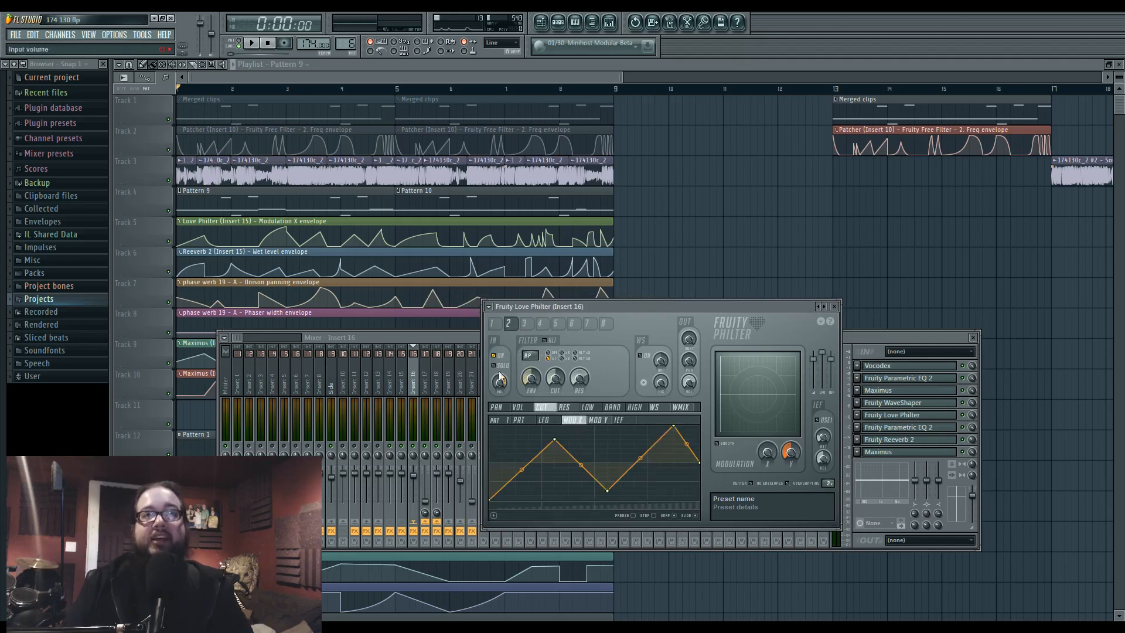
{"action": "left_click_drag", "start_coordinate": [768, 452], "coordinate": [768, 442]}
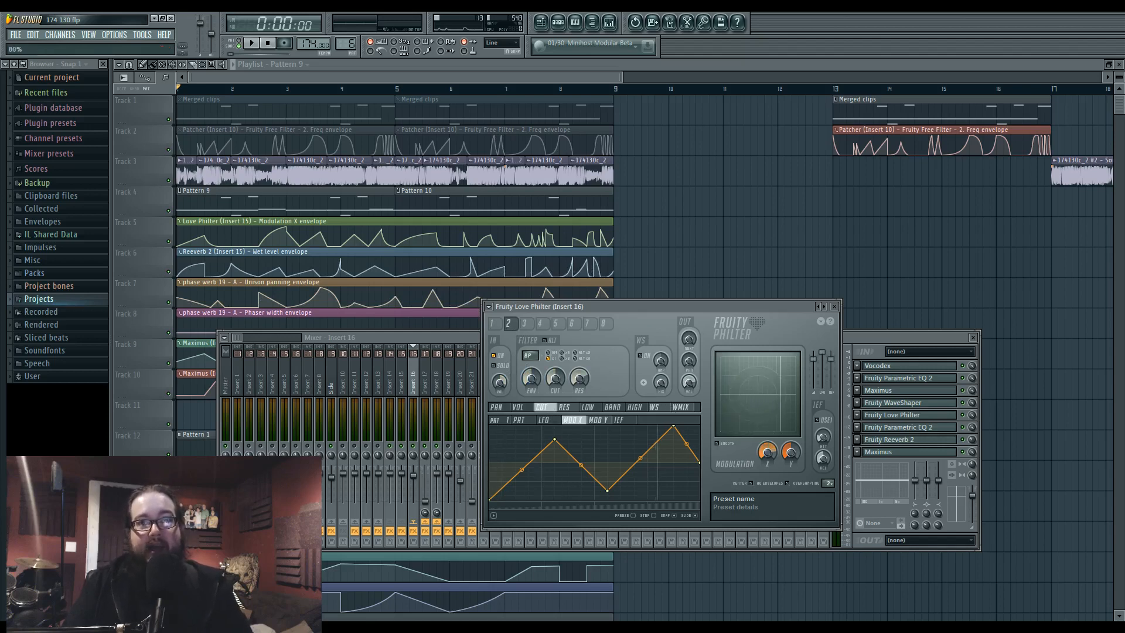
{"action": "left_click_drag", "start_coordinate": [768, 452], "coordinate": [768, 466]}
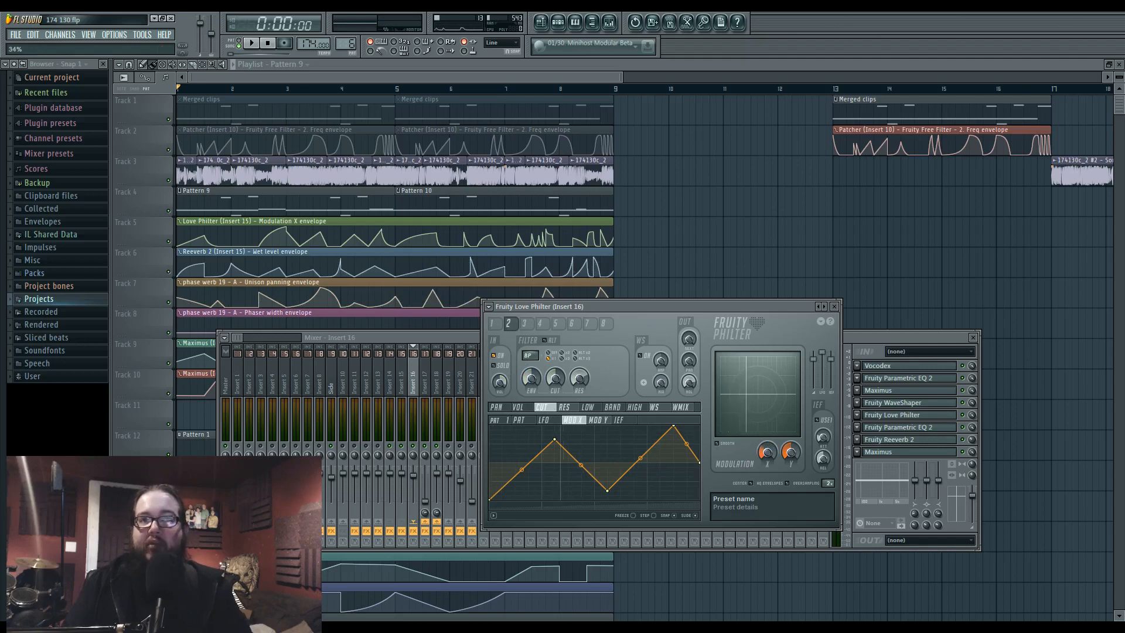
{"action": "mouse_move", "coordinate": [767, 452]}
{"action": "left_mouse_down"}
{"action": "mouse_move", "coordinate": [768, 429]}
{"action": "mouse_move", "coordinate": [767, 469]}
{"action": "left_mouse_up"}
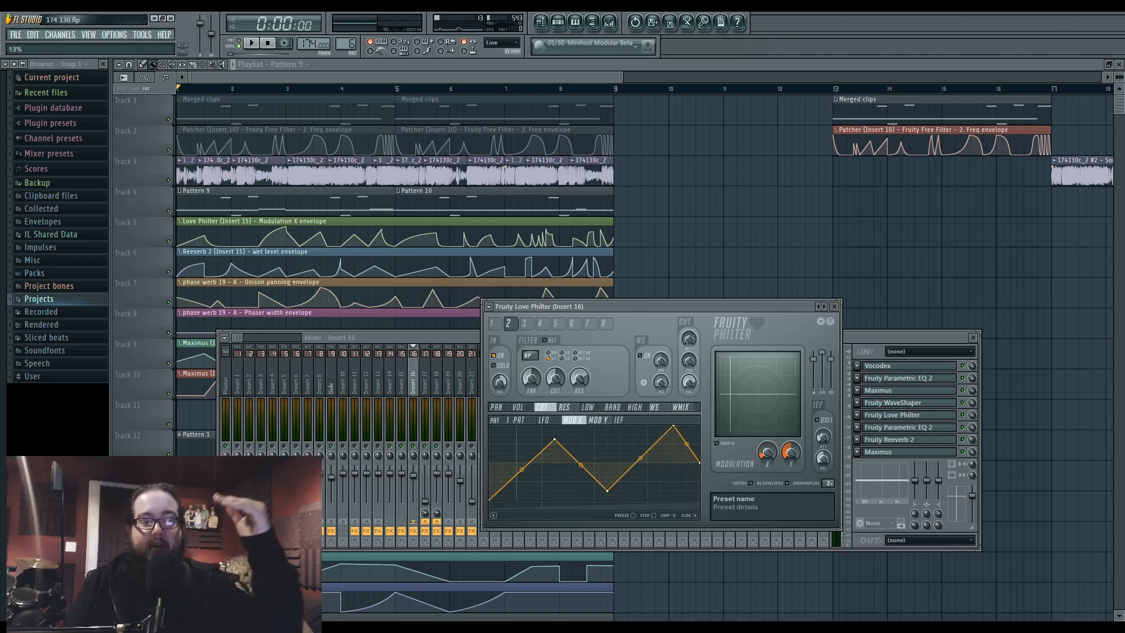
Compare the cutoff curves of Love Philter units 1 and 2, then play the song with unit 1 shown.
{"action": "left_click", "coordinate": [493, 323]}
{"action": "left_click", "coordinate": [509, 323]}
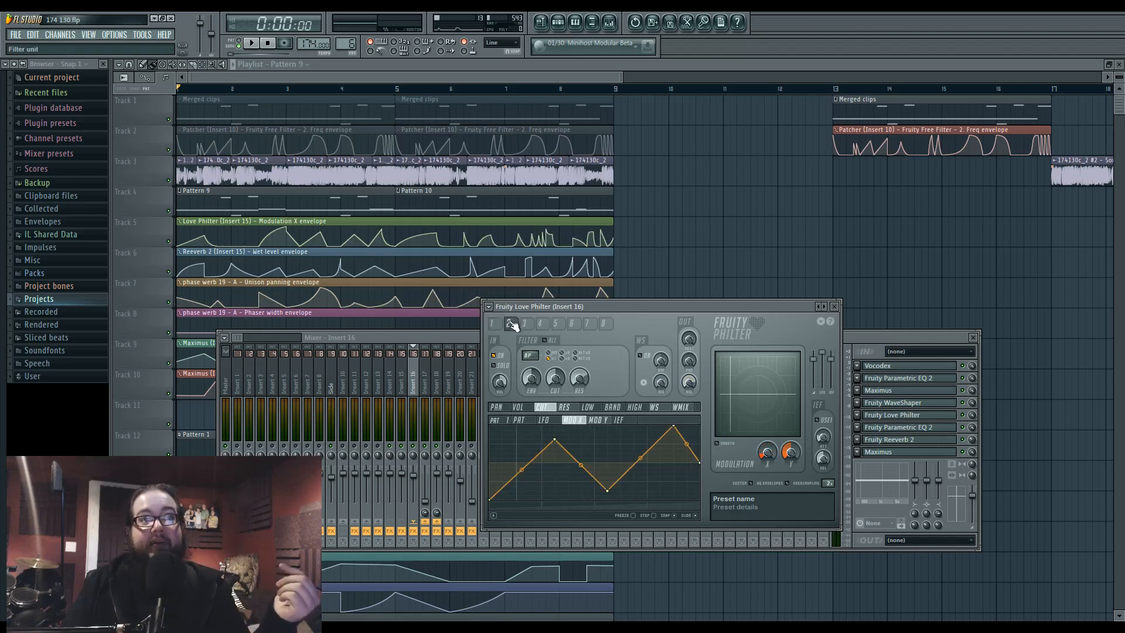
{"action": "left_click", "coordinate": [501, 323]}
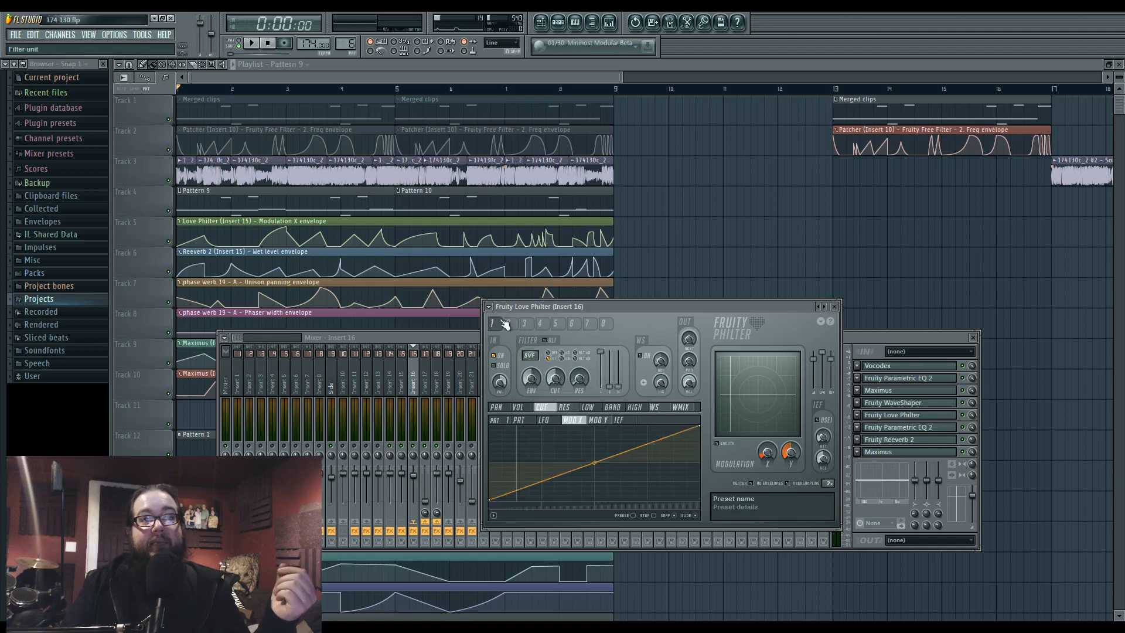
{"action": "left_click", "coordinate": [510, 323]}
{"action": "left_click", "coordinate": [506, 324]}
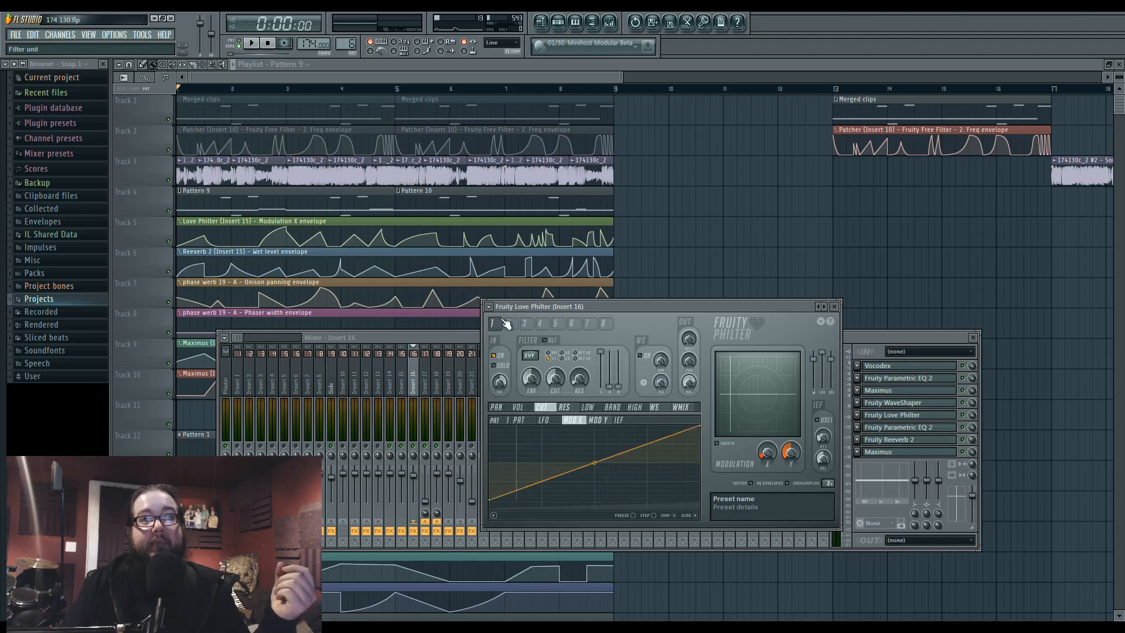
{"action": "left_click", "coordinate": [510, 324]}
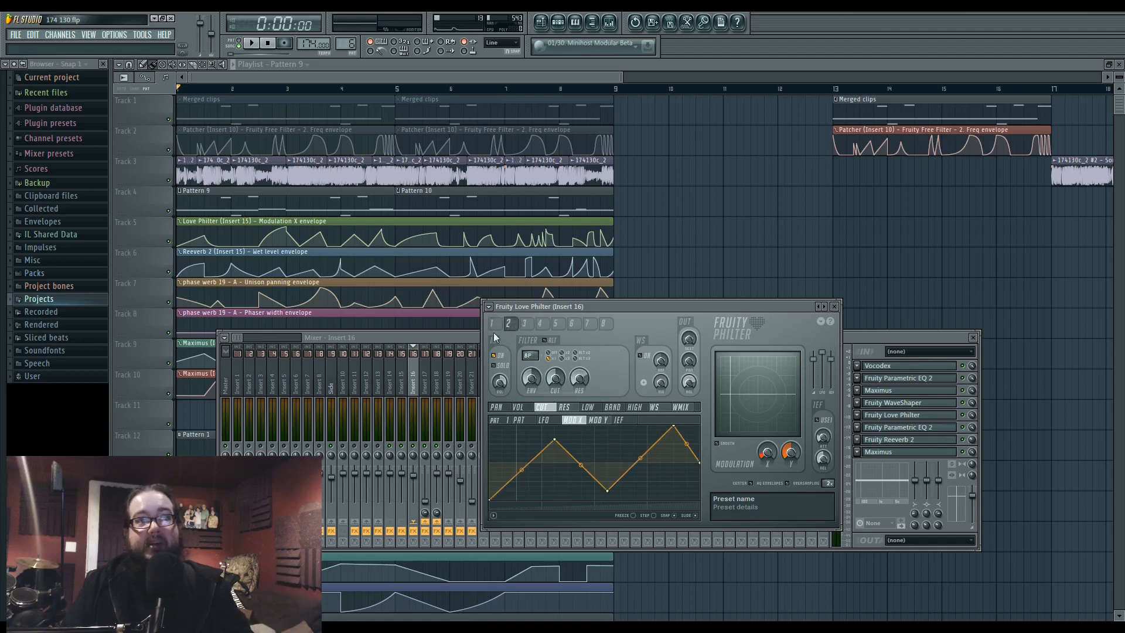
{"action": "left_click", "coordinate": [493, 324]}
{"action": "key", "text": "space"}
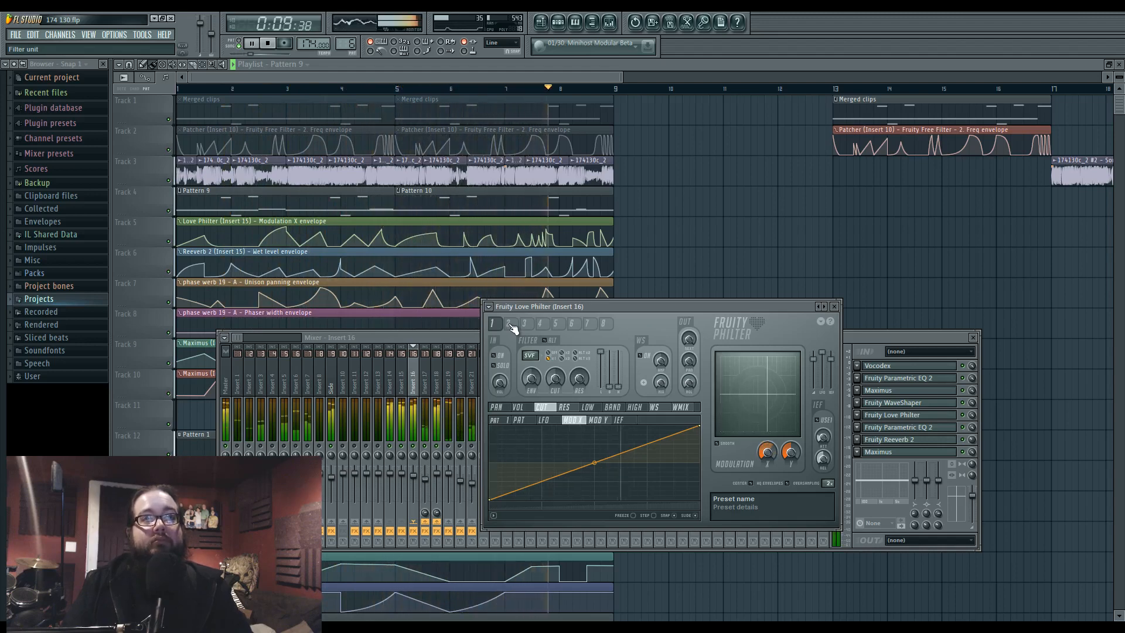
{"action": "key", "text": "space"}
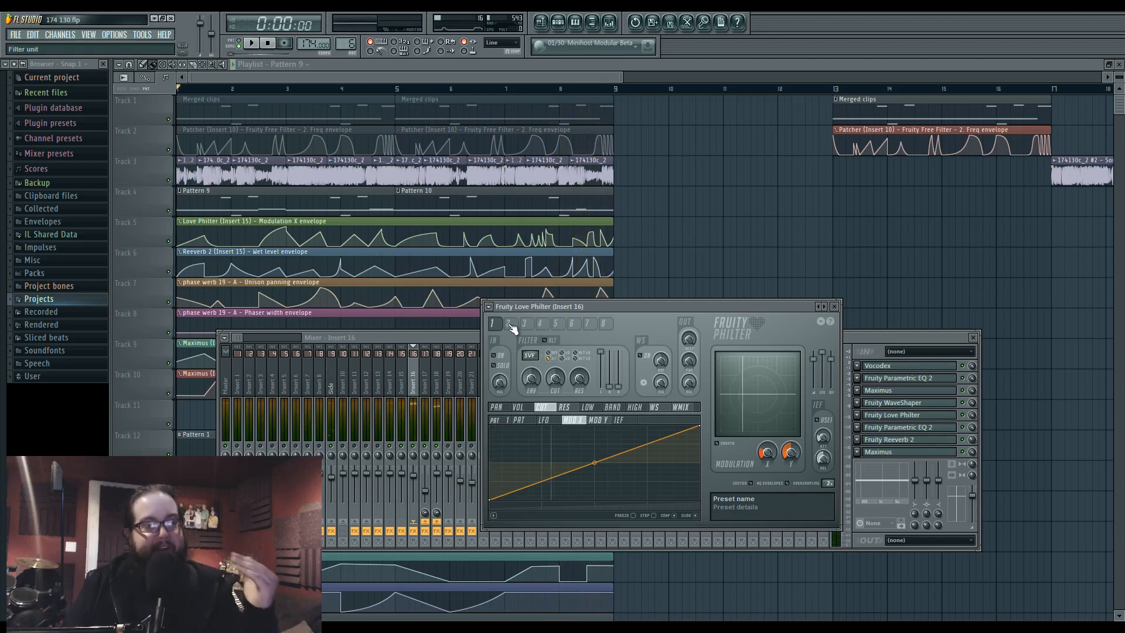
Play the song briefly with filter unit 2 shown, toggle that unit's enable switch, and compare units 1 and 2 again.
{"action": "left_click", "coordinate": [509, 324]}
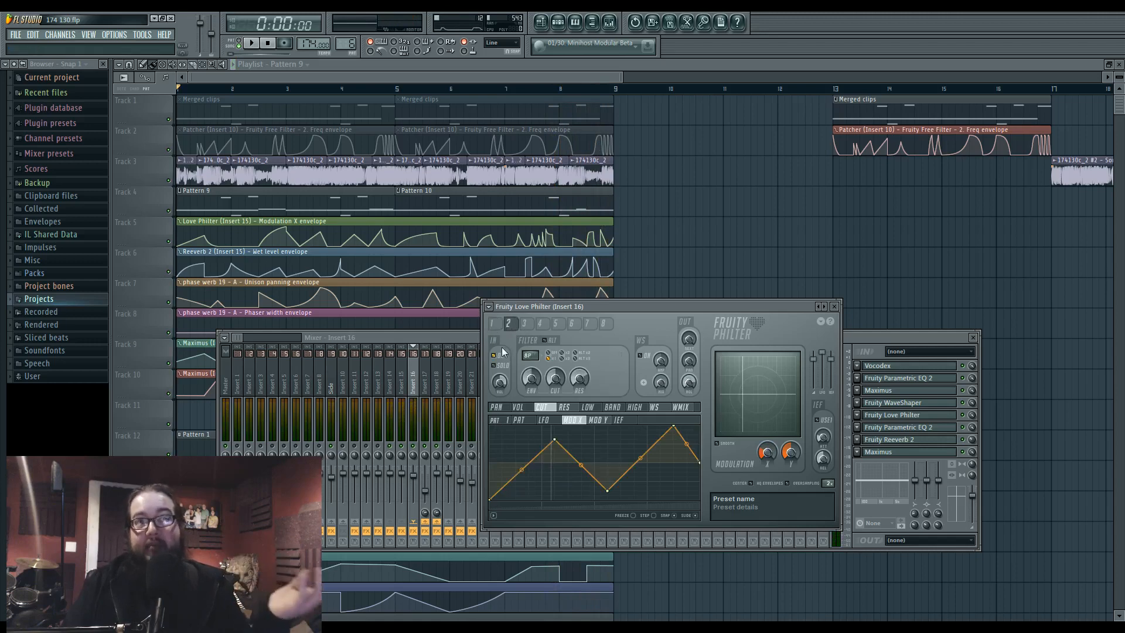
{"action": "left_click", "coordinate": [493, 325]}
{"action": "left_click", "coordinate": [510, 326]}
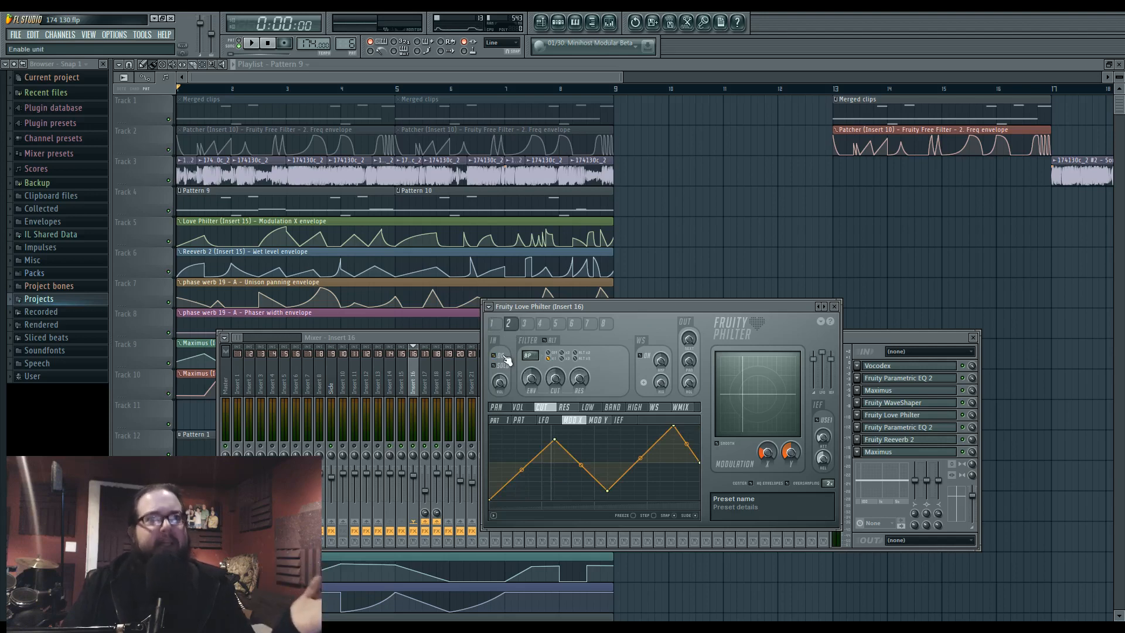
{"action": "key", "text": "space"}
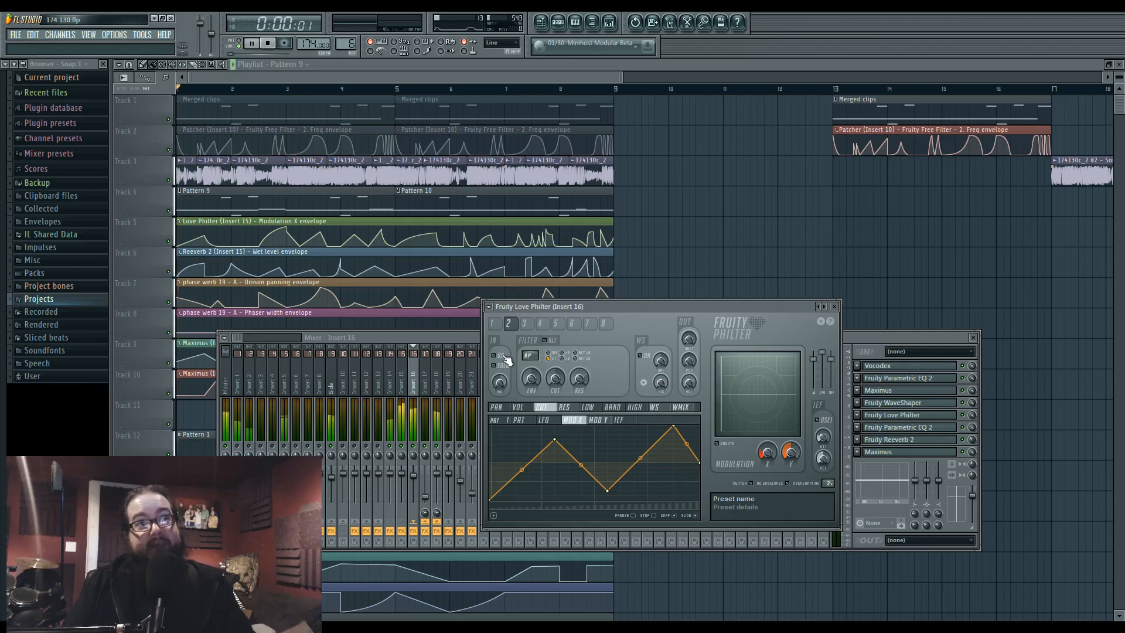
{"action": "key", "text": "space"}
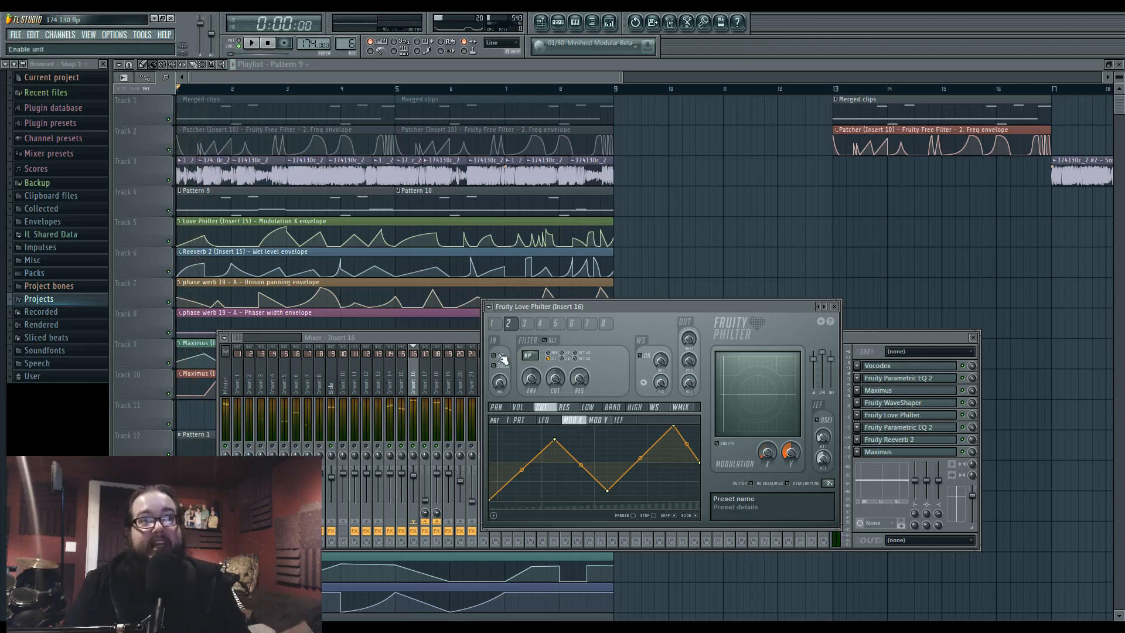
{"action": "left_click", "coordinate": [500, 356]}
{"action": "left_click", "coordinate": [495, 325]}
{"action": "left_click", "coordinate": [509, 327]}
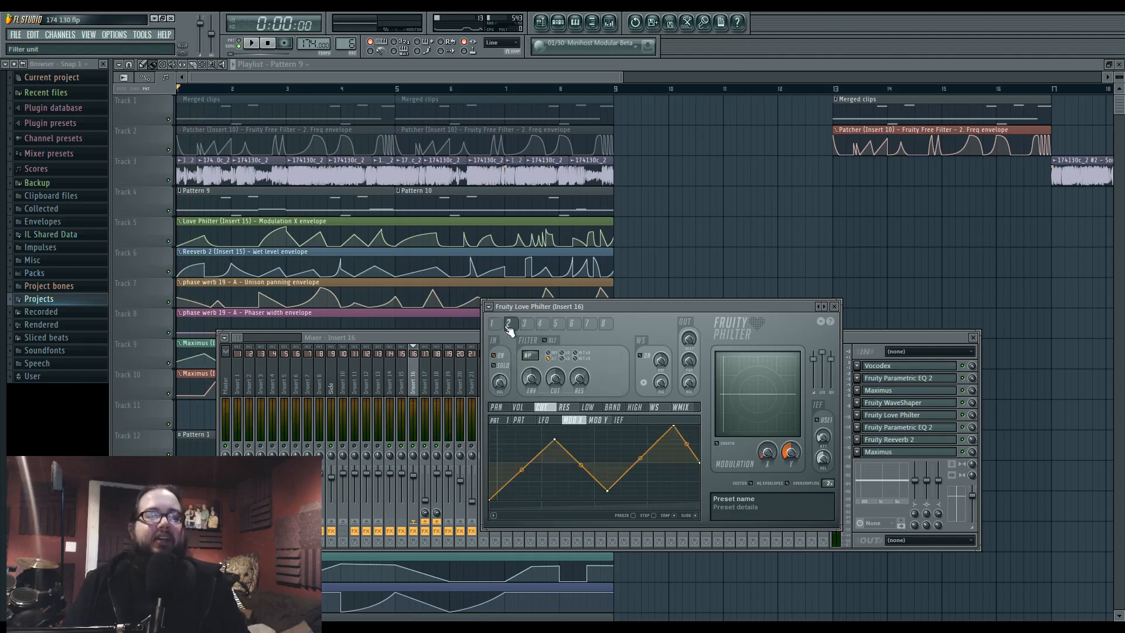
Enable filter unit 2 and alternate repeatedly between units 1 and 2 to compare their cutoff curves.
{"action": "left_click", "coordinate": [501, 357]}
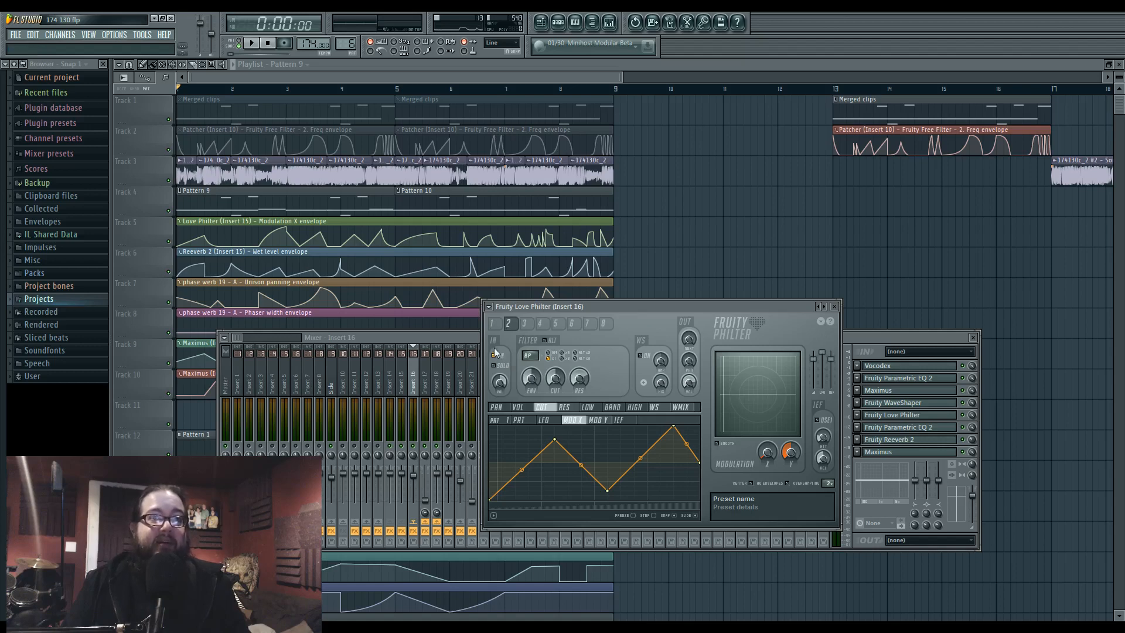
{"action": "left_click", "coordinate": [498, 326]}
{"action": "left_click", "coordinate": [507, 326]}
{"action": "left_click", "coordinate": [498, 326]}
{"action": "left_click", "coordinate": [508, 326]}
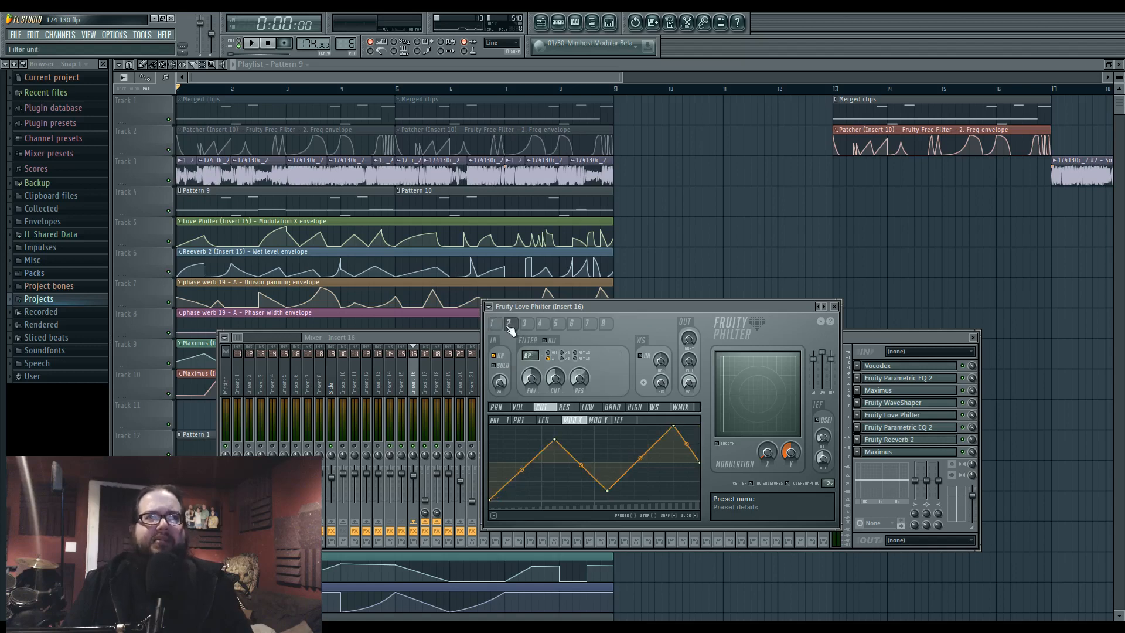
{"action": "left_click", "coordinate": [498, 325]}
{"action": "left_click", "coordinate": [509, 326]}
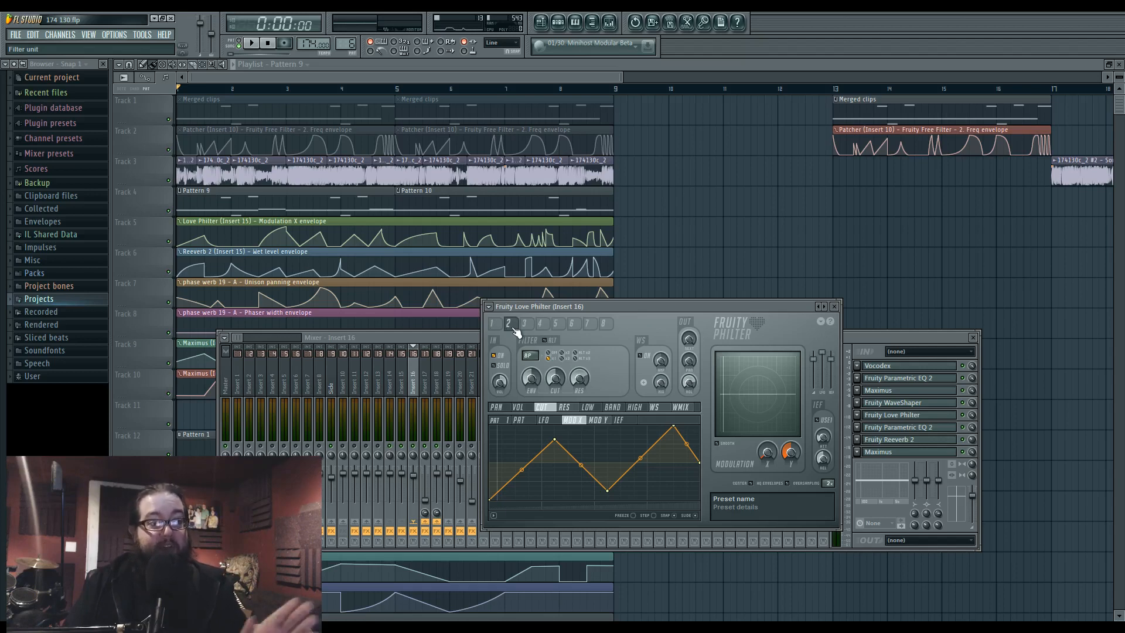
{"action": "left_click", "coordinate": [498, 325]}
{"action": "left_click", "coordinate": [508, 326]}
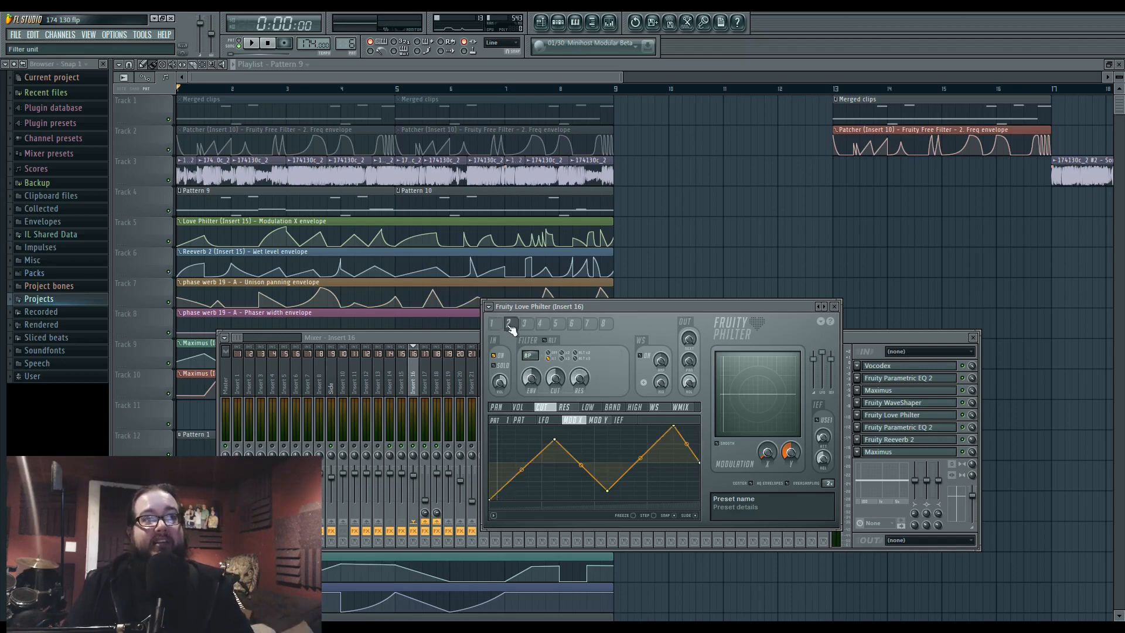
{"action": "left_click", "coordinate": [497, 324]}
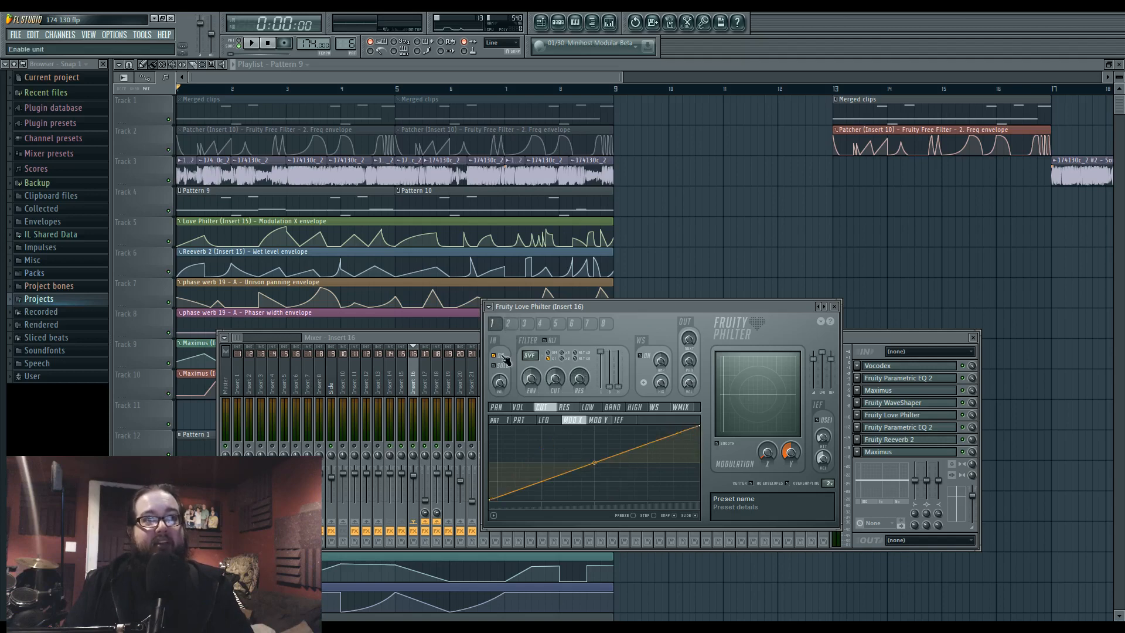
Play the song with filter unit 2 shown, toggle the enable switch, and finish on unit 1.
{"action": "left_click", "coordinate": [510, 325]}
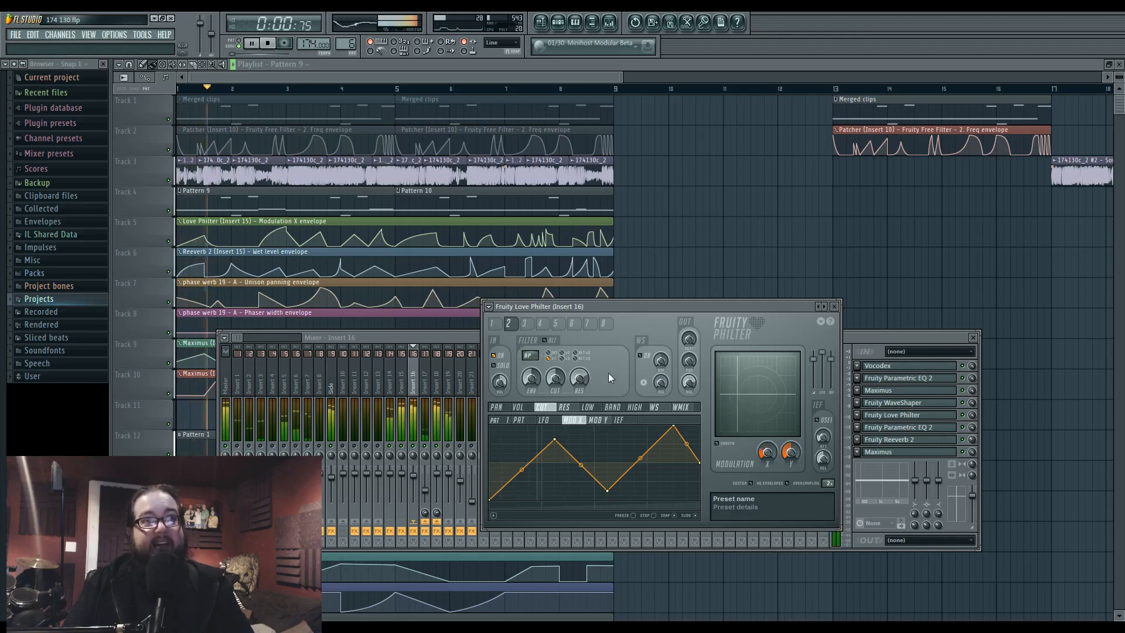
{"action": "left_click", "coordinate": [492, 324]}
{"action": "left_click", "coordinate": [499, 355]}
{"action": "left_click", "coordinate": [510, 325]}
{"action": "left_click", "coordinate": [500, 325]}
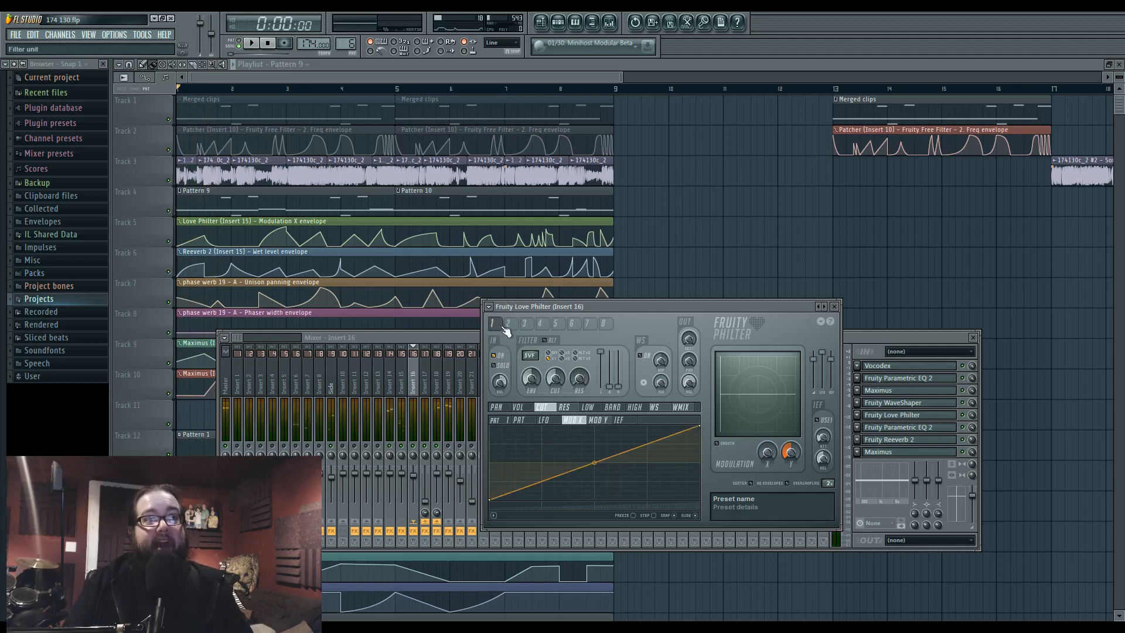
Play the song from the start with filter unit 1 shown, then compare both units' curves once more.
{"action": "key", "text": "space"}
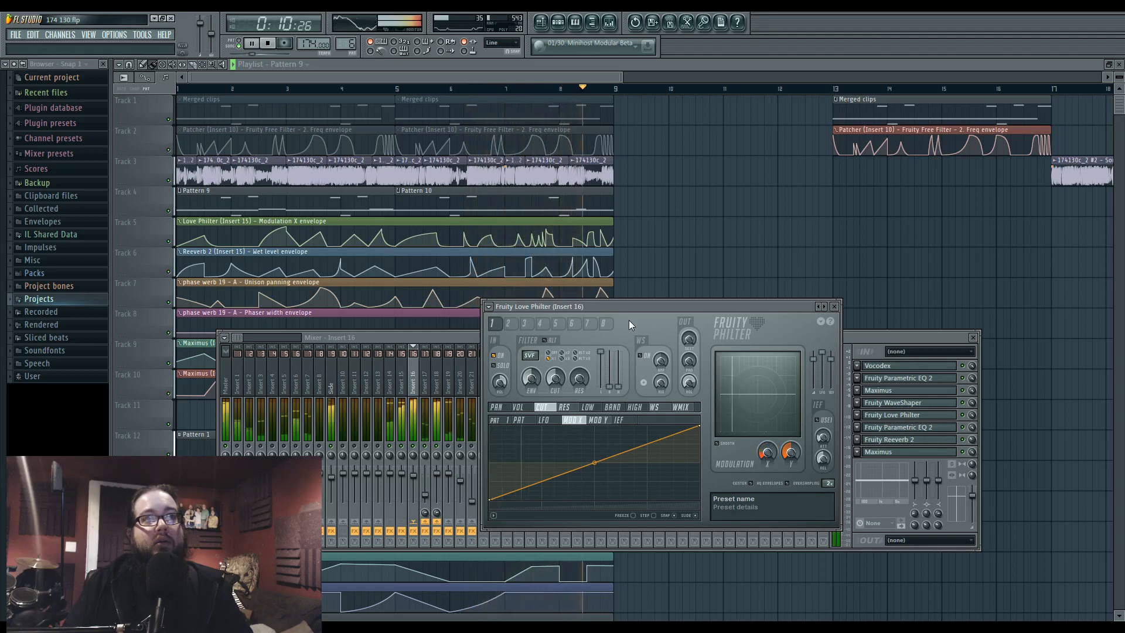
{"action": "key", "text": "space"}
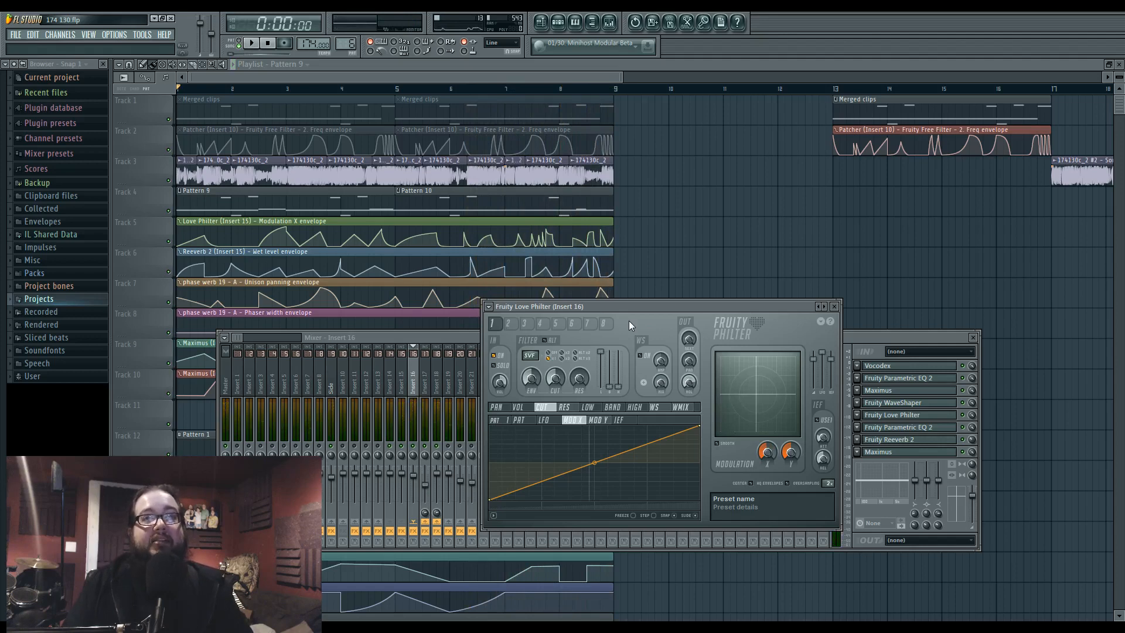
{"action": "left_click", "coordinate": [509, 324]}
{"action": "left_click", "coordinate": [499, 325]}
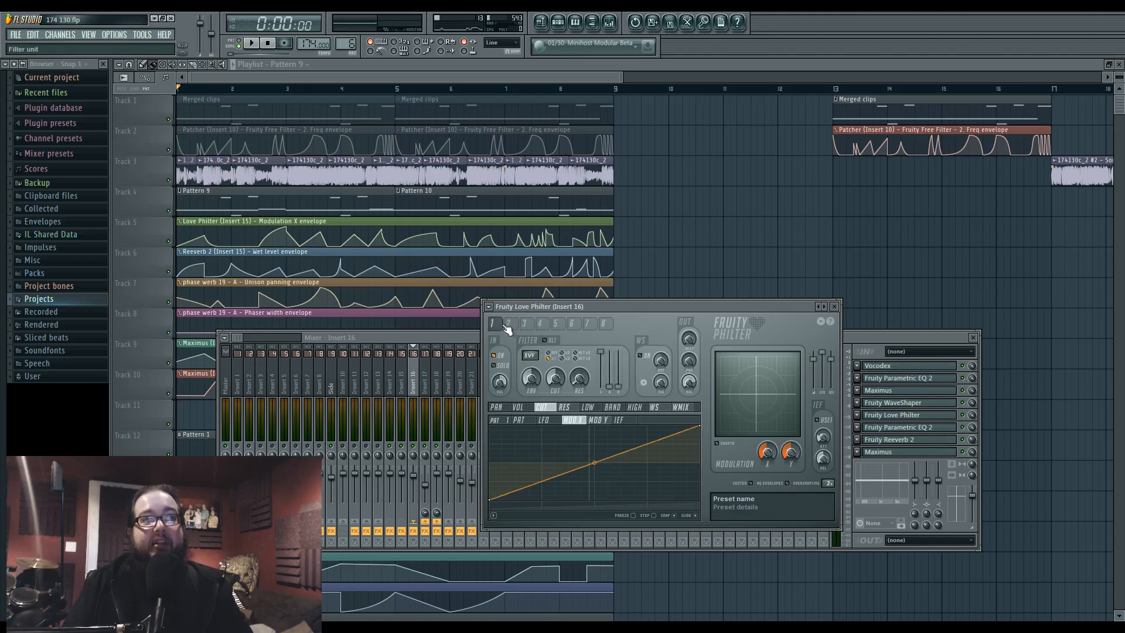
{"action": "left_click", "coordinate": [508, 326]}
{"action": "left_click", "coordinate": [497, 326]}
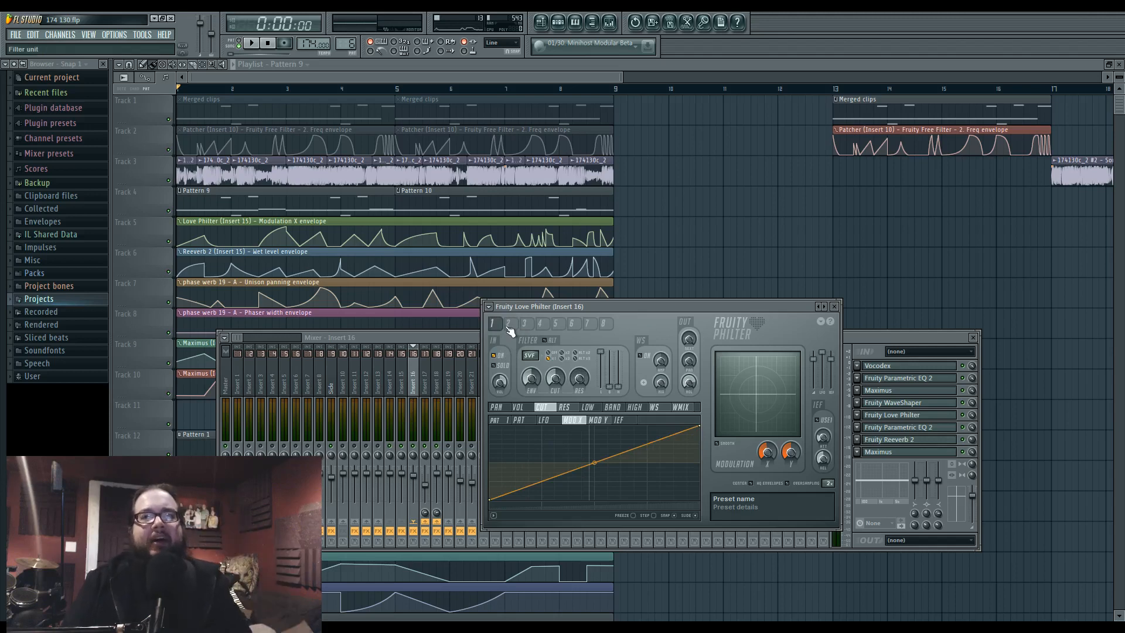
Show filter unit 1's volume curve for Modulation X and turn the Modulation X knob all the way down.
{"action": "left_click_drag", "start_coordinate": [541, 306], "coordinate": [490, 282]}
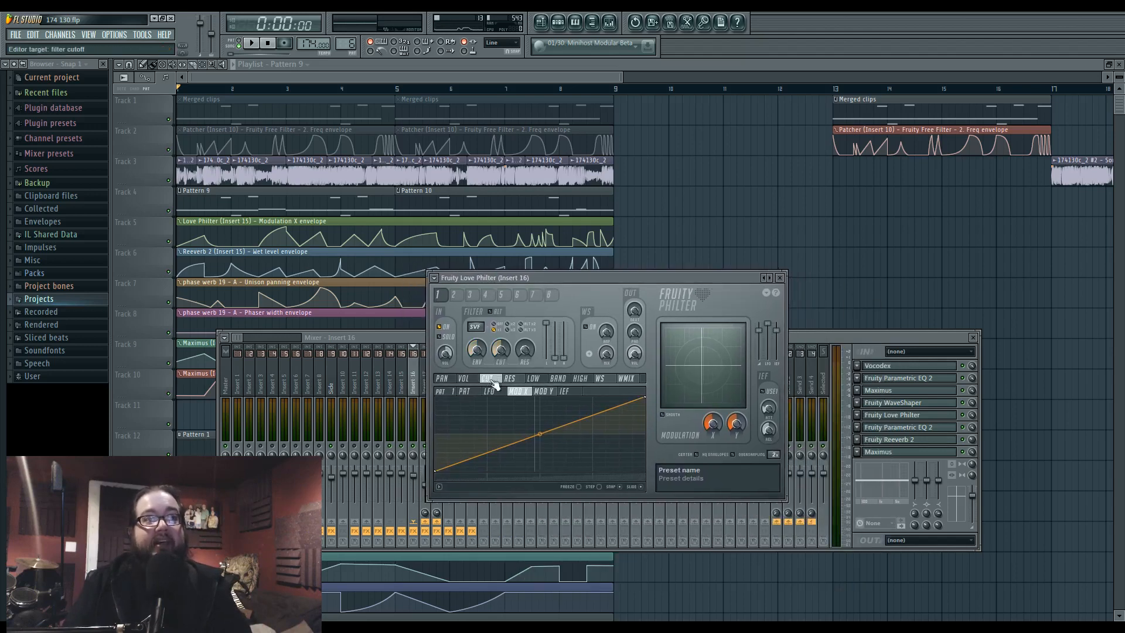
{"action": "left_click", "coordinate": [464, 378]}
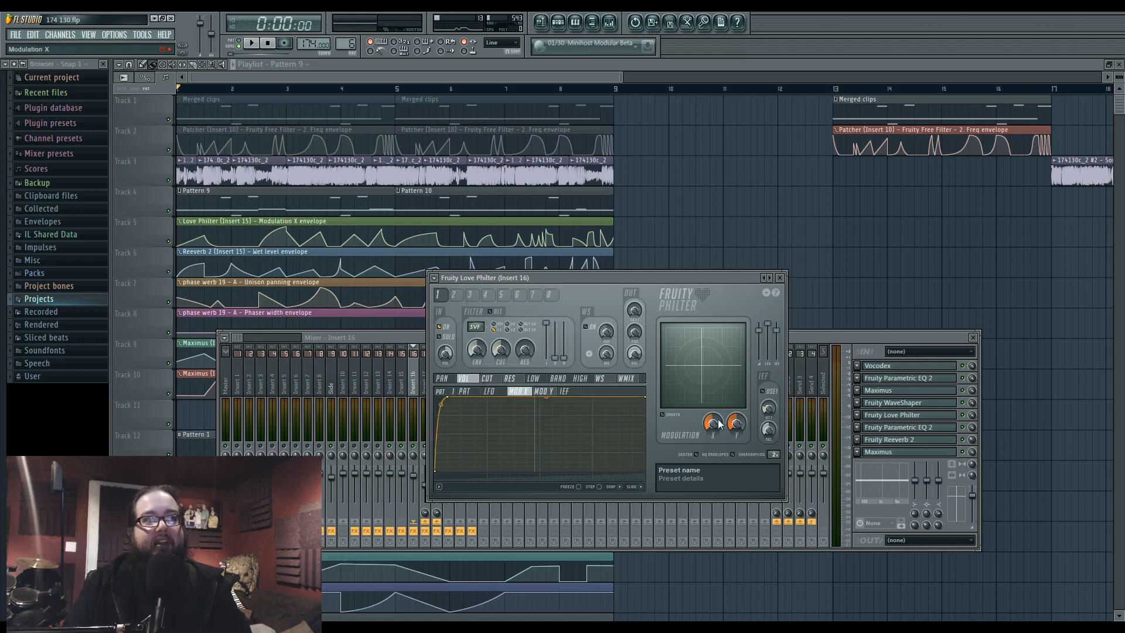
{"action": "mouse_move", "coordinate": [720, 424]}
{"action": "left_mouse_down"}
{"action": "mouse_move", "coordinate": [720, 457]}
{"action": "mouse_move", "coordinate": [720, 436]}
{"action": "left_mouse_up"}
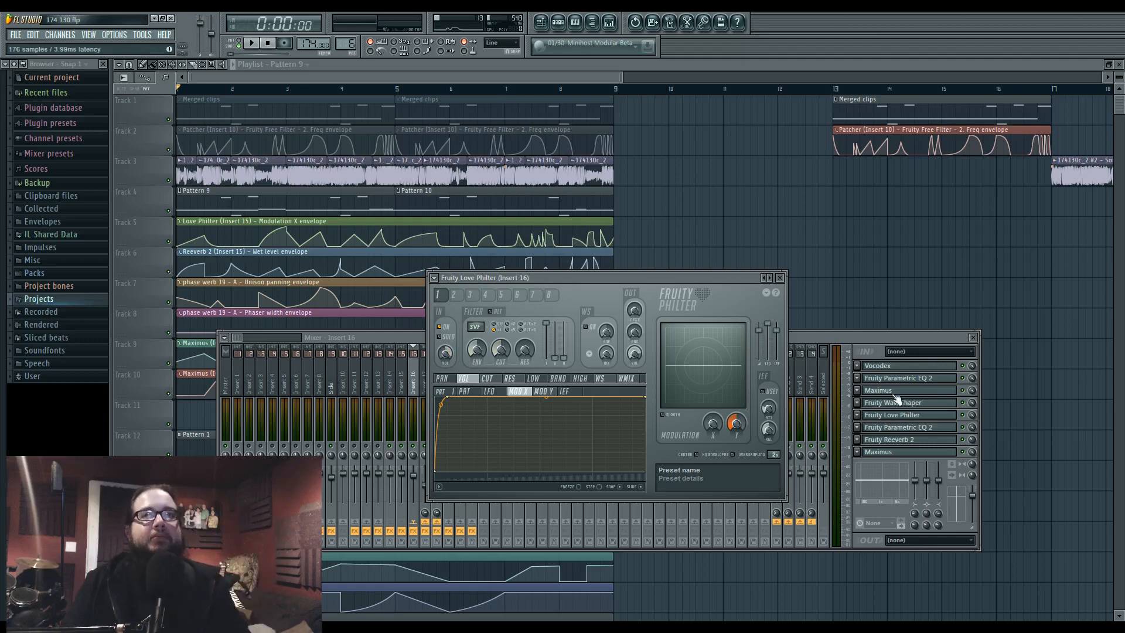
View Insert 16's second Fruity Parametric EQ 2 and its Fruity Reeverb 2, and play the song briefly.
{"action": "left_click", "coordinate": [909, 428]}
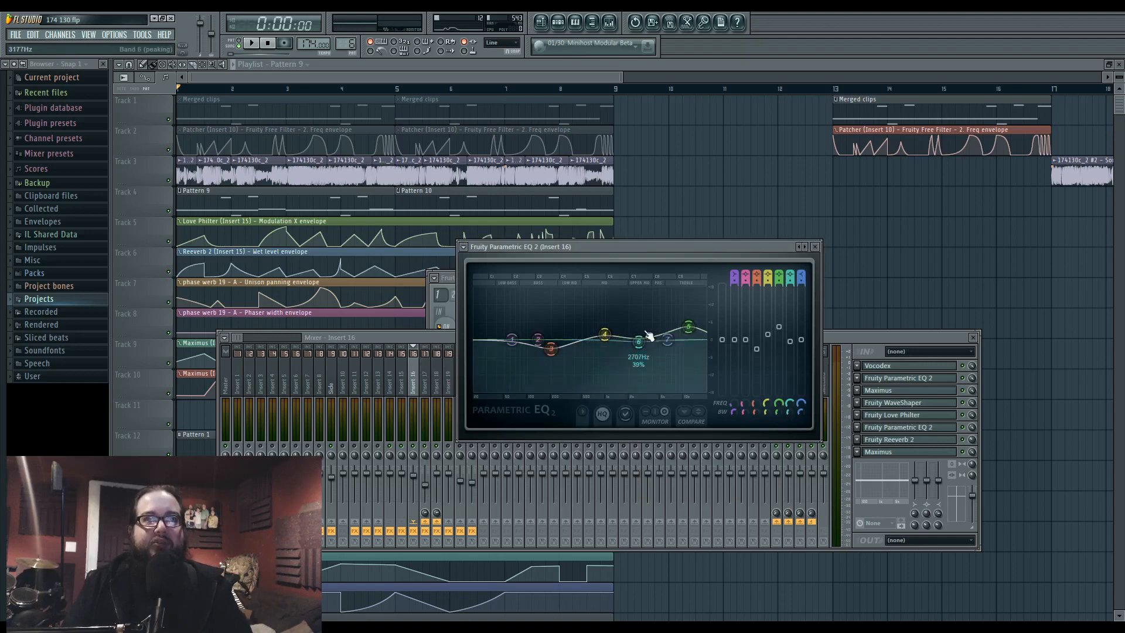
{"action": "left_click", "coordinate": [915, 440]}
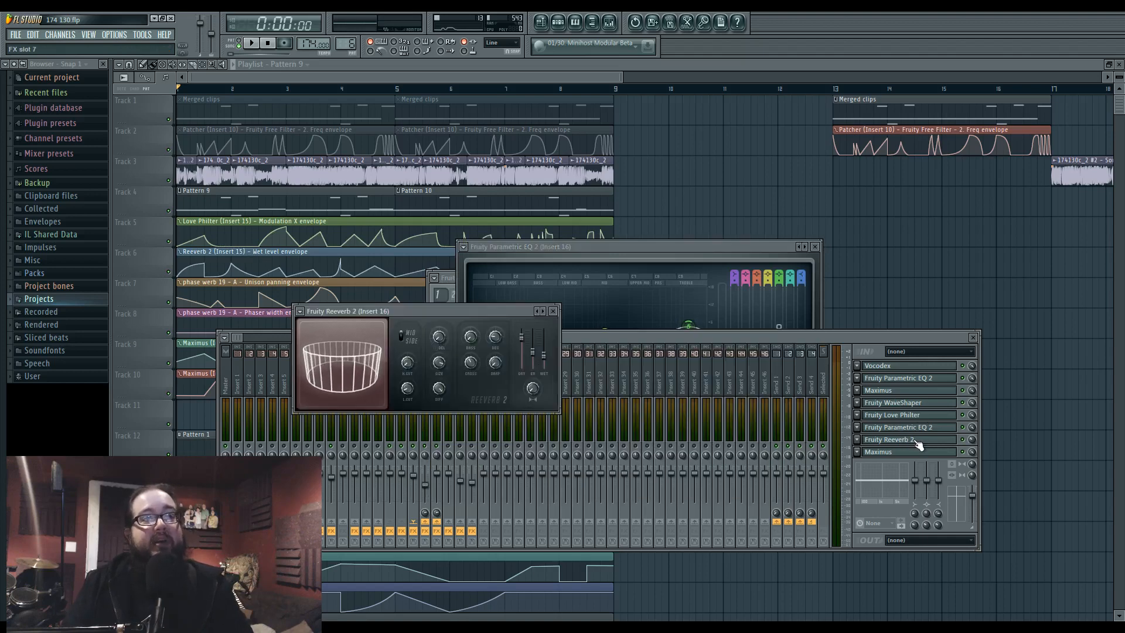
{"action": "key", "text": "space"}
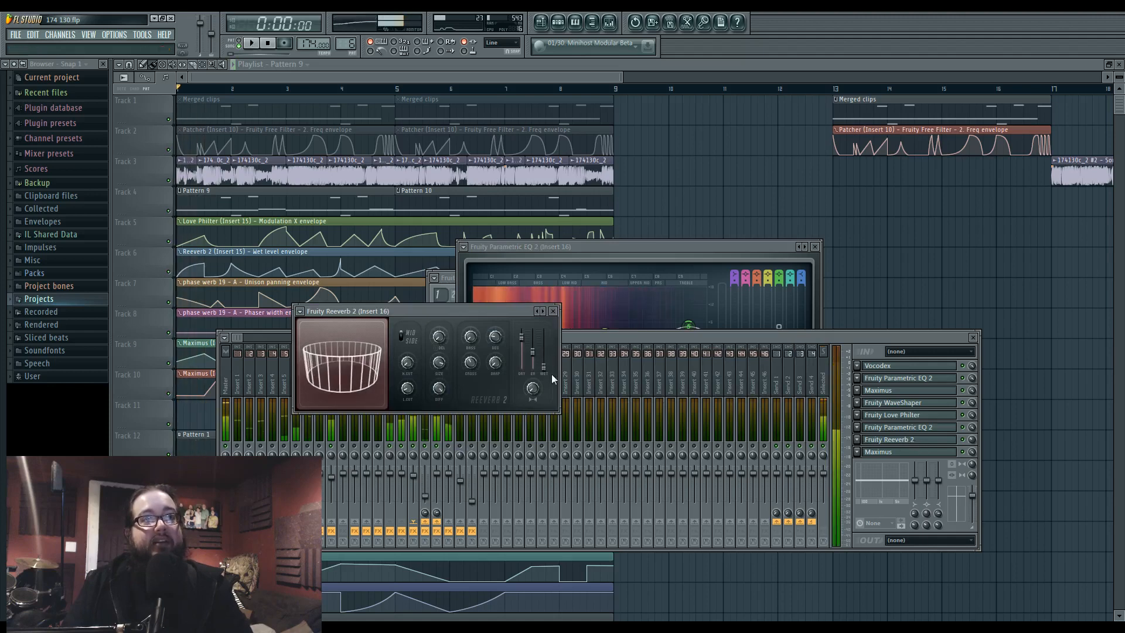
{"action": "key", "text": "space"}
Close all open plugin windows and enlarge the playlist view of the automation tracks across bars 1 to 9.
{"action": "key", "text": "F12"}
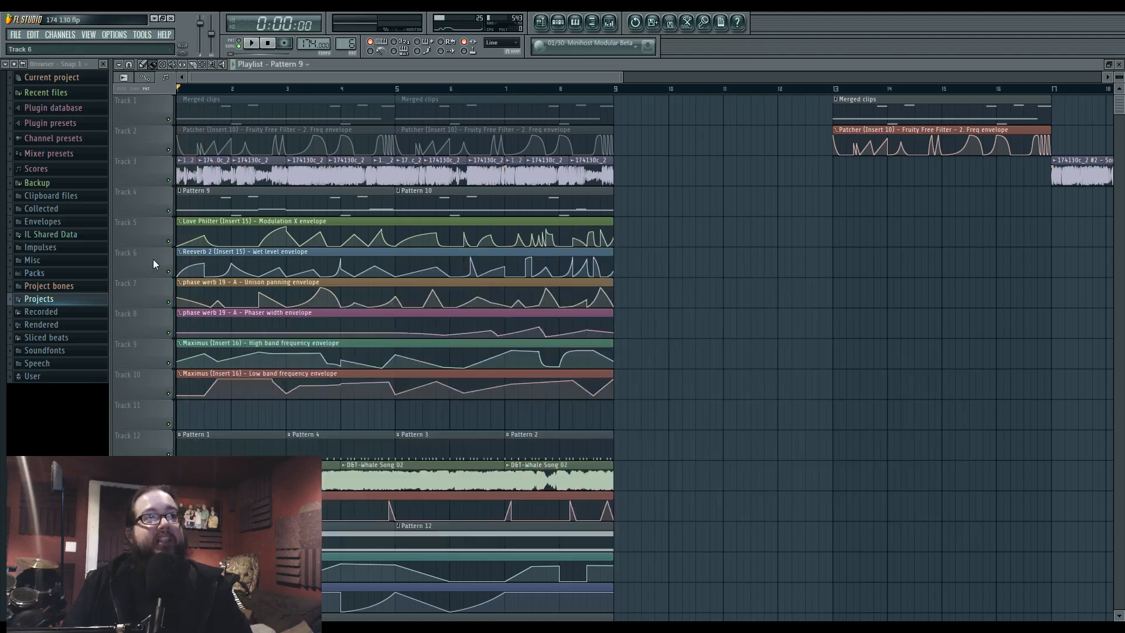
{"action": "scroll", "coordinate": [153, 259], "scroll_direction": "down", "scroll_amount": 1}
{"action": "scroll", "coordinate": [191, 313], "scroll_direction": "up", "scroll_amount": 3}
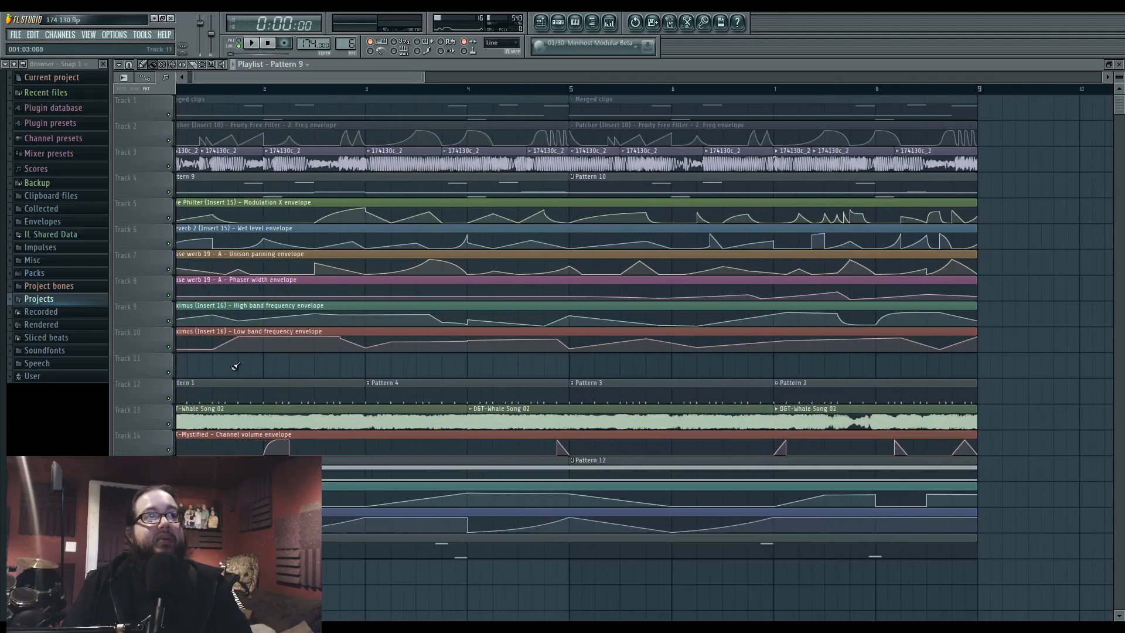
{"action": "scroll", "coordinate": [235, 366], "scroll_direction": "left", "scroll_amount": 1}
{"action": "left_click_drag", "start_coordinate": [1122, 80], "coordinate": [1122, 76]}
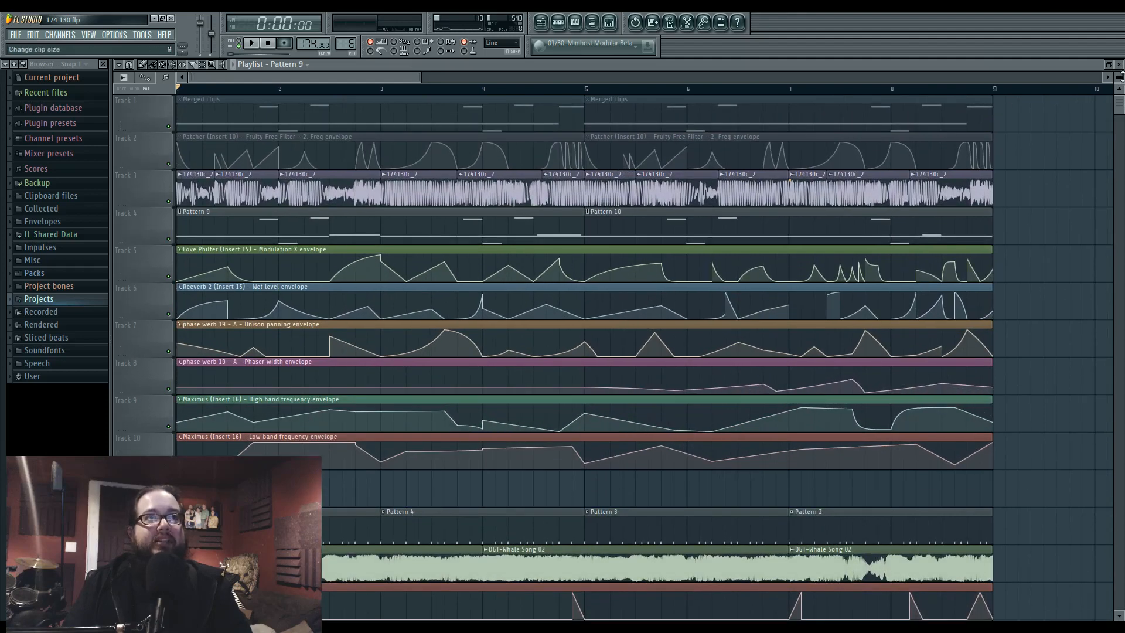
Play the song from the start against its automation clips, then replay the passage in bars 3 and 4.
{"action": "key", "text": "space"}
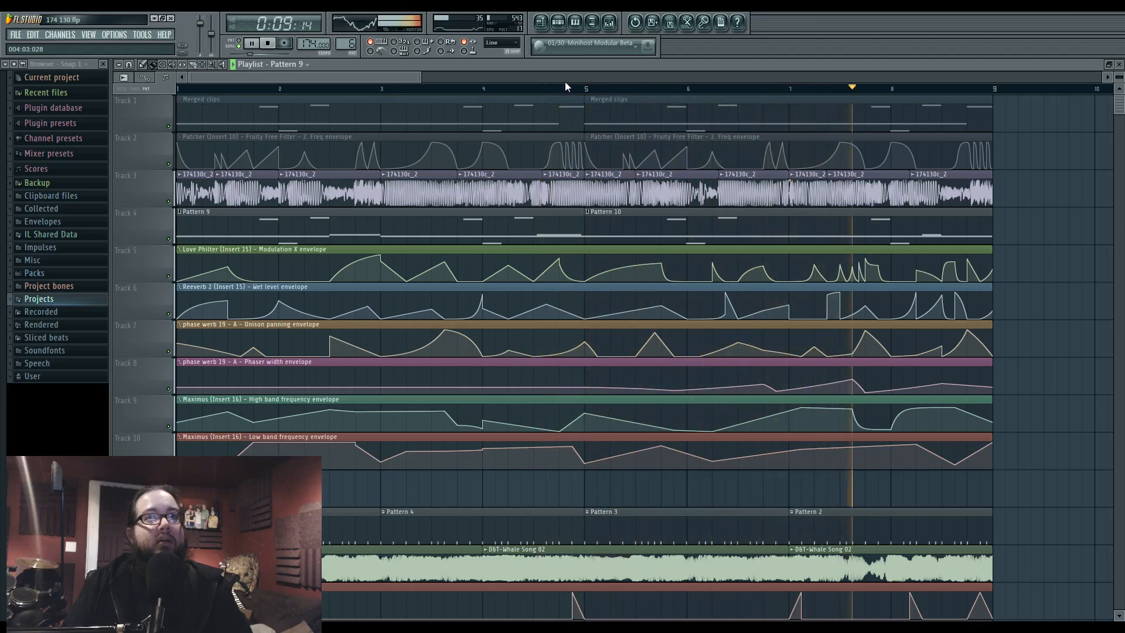
{"action": "key", "text": "space"}
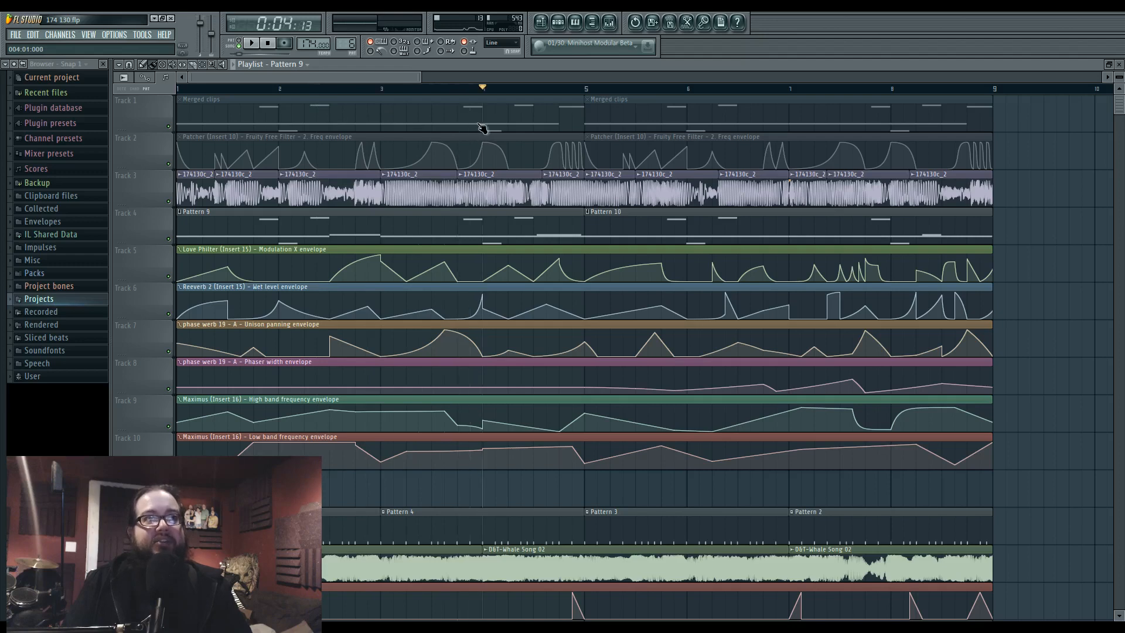
{"action": "key", "text": "space"}
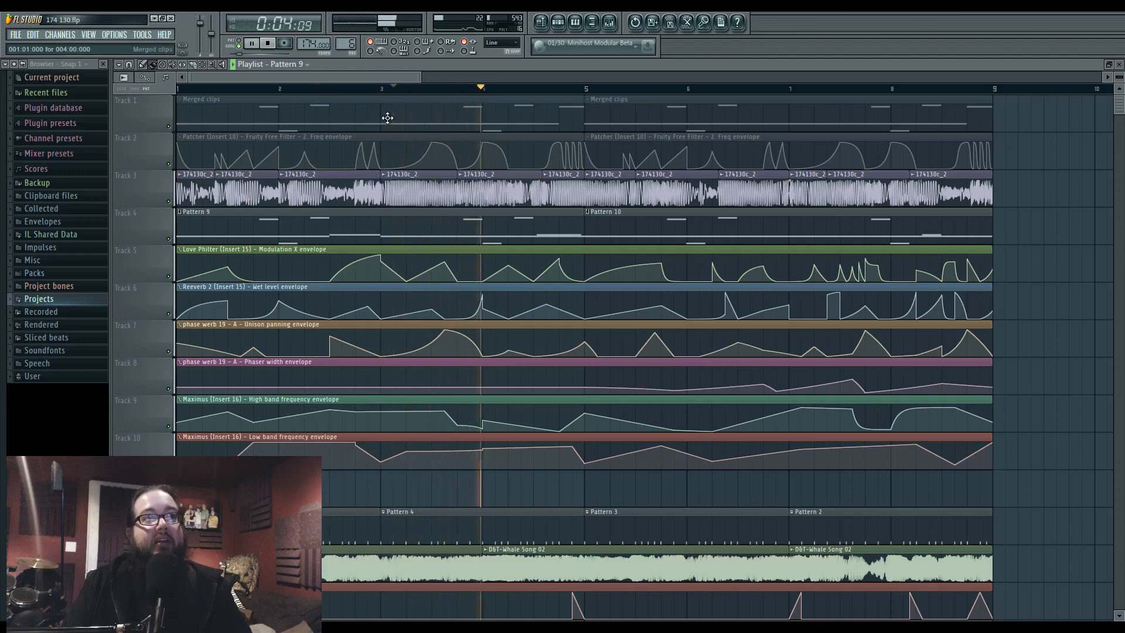
{"action": "key", "text": "space"}
{"action": "key", "text": "space"}
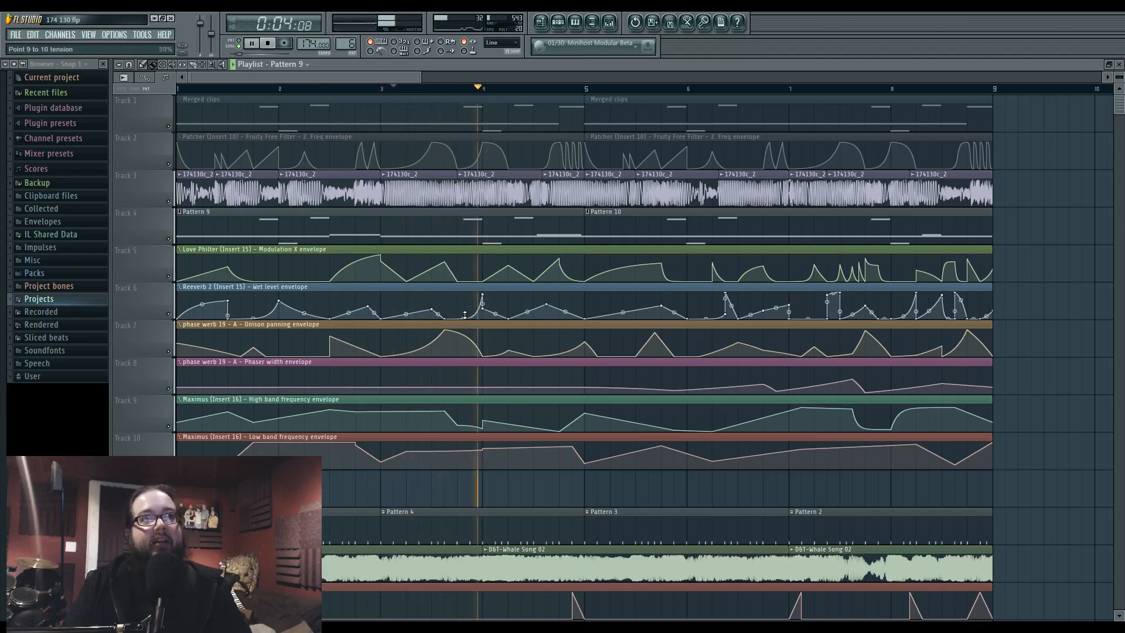
Adjust the tension between points 9 and 10 of the Reeverb 2 wet level envelope while replaying from bar 3.
{"action": "key", "text": "space"}
{"action": "key", "text": "space"}
{"action": "left_click_drag", "start_coordinate": [463, 319], "coordinate": [464, 319]}
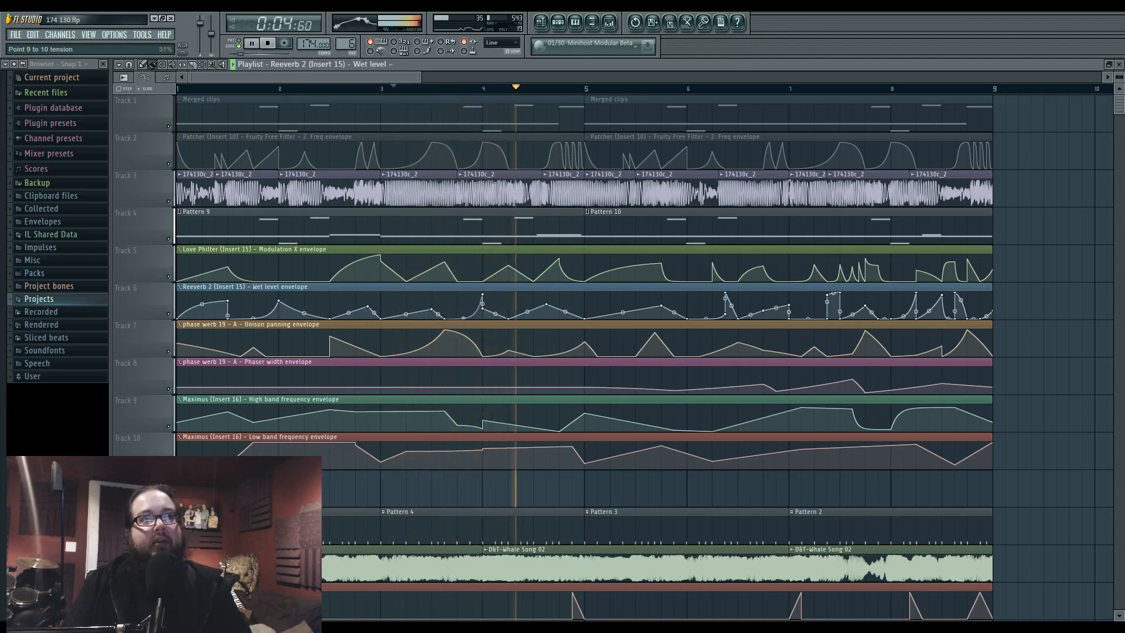
{"action": "key", "text": "space"}
{"action": "key", "text": "space"}
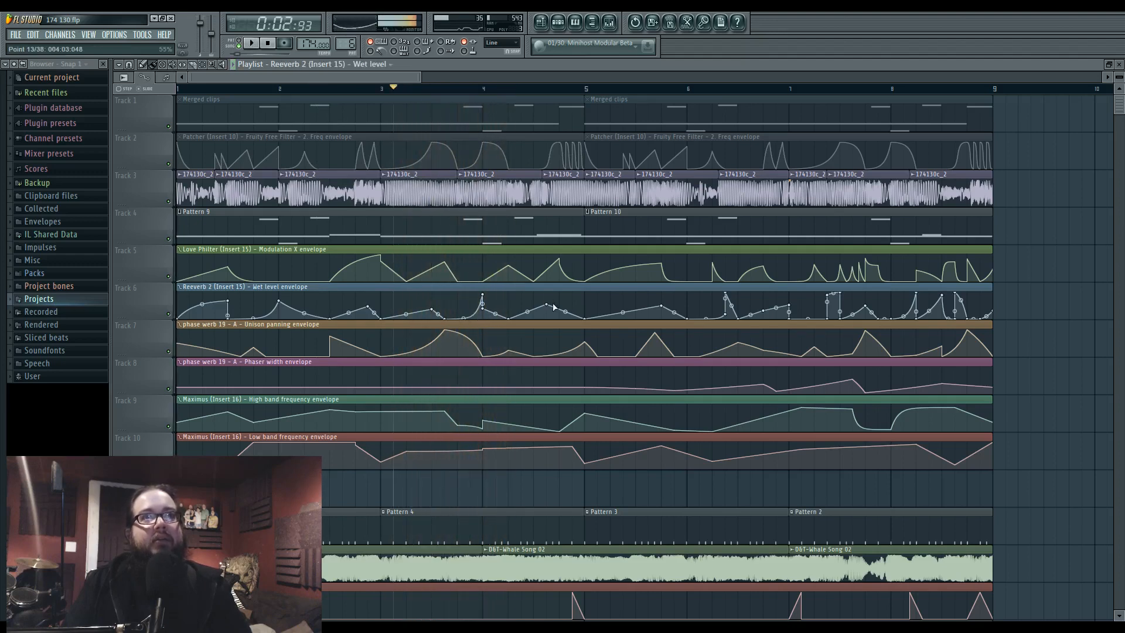
{"action": "key", "text": "space"}
Replay the song from the middle and the beginning of bar 7, and return the playhead to the song start.
{"action": "left_click", "coordinate": [853, 89]}
{"action": "key", "text": "space"}
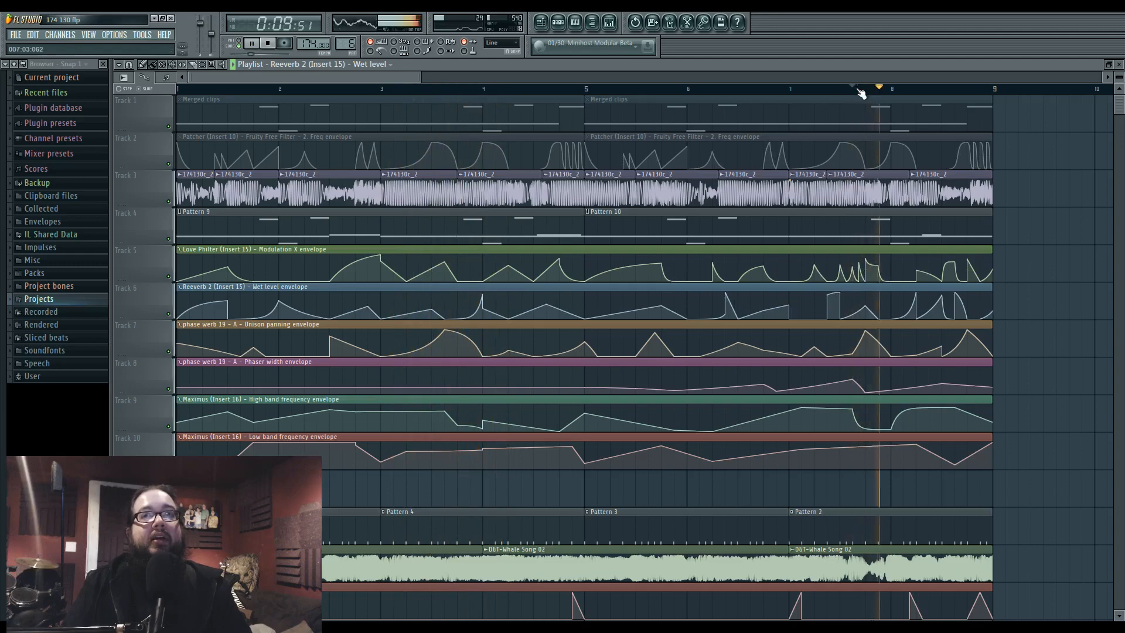
{"action": "left_click", "coordinate": [798, 91]}
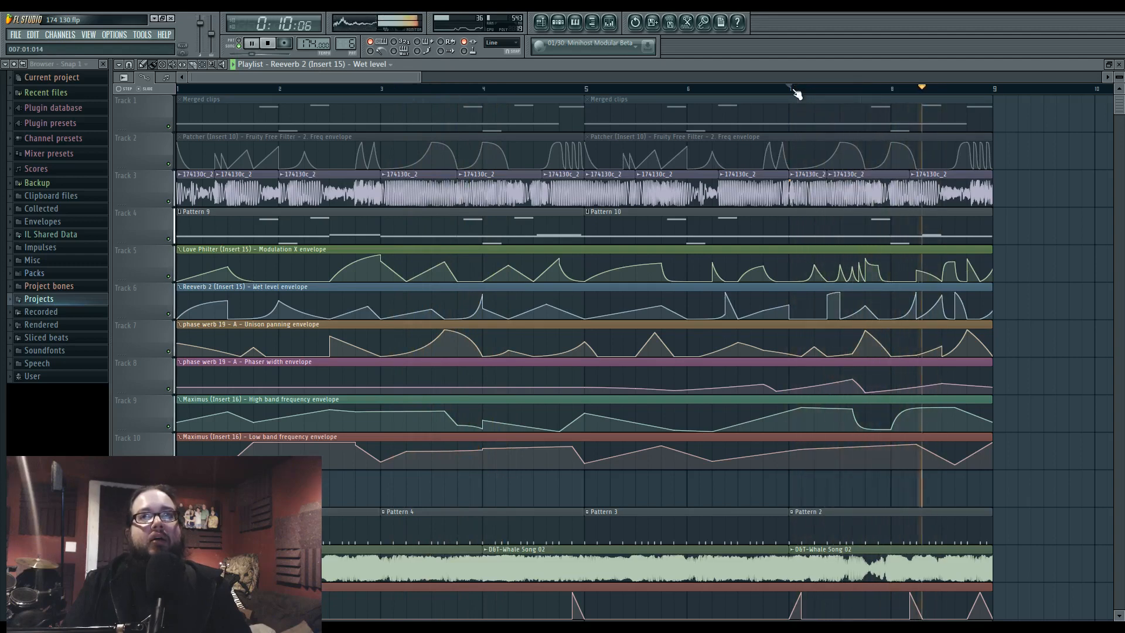
{"action": "key", "text": "space"}
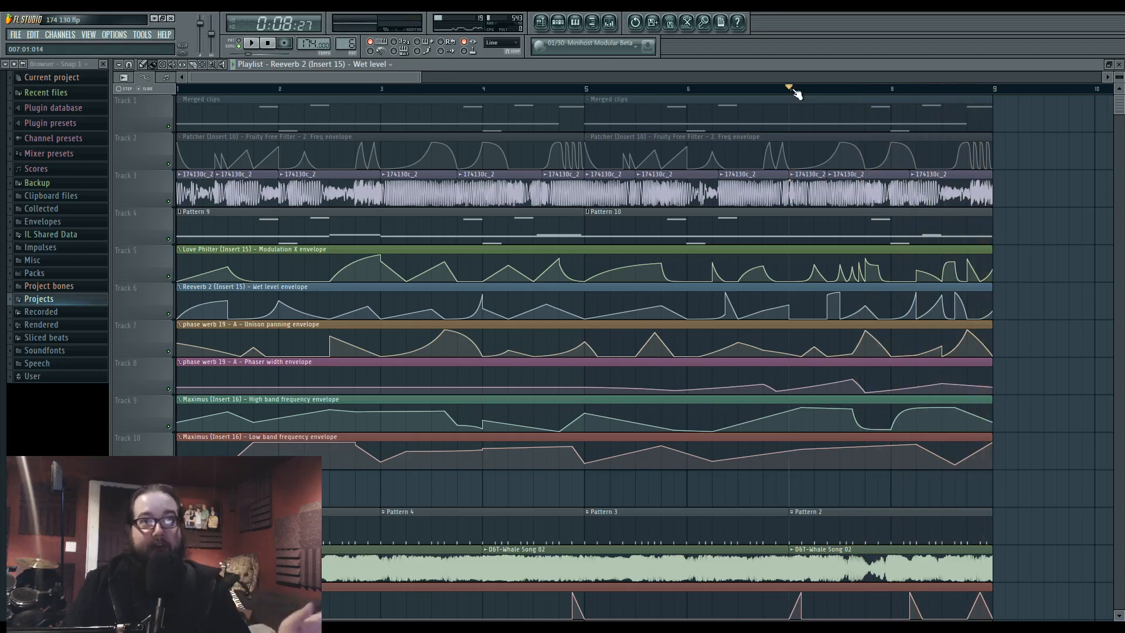
{"action": "left_click", "coordinate": [192, 92]}
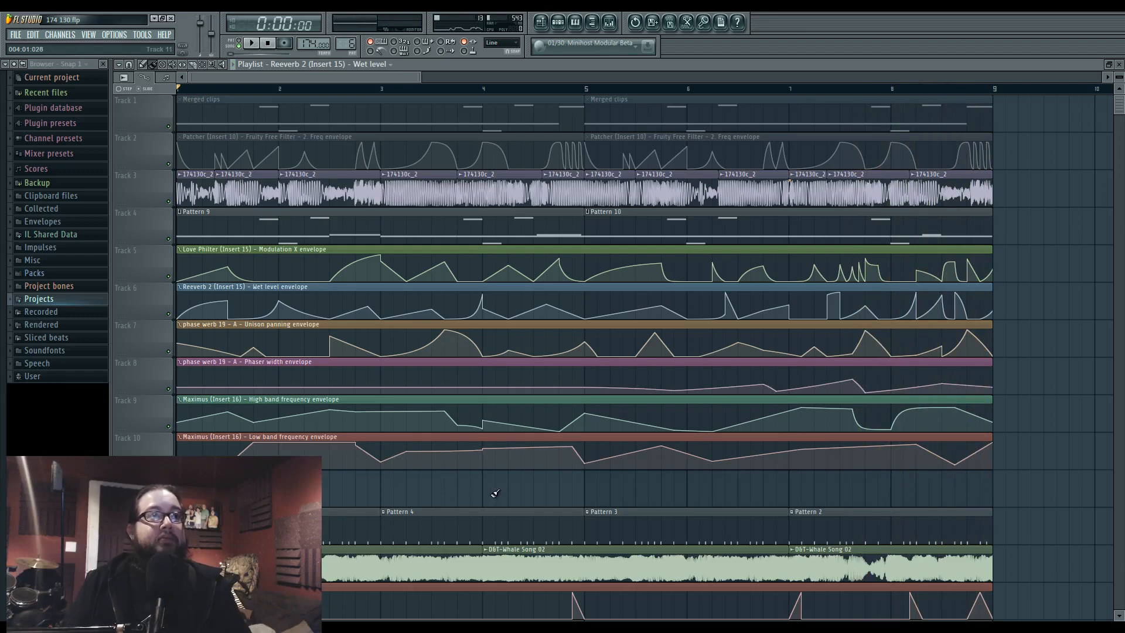
Select the phase werb 19 Unison panning and Phaser width clips, and open the phase werb 19 channel's Harmor patch.
{"action": "mouse_move", "coordinate": [210, 324]}
{"action": "left_mouse_down"}
{"action": "mouse_move", "coordinate": [224, 324]}
{"action": "mouse_move", "coordinate": [210, 324]}
{"action": "left_mouse_up"}
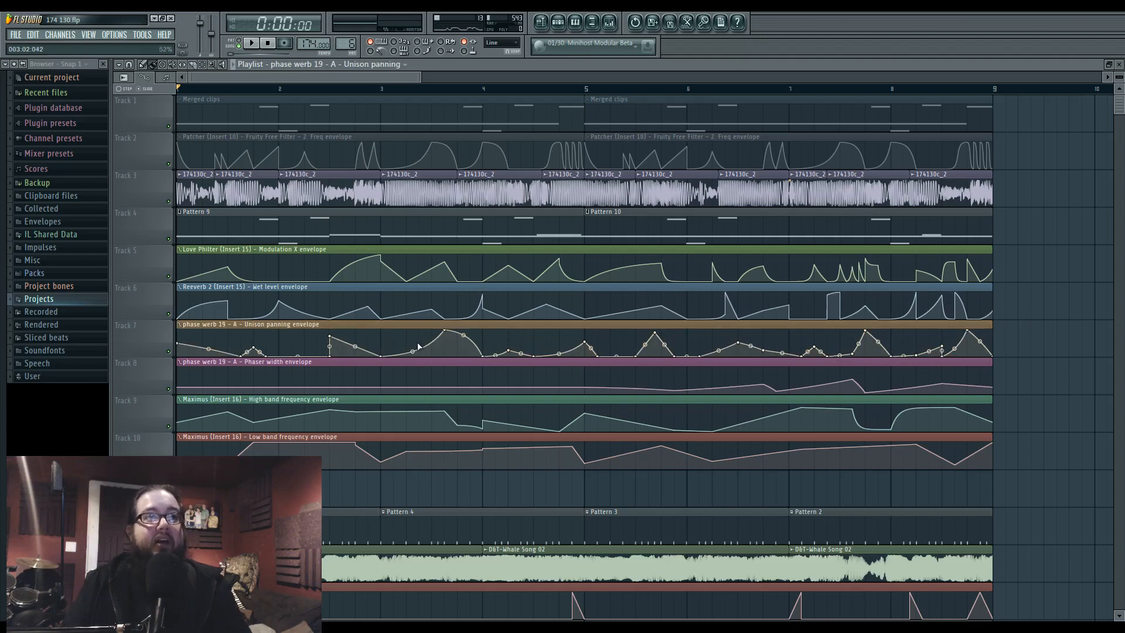
{"action": "left_click_drag", "start_coordinate": [397, 351], "coordinate": [413, 378]}
{"action": "left_click", "coordinate": [558, 23]}
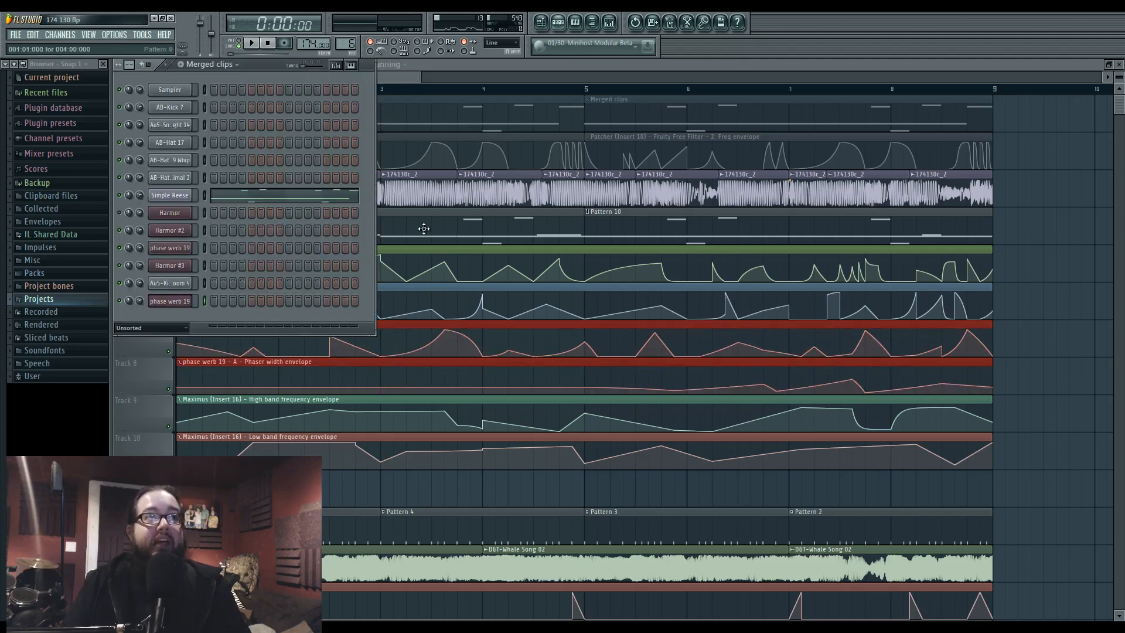
{"action": "left_click", "coordinate": [172, 305]}
{"action": "left_click", "coordinate": [172, 306]}
{"action": "left_click", "coordinate": [174, 251]}
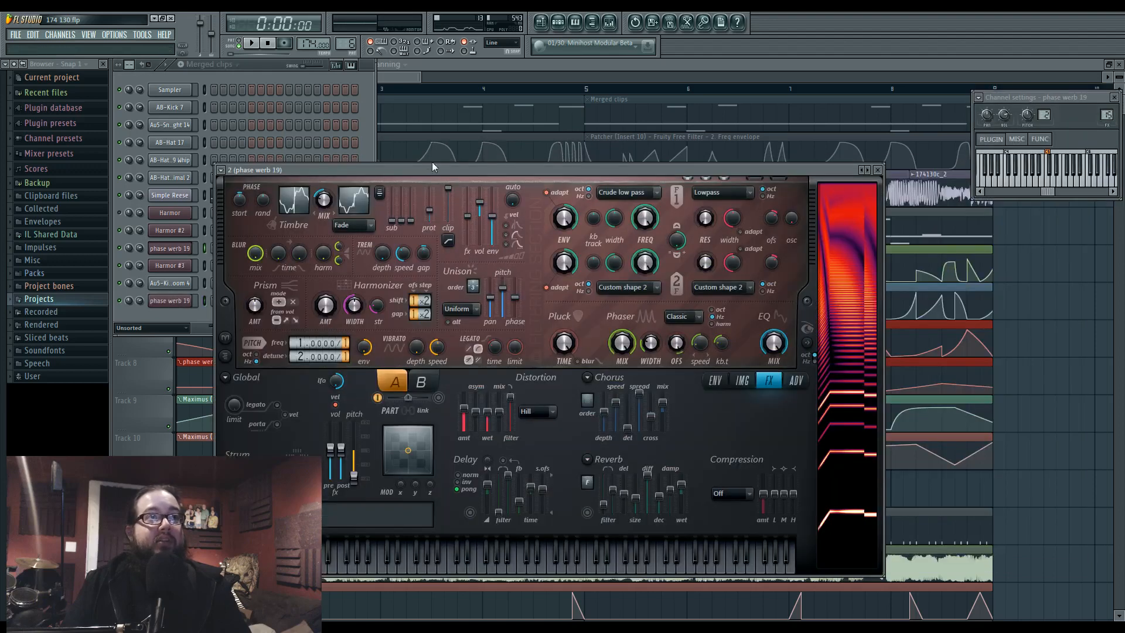
Play the song briefly with the phase werb 19 patch shown and move its window clear of the channel list.
{"action": "key", "text": "space"}
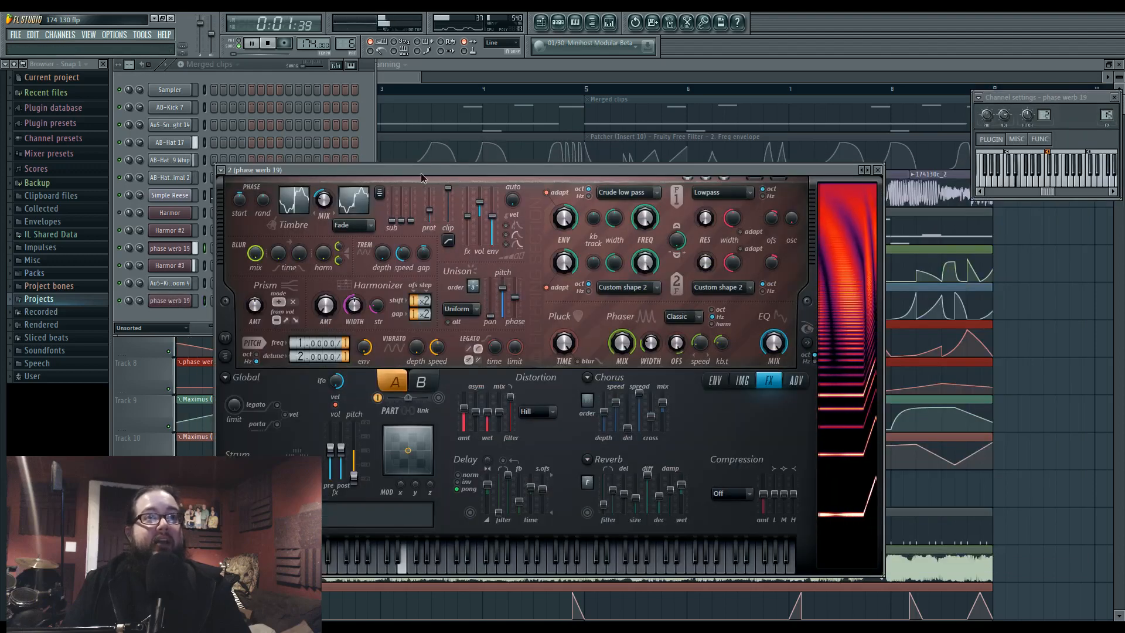
{"action": "key", "text": "space"}
{"action": "left_click_drag", "start_coordinate": [421, 172], "coordinate": [621, 172]}
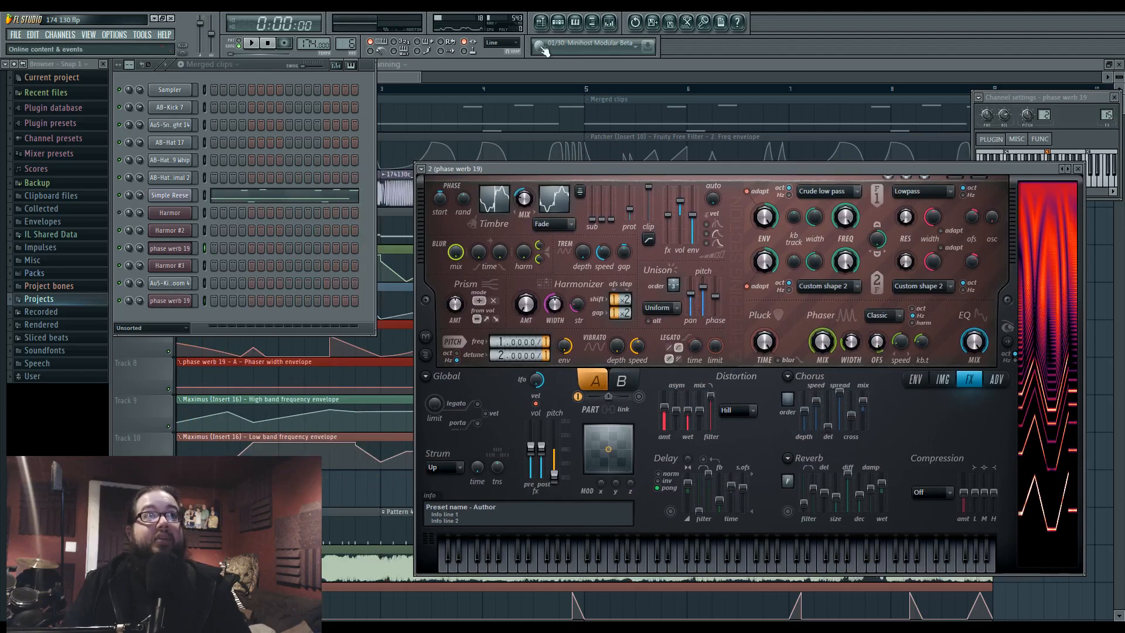
Play the song from the start with the phase werb 19 patch moved below the automation clips, and close the patch window.
{"action": "left_click", "coordinate": [554, 144]}
{"action": "left_click_drag", "start_coordinate": [555, 172], "coordinate": [498, 430]}
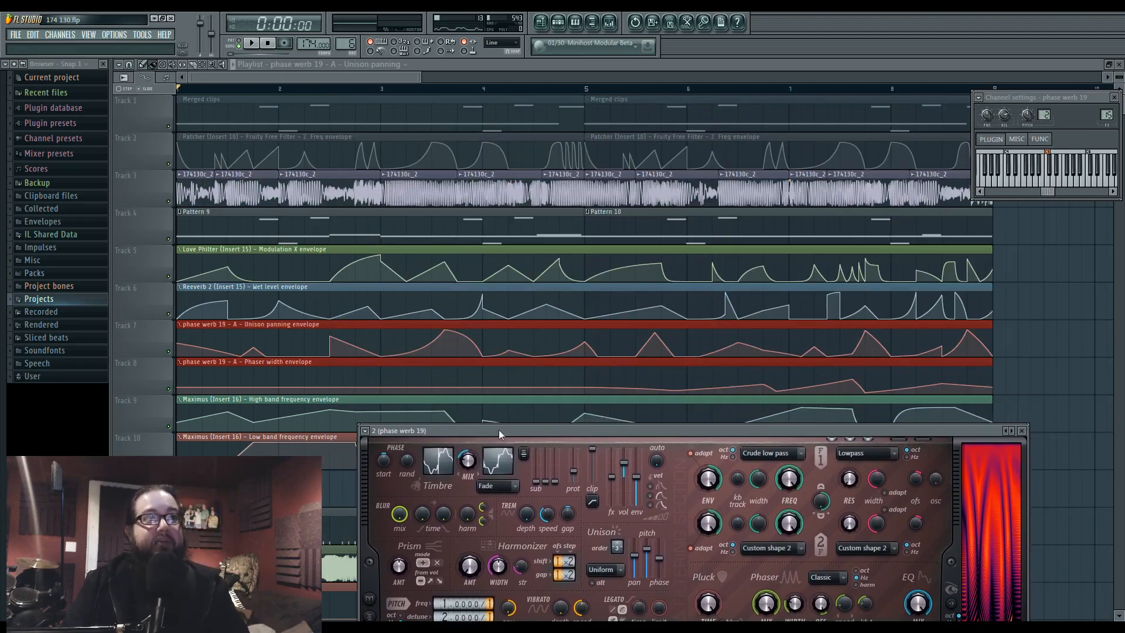
{"action": "key", "text": "space"}
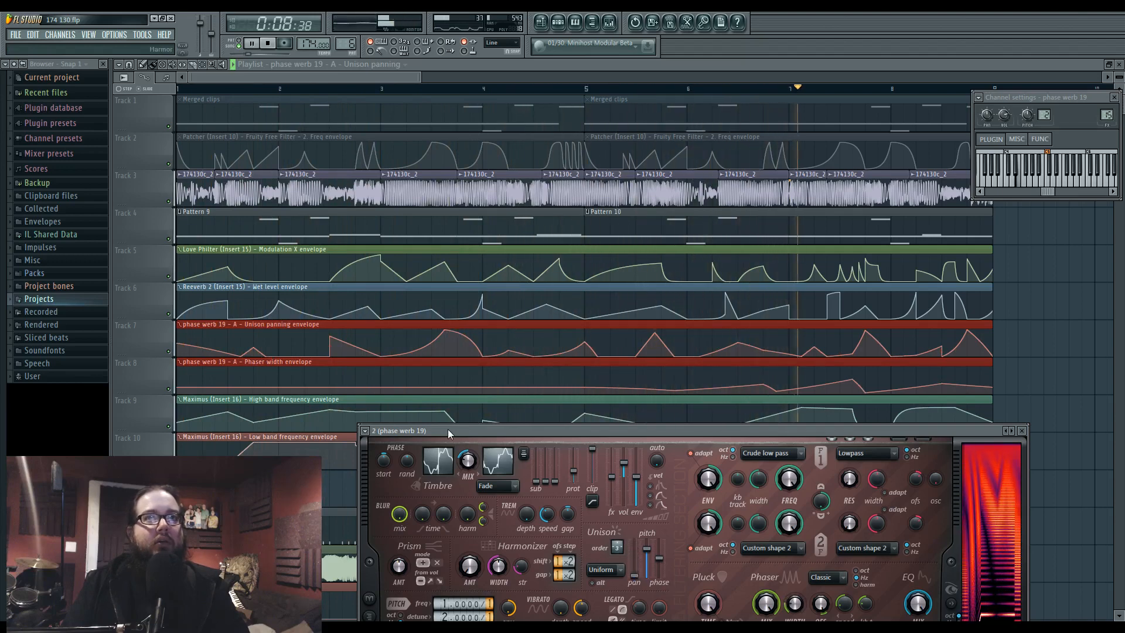
{"action": "key", "text": "space"}
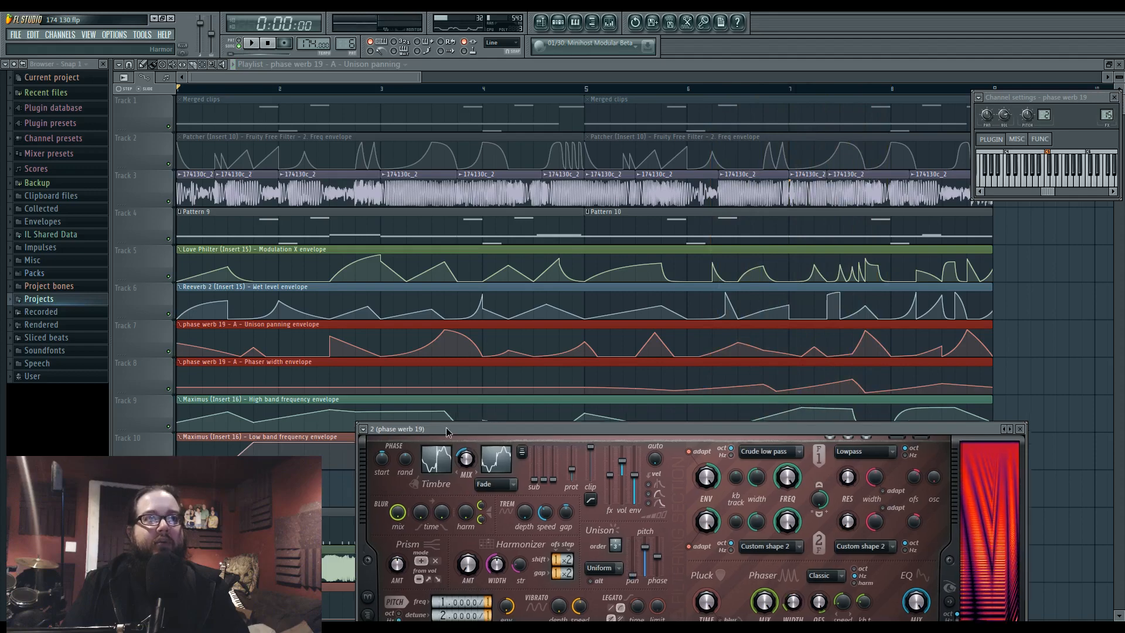
{"action": "left_click_drag", "start_coordinate": [447, 429], "coordinate": [407, 155]}
{"action": "key", "text": "Escape"}
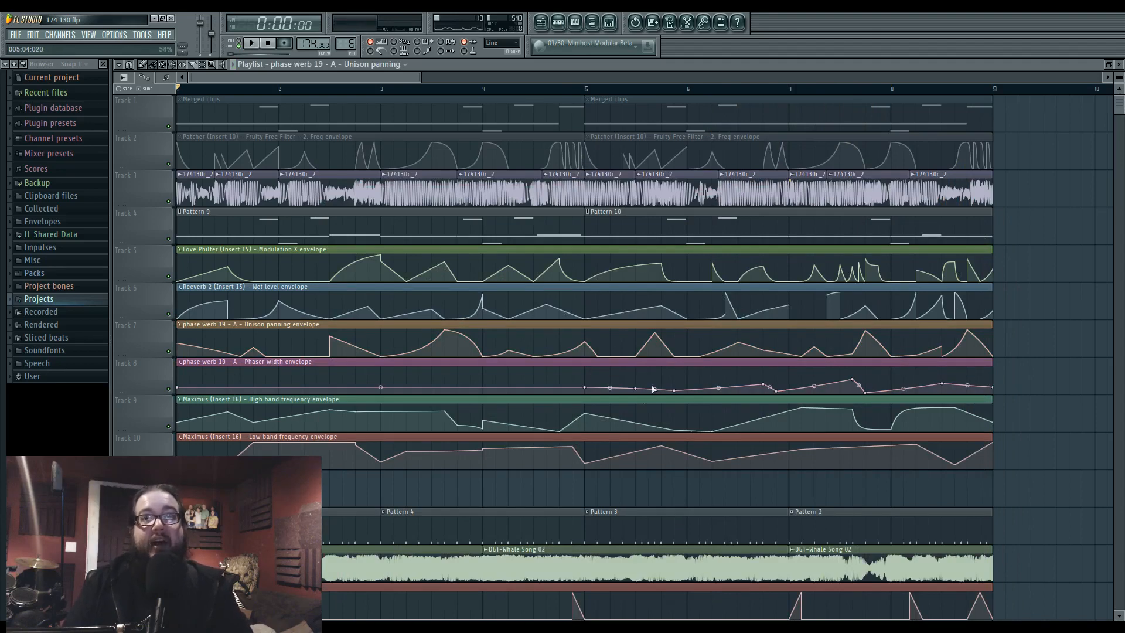
Play the song from bar 5 with the phase werb 19 Harmor patch open on its Phaser width control.
{"action": "left_click", "coordinate": [588, 89]}
{"action": "key", "text": "F6"}
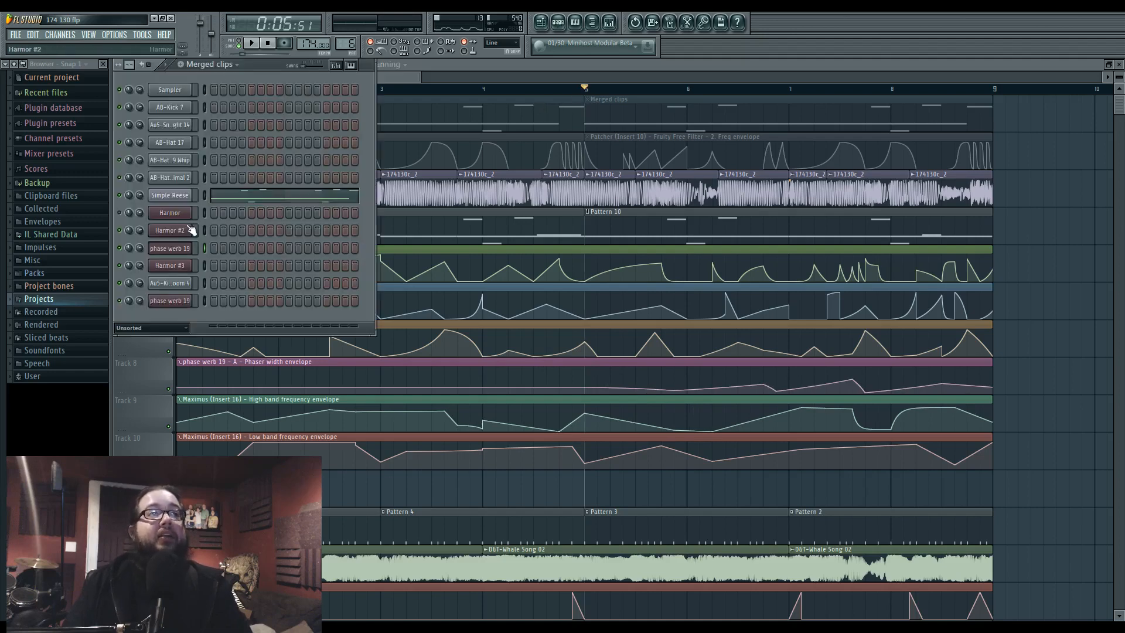
{"action": "left_click", "coordinate": [176, 248]}
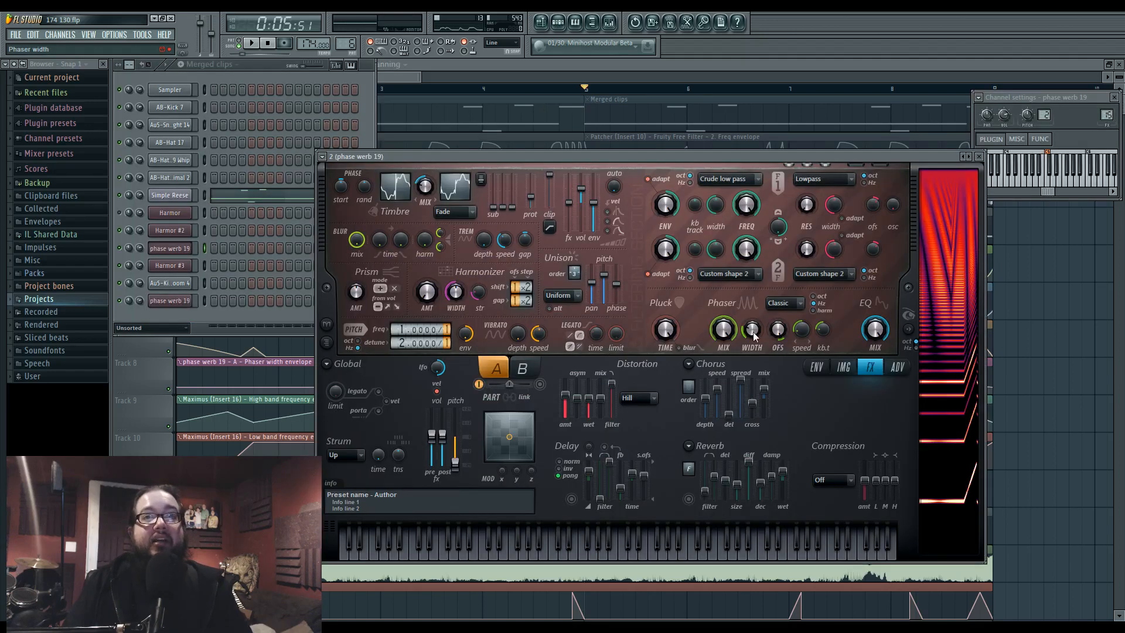
{"action": "key", "text": "space"}
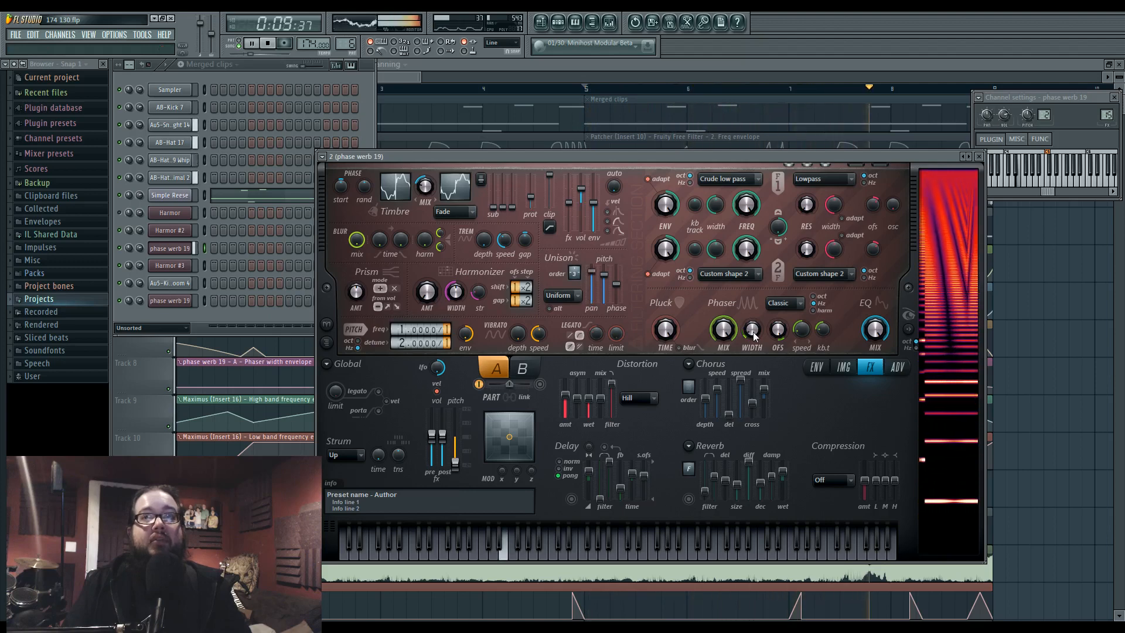
{"action": "key", "text": "space"}
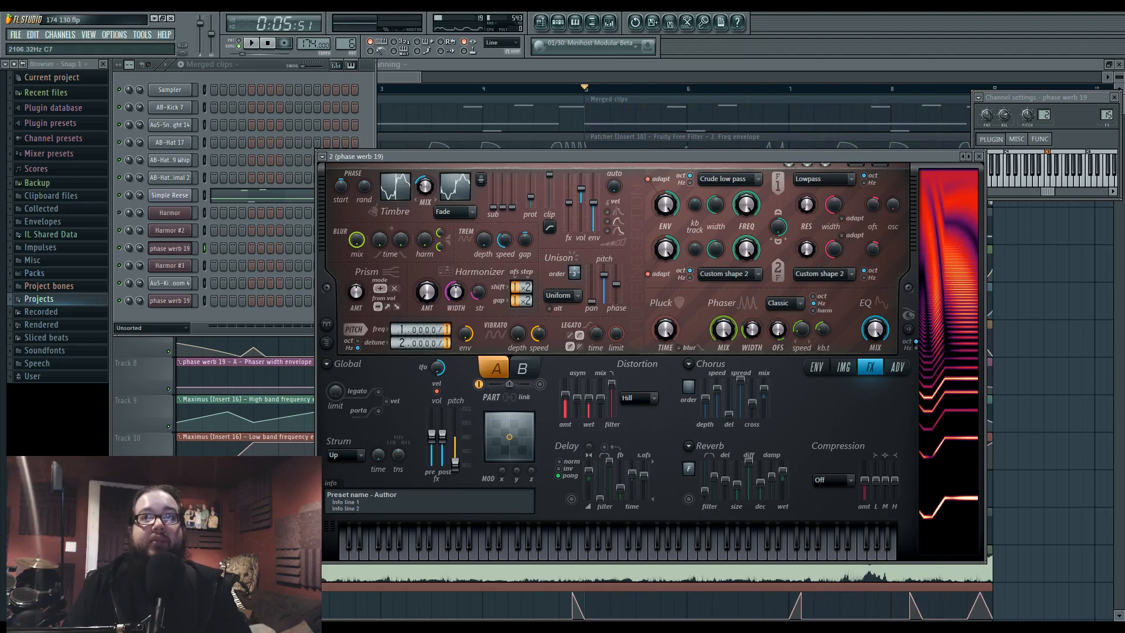
Widen the phase werb 19 patch's spectrum display, replay the song from bar 5, and close the patch.
{"action": "left_click", "coordinate": [921, 329]}
{"action": "key", "text": "space"}
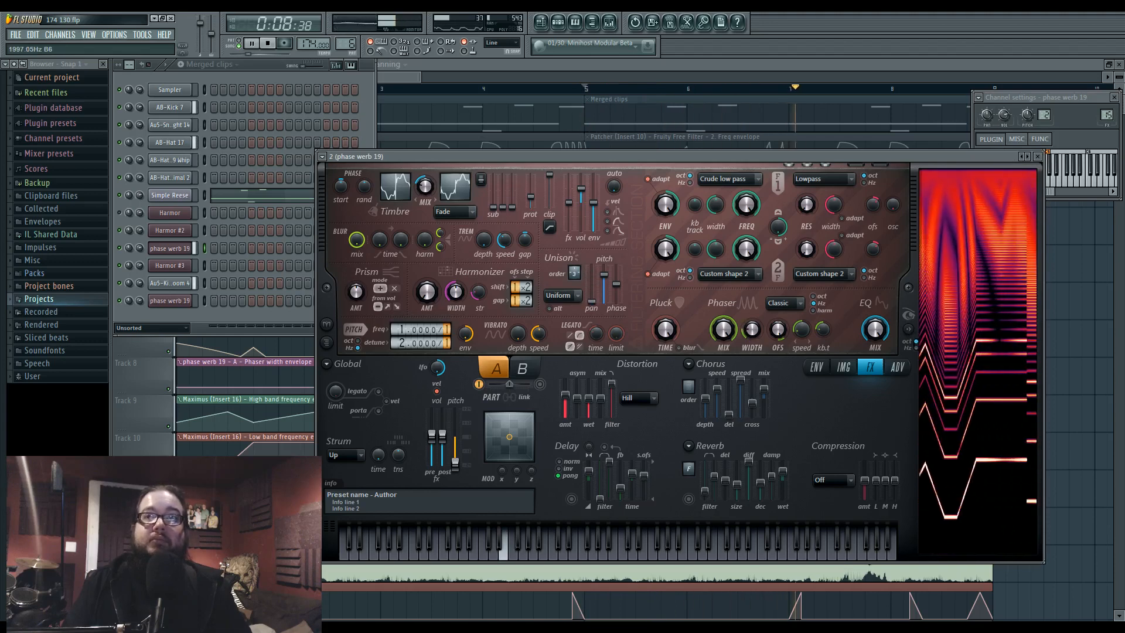
{"action": "key", "text": "space"}
{"action": "left_click", "coordinate": [1078, 345]}
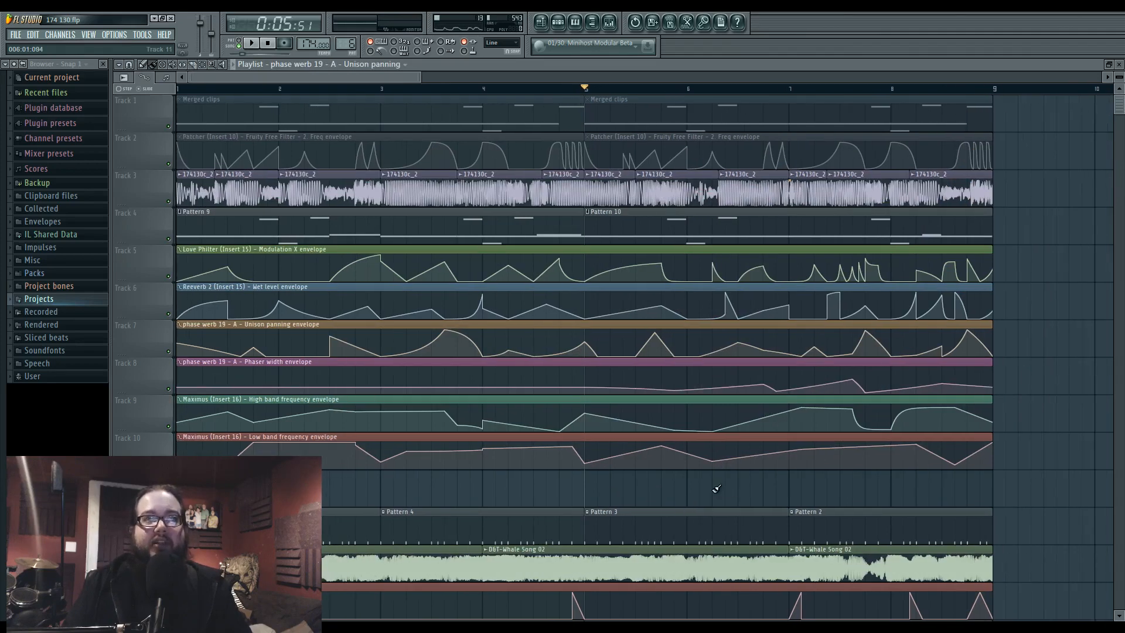
Return the playhead to the song start and open the last Maximus on mixer Insert 16.
{"action": "key", "text": "space"}
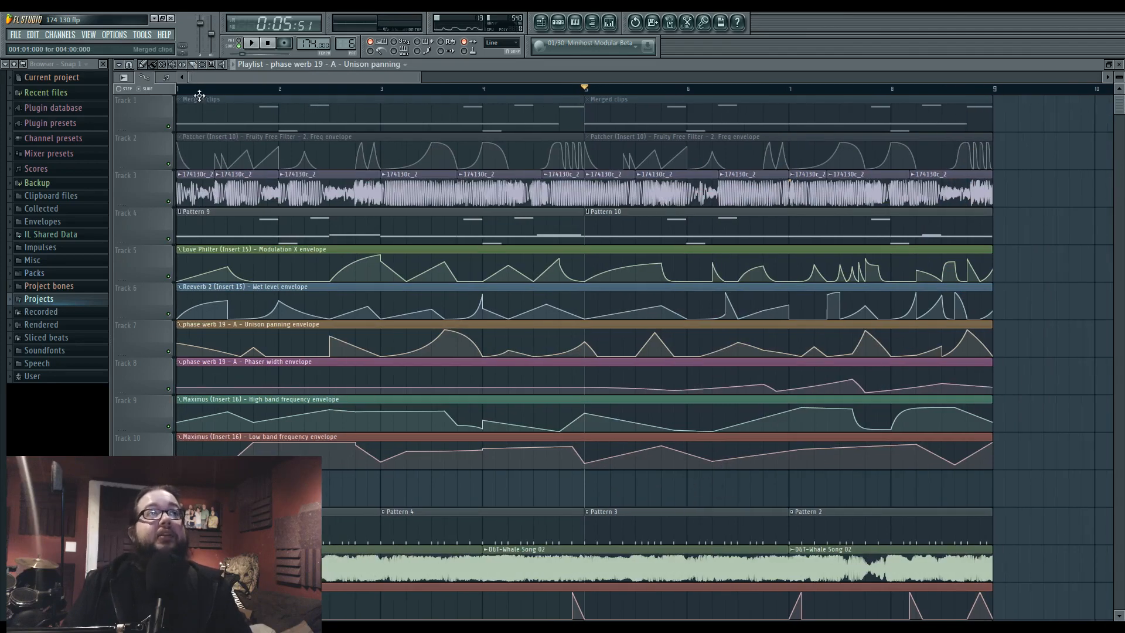
{"action": "key", "text": "F9"}
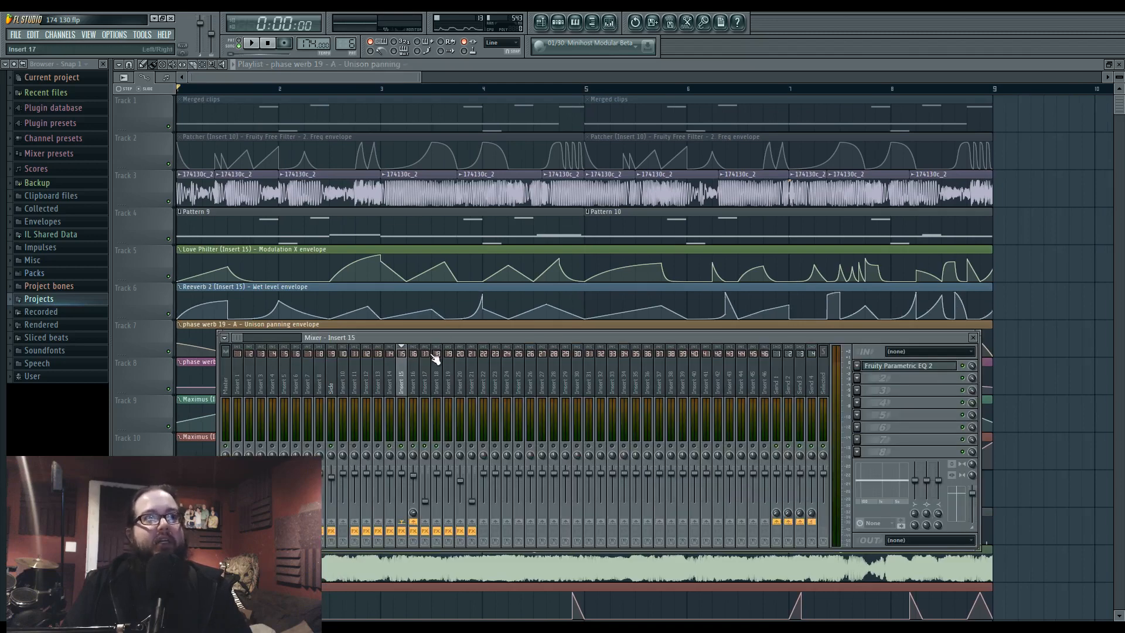
{"action": "left_click", "coordinate": [390, 375]}
{"action": "left_click", "coordinate": [401, 375]}
{"action": "left_click", "coordinate": [413, 381]}
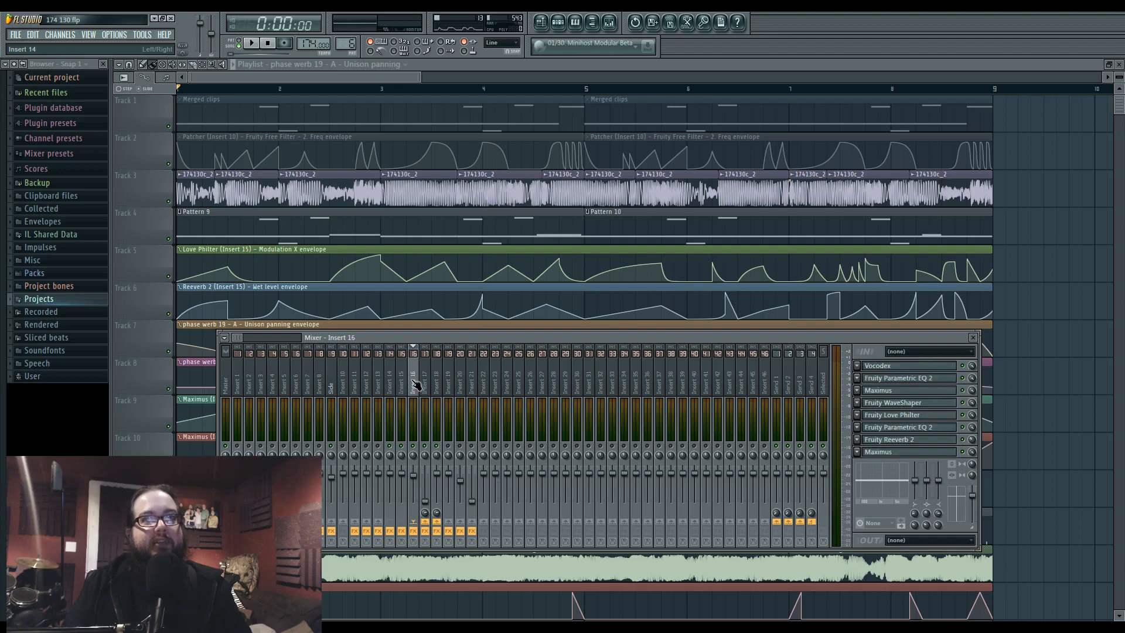
{"action": "left_click", "coordinate": [894, 455]}
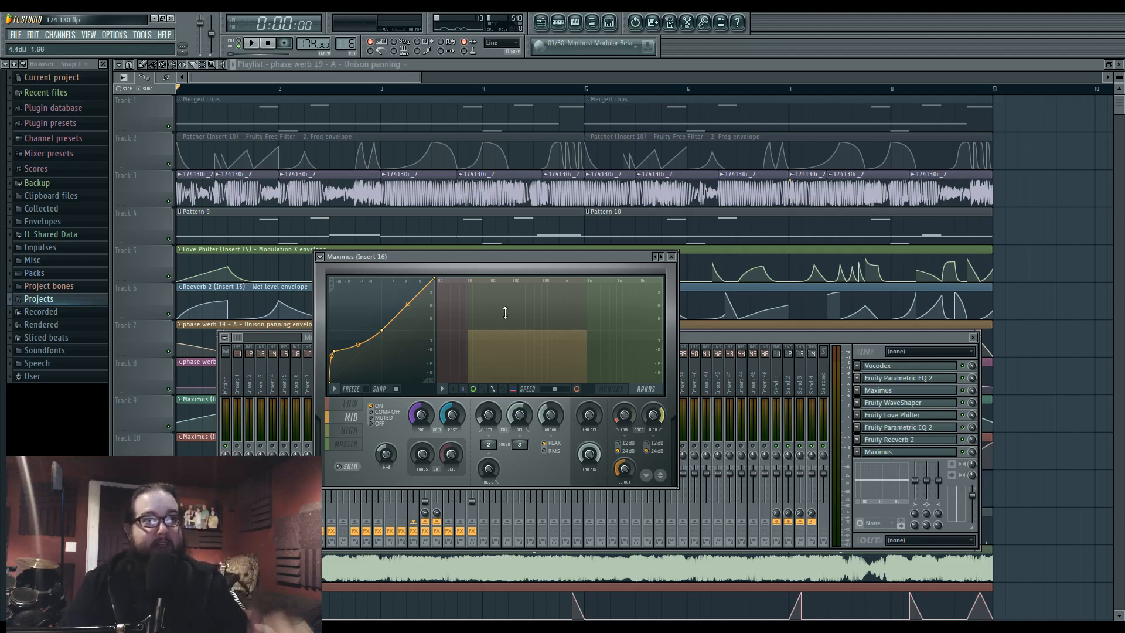
Play the song from the start with Insert 16 shown in the mixer, and jump playback to bar 8.
{"action": "left_click", "coordinate": [434, 66]}
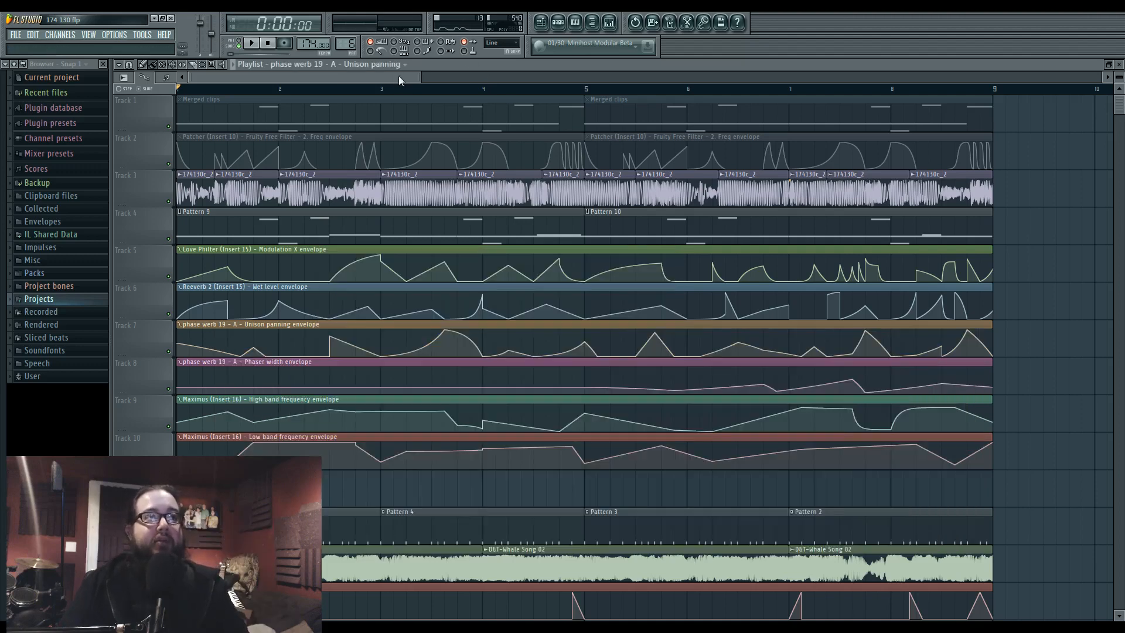
{"action": "left_click", "coordinate": [609, 22]}
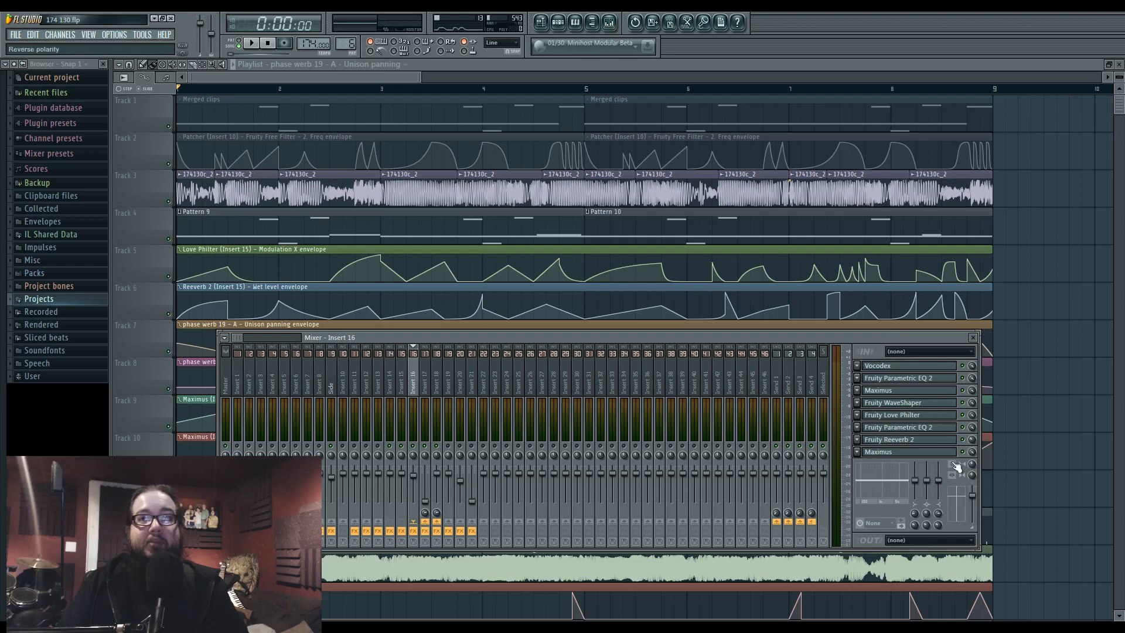
{"action": "key", "text": "space"}
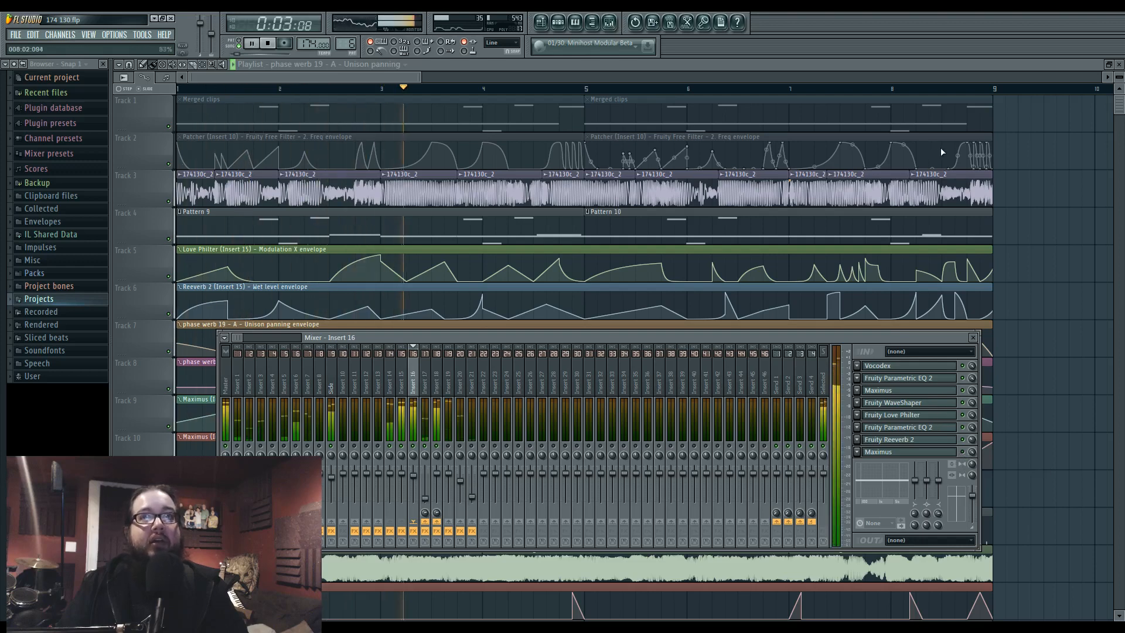
{"action": "left_click", "coordinate": [891, 89]}
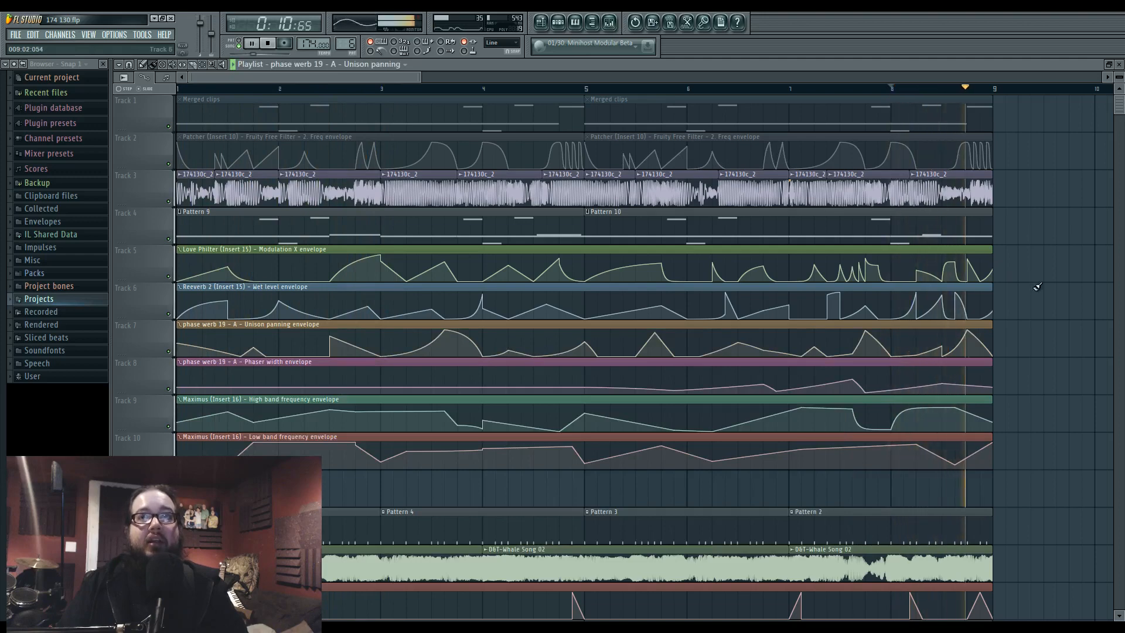
{"action": "key", "text": "space"}
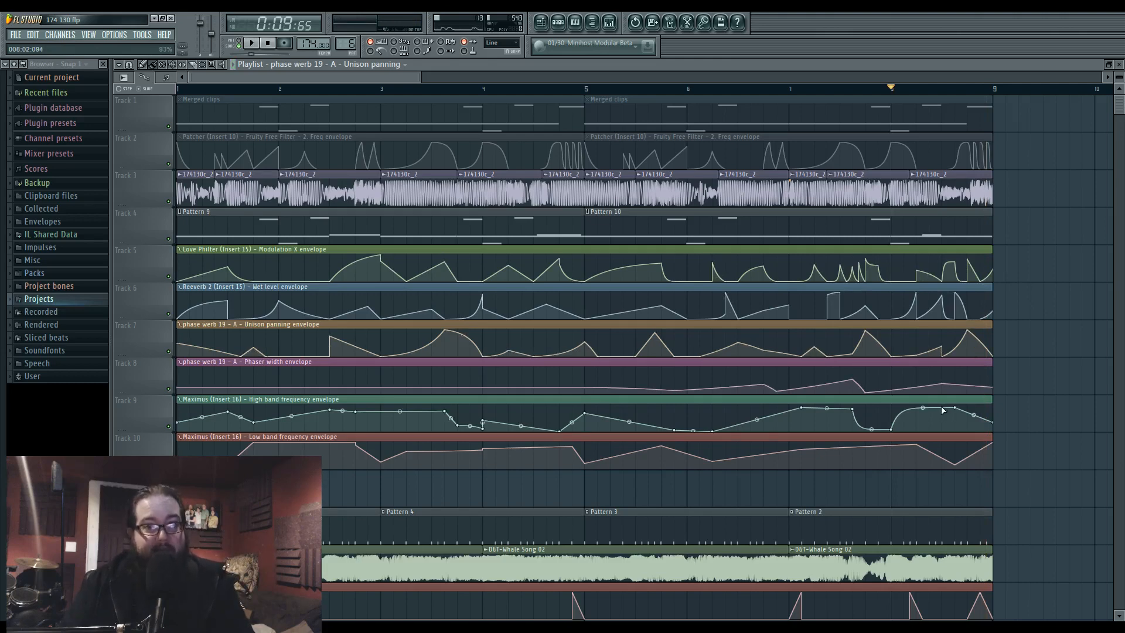
Open the Maximus in Insert 16's FX slot 8 and play the song from bar 8 to examine its moving bands.
{"action": "key", "text": "F9"}
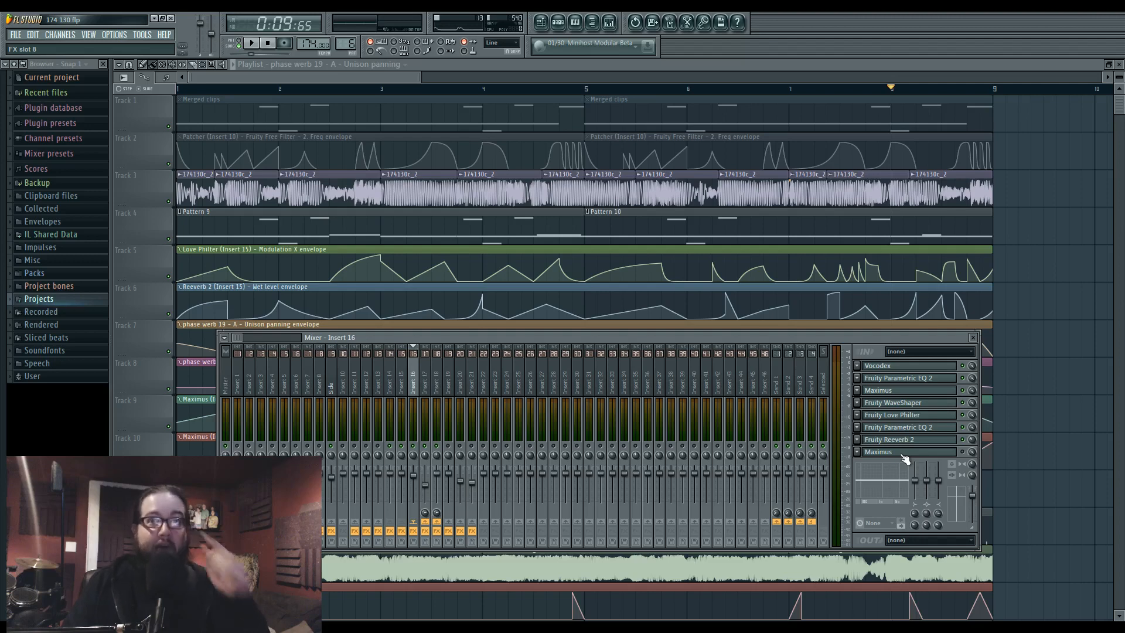
{"action": "left_click", "coordinate": [903, 453]}
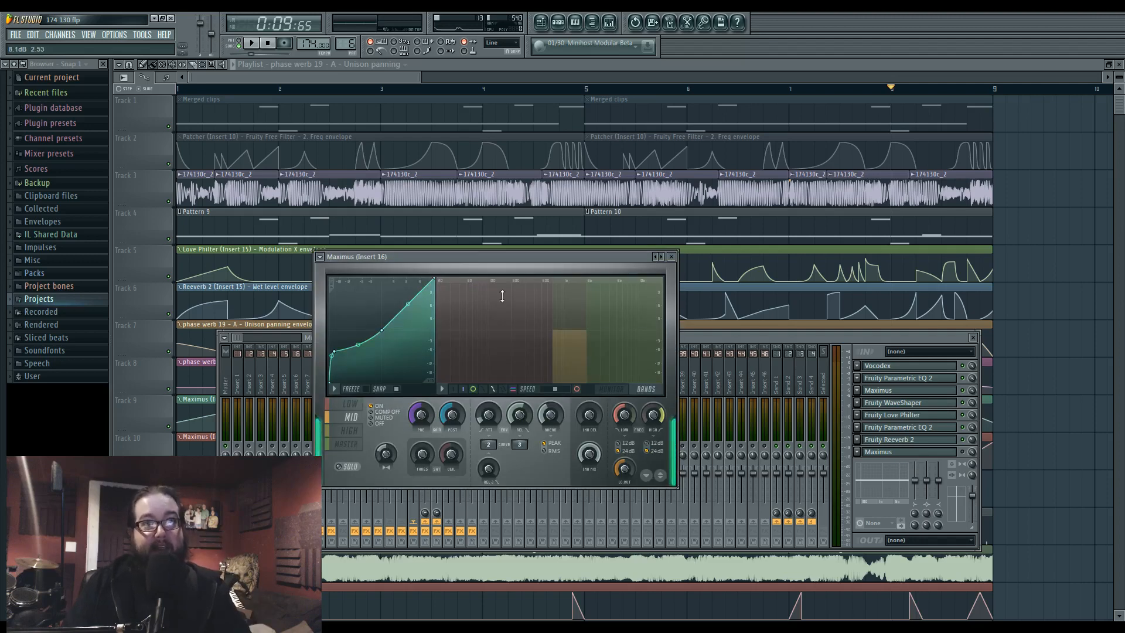
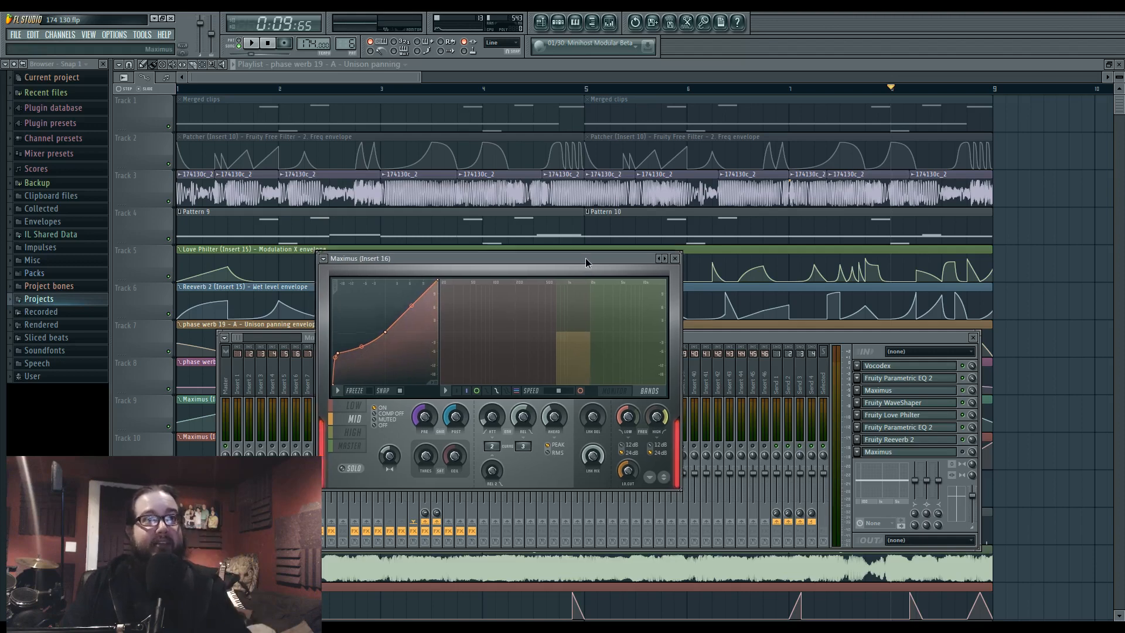
{"action": "left_click_drag", "start_coordinate": [586, 258], "coordinate": [637, 289]}
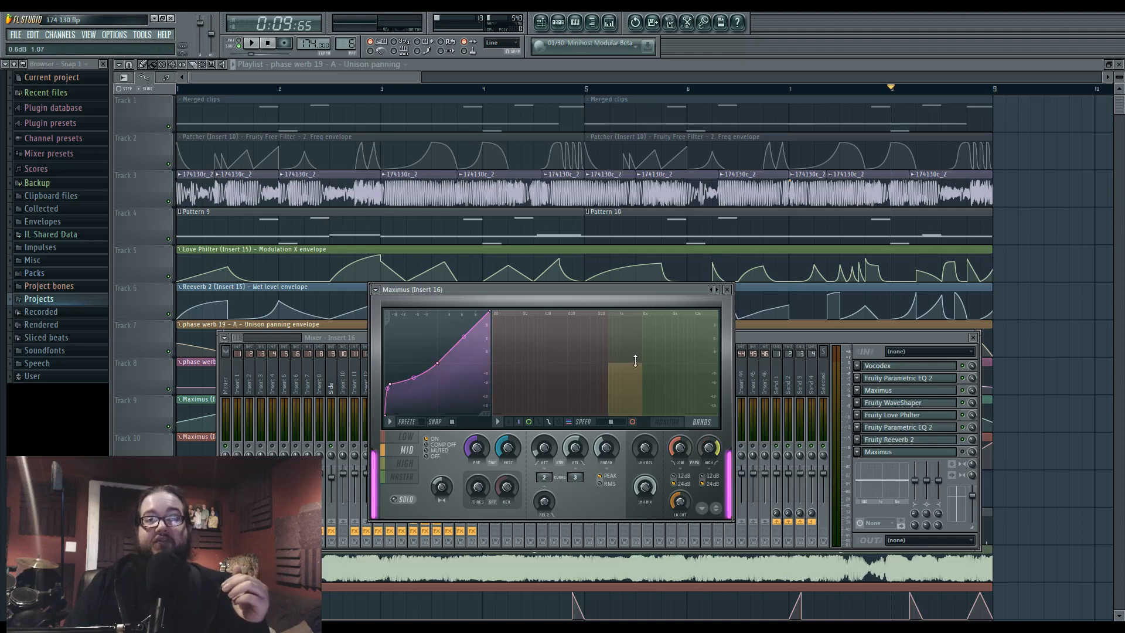
{"action": "left_click", "coordinate": [962, 452]}
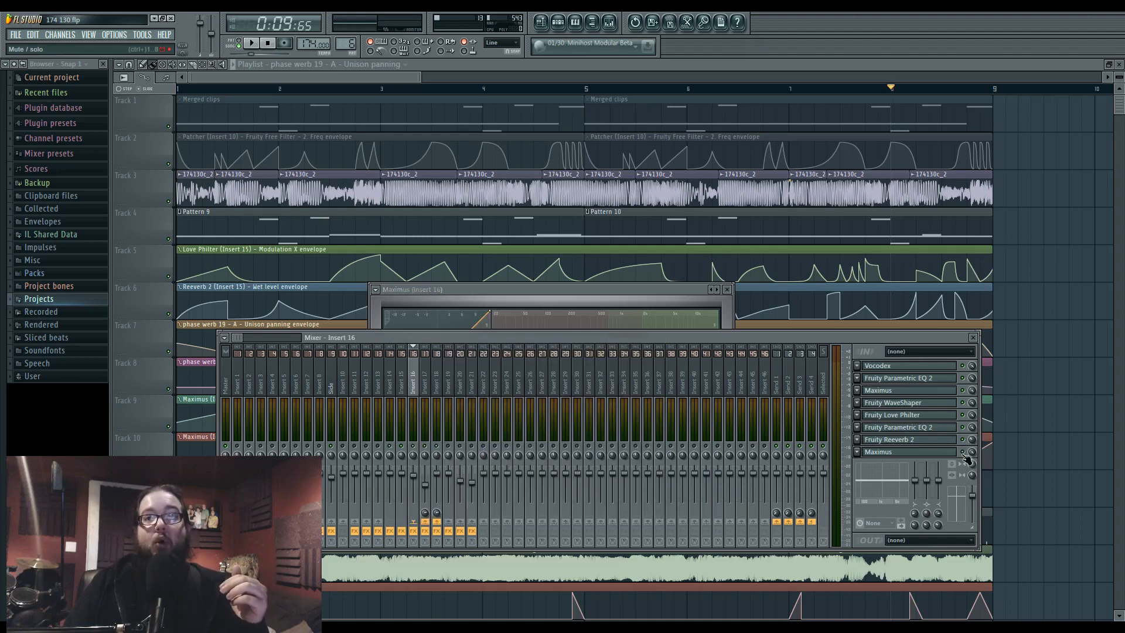
{"action": "left_click", "coordinate": [667, 295]}
{"action": "key", "text": "space"}
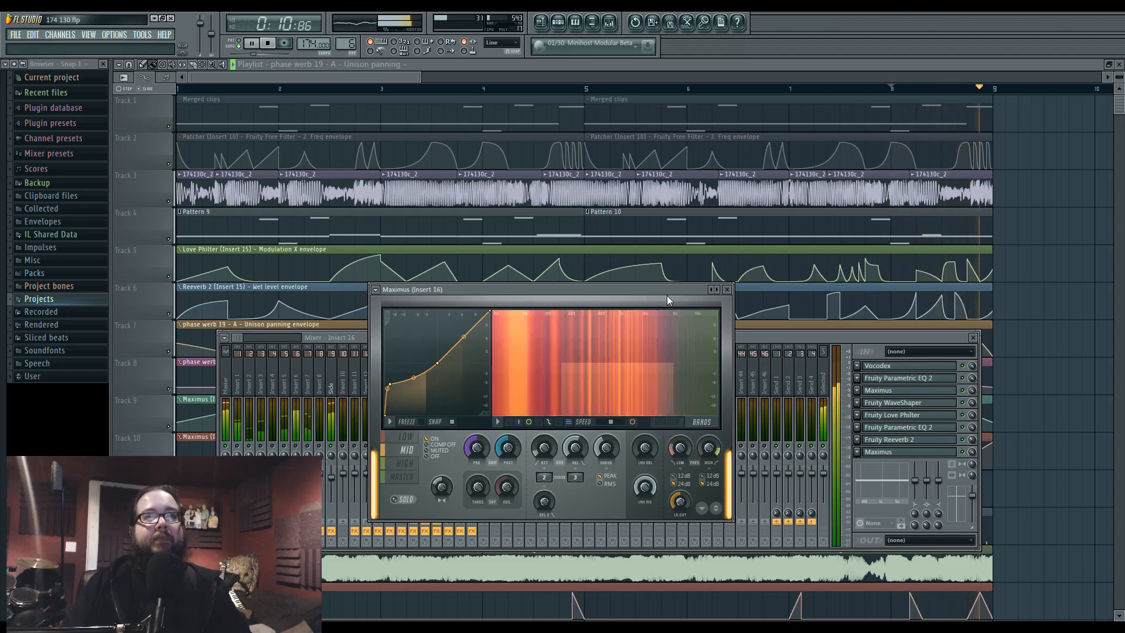
{"action": "key", "text": "space"}
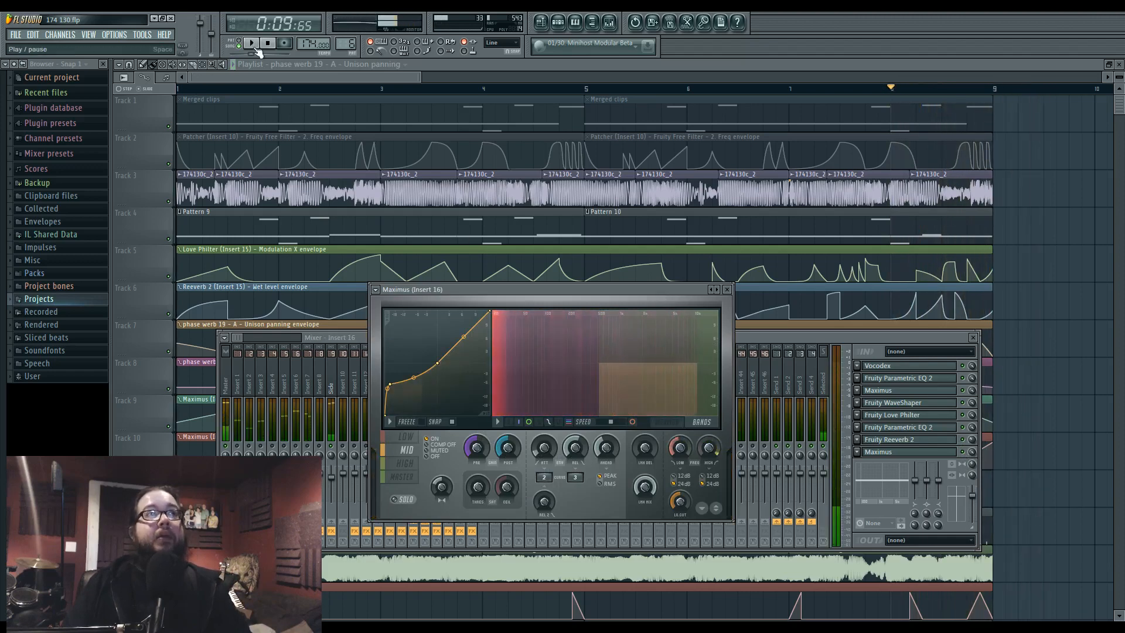
Play the song from the start with Insert 16's Maximus displayed, and reposition its window over the mixer.
{"action": "left_click", "coordinate": [268, 43]}
{"action": "left_click", "coordinate": [253, 44]}
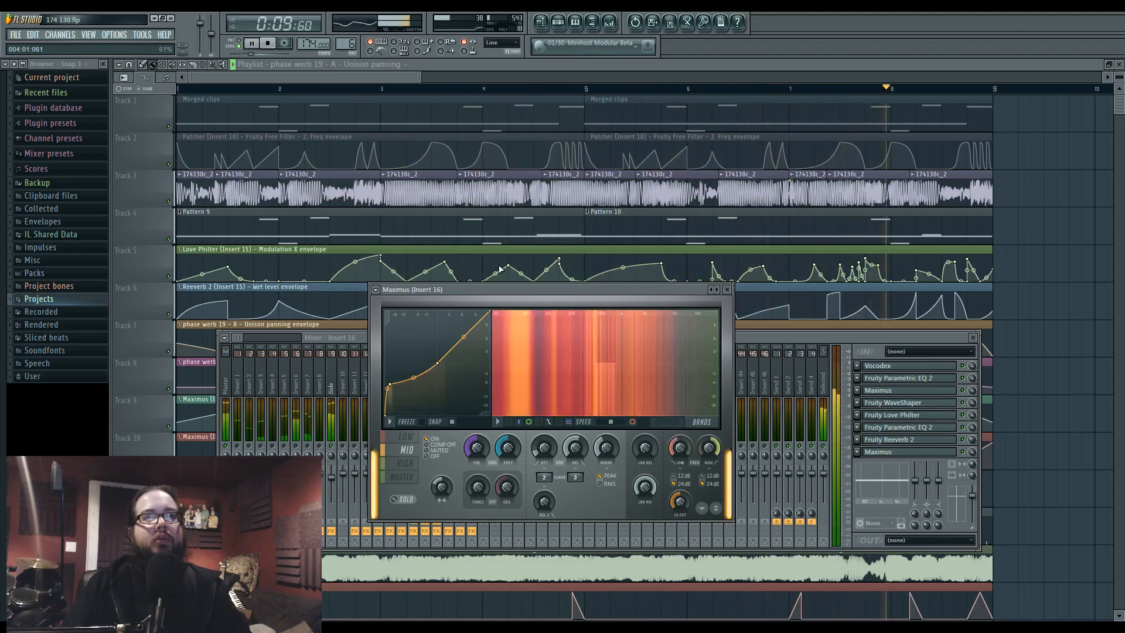
{"action": "key", "text": "space"}
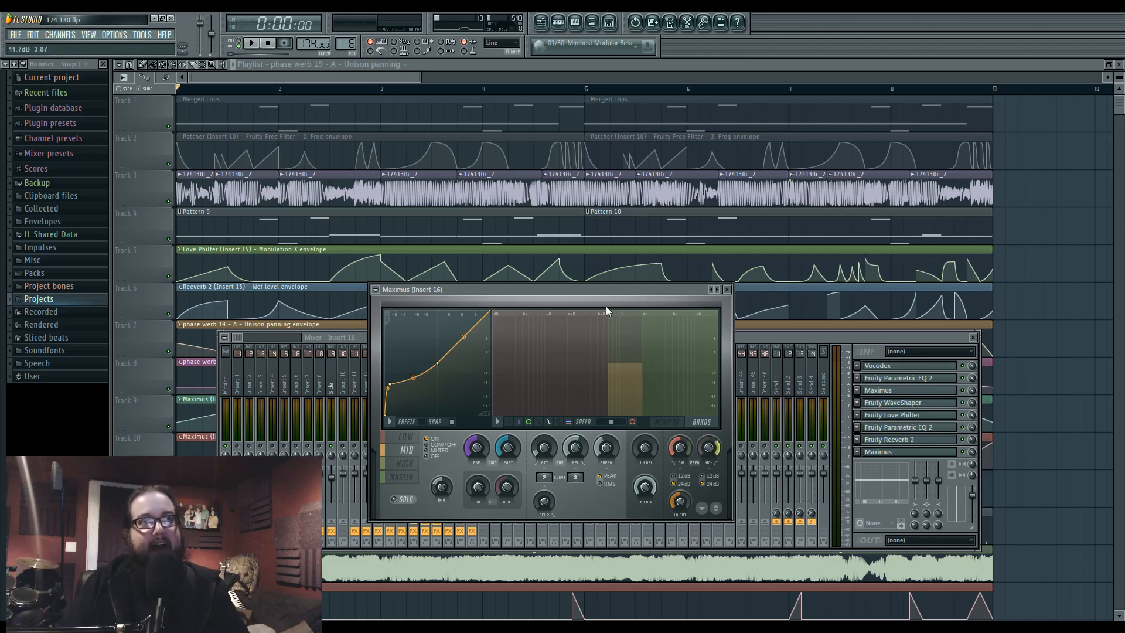
{"action": "left_click_drag", "start_coordinate": [610, 291], "coordinate": [642, 245]}
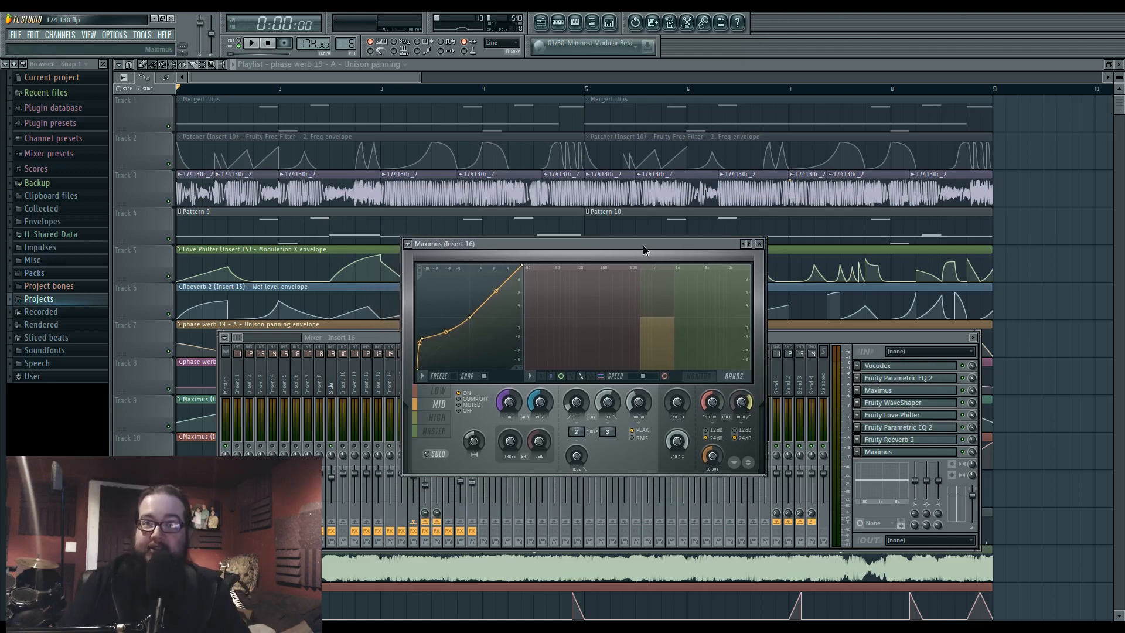
{"action": "left_click_drag", "start_coordinate": [642, 245], "coordinate": [632, 287]}
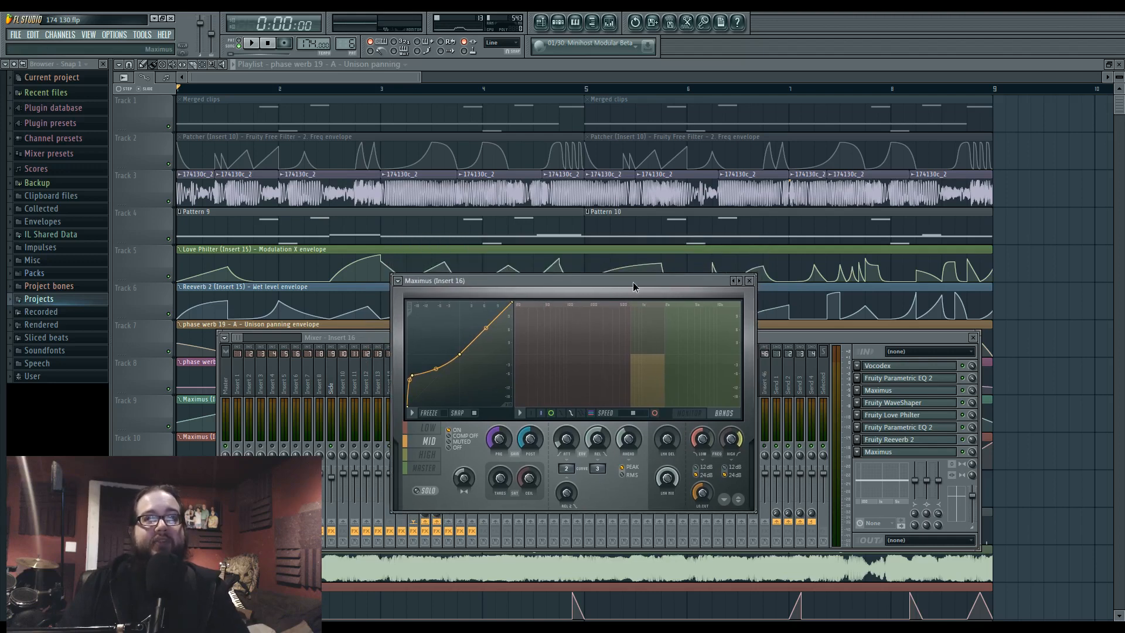
Open the channel settings of the Maximus Low band frequency clip and reopen Maximus on Insert 16.
{"action": "key", "text": "F12"}
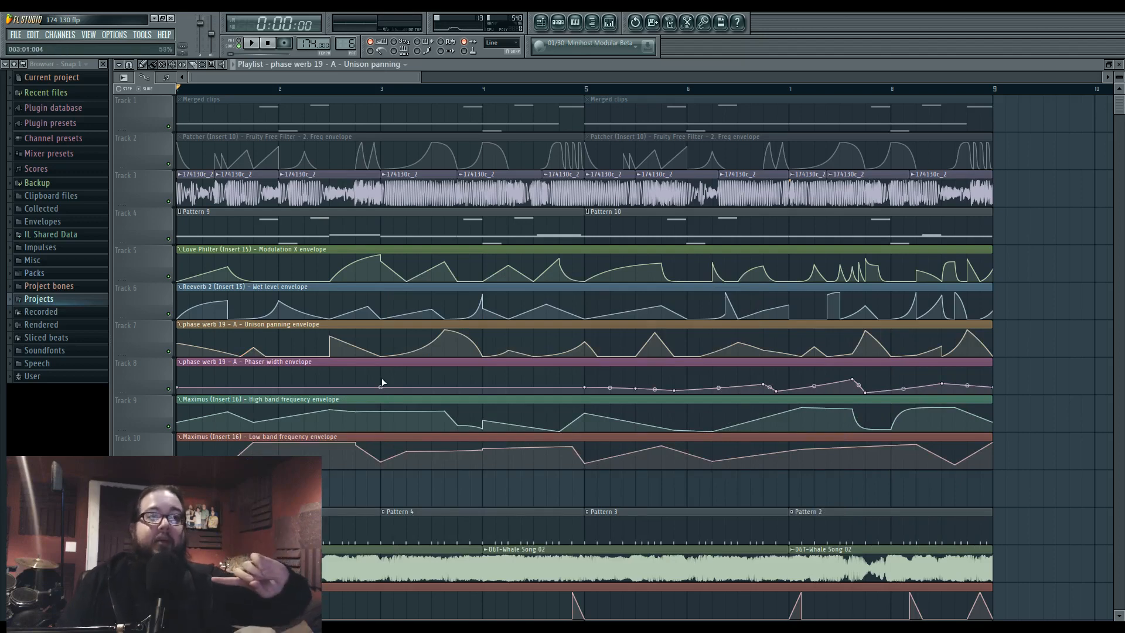
{"action": "double_click", "coordinate": [403, 402]}
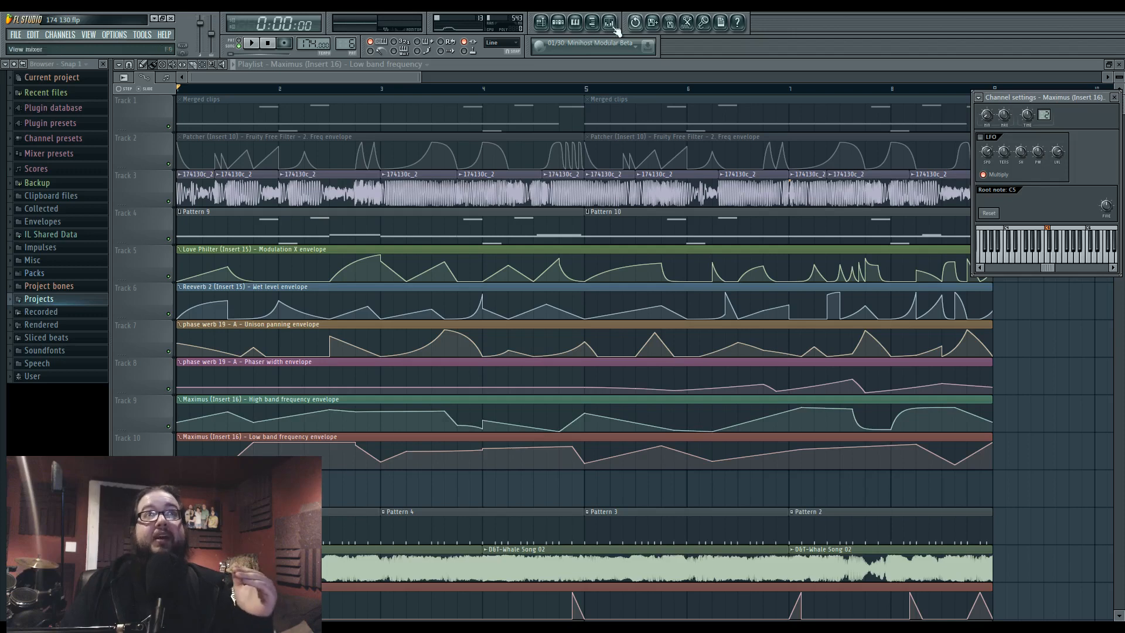
{"action": "key", "text": "F9"}
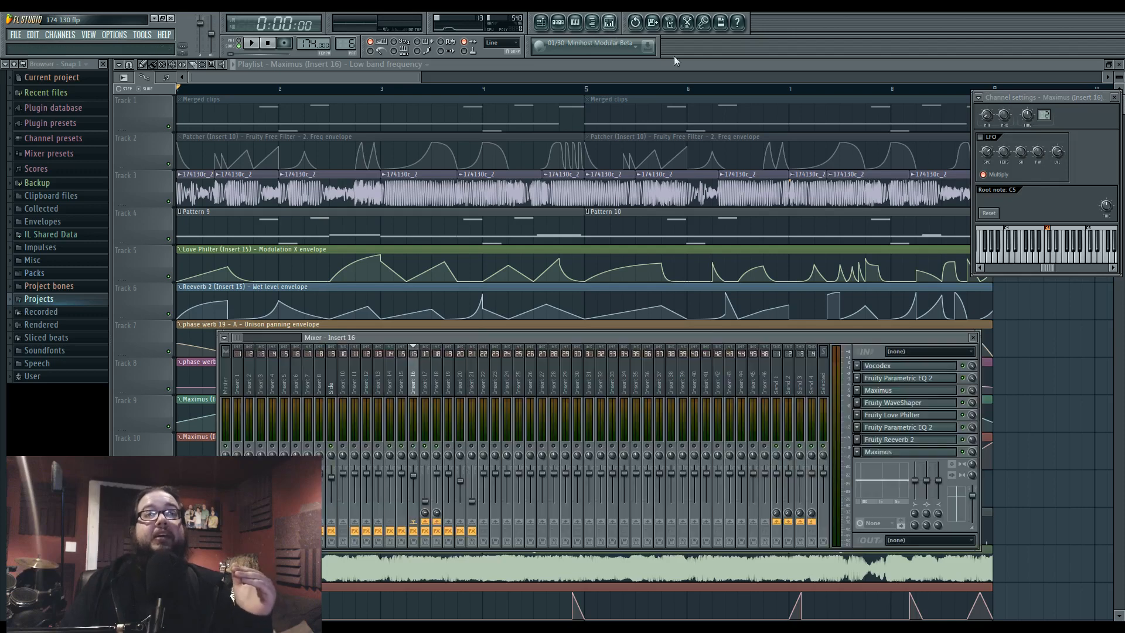
{"action": "left_click", "coordinate": [902, 390]}
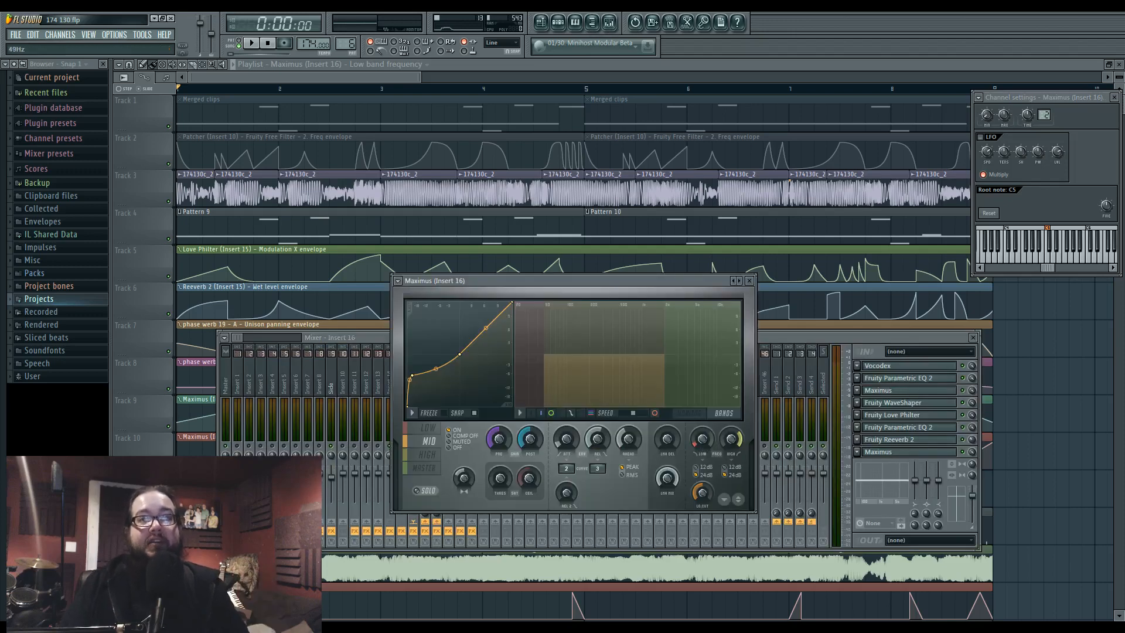
Adjust the low and high band crossover frequencies of Insert 16's Maximus.
{"action": "mouse_move", "coordinate": [702, 438]}
{"action": "left_mouse_down"}
{"action": "mouse_move", "coordinate": [702, 418]}
{"action": "mouse_move", "coordinate": [739, 463]}
{"action": "mouse_move", "coordinate": [706, 428]}
{"action": "mouse_move", "coordinate": [706, 466]}
{"action": "mouse_move", "coordinate": [705, 432]}
{"action": "left_mouse_up"}
{"action": "left_click_drag", "start_coordinate": [733, 441], "coordinate": [703, 424]}
{"action": "left_click_drag", "start_coordinate": [702, 439], "coordinate": [725, 439]}
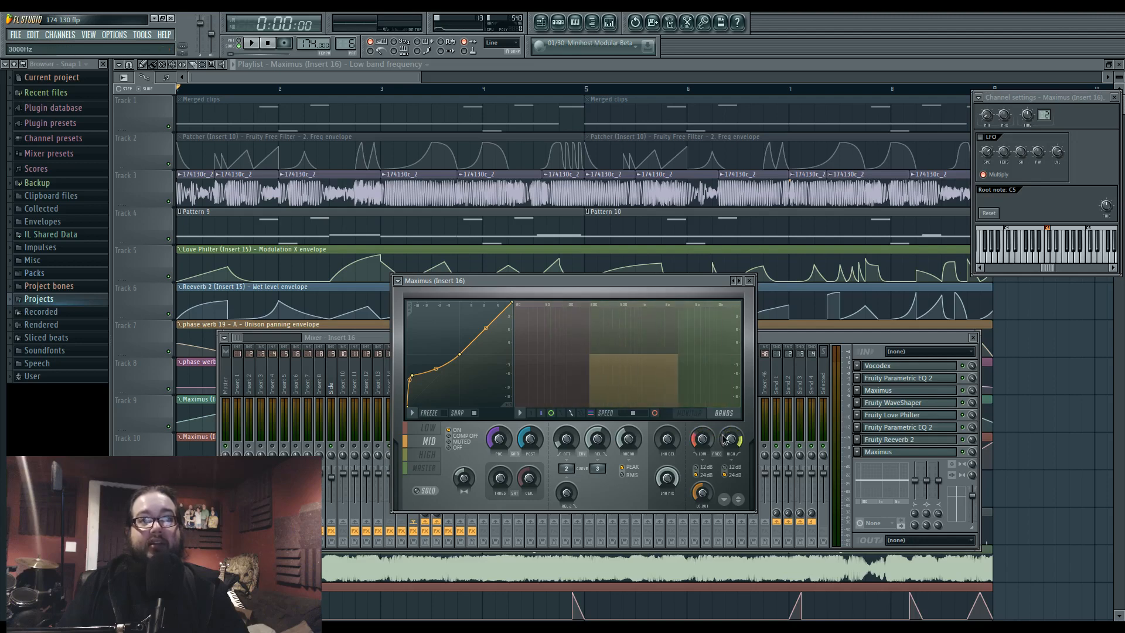
Adjust the low band crossover frequency of Insert 16's Maximus, play the song briefly, and bring the mixer forward.
{"action": "key", "text": "space"}
{"action": "key", "text": "space"}
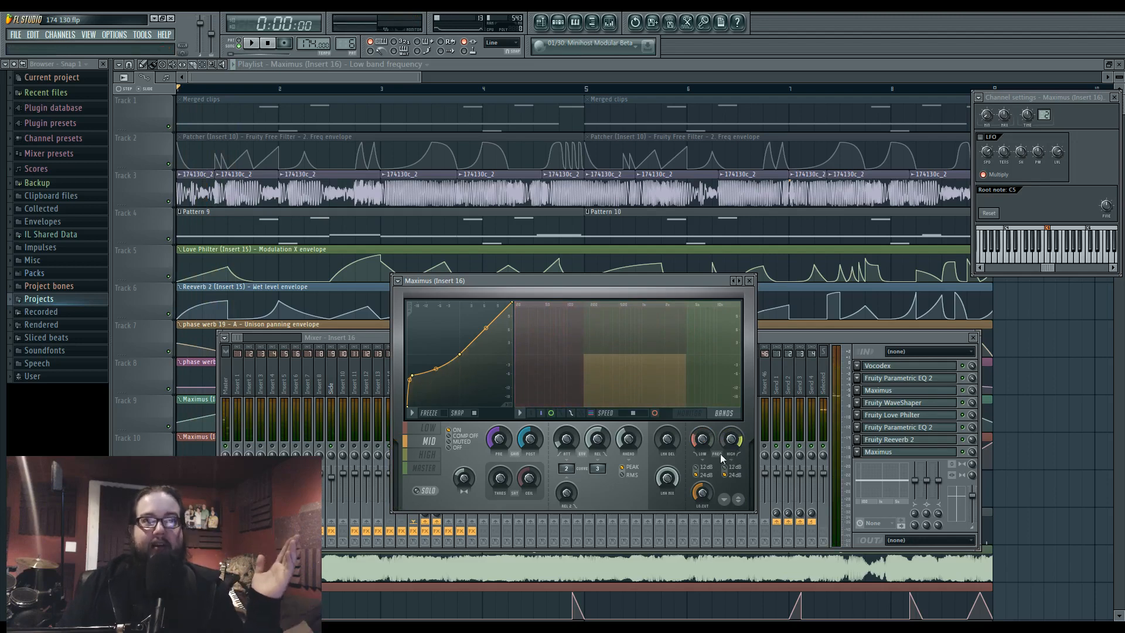
{"action": "mouse_move", "coordinate": [702, 438]}
{"action": "left_mouse_down"}
{"action": "mouse_move", "coordinate": [702, 422]}
{"action": "mouse_move", "coordinate": [703, 451]}
{"action": "mouse_move", "coordinate": [703, 431]}
{"action": "mouse_move", "coordinate": [696, 442]}
{"action": "left_mouse_up"}
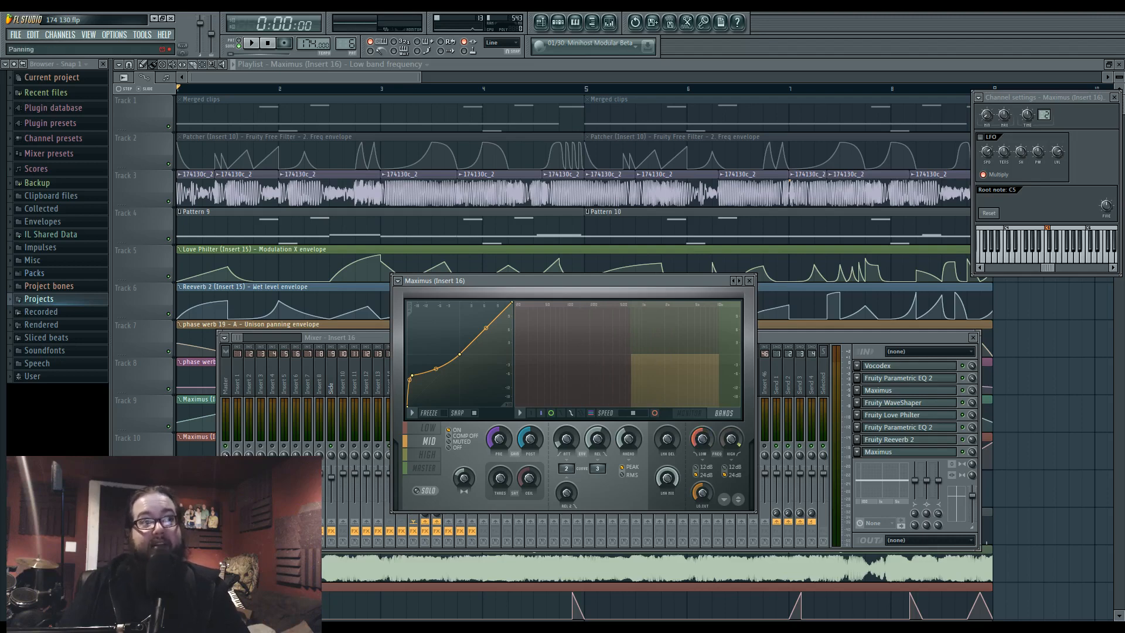
{"action": "key", "text": "space"}
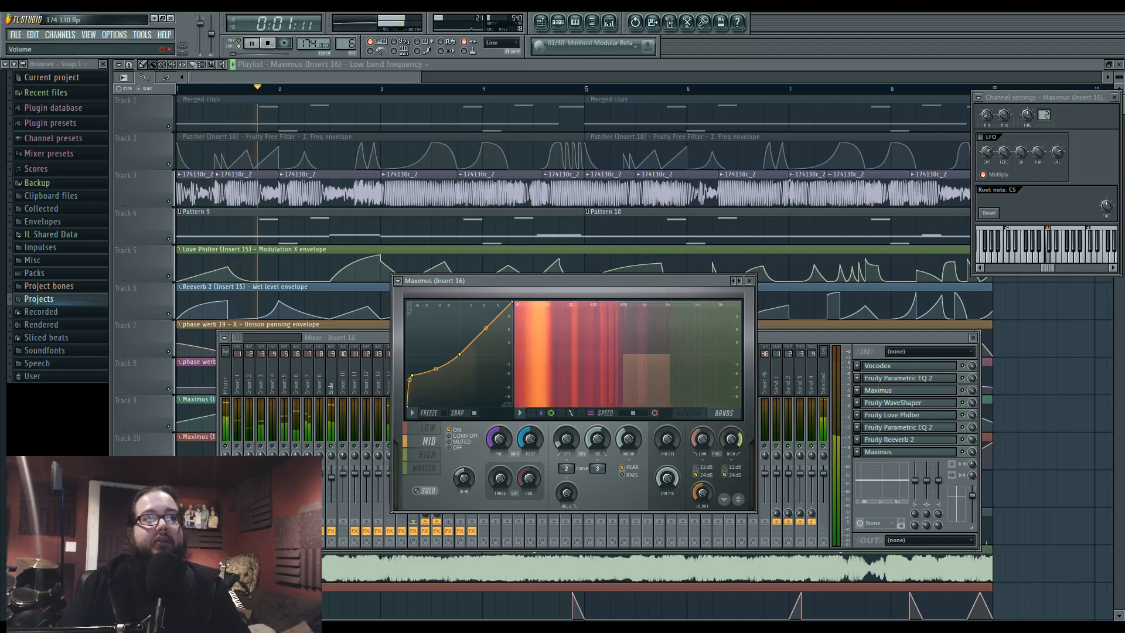
{"action": "left_click", "coordinate": [806, 338]}
{"action": "key", "text": "space"}
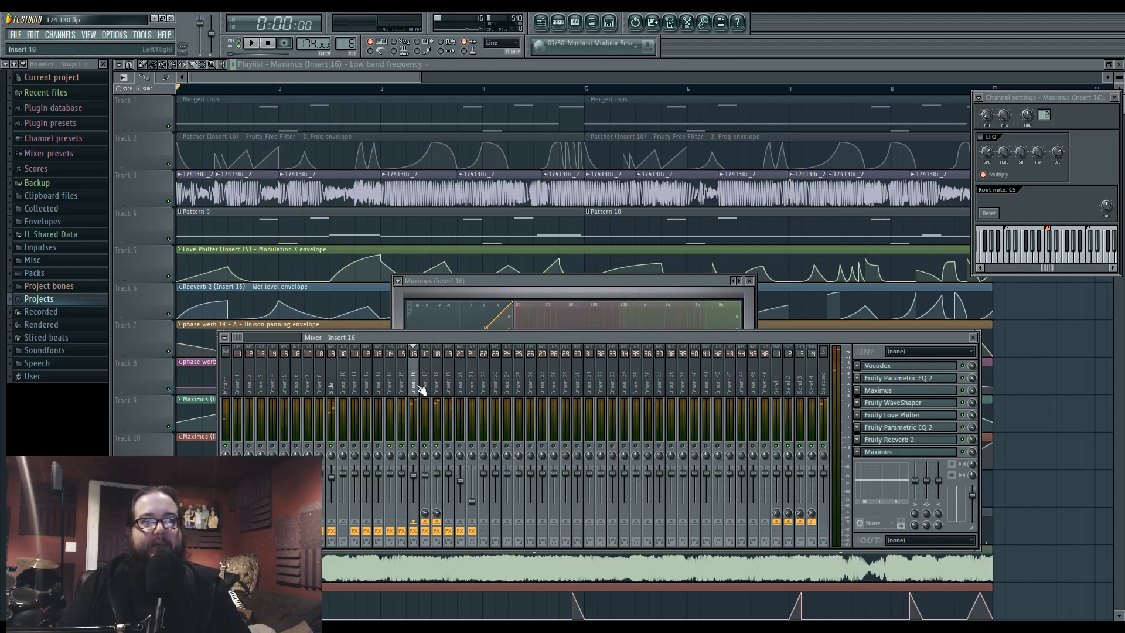
Examine the effect chains of Inserts 18 and 17 and Insert 16's sends to them.
{"action": "left_click", "coordinate": [436, 384]}
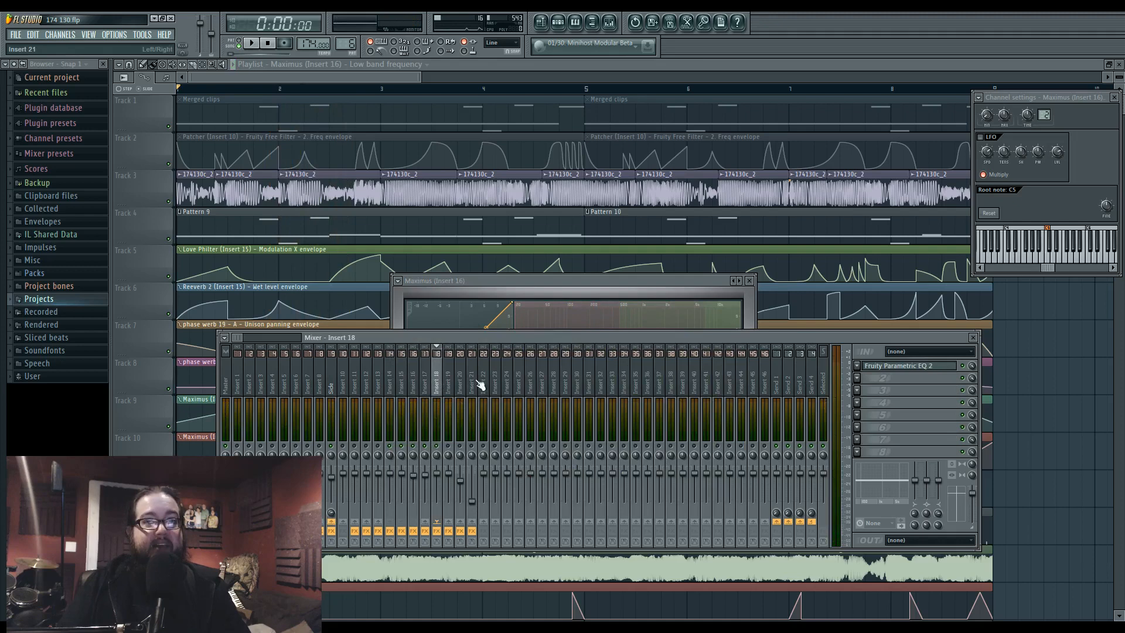
{"action": "left_click", "coordinate": [897, 368]}
{"action": "left_click", "coordinate": [897, 368]}
{"action": "left_click", "coordinate": [416, 387]}
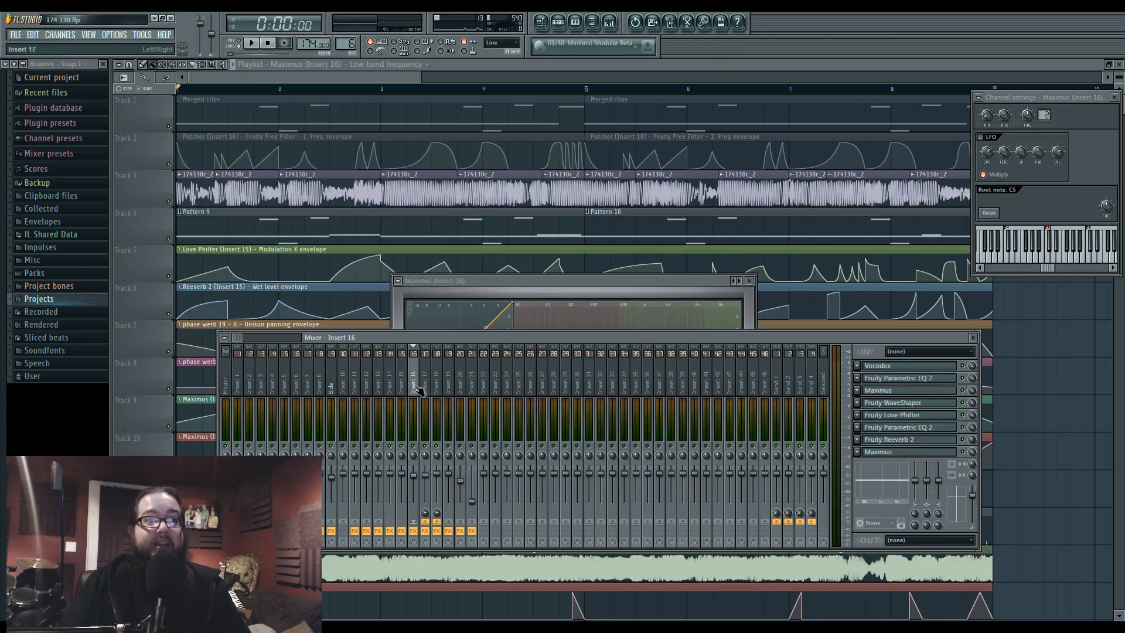
{"action": "left_click", "coordinate": [426, 389]}
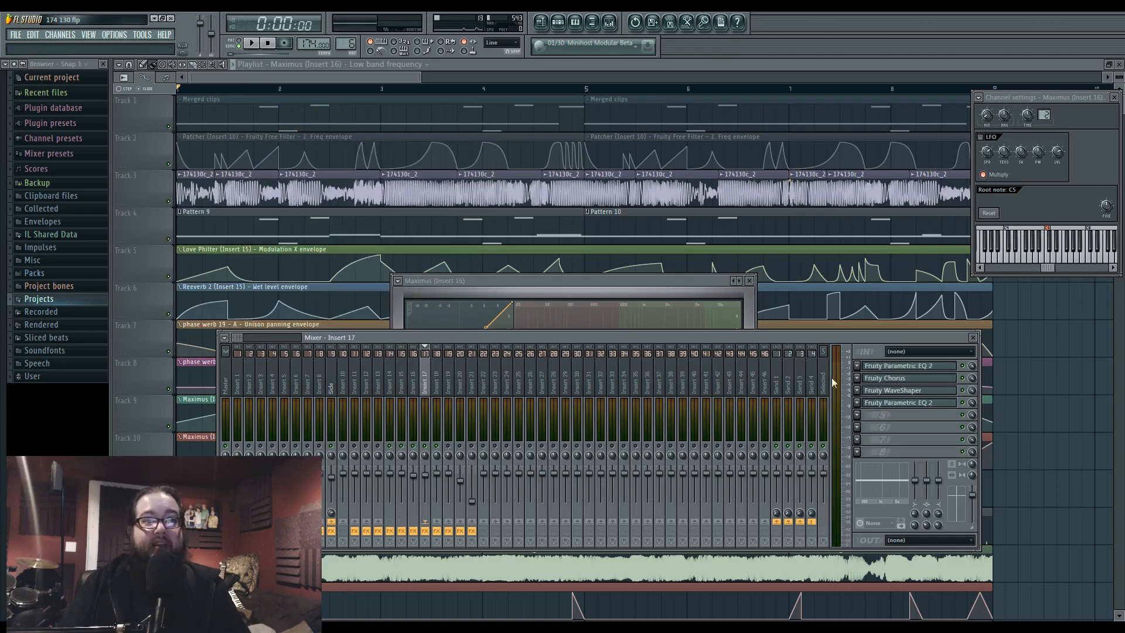
{"action": "left_click", "coordinate": [411, 401]}
{"action": "left_click", "coordinate": [436, 521]}
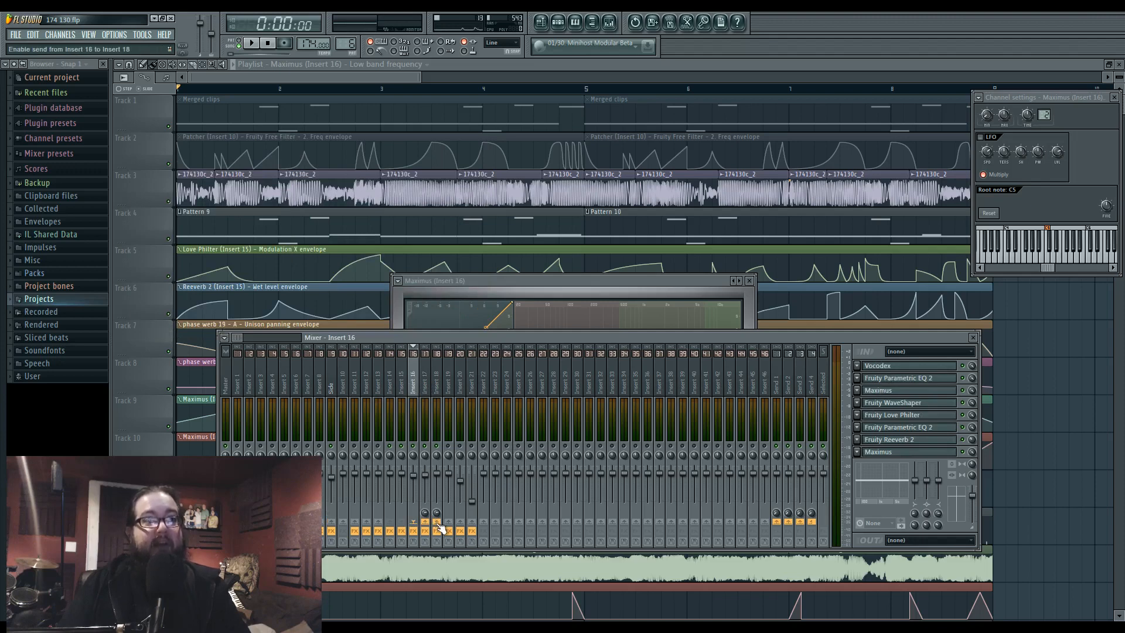
Play the song with Insert 17 selected in the mixer, and close the Maximus and channel settings windows.
{"action": "key", "text": "space"}
{"action": "left_click", "coordinate": [426, 382]}
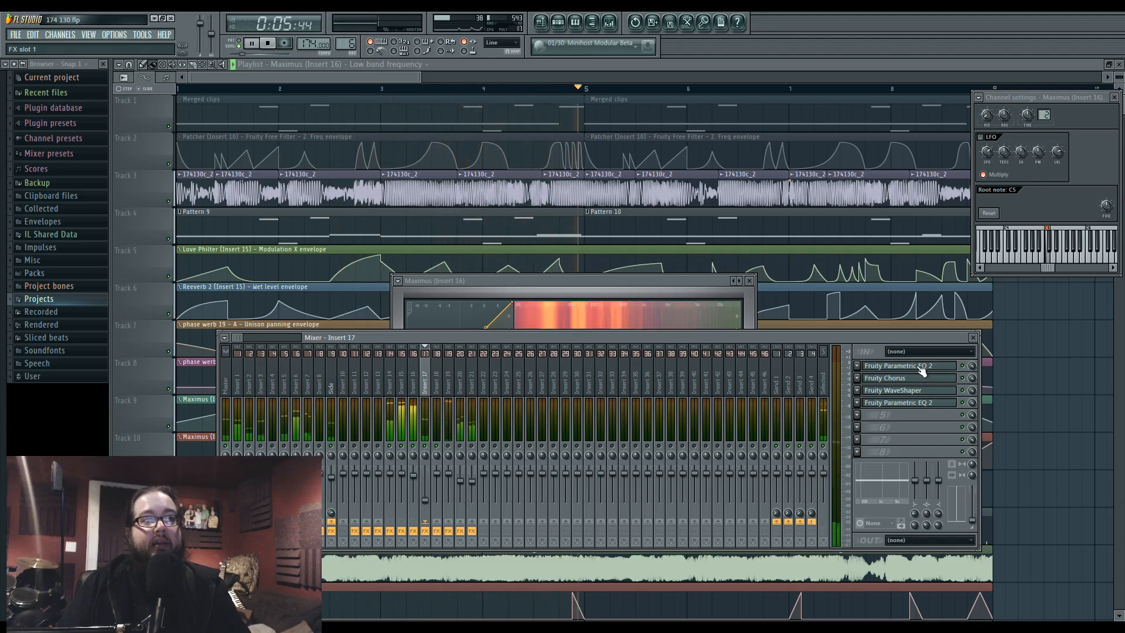
{"action": "key", "text": "space"}
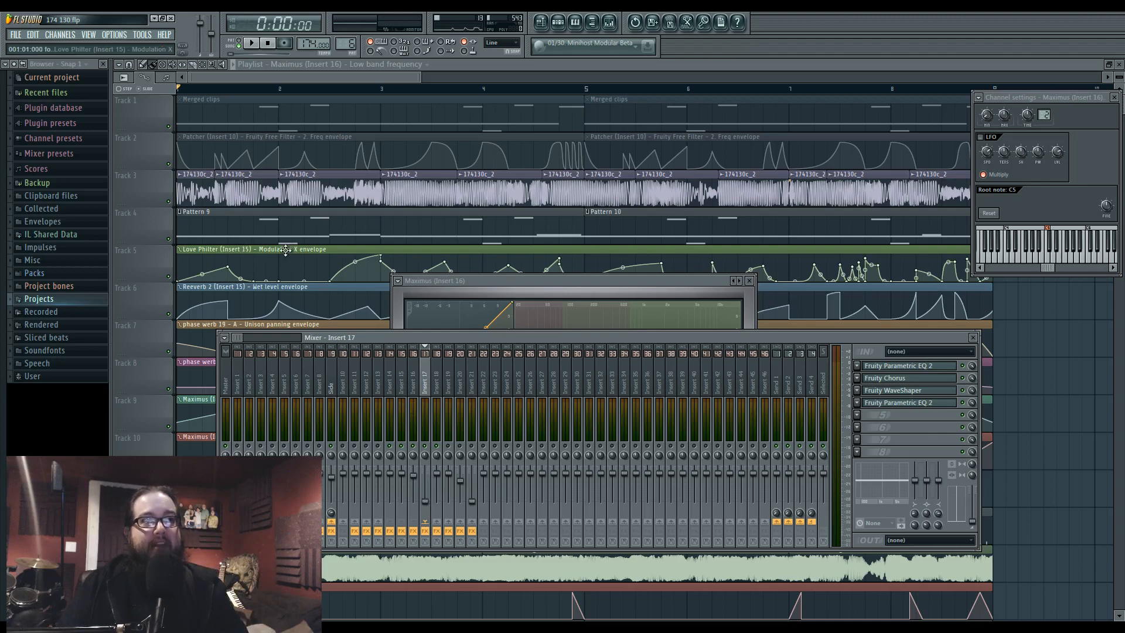
{"action": "key", "text": "space"}
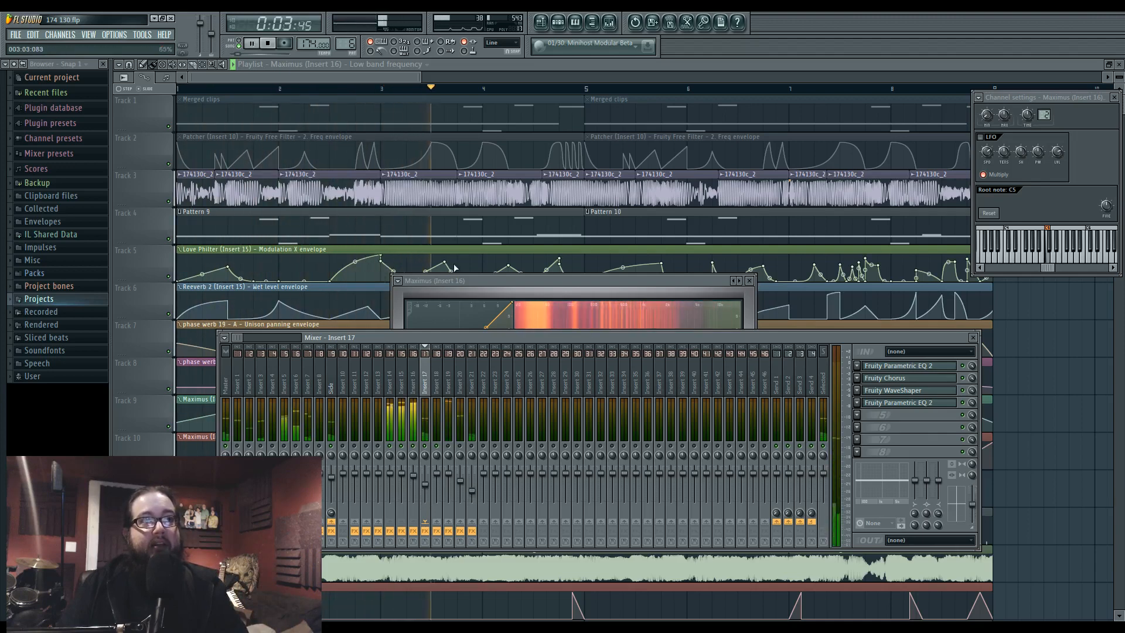
{"action": "key", "text": "space"}
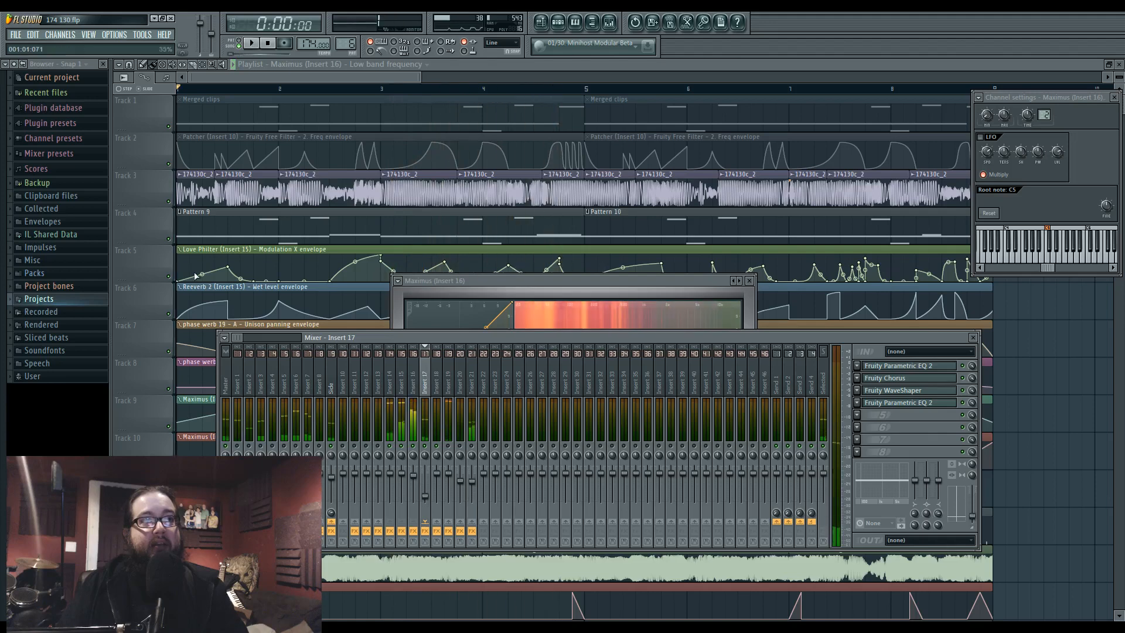
{"action": "double_click", "coordinate": [159, 273]}
{"action": "left_click", "coordinate": [610, 22]}
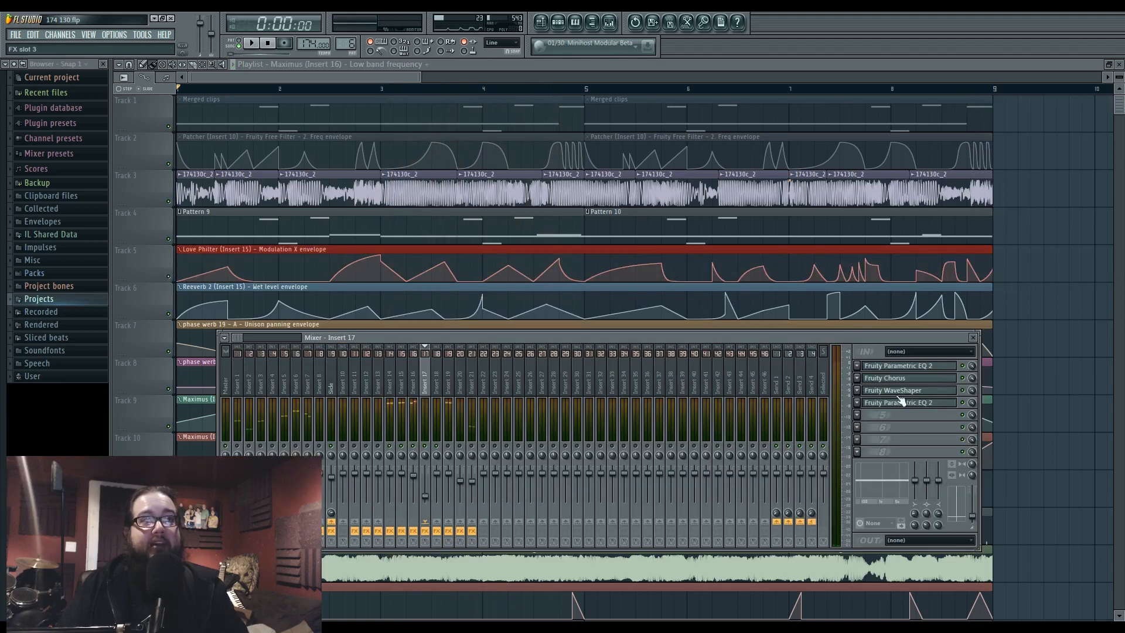
Examine Insert 17's first Fruity Parametric EQ 2 during playback, and open its Fruity Chorus.
{"action": "left_click", "coordinate": [921, 367]}
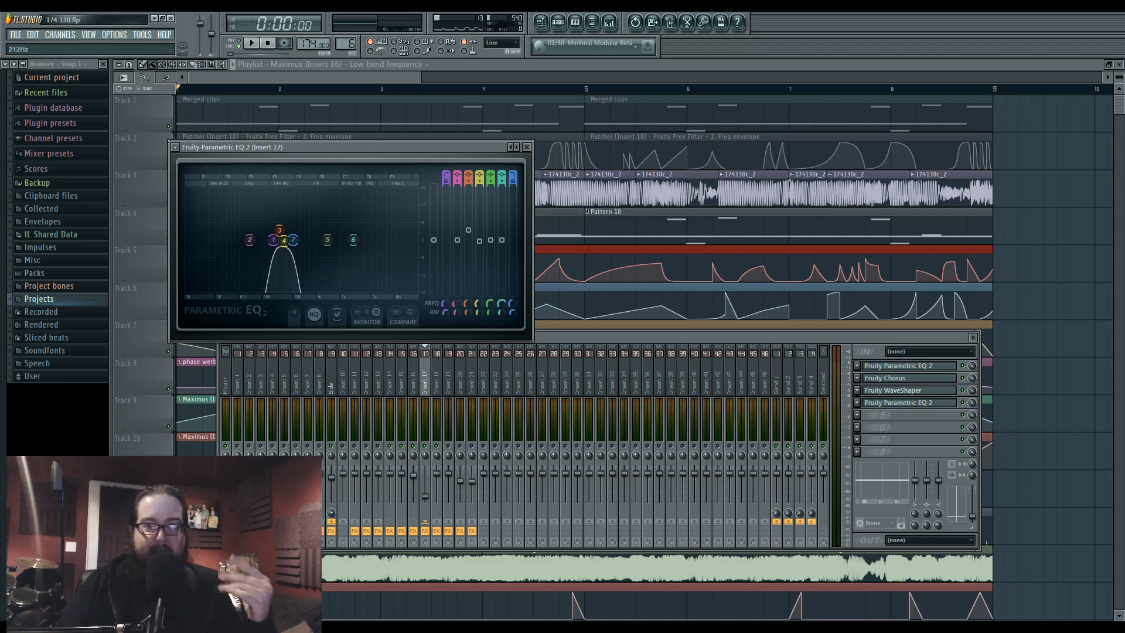
{"action": "key", "text": "space"}
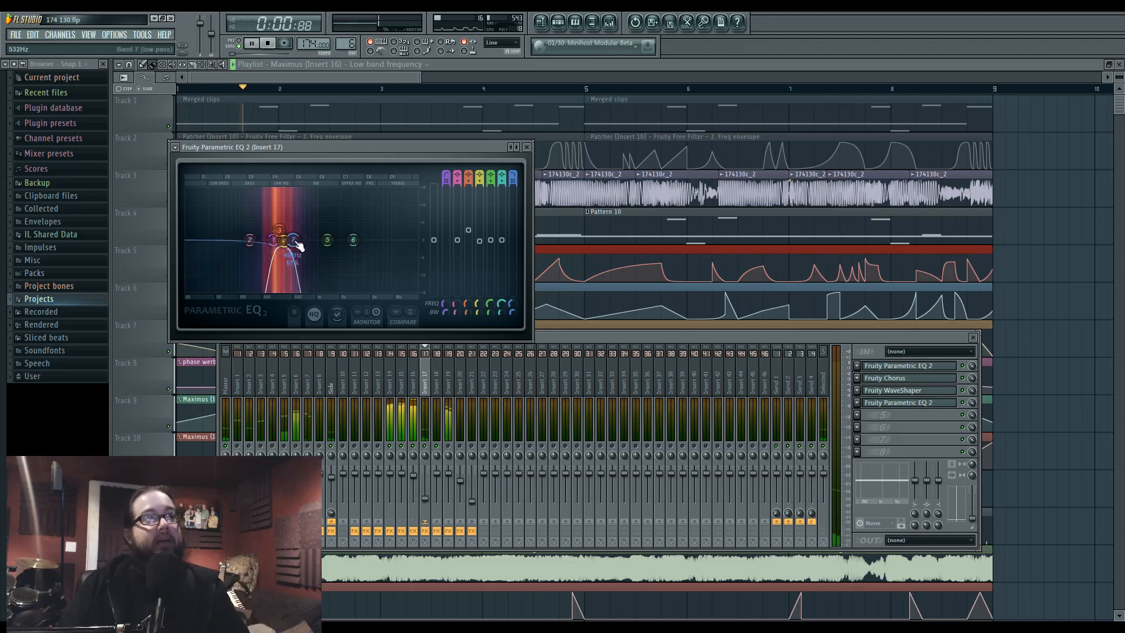
{"action": "key", "text": "space"}
{"action": "left_click", "coordinate": [929, 387]}
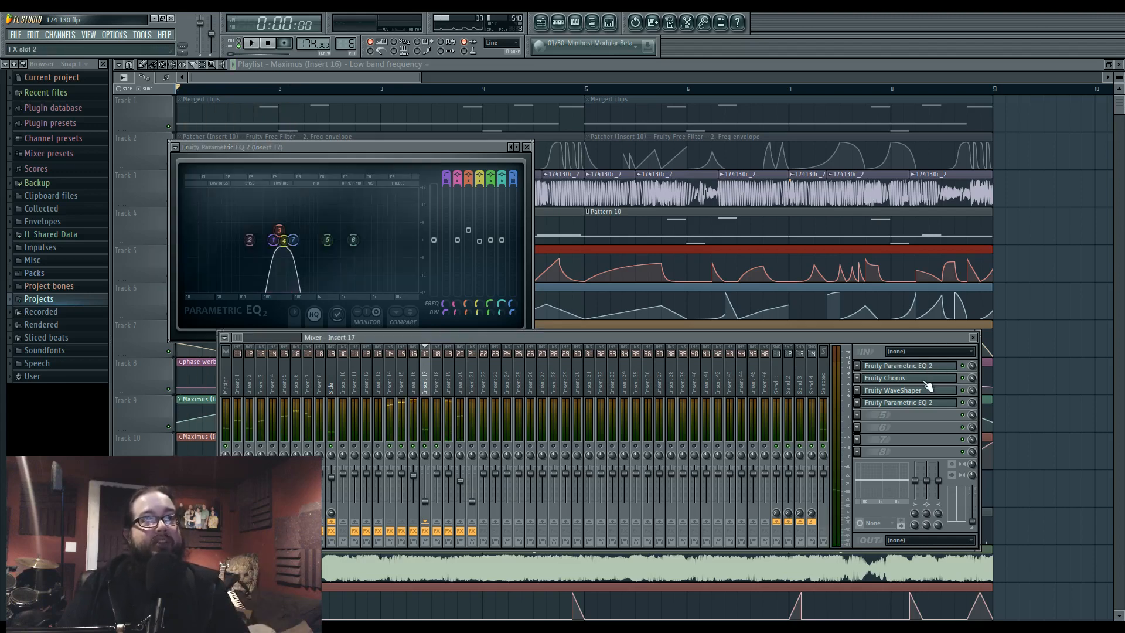
{"action": "left_click", "coordinate": [925, 380]}
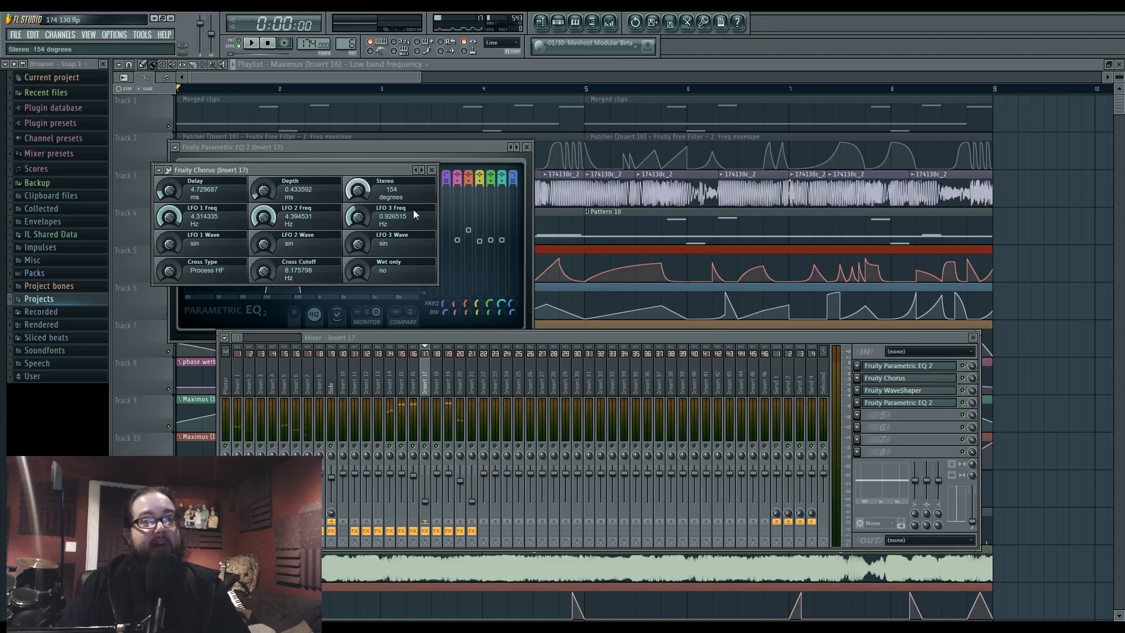
Open Insert 17's Fruity WaveShaper and the Fruity Parametric EQ 2 in FX slot 4 to examine their curves.
{"action": "left_click", "coordinate": [921, 391]}
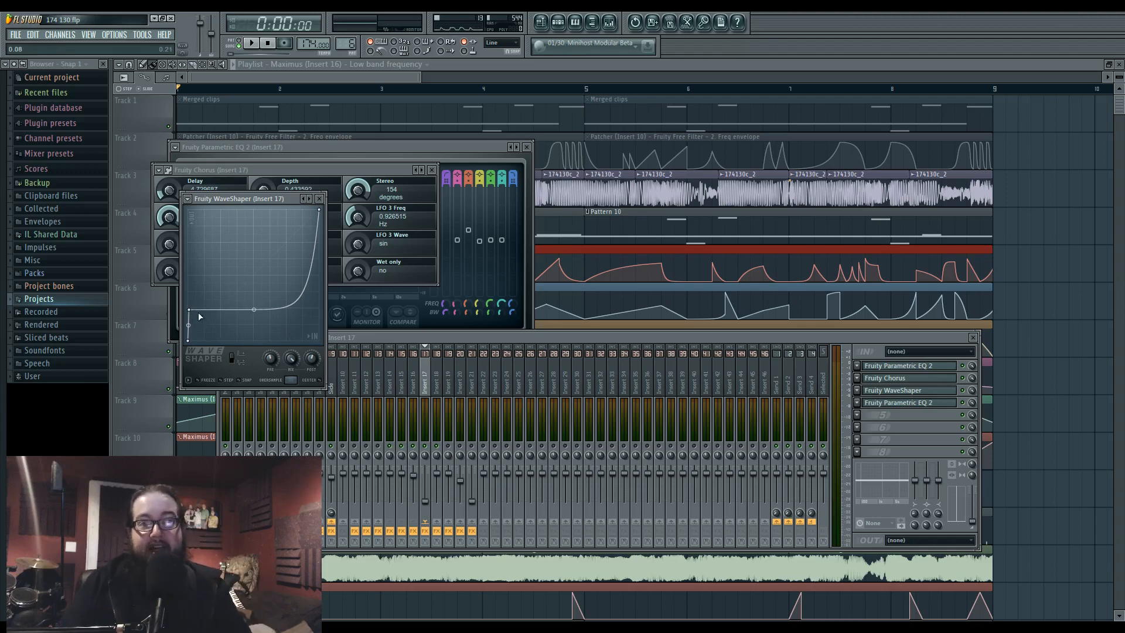
{"action": "left_click", "coordinate": [924, 404]}
{"action": "key", "text": "space"}
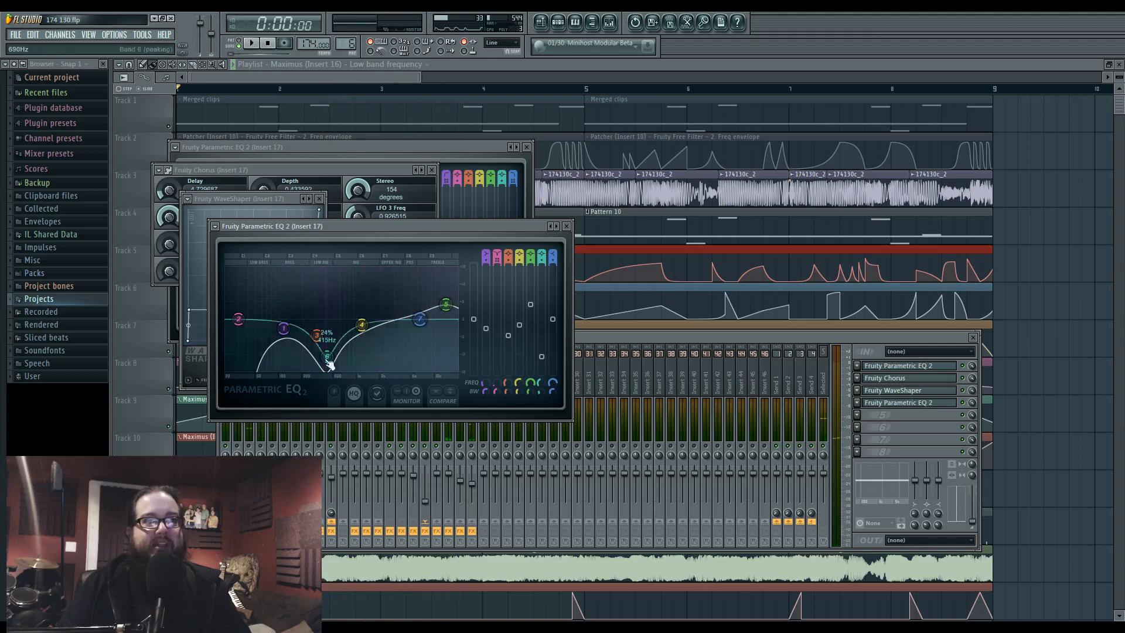
{"action": "key", "text": "space"}
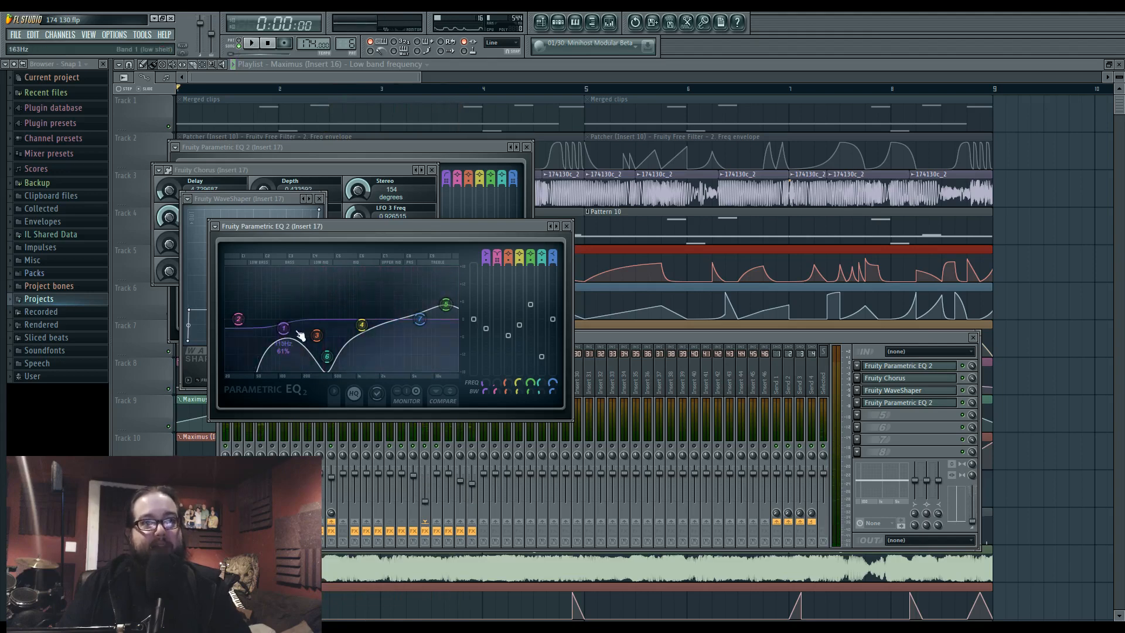
Select Insert 16 in the mixer, enable its send to Insert 18, and play the song to compare the layers.
{"action": "left_click", "coordinate": [446, 421]}
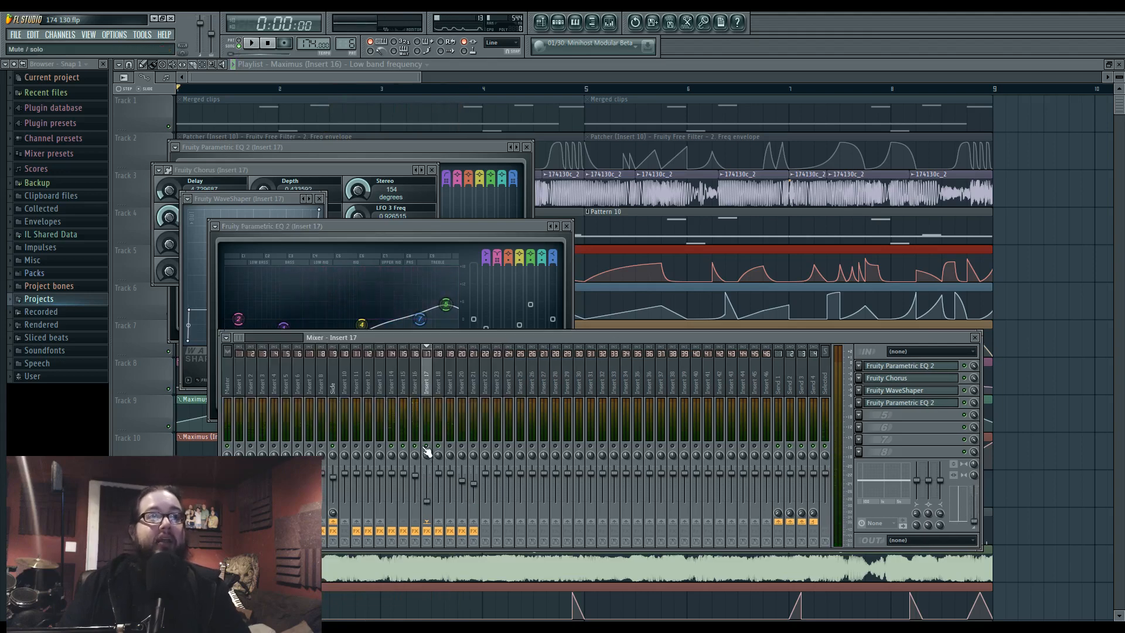
{"action": "key", "text": "space"}
{"action": "key", "text": "space"}
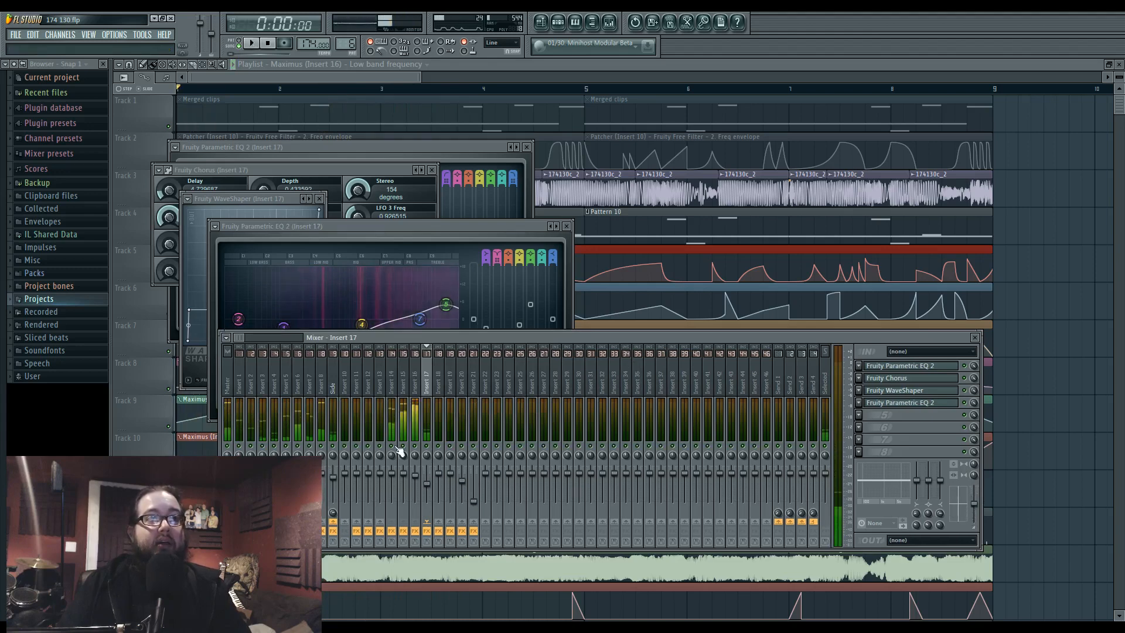
{"action": "left_click", "coordinate": [418, 433]}
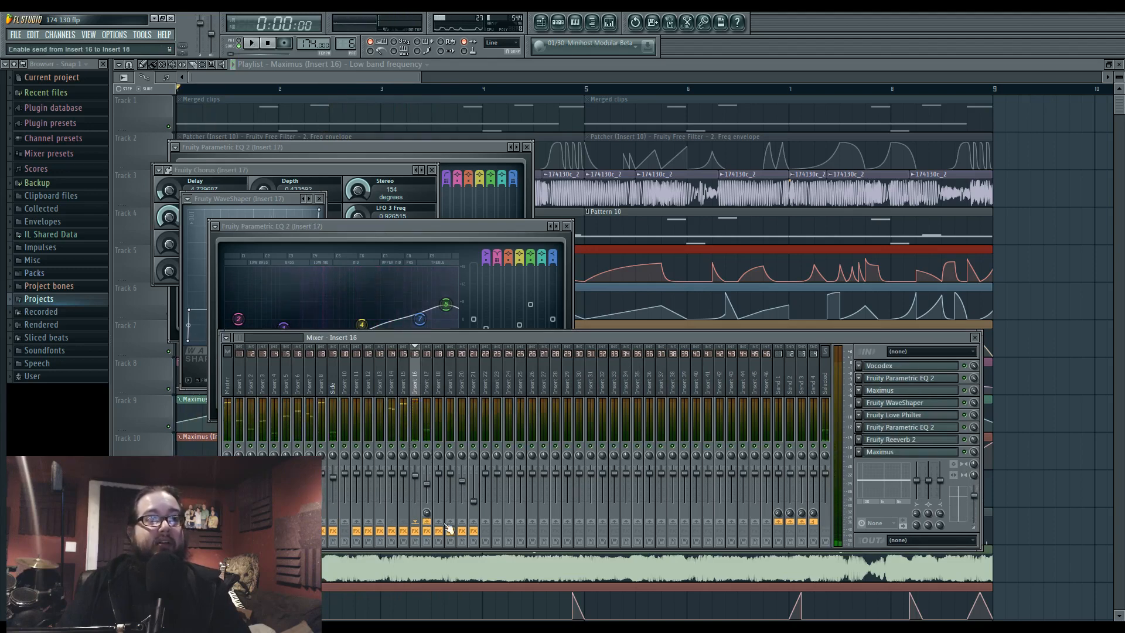
{"action": "key", "text": "space"}
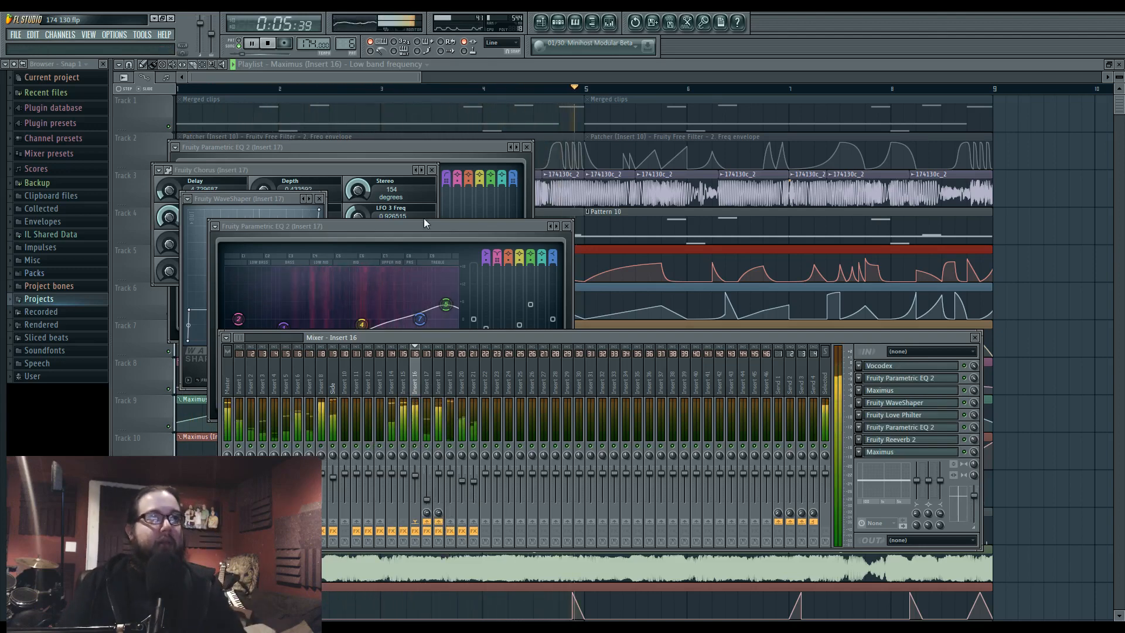
{"action": "key", "text": "space"}
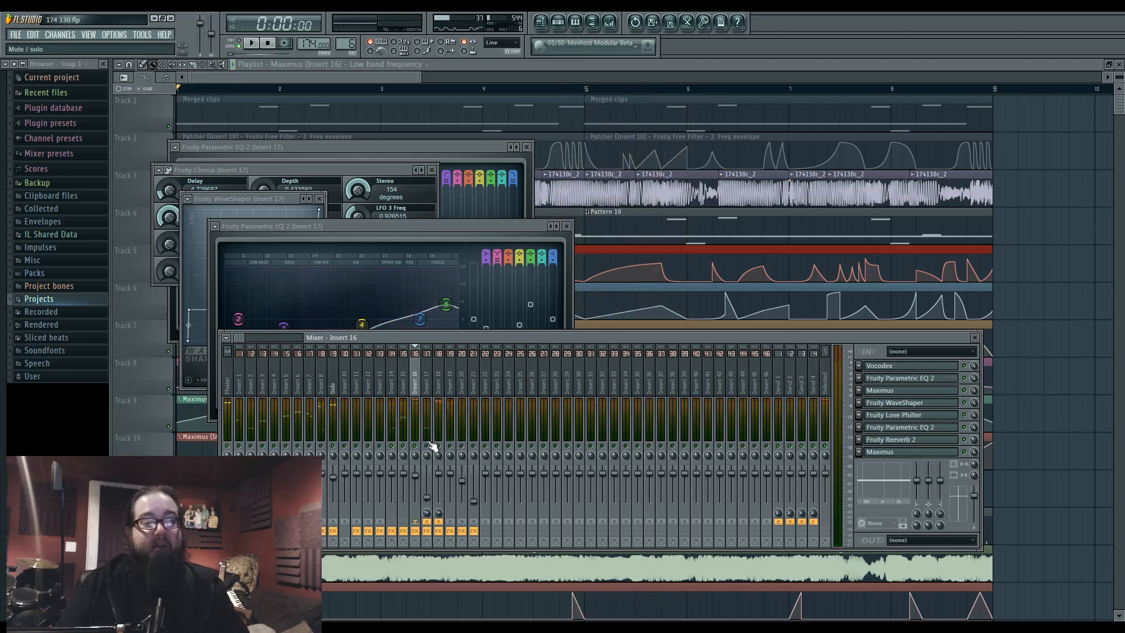
Play the song from the start twice to audition the Insert 17 layer within the full mix.
{"action": "key", "text": "space"}
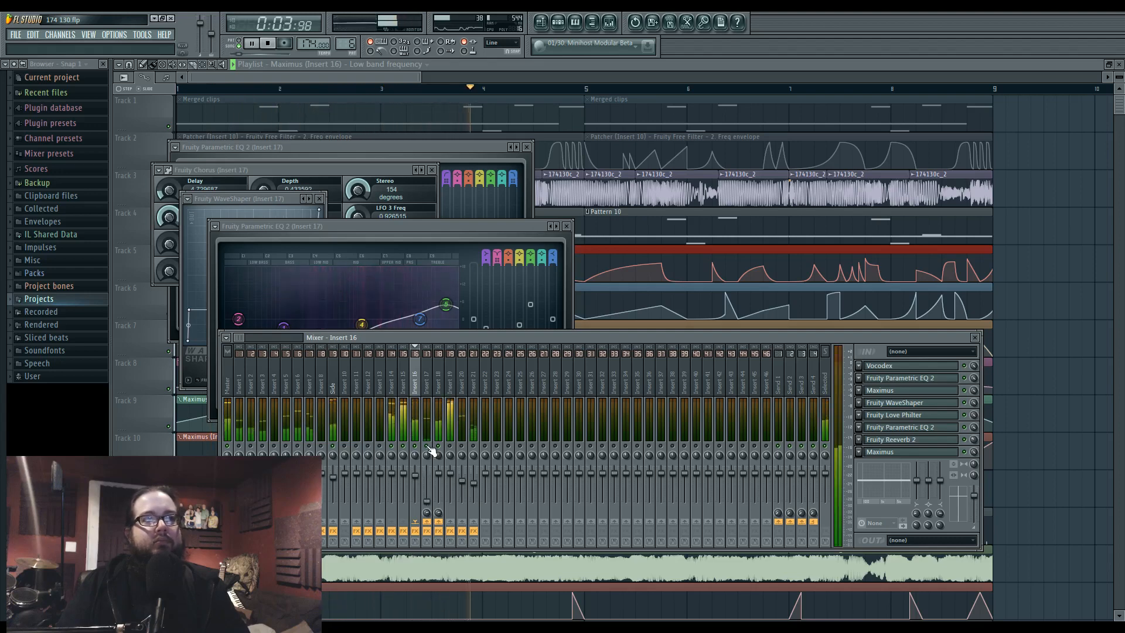
{"action": "key", "text": "space"}
{"action": "key", "text": "space"}
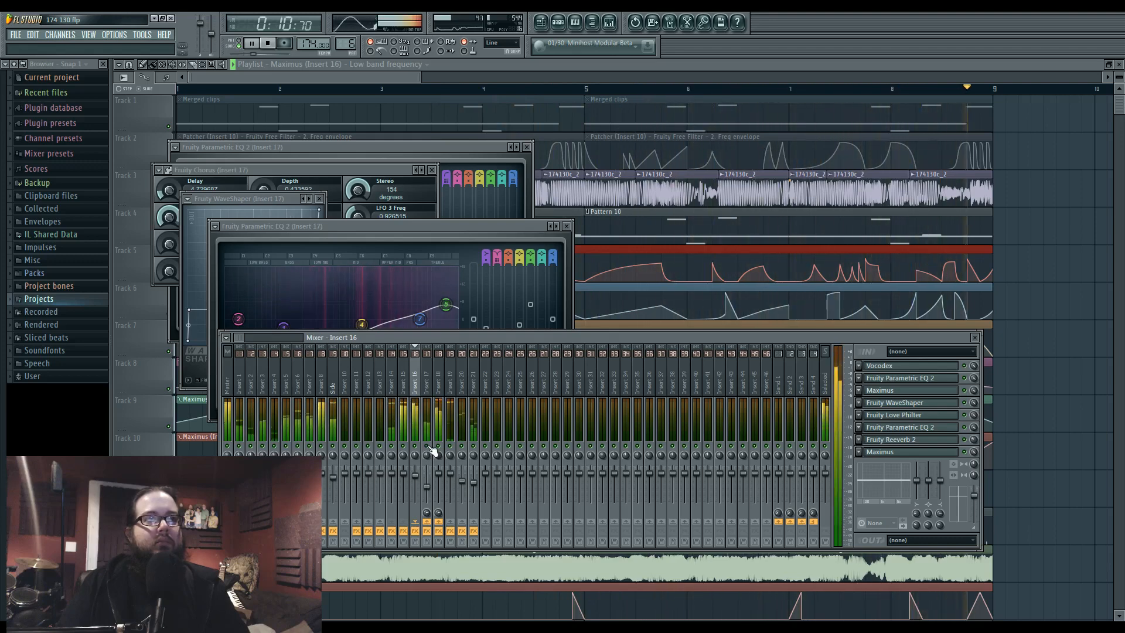
{"action": "key", "text": "space"}
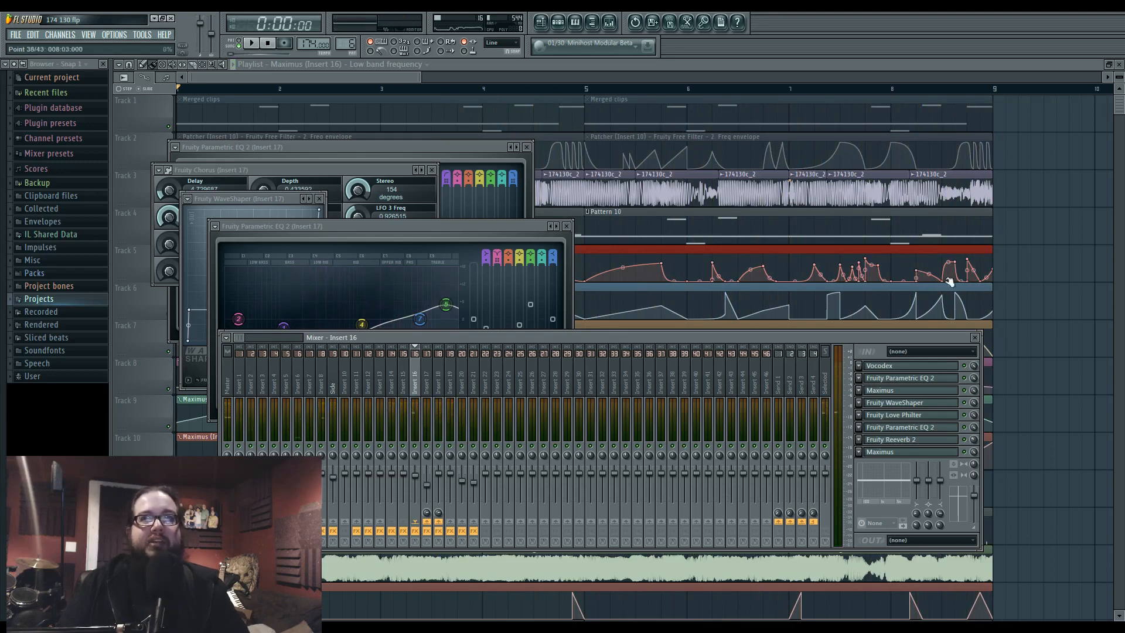
Close all open plugin and mixer windows, and move the playback position to bar 17 in the playlist.
{"action": "key", "text": "F12"}
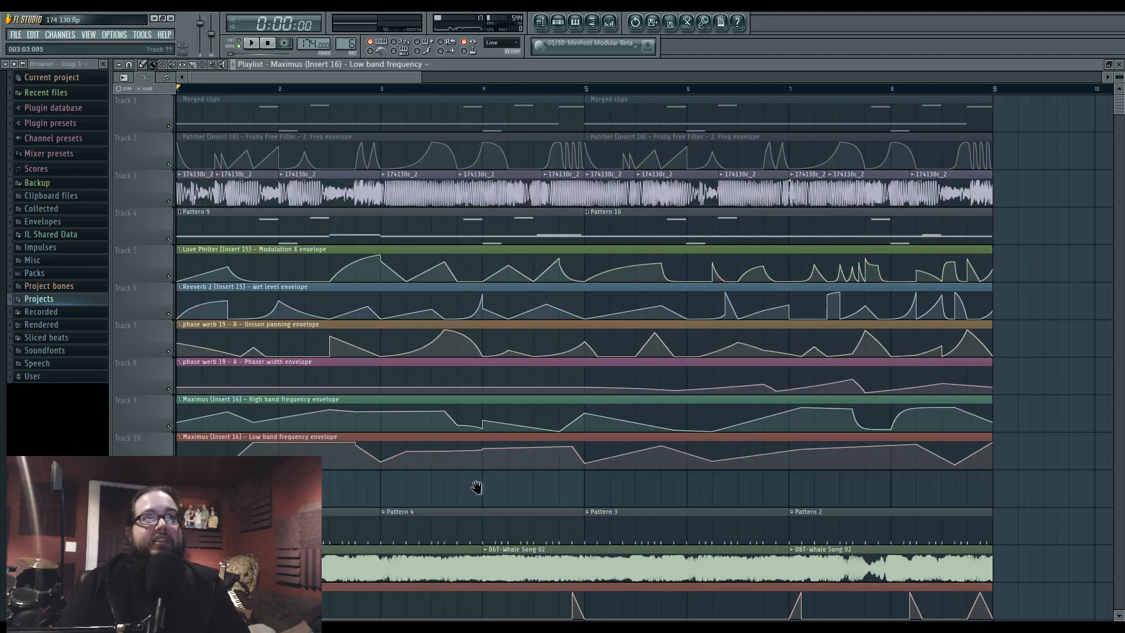
{"action": "scroll", "coordinate": [486, 479], "scroll_direction": "down", "scroll_amount": 3}
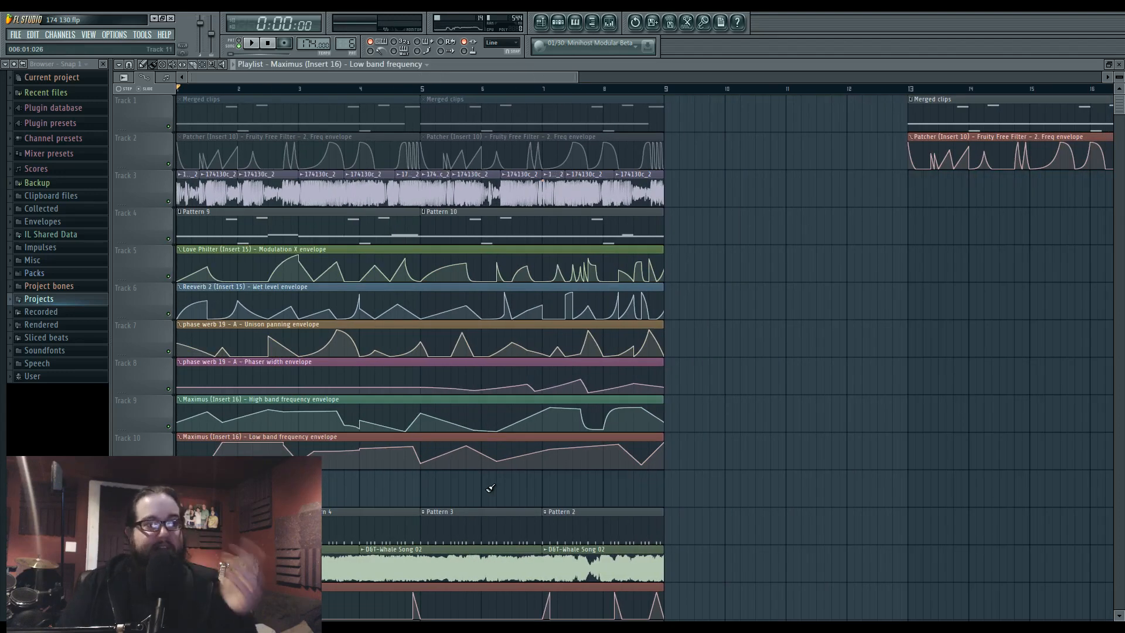
{"action": "left_click_drag", "start_coordinate": [874, 298], "coordinate": [422, 326]}
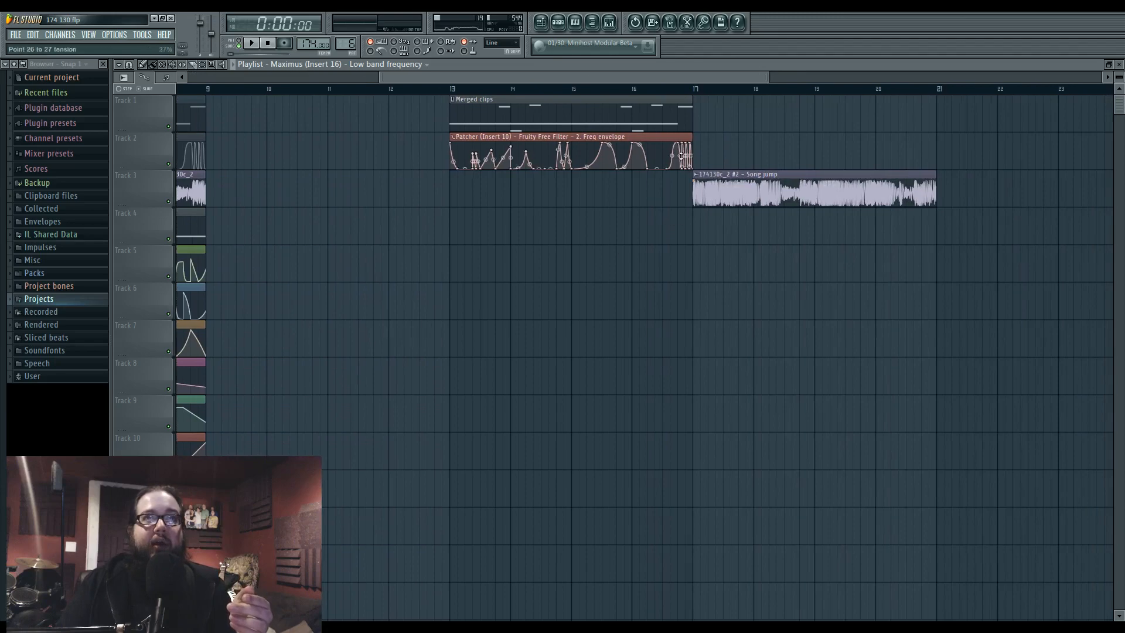
{"action": "mouse_move", "coordinate": [479, 91]}
{"action": "left_mouse_down"}
{"action": "mouse_move", "coordinate": [463, 94]}
{"action": "mouse_move", "coordinate": [939, 93]}
{"action": "mouse_move", "coordinate": [688, 93]}
{"action": "mouse_move", "coordinate": [700, 101]}
{"action": "left_mouse_up"}
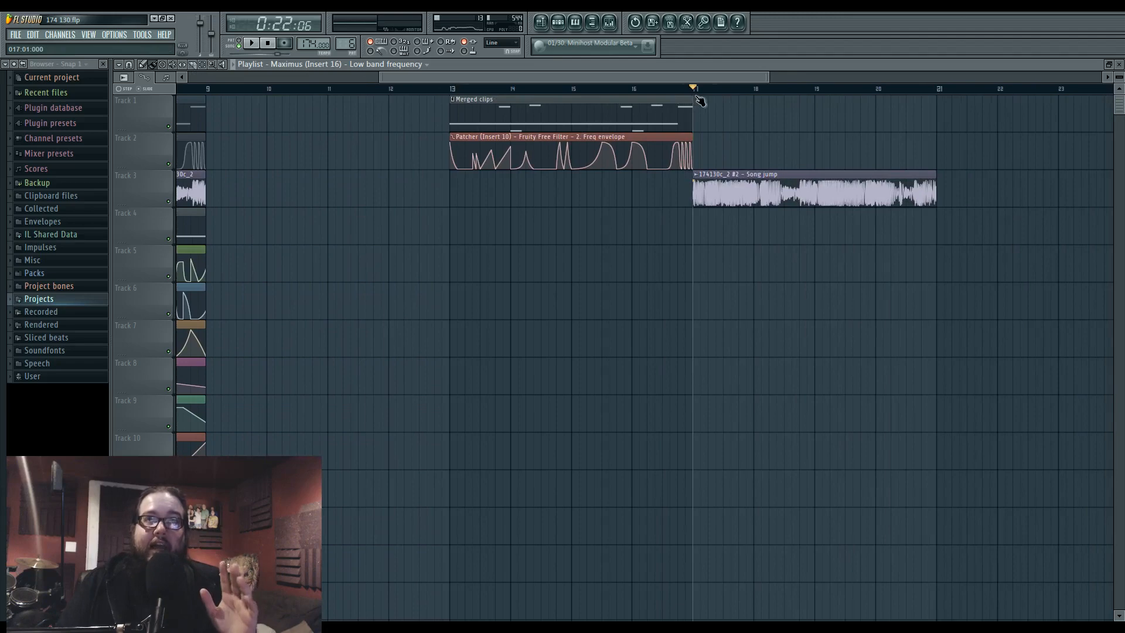
Show the first eight bars of the playlist and select the 174130c_2 audio clip on Track 3.
{"action": "left_click_drag", "start_coordinate": [360, 298], "coordinate": [361, 298]}
{"action": "right_click", "coordinate": [360, 299], "text": "ctrl"}
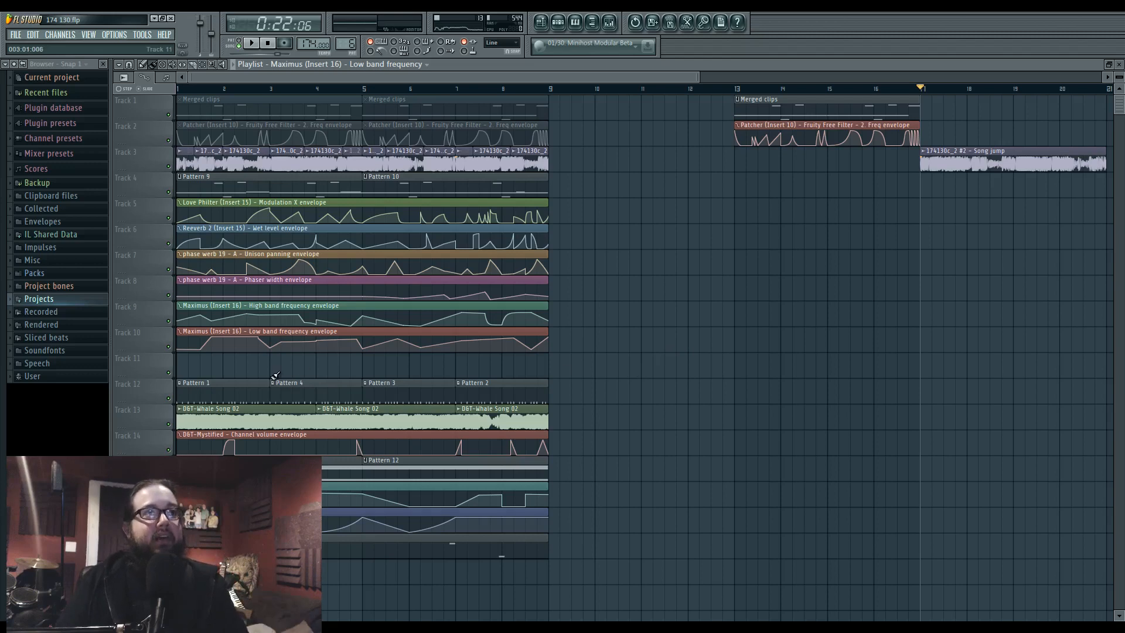
{"action": "scroll", "coordinate": [638, 375], "scroll_direction": "up", "scroll_amount": 3, "text": "ctrl"}
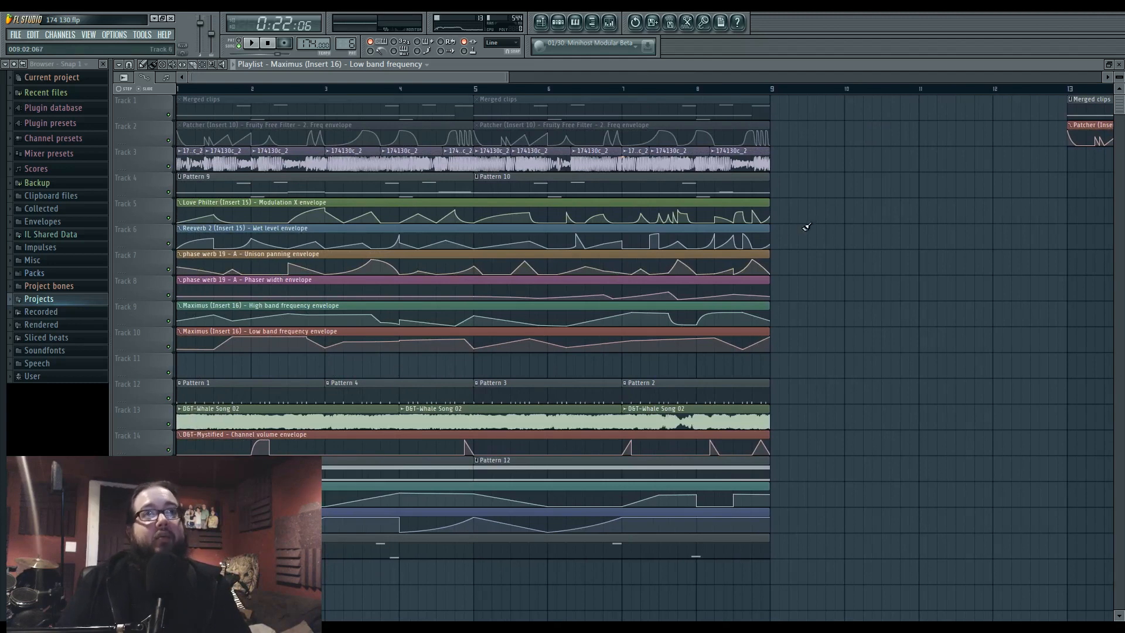
{"action": "left_click", "coordinate": [723, 161]}
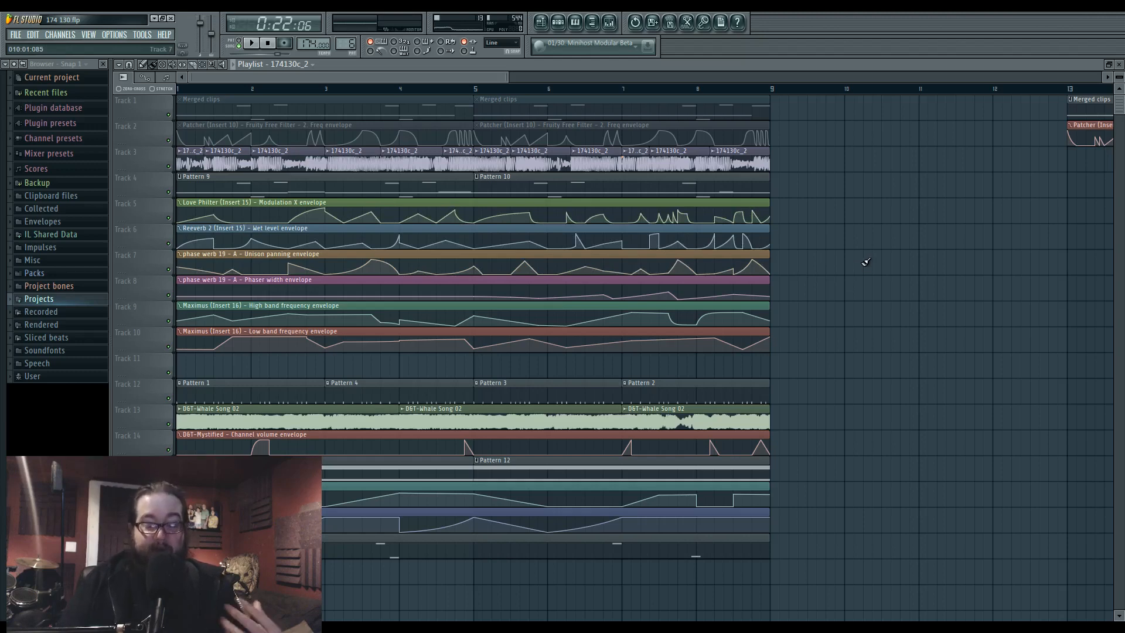
{"action": "left_click_drag", "start_coordinate": [887, 245], "coordinate": [639, 292]}
{"action": "left_click_drag", "start_coordinate": [976, 247], "coordinate": [926, 329]}
{"action": "left_click_drag", "start_coordinate": [448, 358], "coordinate": [867, 491]}
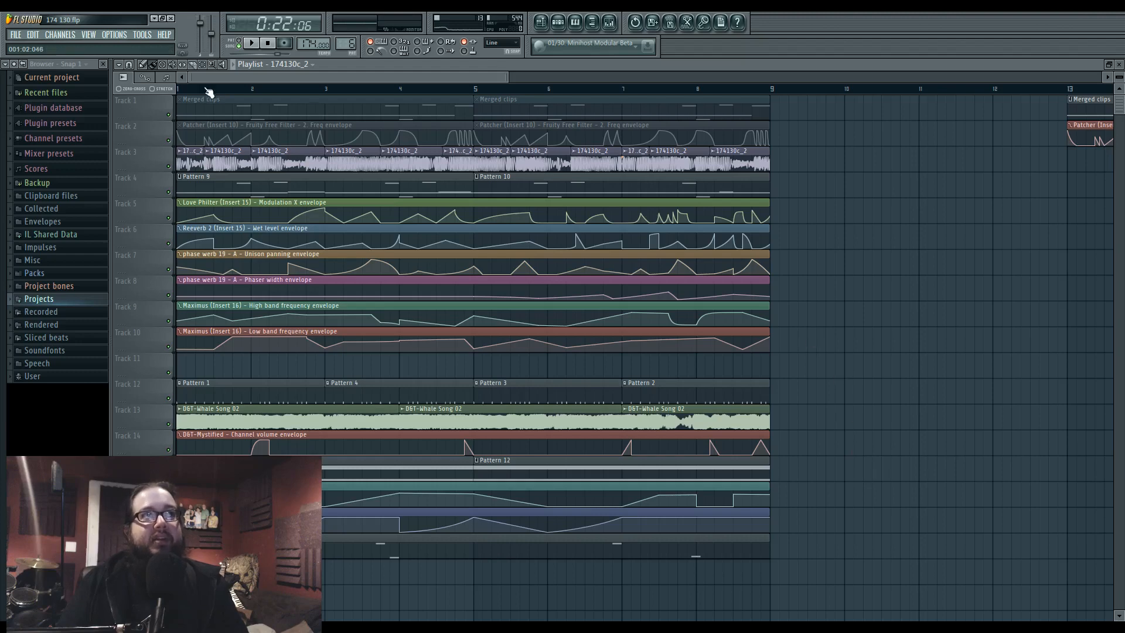
Return the playback position to the song start, inspect Vocodex on mixer Insert 16, and return to the playlist.
{"action": "left_click", "coordinate": [176, 88]}
{"action": "left_click", "coordinate": [610, 23]}
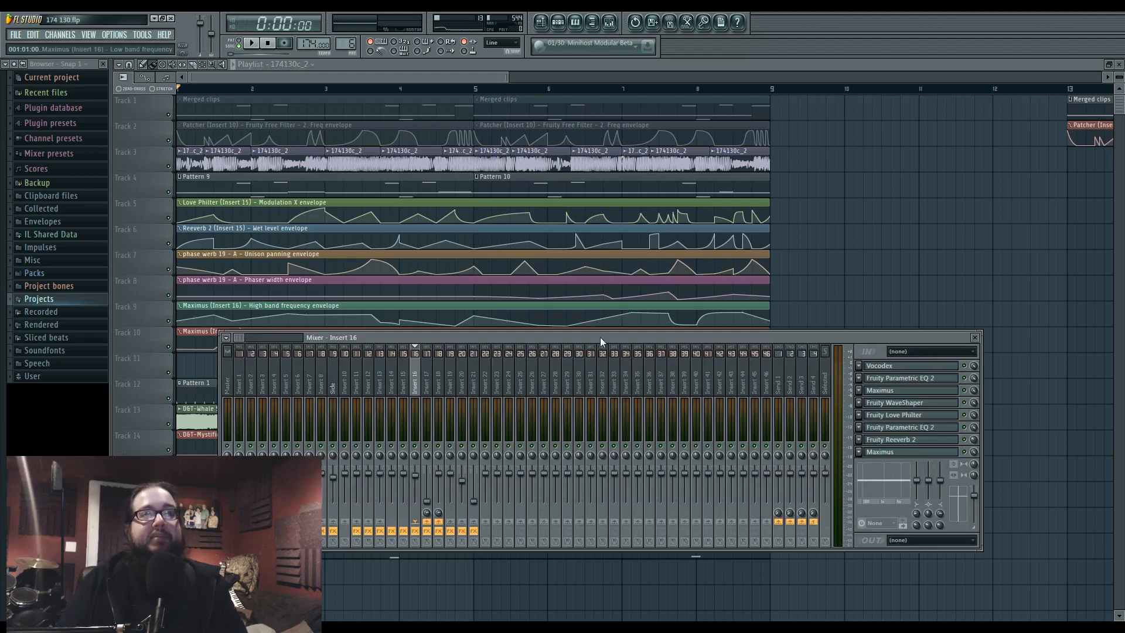
{"action": "left_click", "coordinate": [404, 384]}
{"action": "left_click", "coordinate": [394, 387]}
{"action": "left_click", "coordinate": [403, 387]}
{"action": "left_click", "coordinate": [415, 387]}
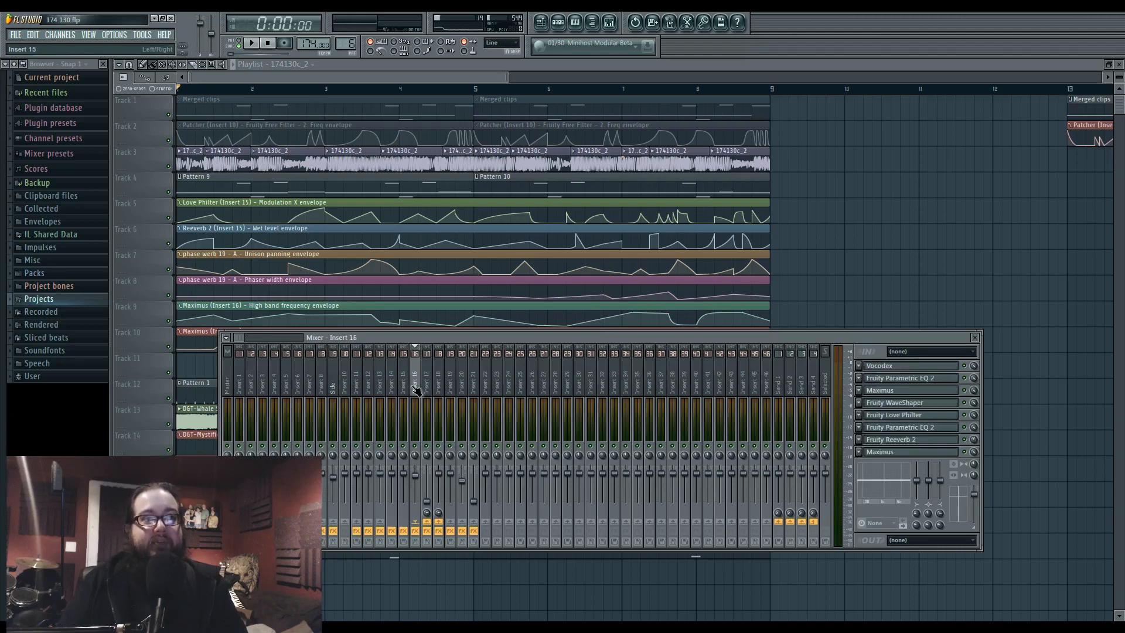
{"action": "left_click", "coordinate": [925, 366]}
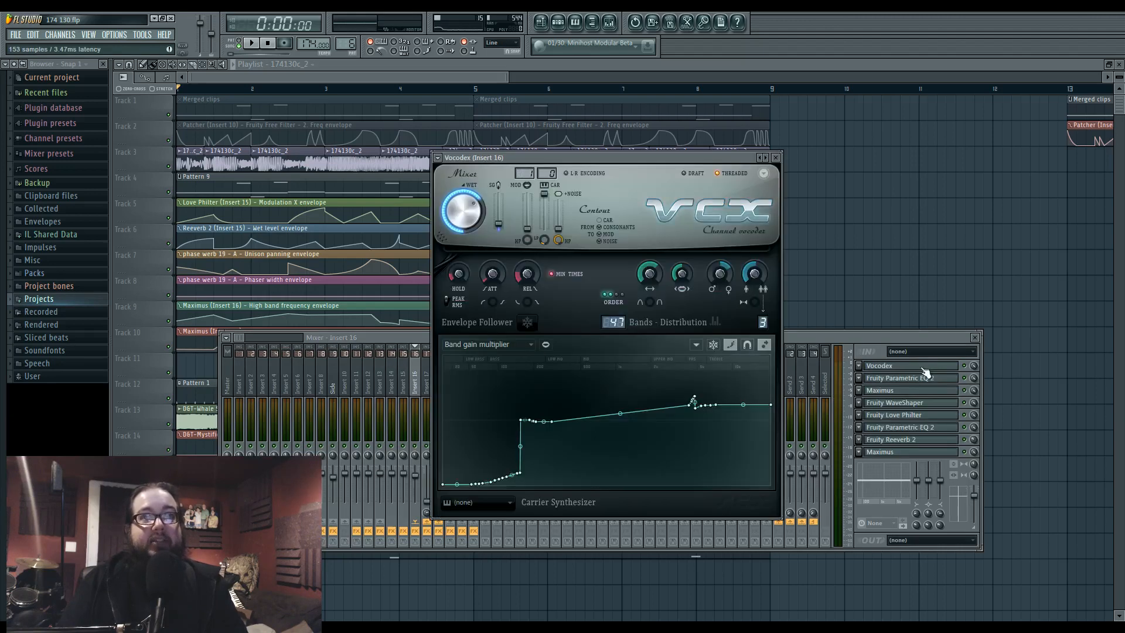
{"action": "left_click_drag", "start_coordinate": [642, 158], "coordinate": [666, 167]}
{"action": "left_click", "coordinate": [838, 214]}
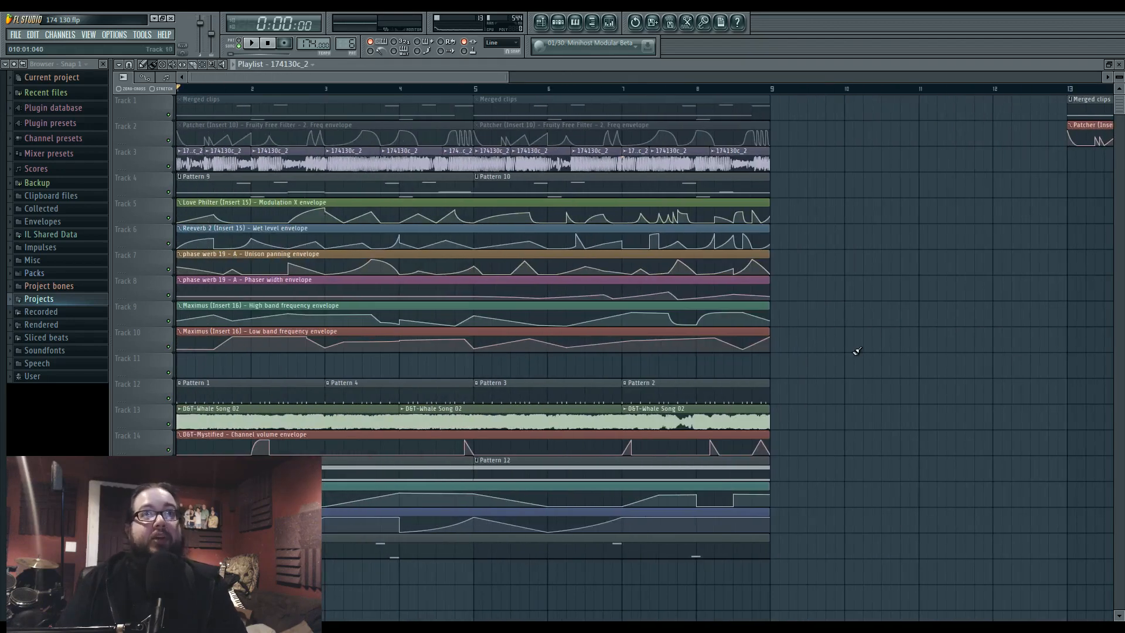
{"action": "left_click_drag", "start_coordinate": [855, 352], "coordinate": [177, 97]}
{"action": "left_click", "coordinate": [841, 250], "text": "ctrl"}
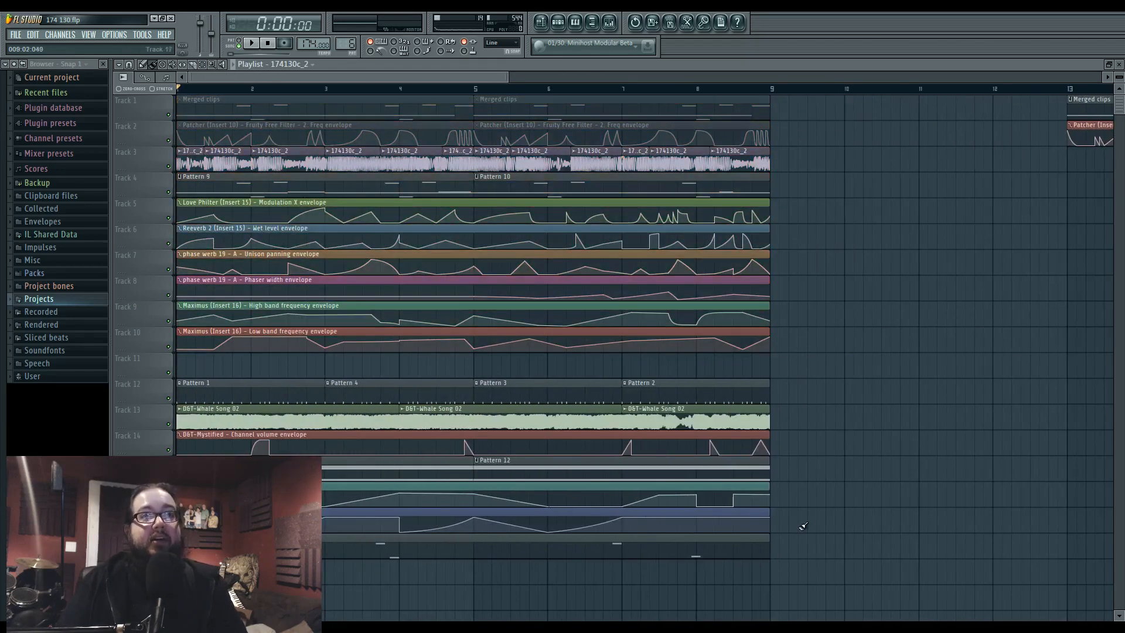
{"action": "left_click_drag", "start_coordinate": [882, 545], "coordinate": [177, 386]}
{"action": "left_click", "coordinate": [818, 337], "text": "ctrl"}
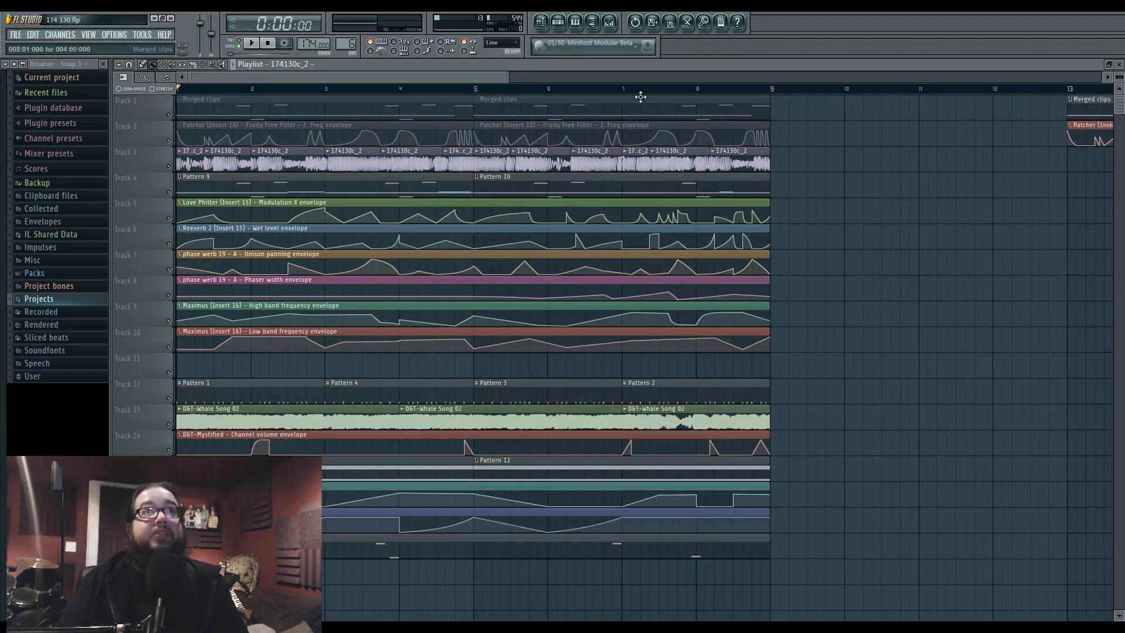
Look through the neighbouring inserts in the mixer and open the Maximus effect on the Master track.
{"action": "left_click", "coordinate": [609, 23]}
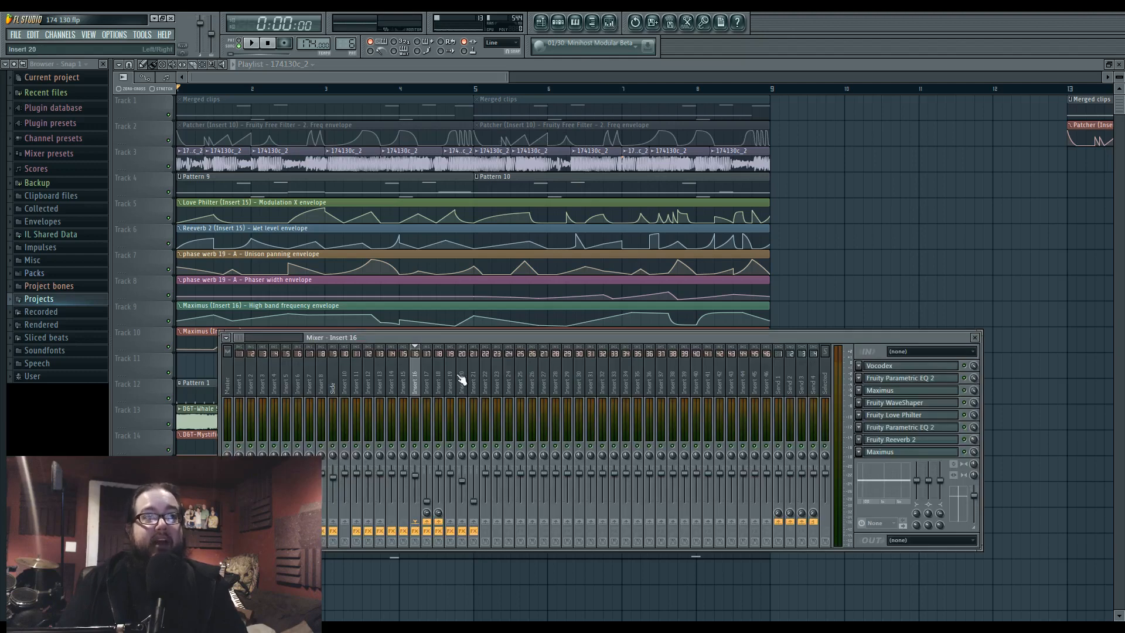
{"action": "left_click", "coordinate": [405, 380]}
{"action": "left_click", "coordinate": [441, 378]}
{"action": "left_click", "coordinate": [427, 379]}
{"action": "left_click", "coordinate": [229, 386]}
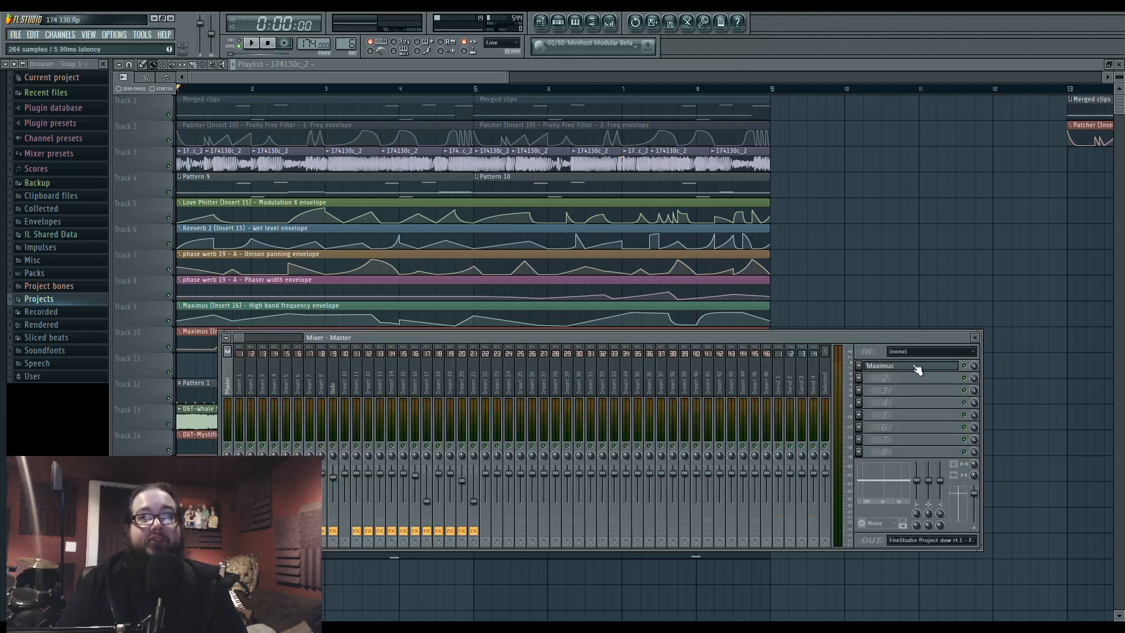
{"action": "left_click", "coordinate": [917, 367]}
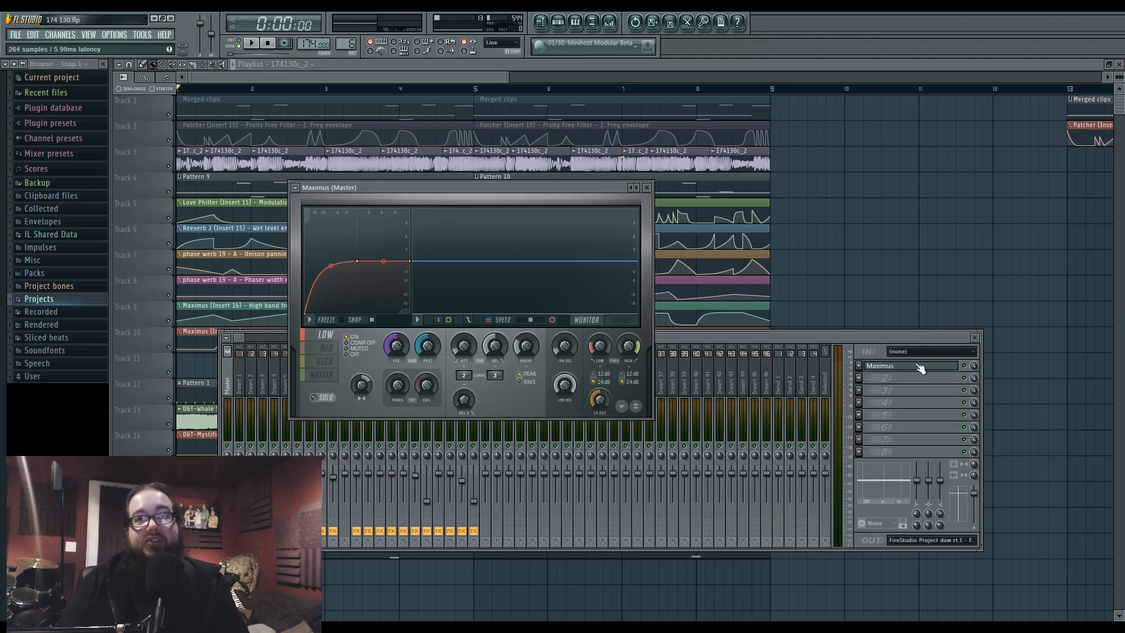
Play the song from the start to check the Master levels in Maximus, stop playback, and return to the playlist.
{"action": "left_click", "coordinate": [229, 503]}
{"action": "key", "text": "space"}
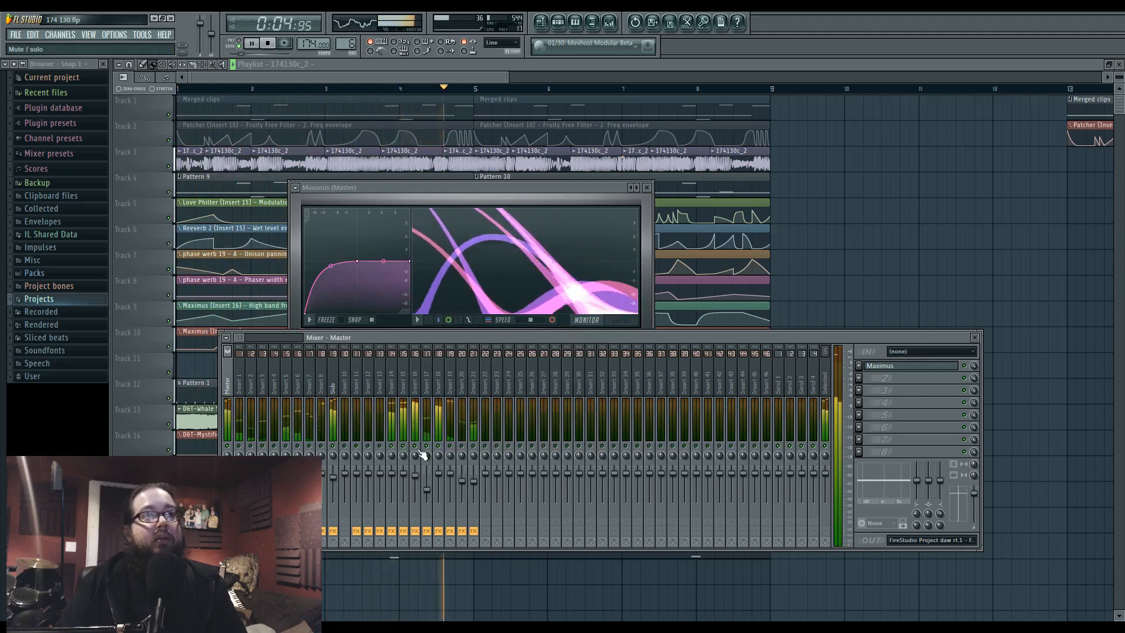
{"action": "left_click", "coordinate": [228, 530]}
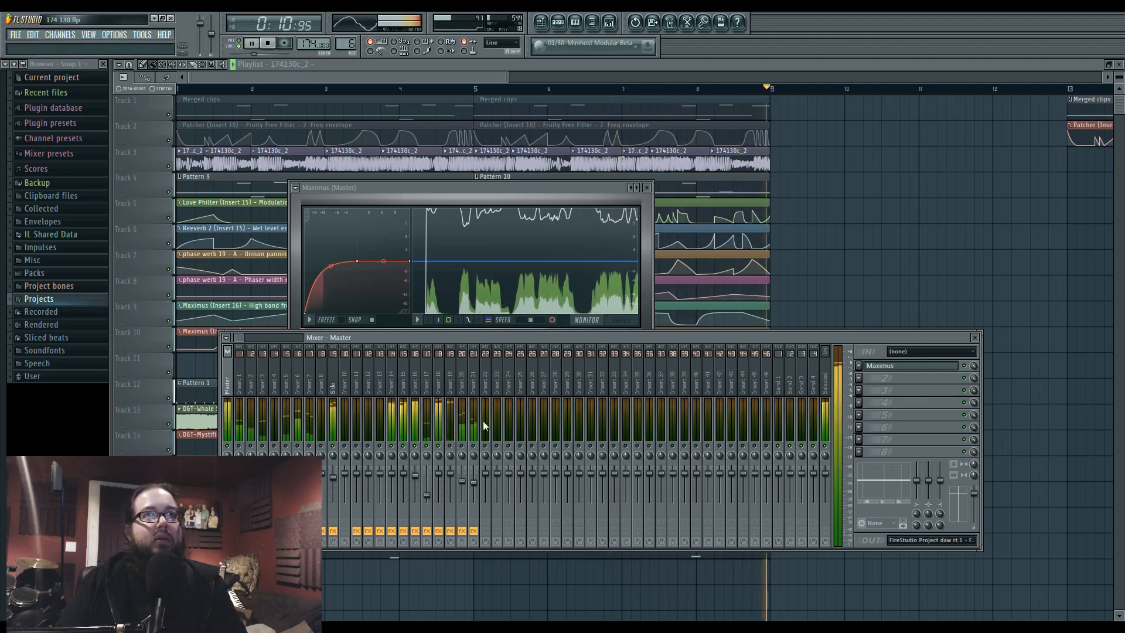
{"action": "left_click", "coordinate": [831, 275]}
{"action": "key", "text": "space"}
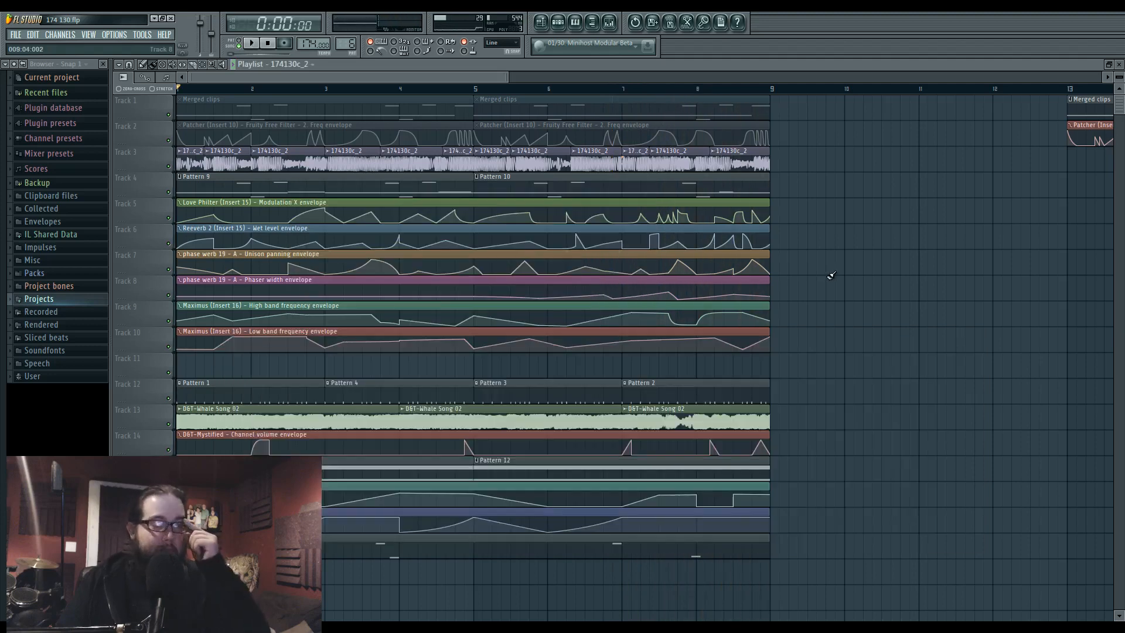